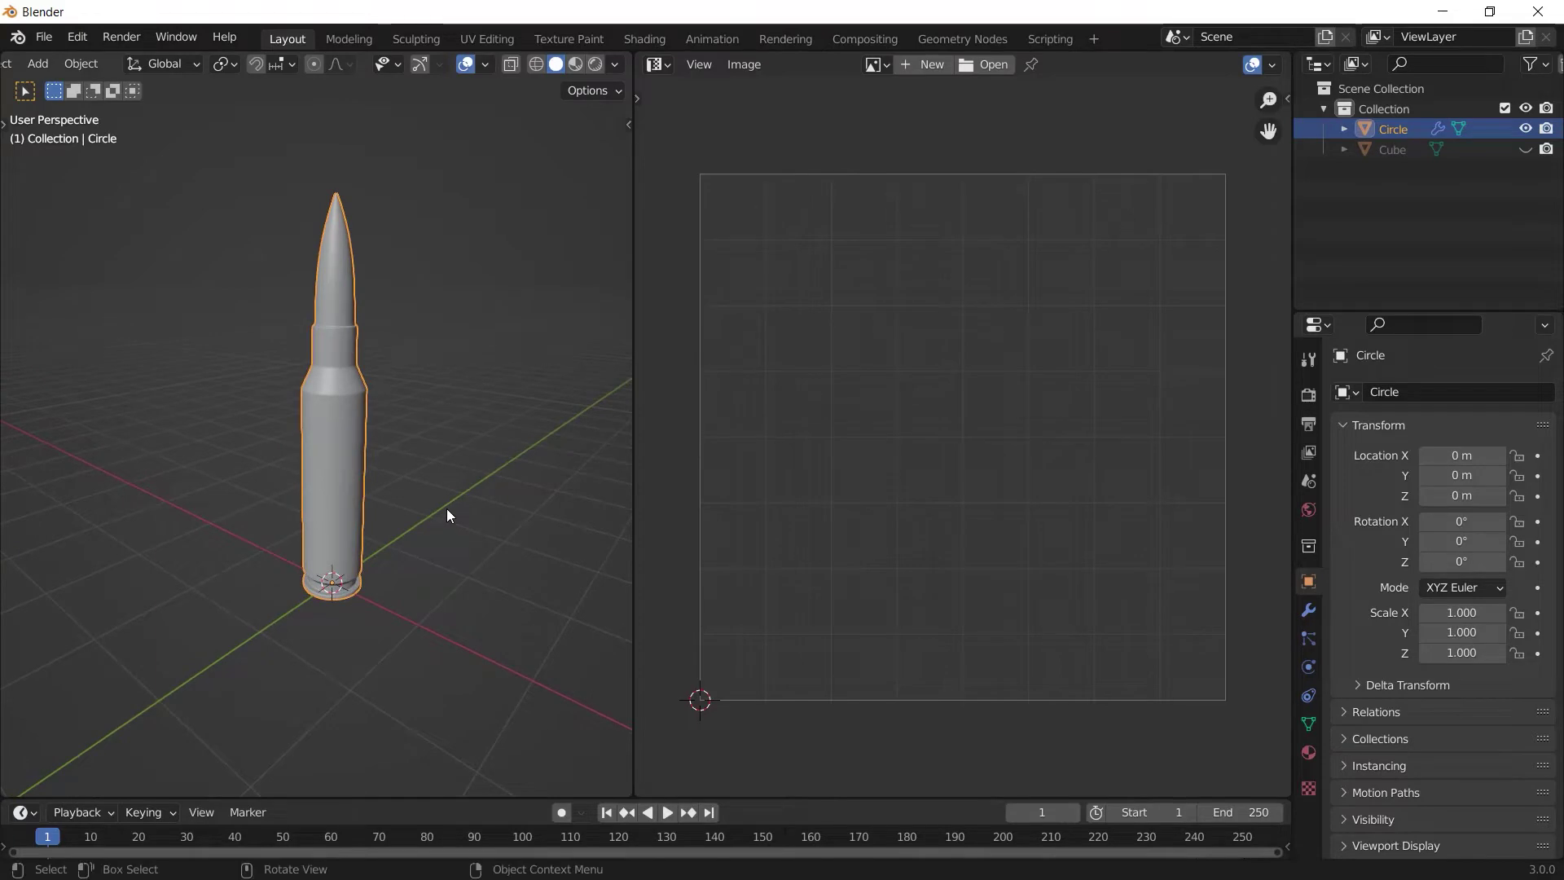
# Unwrap the entire bullet mesh in Edit Mode
pyautogui.press('Tab')
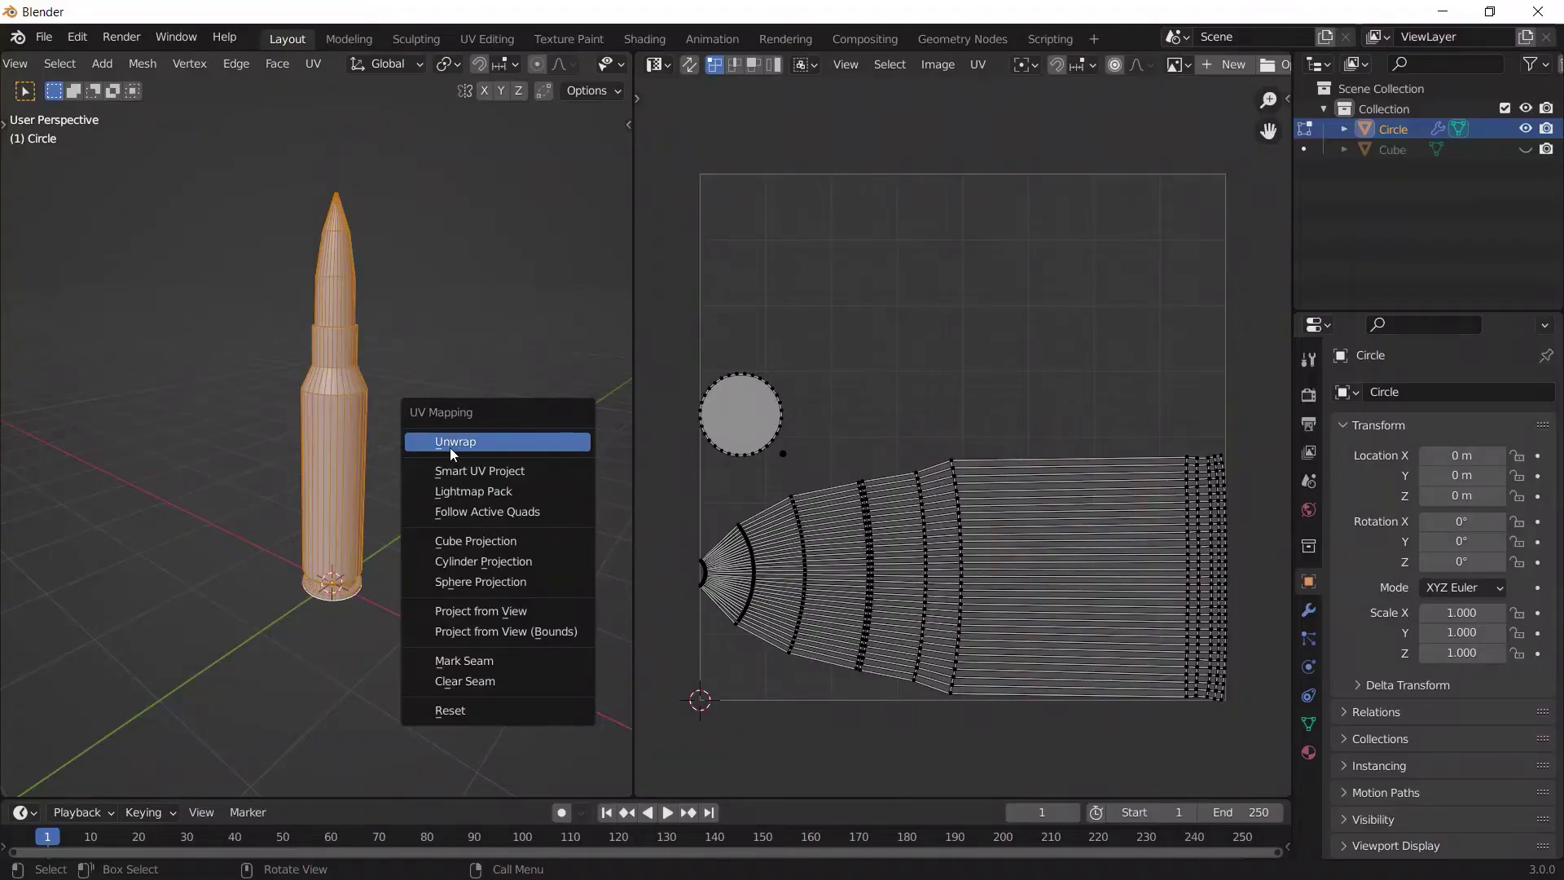
pyautogui.click(446, 449)
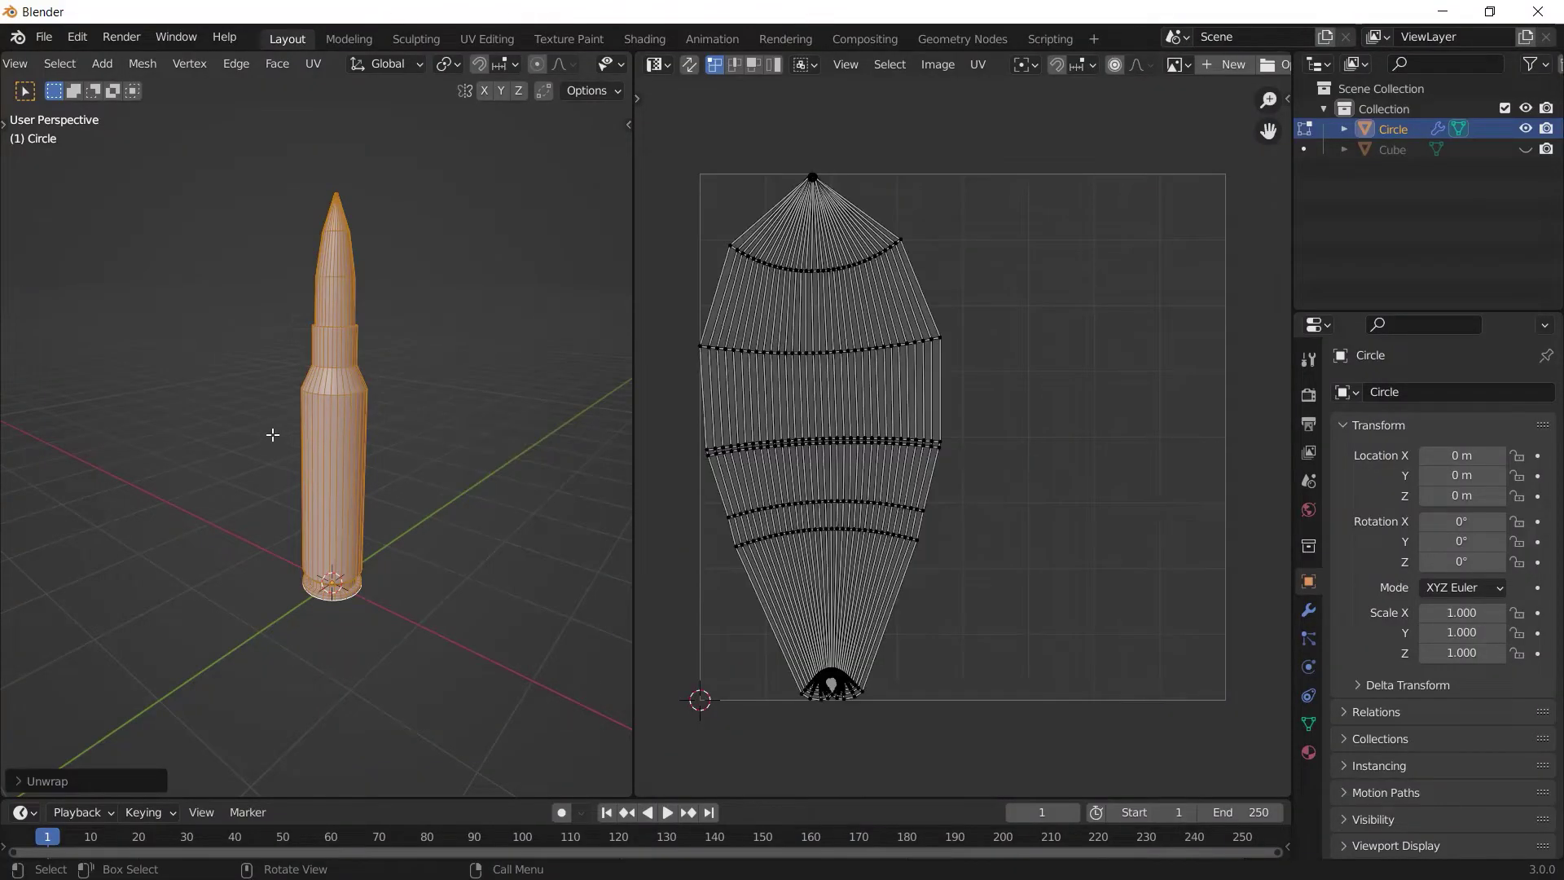
pyautogui.moveTo(275, 435); pyautogui.dragTo(426, 492, button='middle')
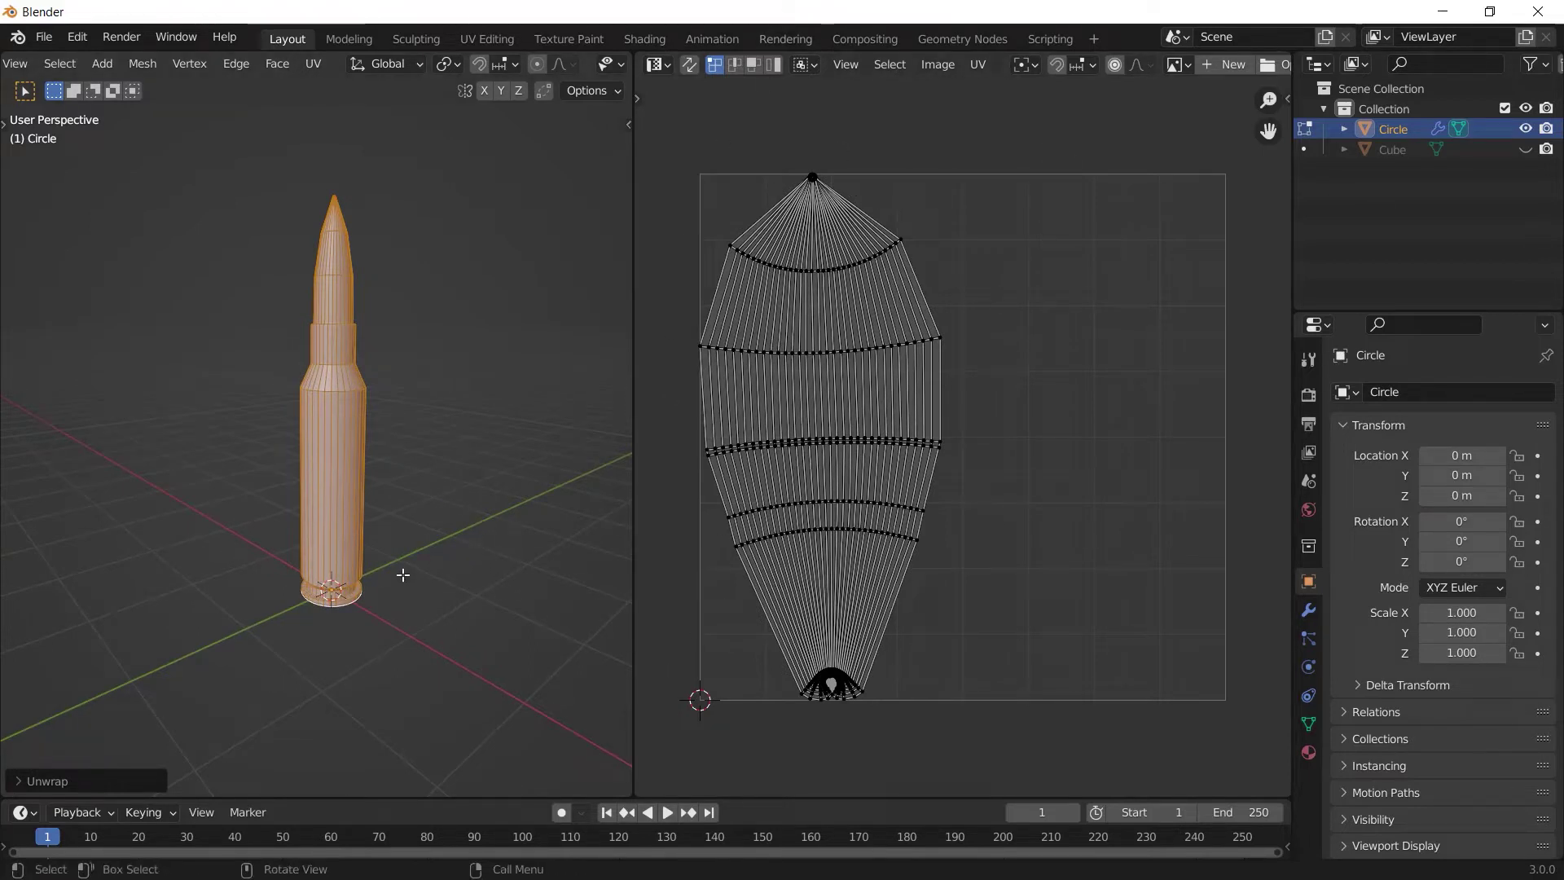
# Unwrap only the straight casing section of the bullet and scale down its UV island
pyautogui.scroll(4, 495, 571)
pyautogui.hotkey('alt', 'z')
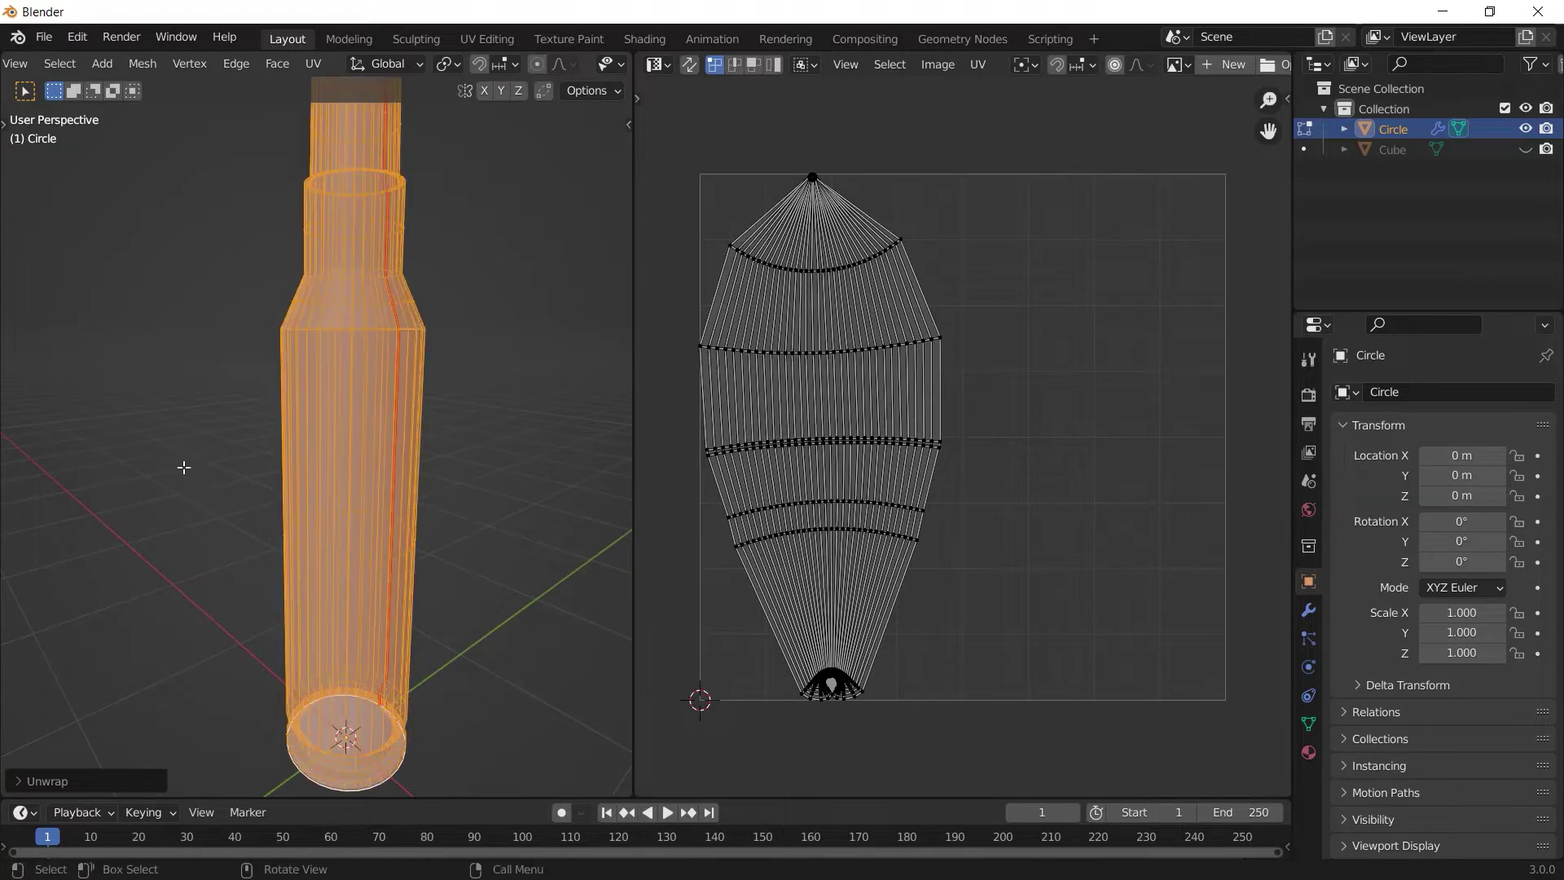
pyautogui.moveTo(183, 466); pyautogui.dragTo(626, 594)
pyautogui.press('u')
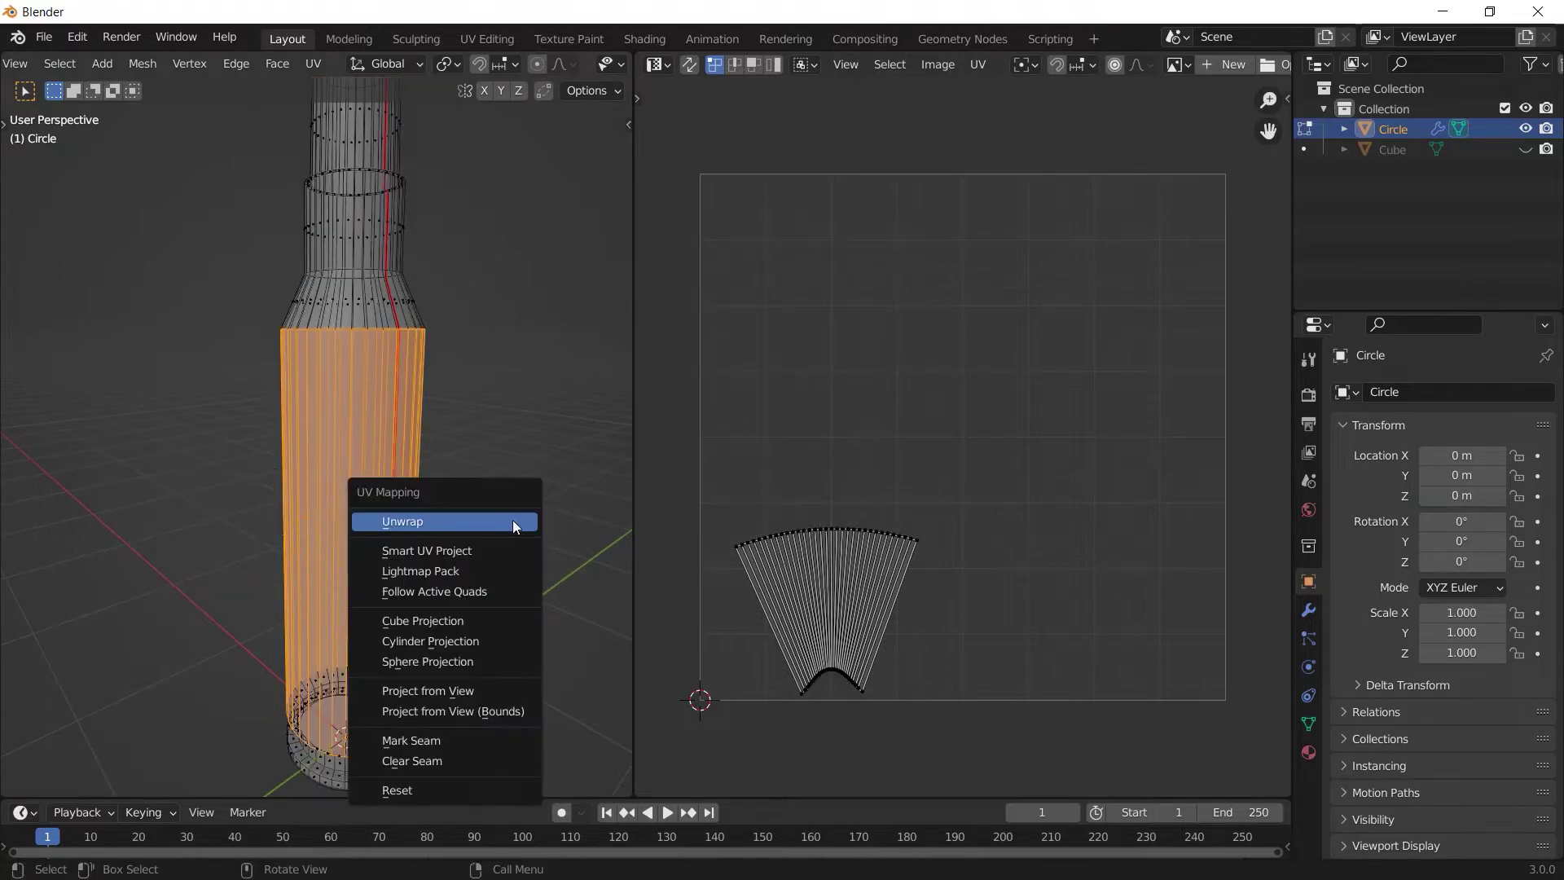
pyautogui.click(516, 525)
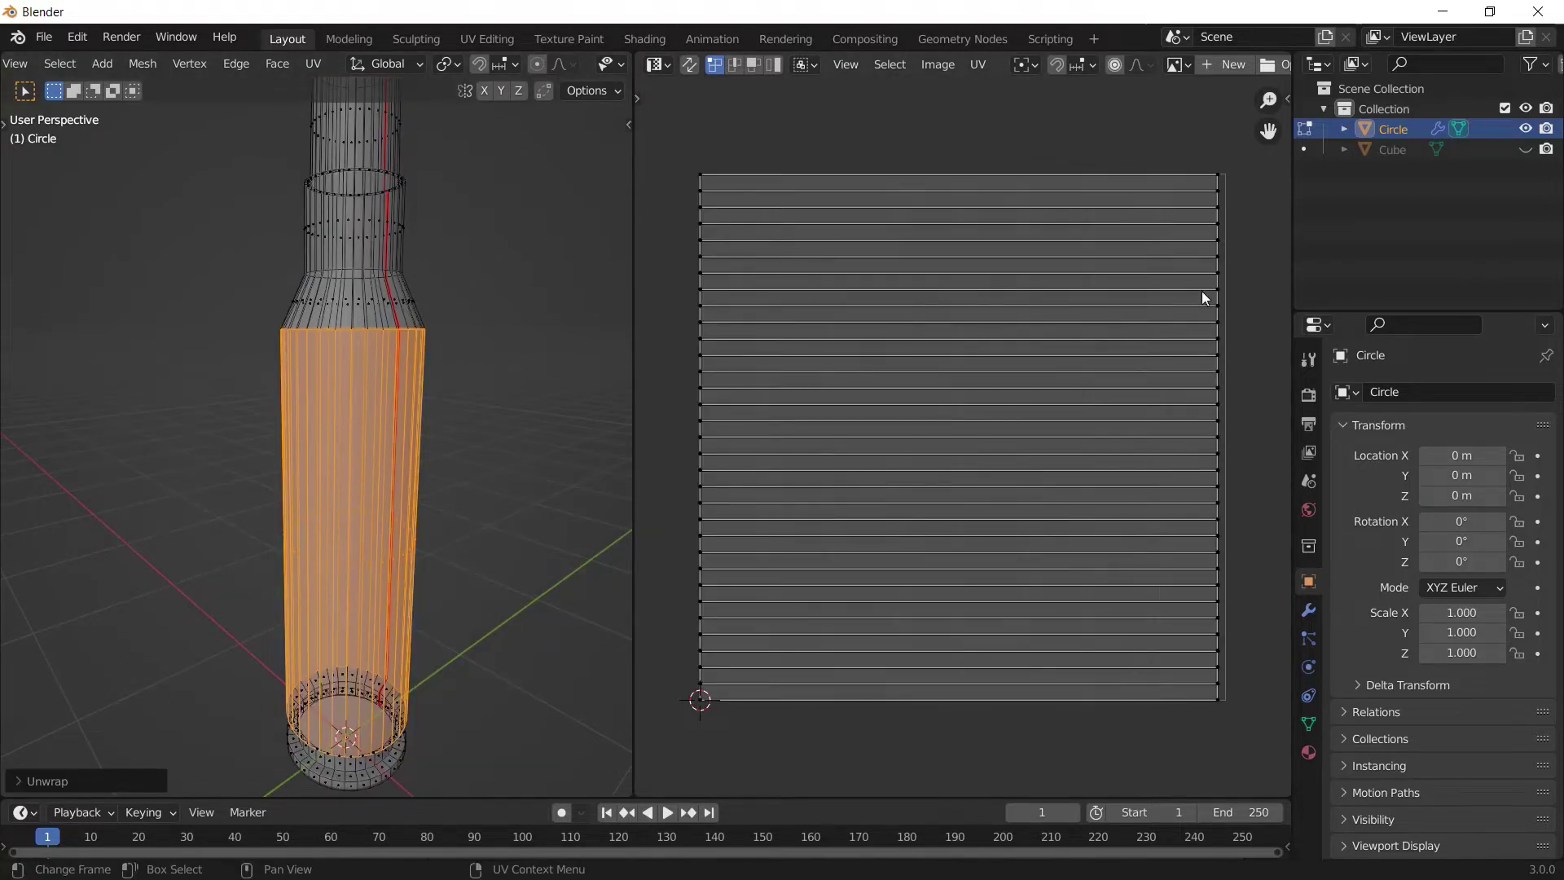
pyautogui.press('s')
pyautogui.click(929, 526)
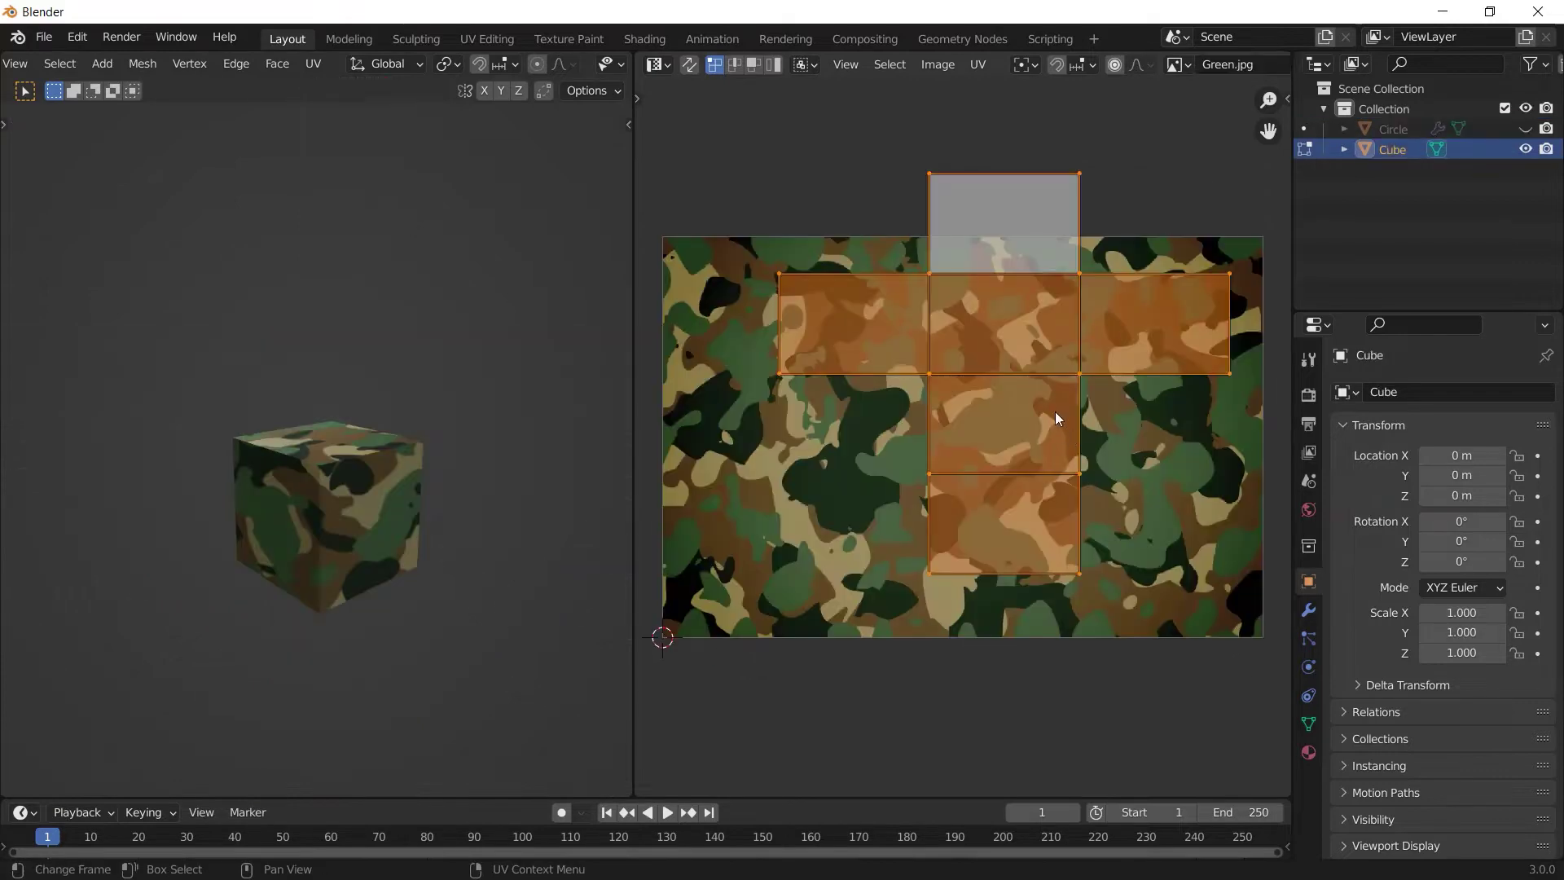
# Try to shift the cube's UV layout over the Green.jpg camouflage texture
pyautogui.press('g')
pyautogui.click(1036, 408)
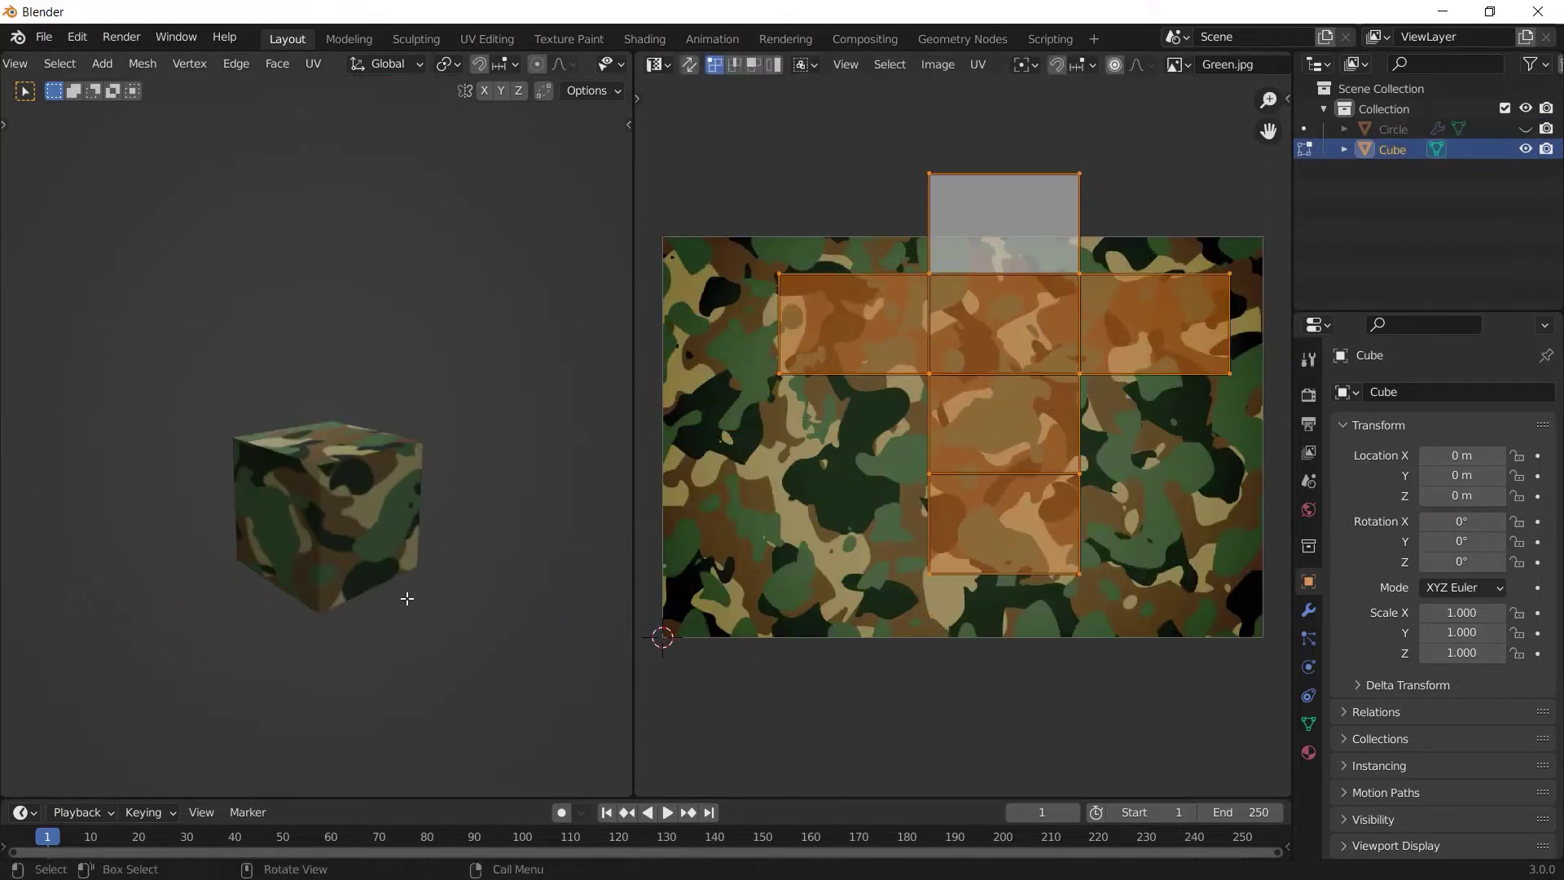
pyautogui.moveTo(431, 519); pyautogui.dragTo(195, 524, button='middle')
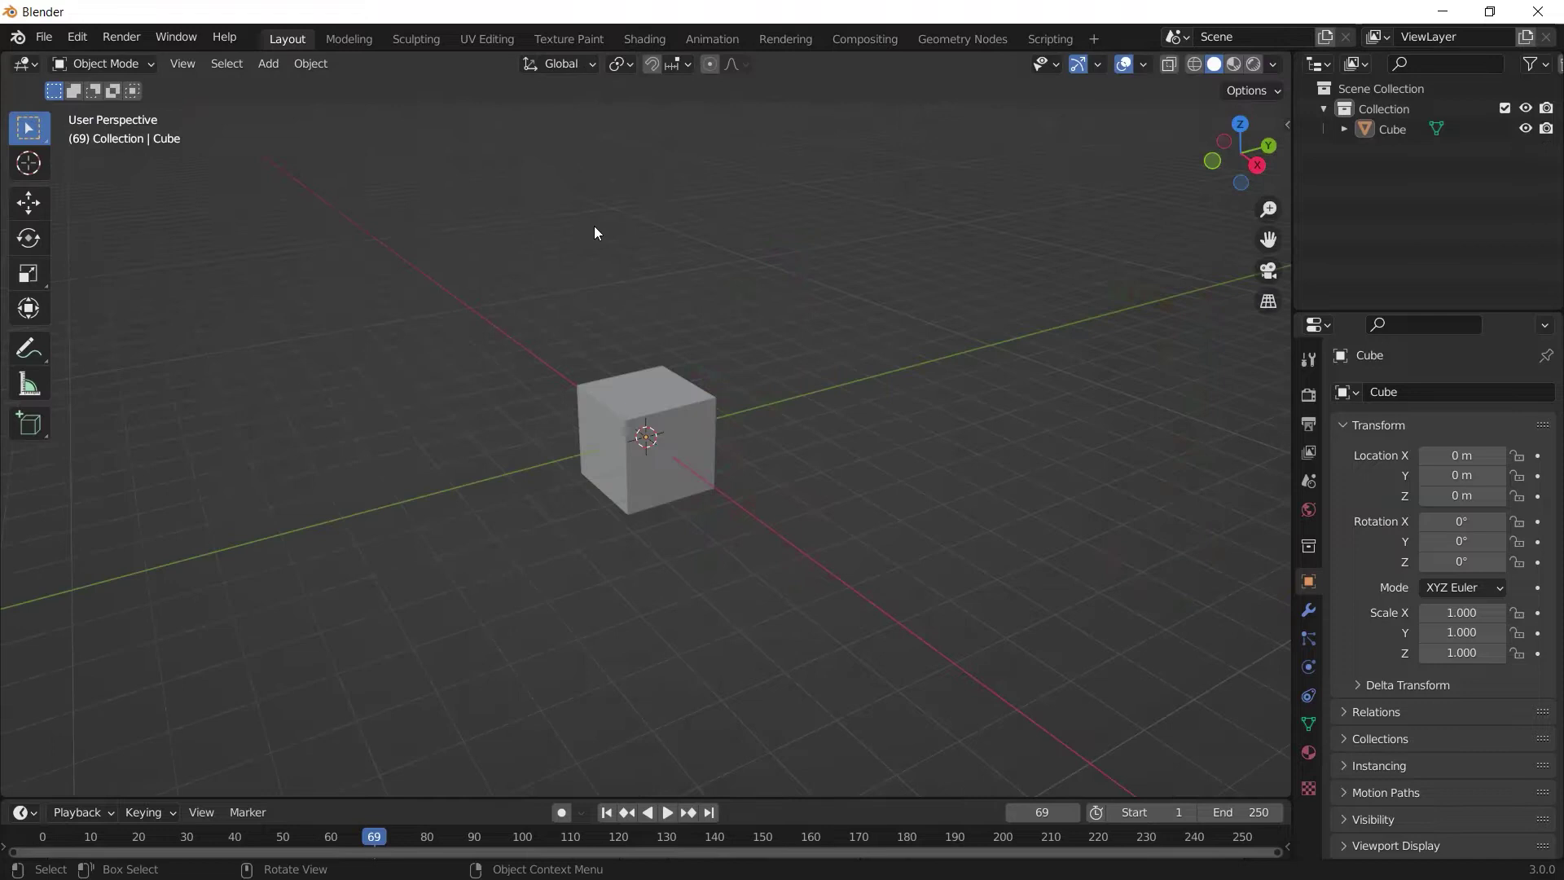
# Switch to the UV Editing workspace, select the cube and put it in Edit Mode
pyautogui.click(498, 46)
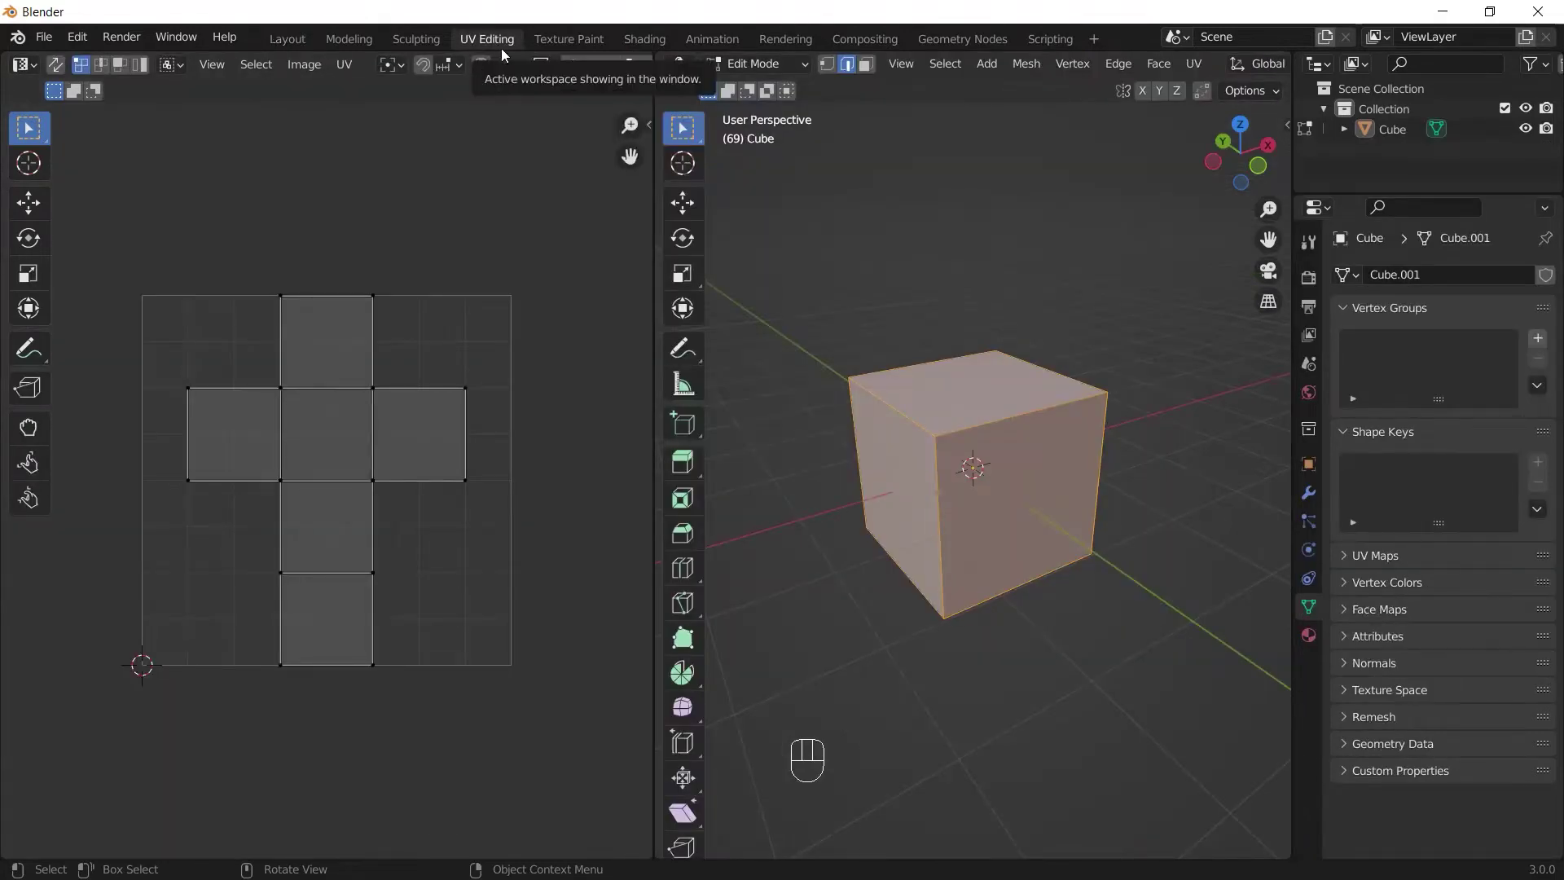
pyautogui.press('Tab')
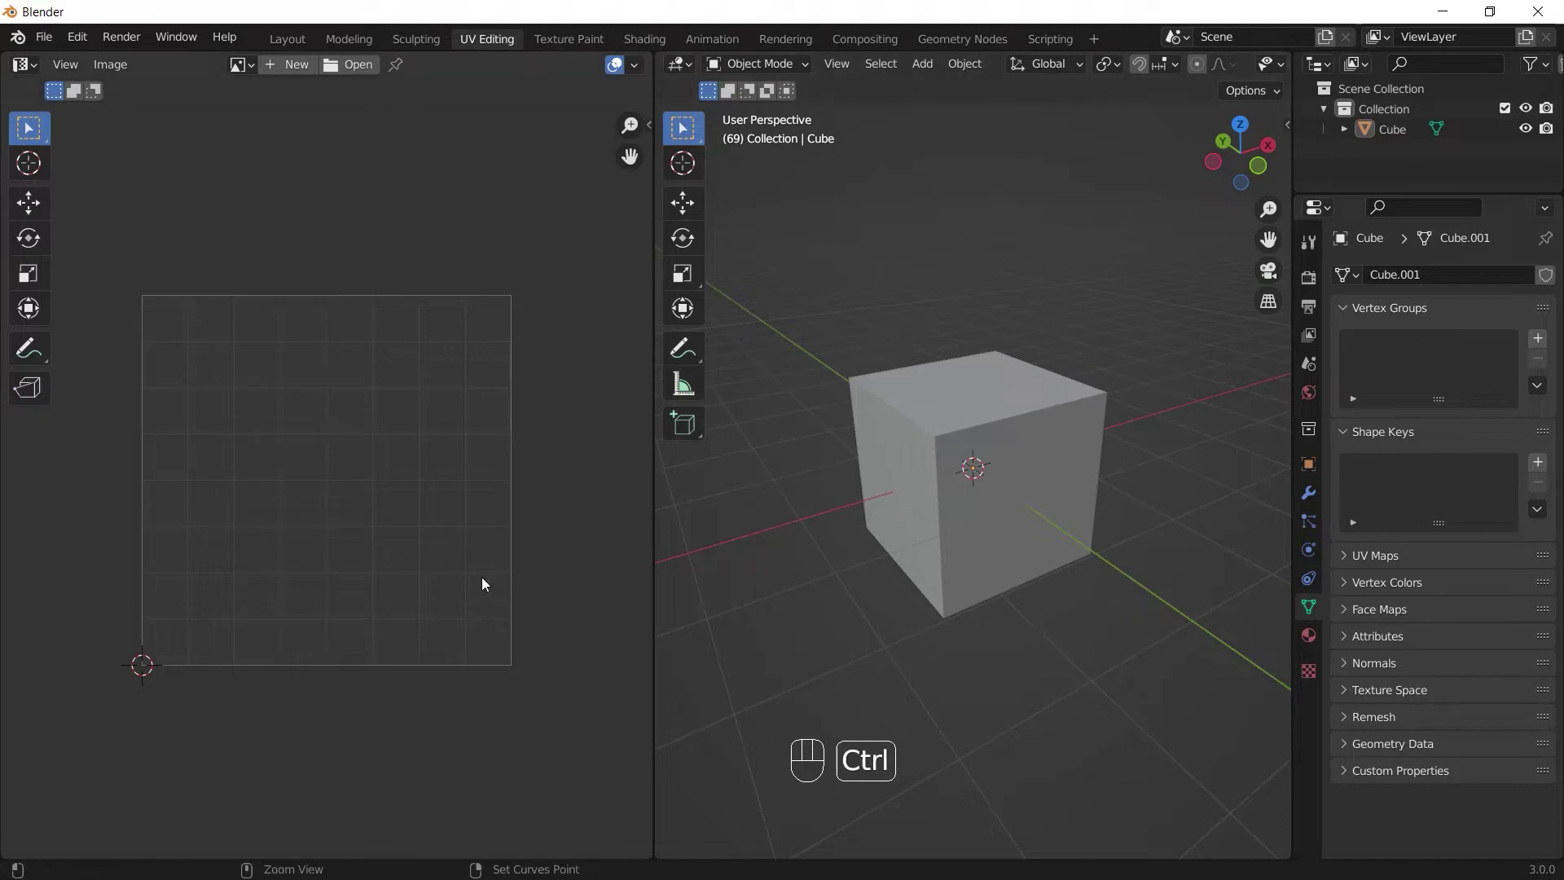
pyautogui.keyDown('ctrl'); pyautogui.moveTo(481, 583); pyautogui.dragTo(482, 514, button='middle'); pyautogui.keyUp('ctrl')
pyautogui.moveTo(863, 482)
pyautogui.mouseDown(button='middle')
pyautogui.moveTo(904, 474)
pyautogui.moveTo(849, 476)
pyautogui.mouseUp(button='middle')
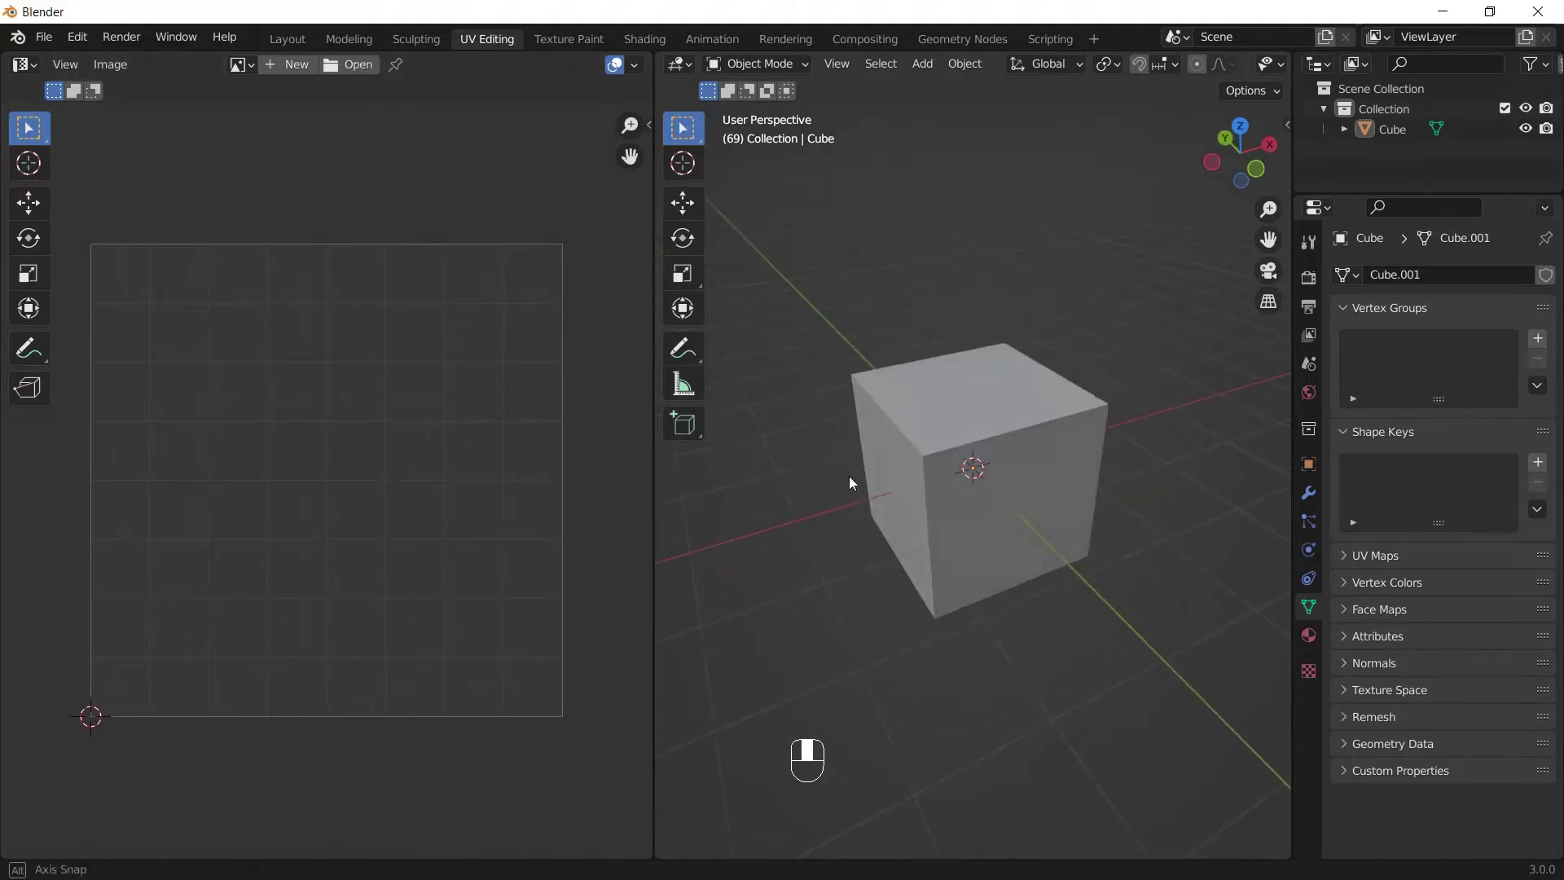
pyautogui.click(953, 372)
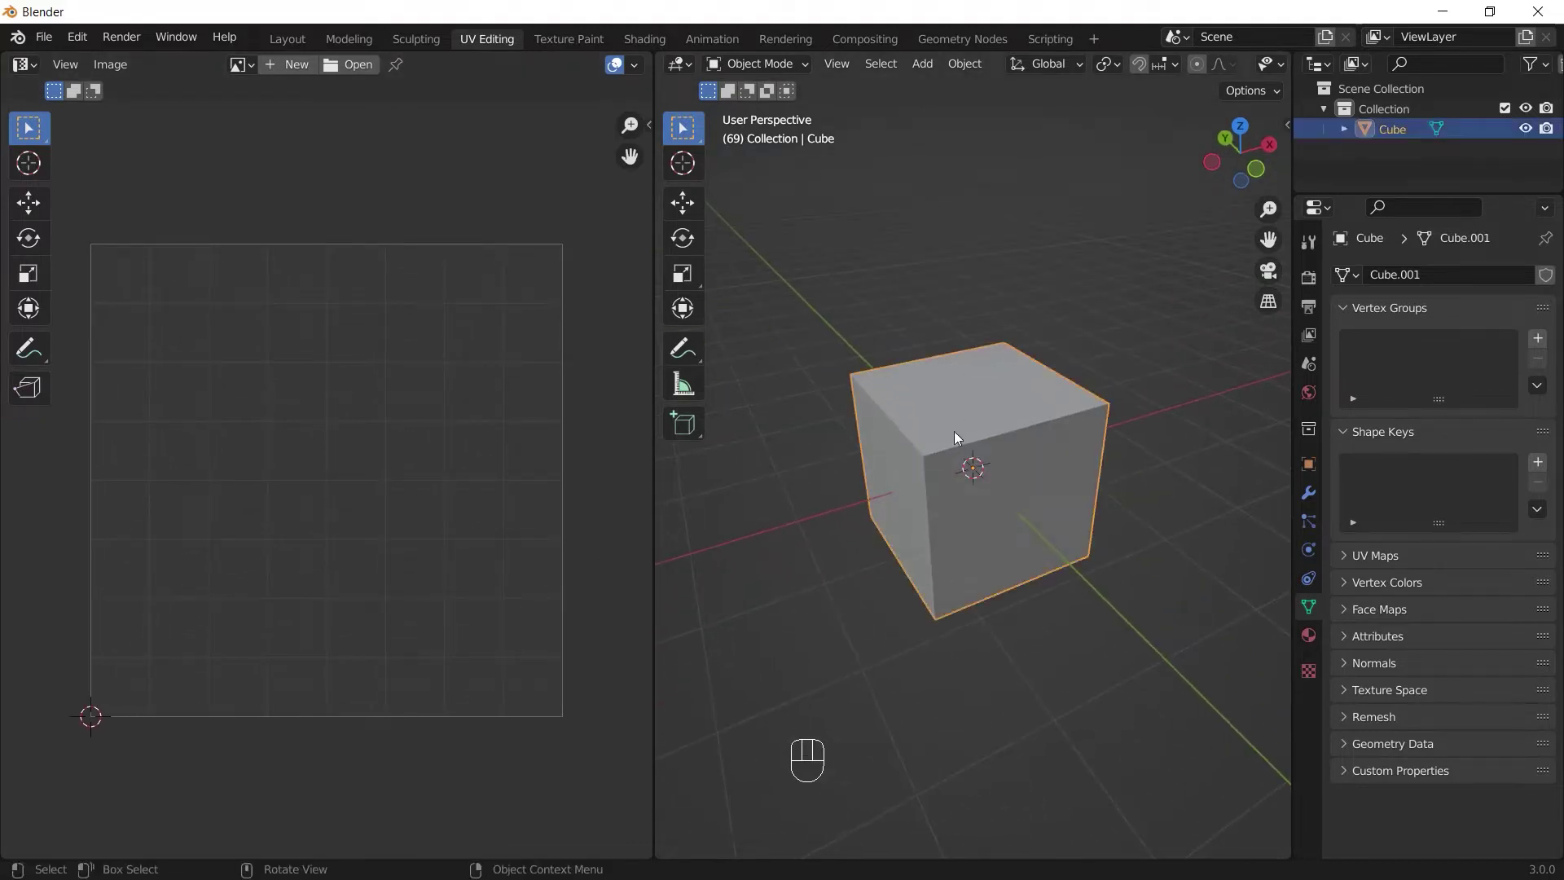
pyautogui.click(777, 68)
pyautogui.click(744, 105)
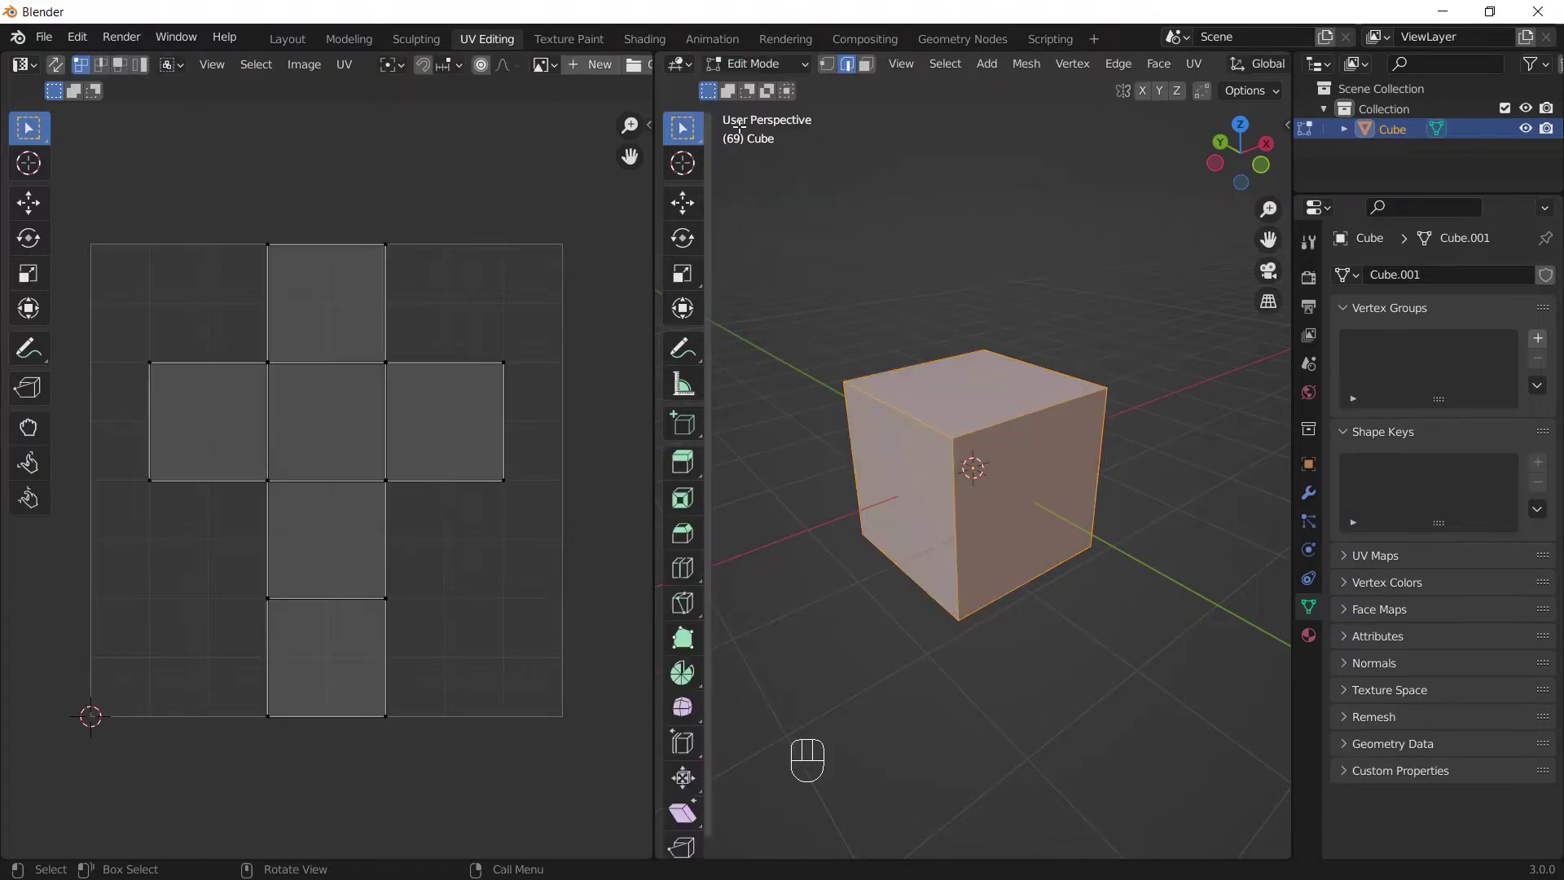
# Select several cube faces one at a time, and finally all faces, to examine which UV faces they correspond to
pyautogui.press('3')
pyautogui.click(1075, 480)
pyautogui.click(934, 501)
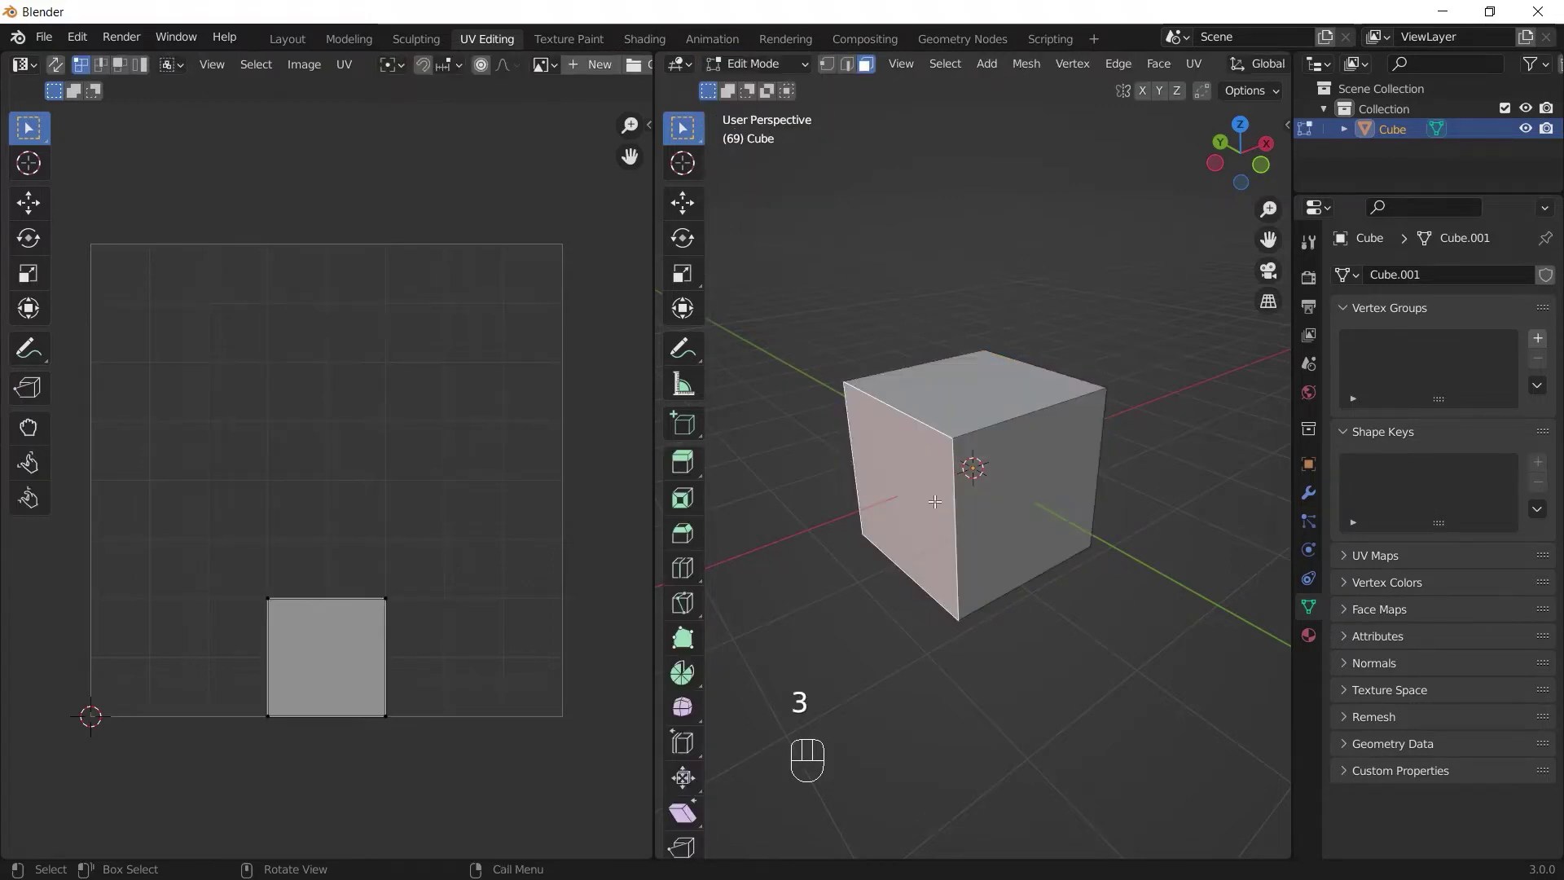
pyautogui.click(970, 398)
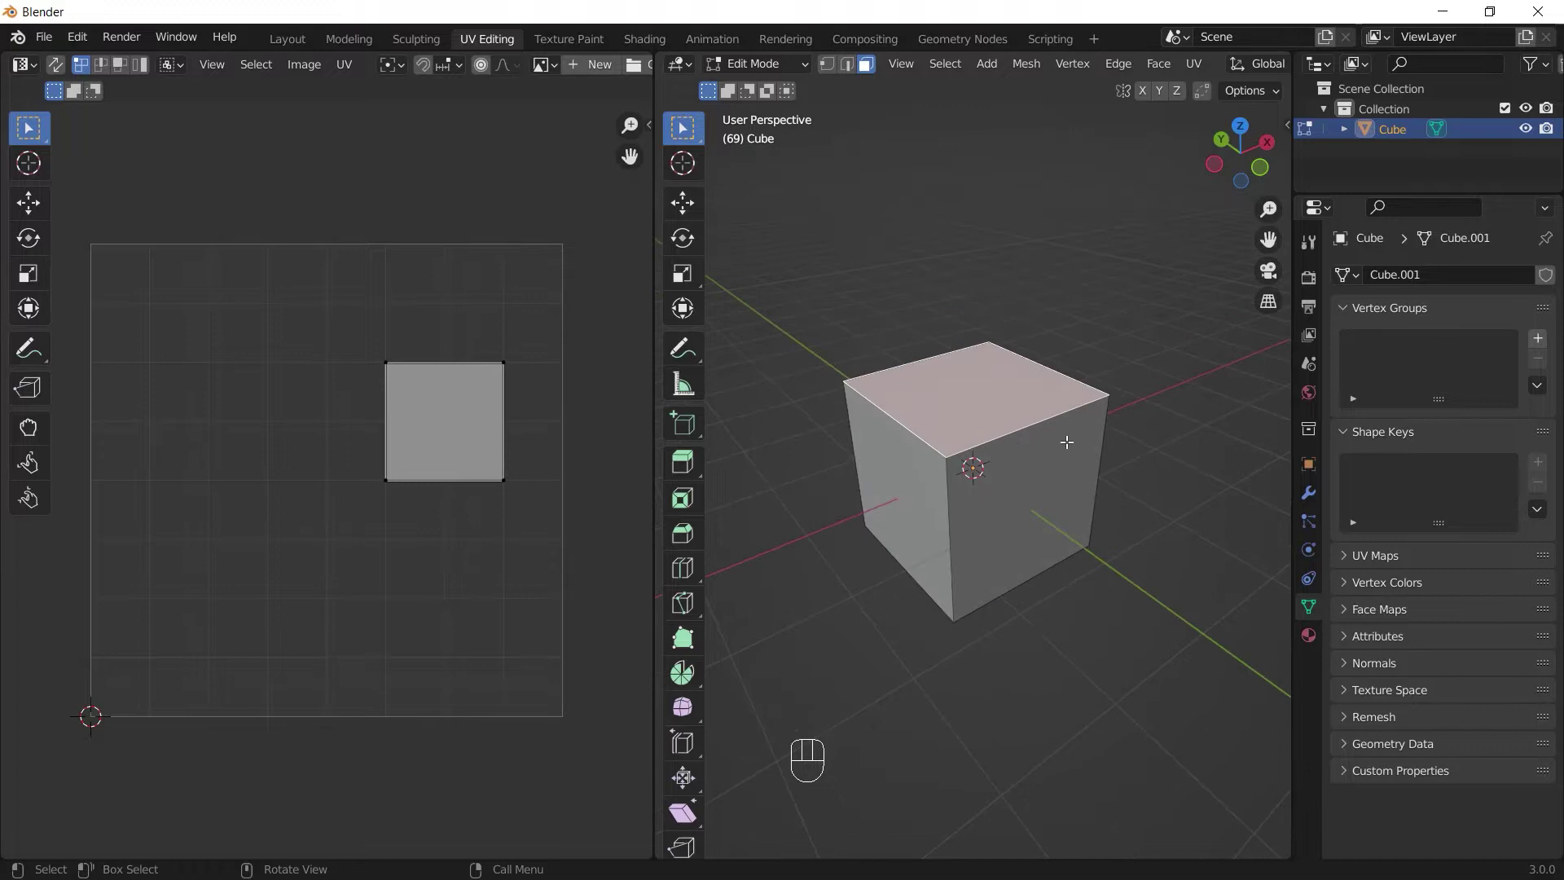
pyautogui.press('a')
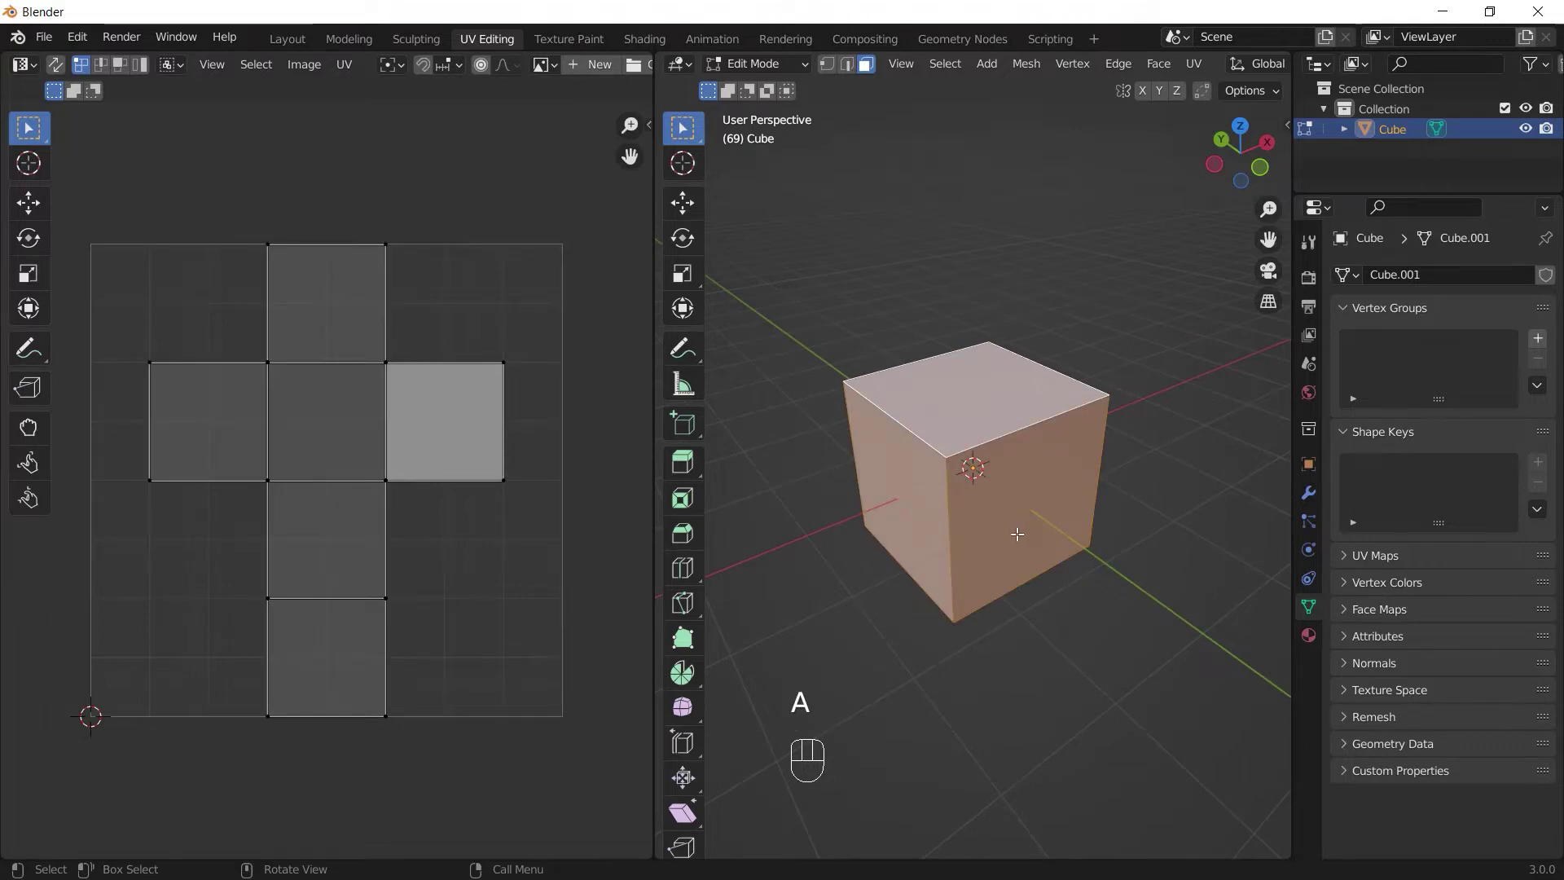
# Select the cube's whole UV layout and try to move it
pyautogui.moveTo(88, 173); pyautogui.dragTo(593, 794)
pyautogui.press('g')
pyautogui.rightClick(543, 665)
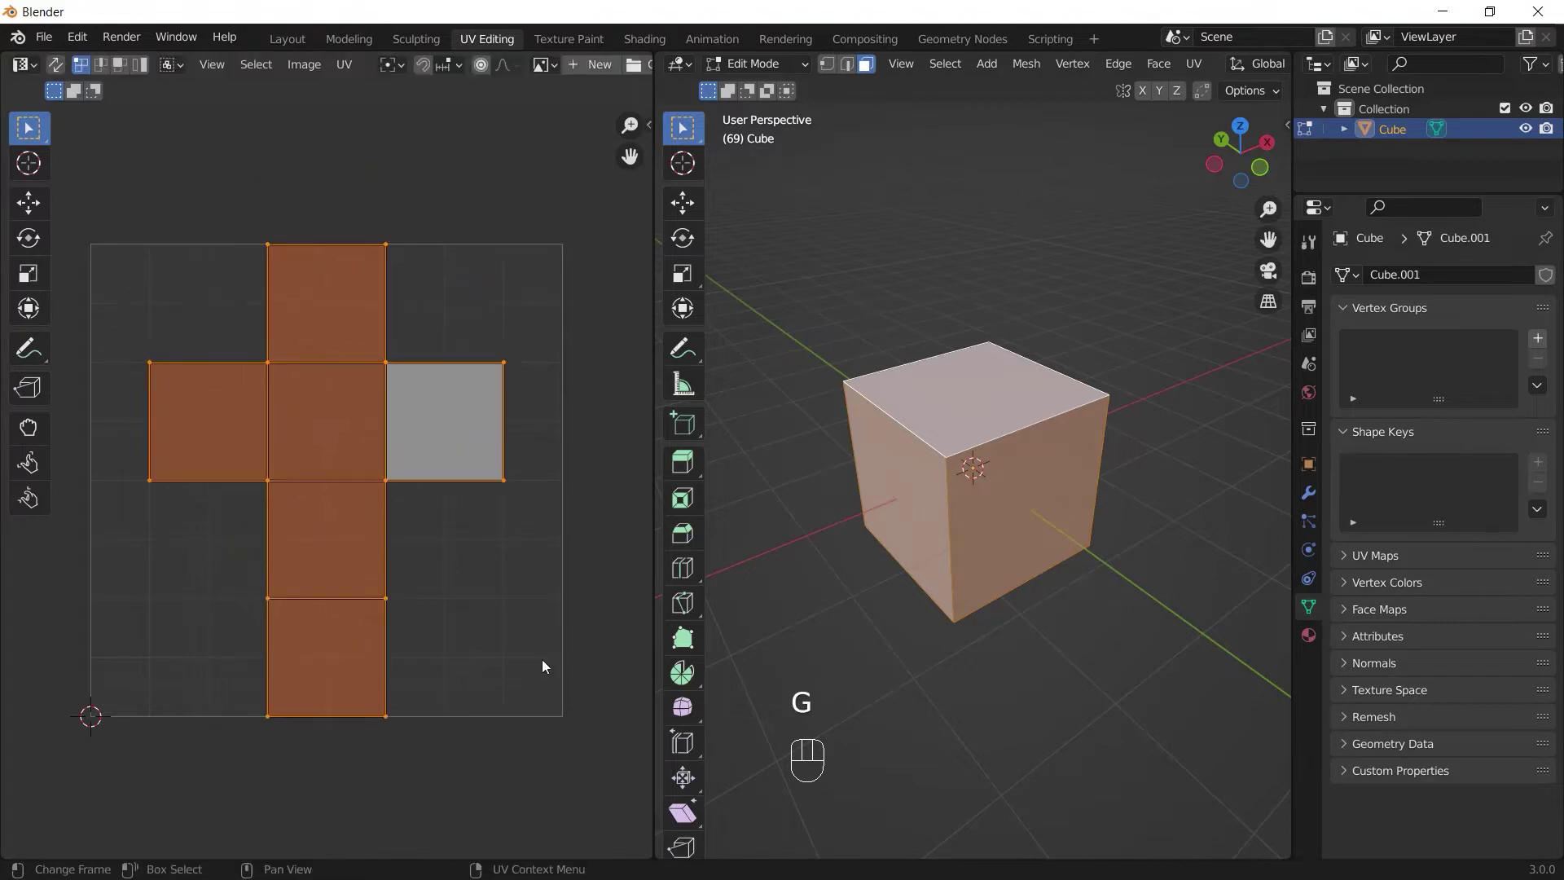
# Delete the cube's four bottom vertices in see-through vertex mode so that only the top face is left
pyautogui.moveTo(1077, 601); pyautogui.dragTo(1077, 602, button='middle')
pyautogui.press('1')
pyautogui.hotkey('alt', 'z')
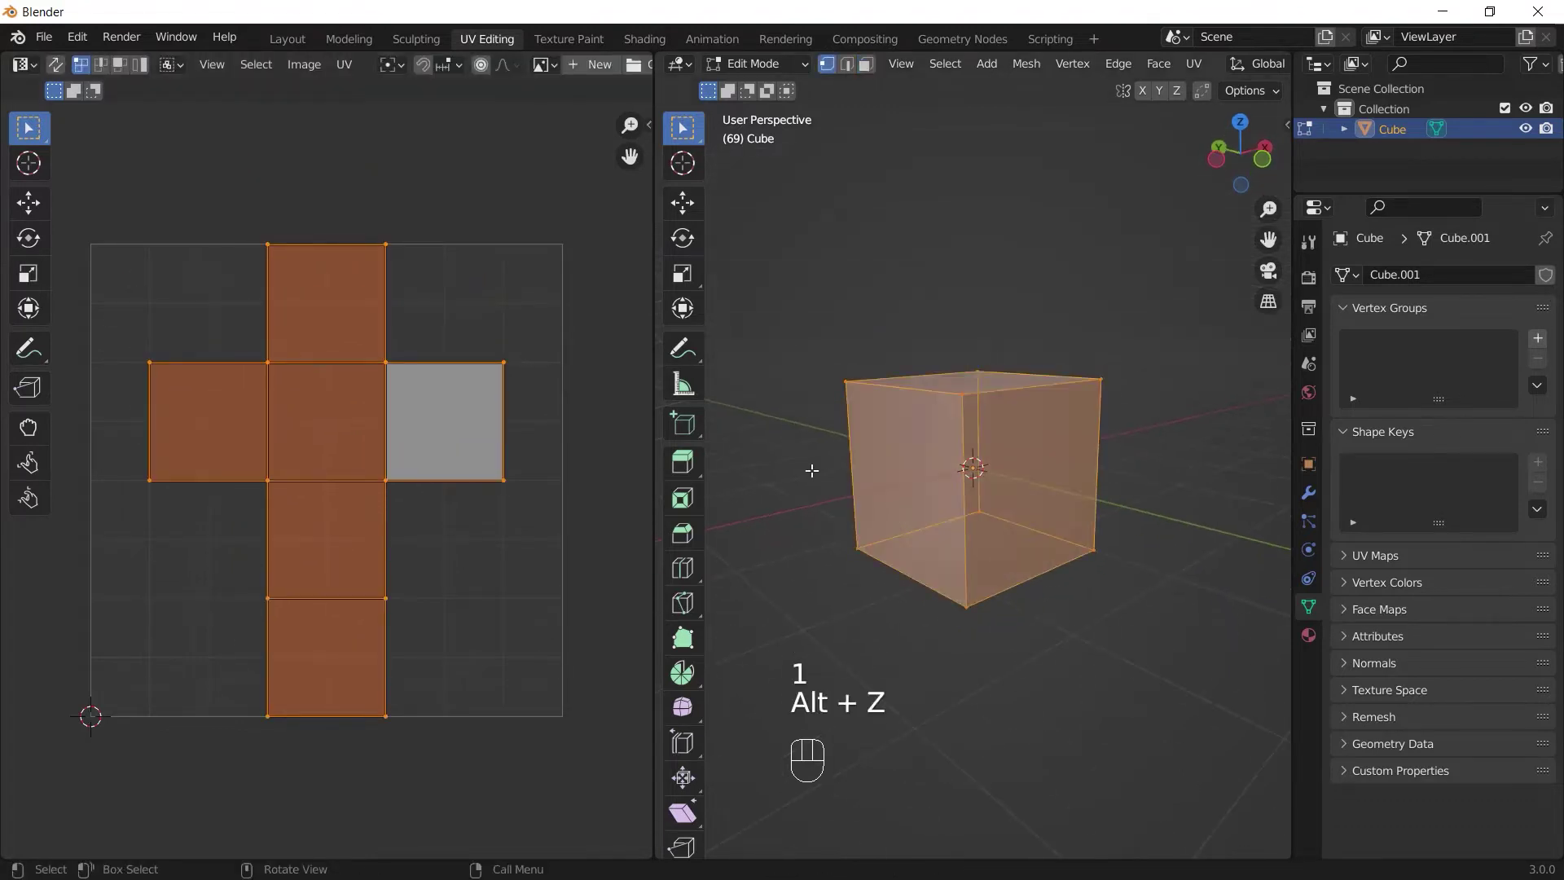
pyautogui.moveTo(809, 467); pyautogui.dragTo(1178, 572)
pyautogui.press('x')
pyautogui.click(1154, 492)
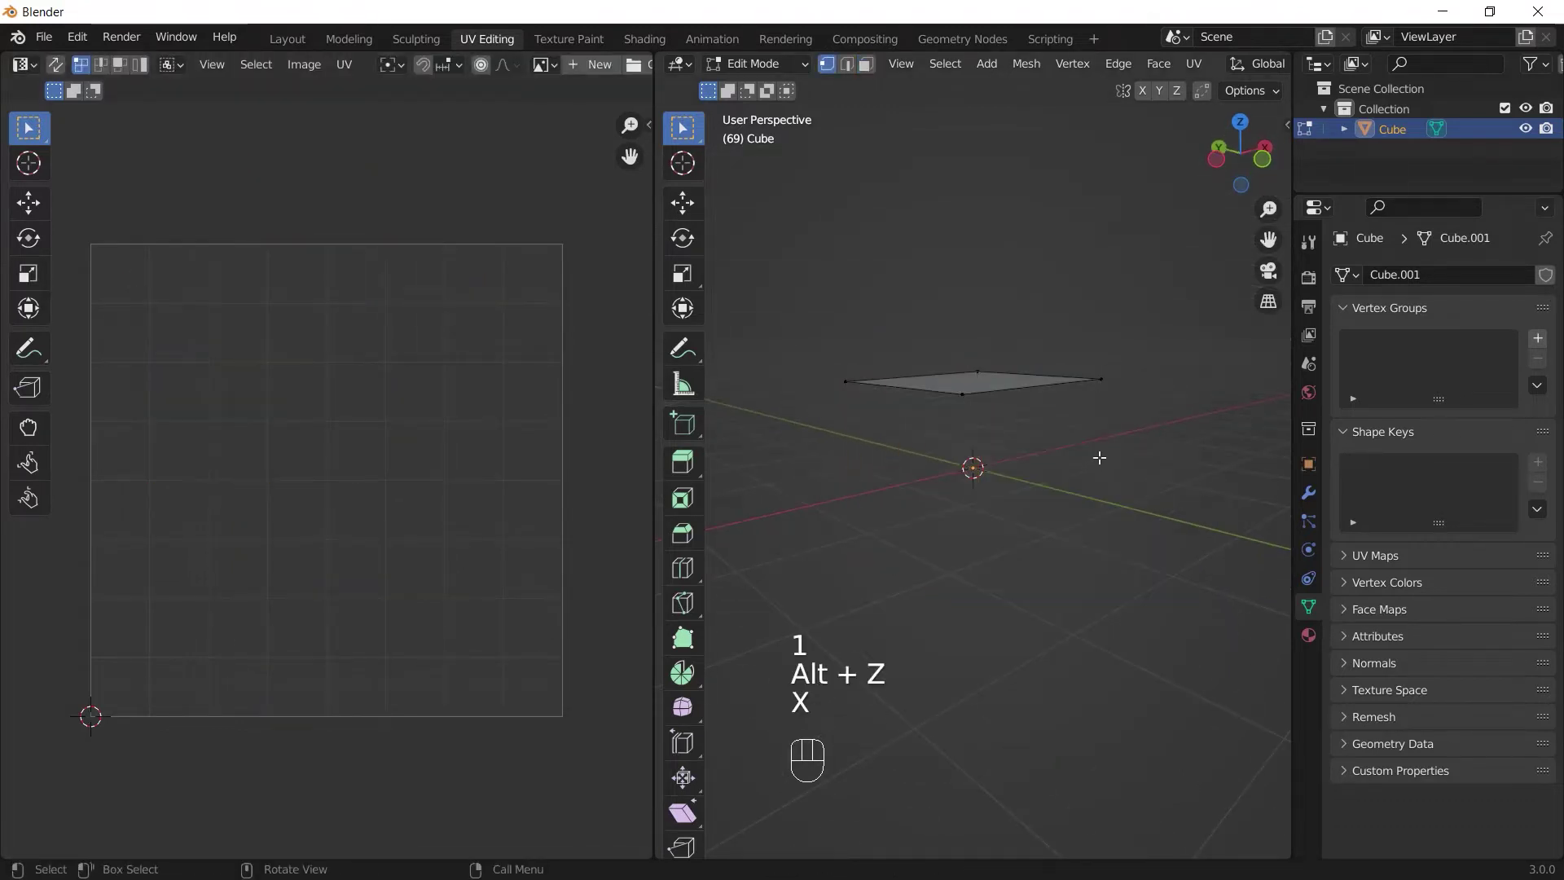
# Select the remaining top face and unwrap it
pyautogui.press('3')
pyautogui.click(999, 400)
pyautogui.hotkey('alt', 'z')
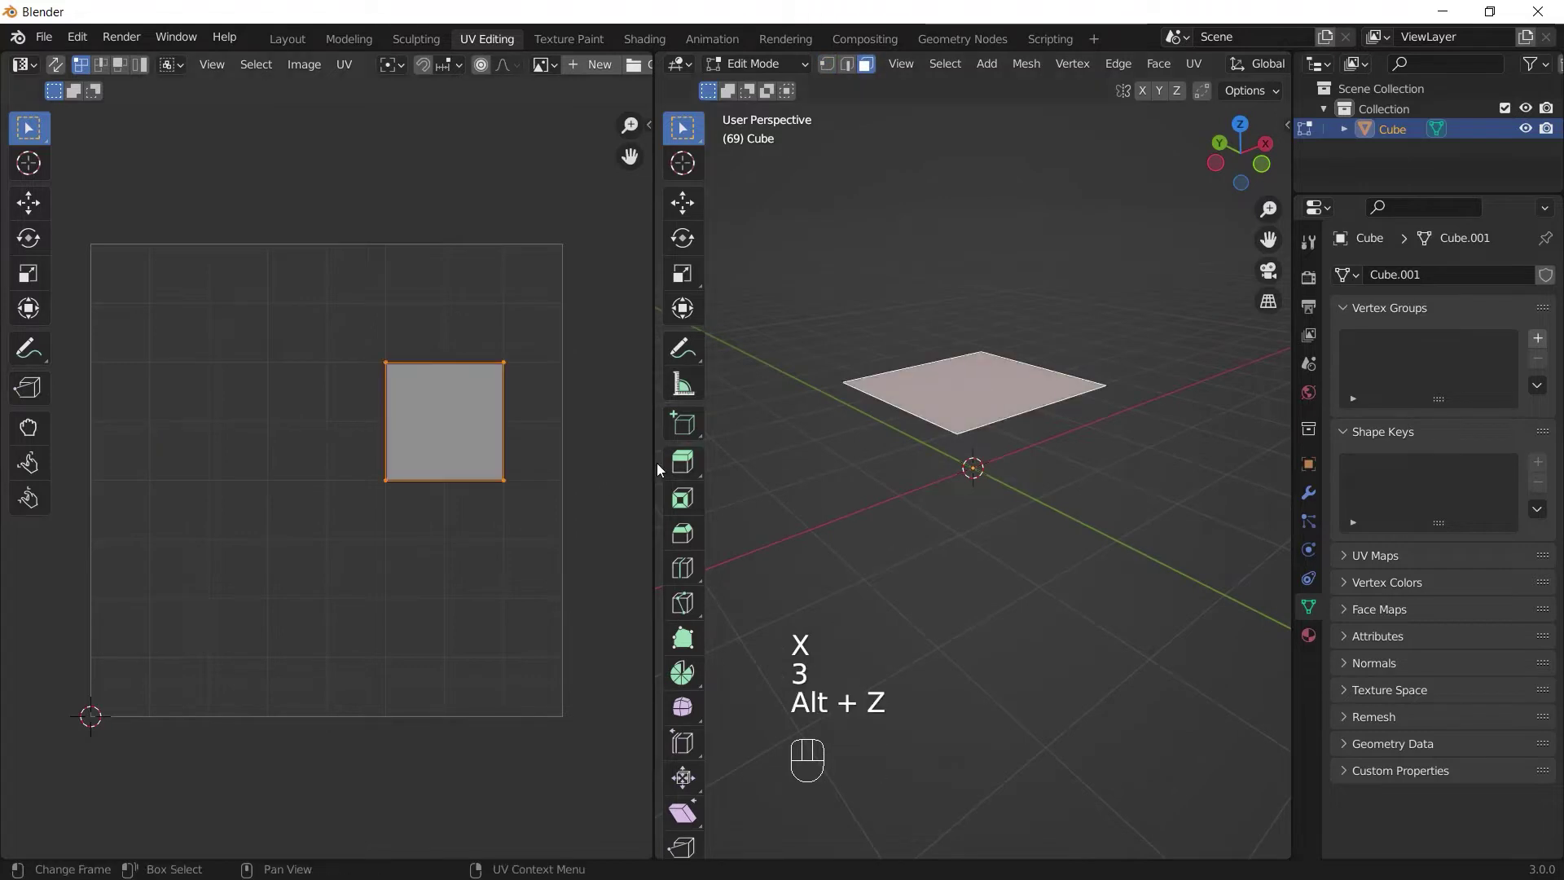
pyautogui.press('u')
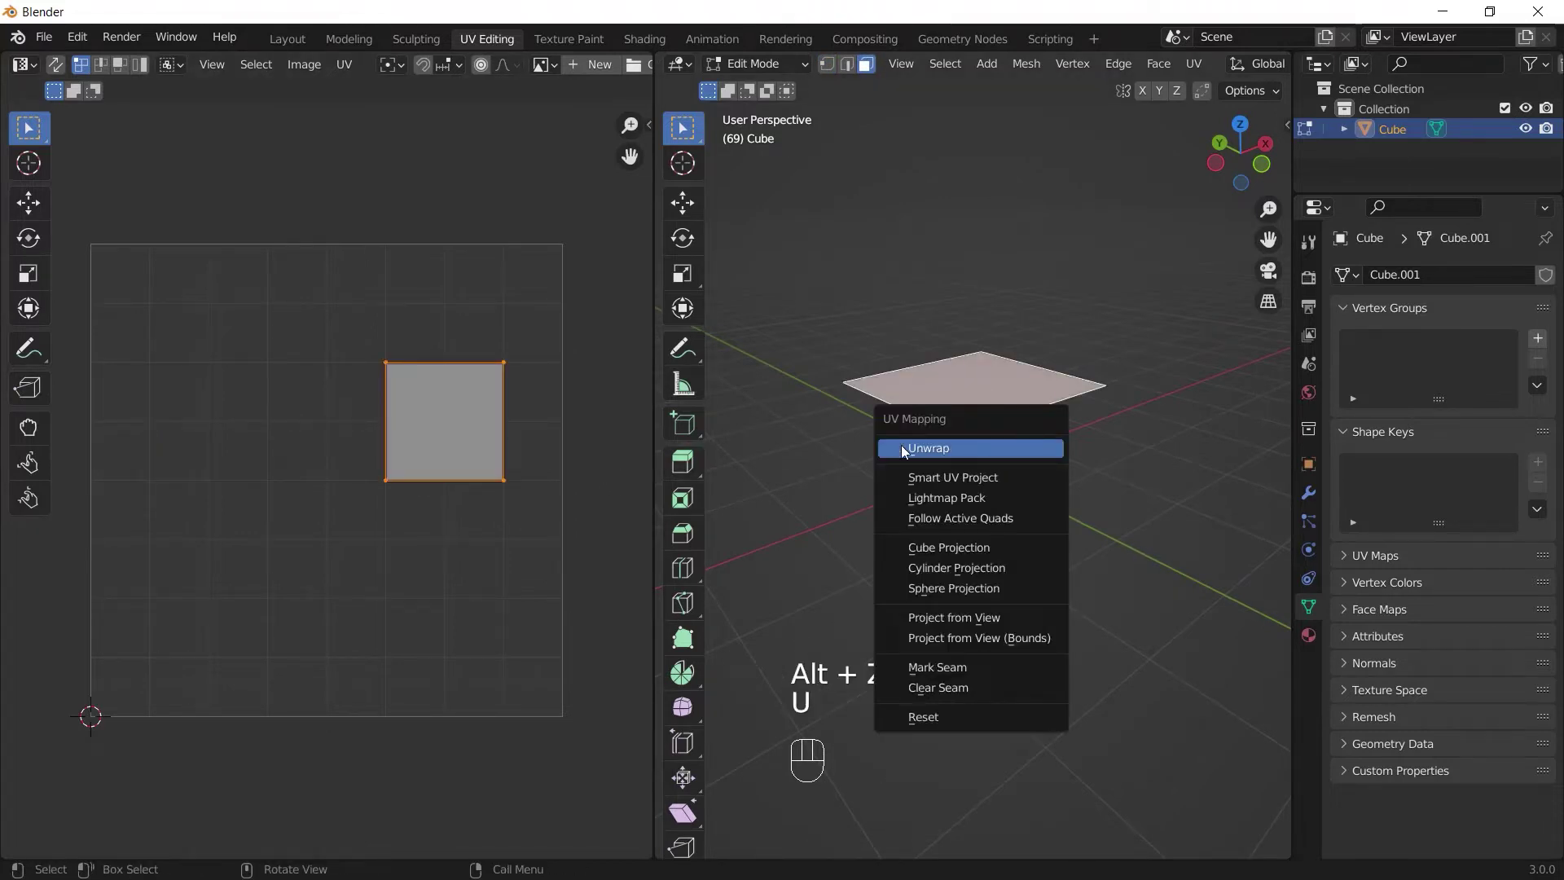
pyautogui.click(909, 453)
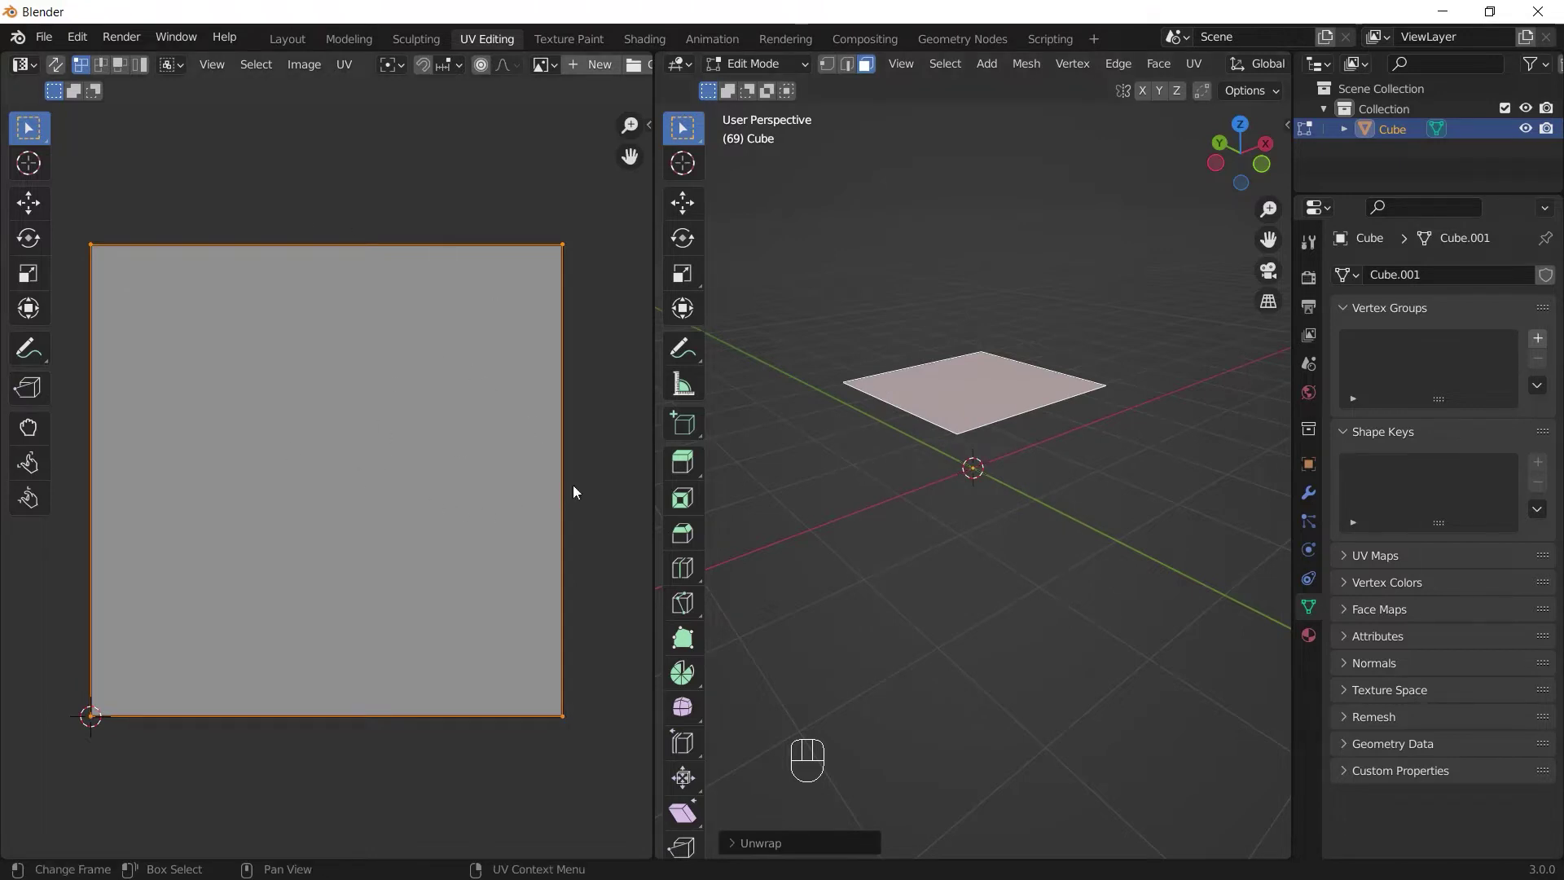
# Extrude the face's back edge upward at an angle and scale the new edge narrower to form a tapered second face
pyautogui.press('2')
pyautogui.click(907, 367)
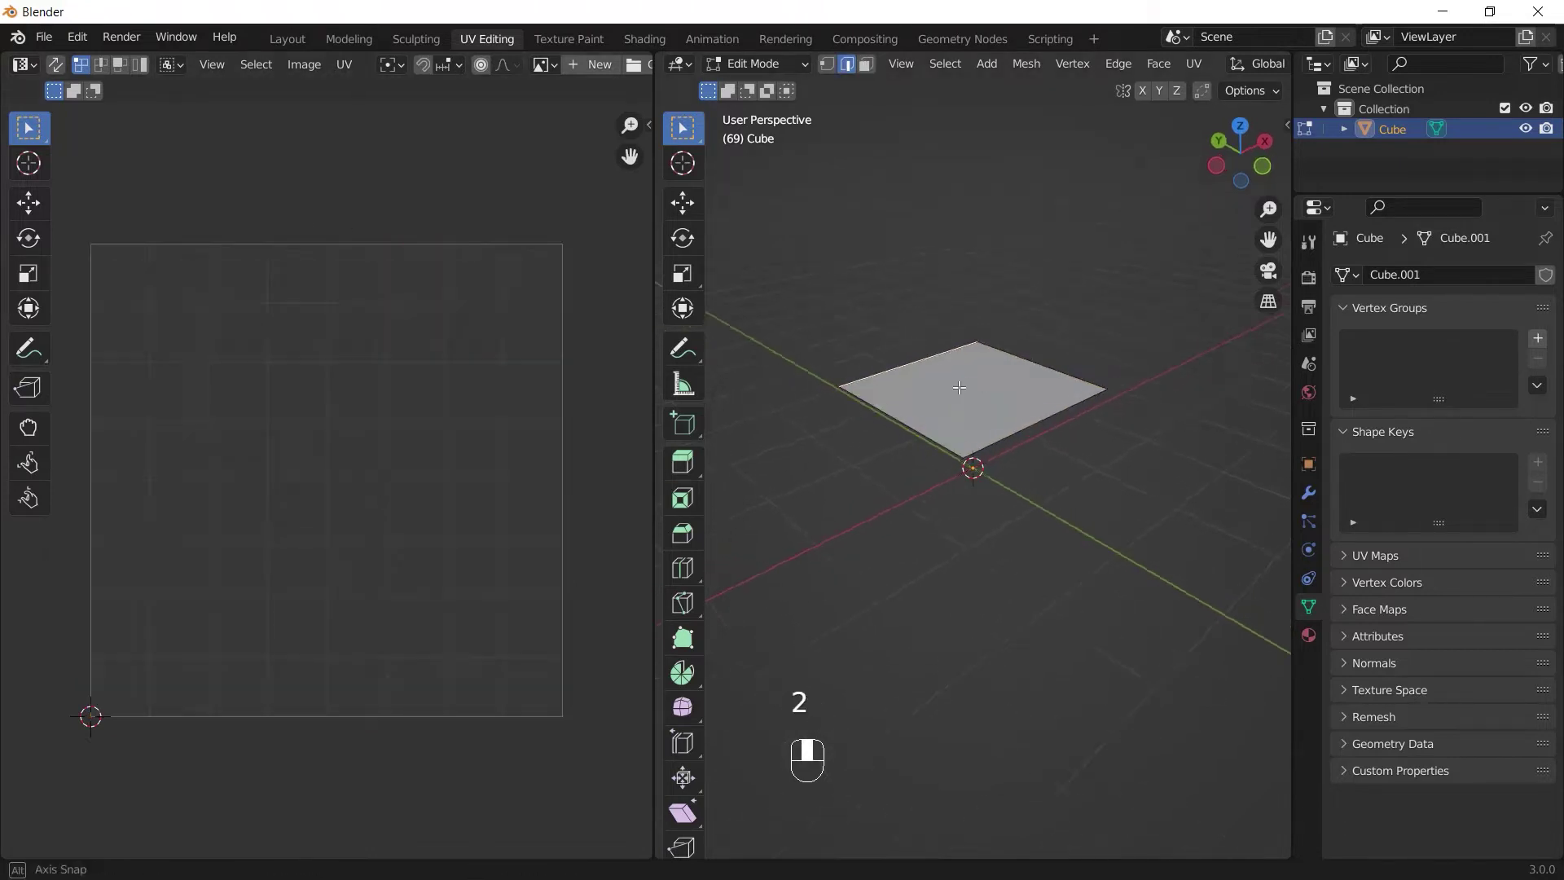
pyautogui.press('e')
pyautogui.click(955, 317)
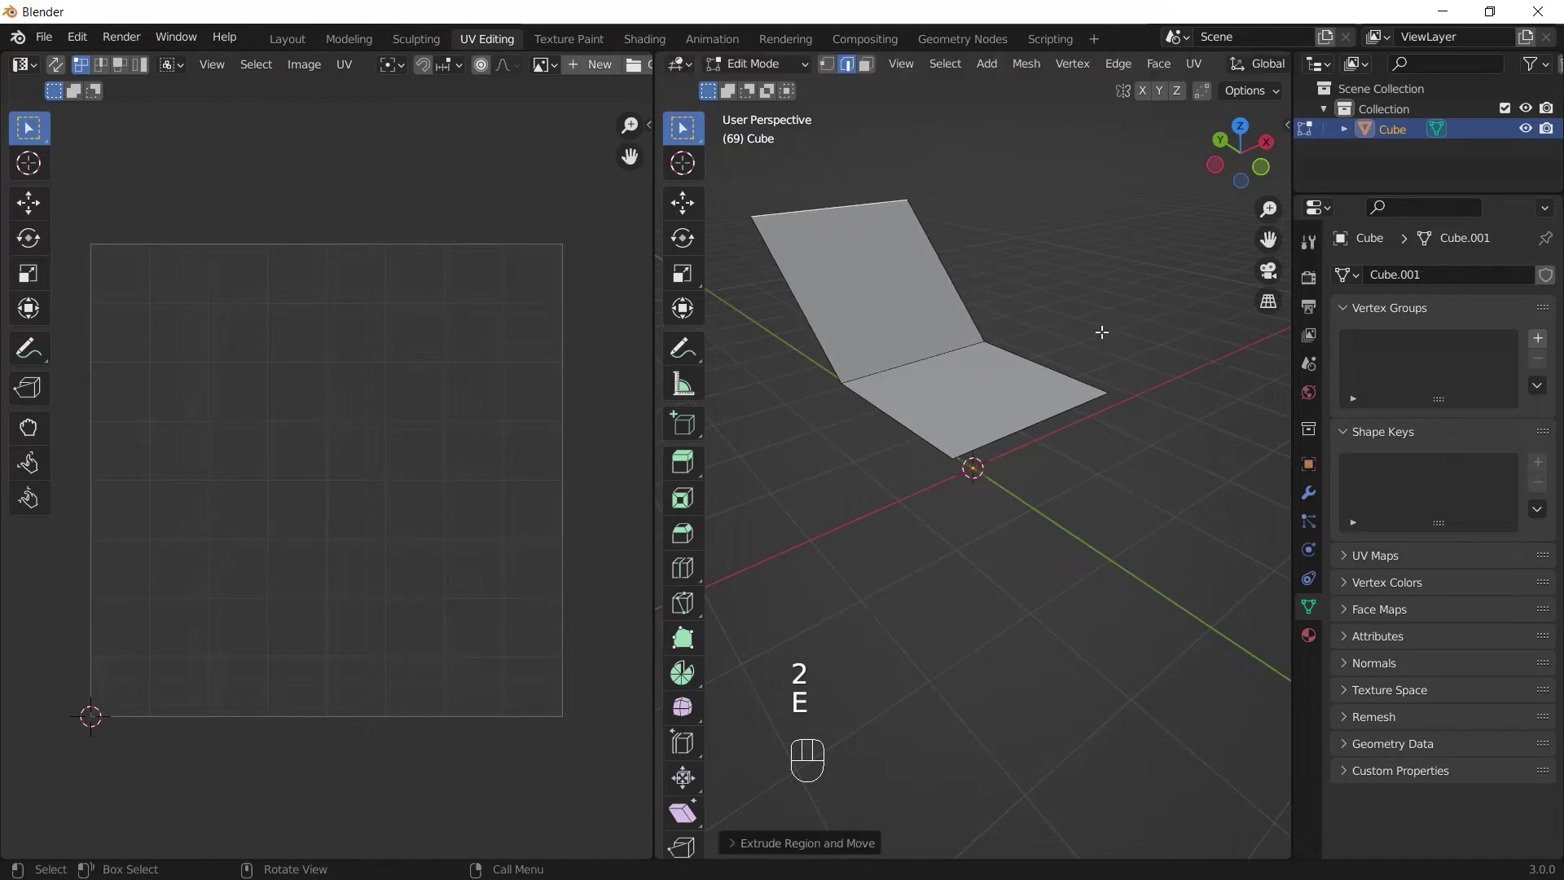
pyautogui.moveTo(1099, 331)
pyautogui.mouseDown(button='middle')
pyautogui.moveTo(964, 316)
pyautogui.moveTo(1103, 364)
pyautogui.moveTo(1100, 345)
pyautogui.mouseUp(button='middle')
pyautogui.press('s')
pyautogui.click(1050, 317)
# Select both connected faces and unwrap them together
pyautogui.press('a')
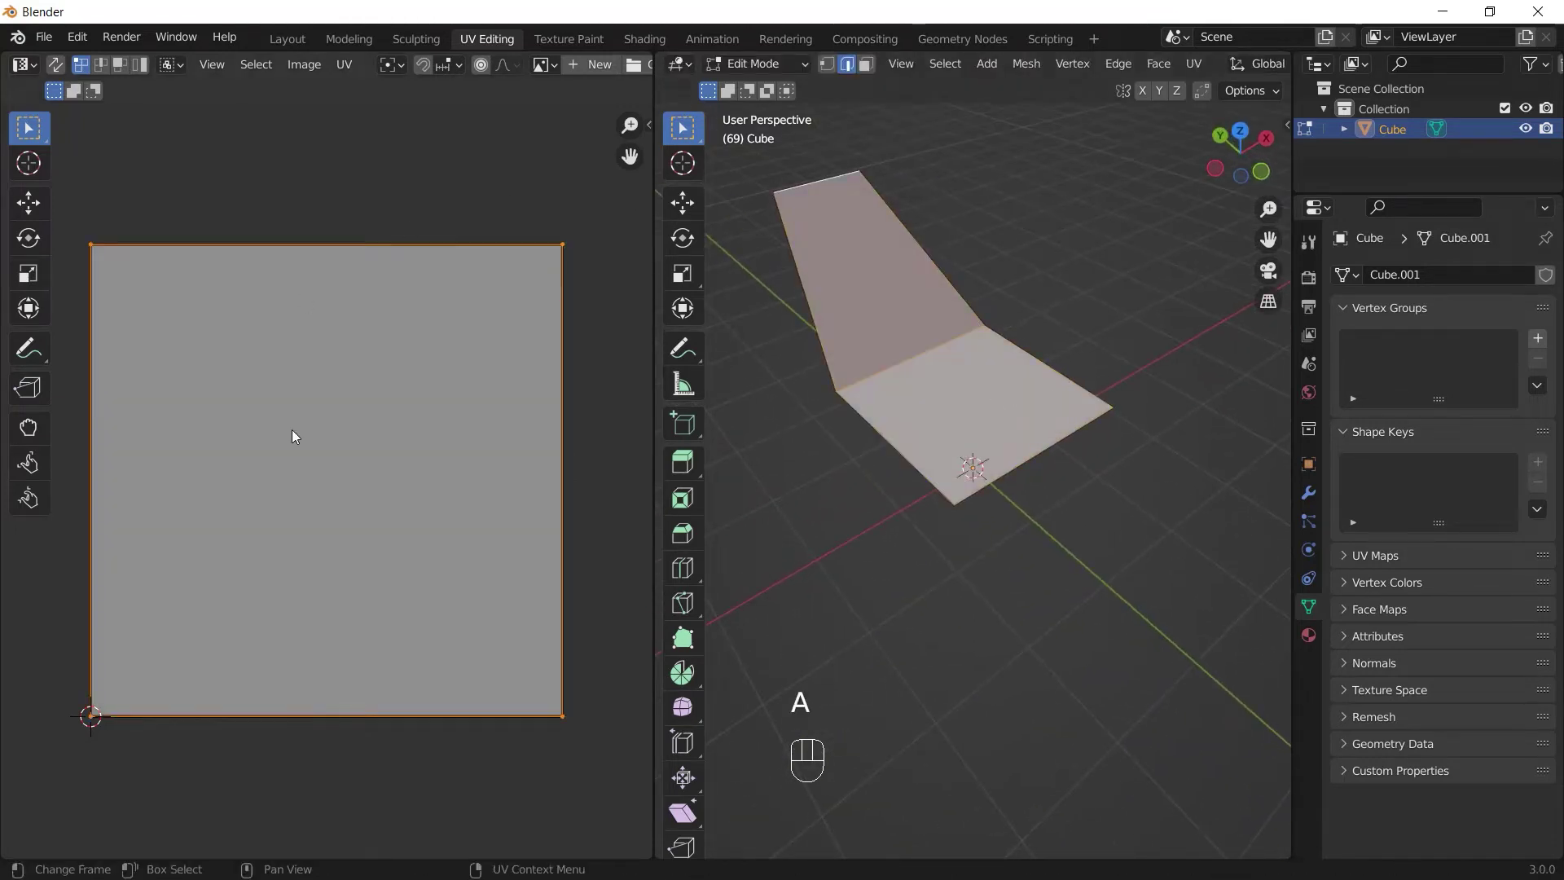
pyautogui.moveTo(937, 501); pyautogui.dragTo(1015, 496, button='middle')
pyautogui.press('u')
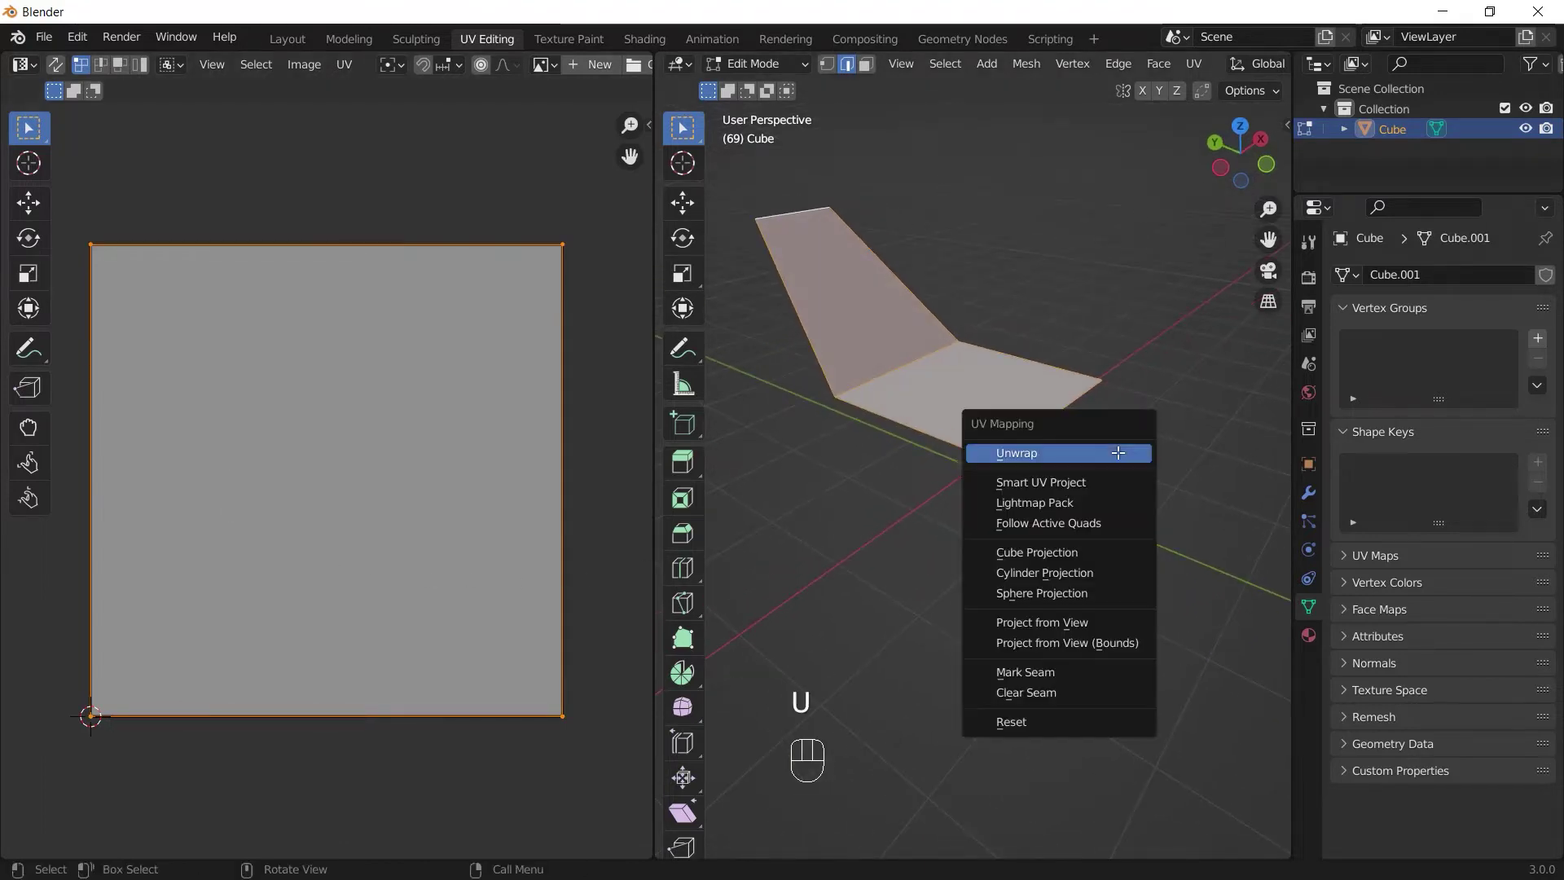
pyautogui.click(1000, 454)
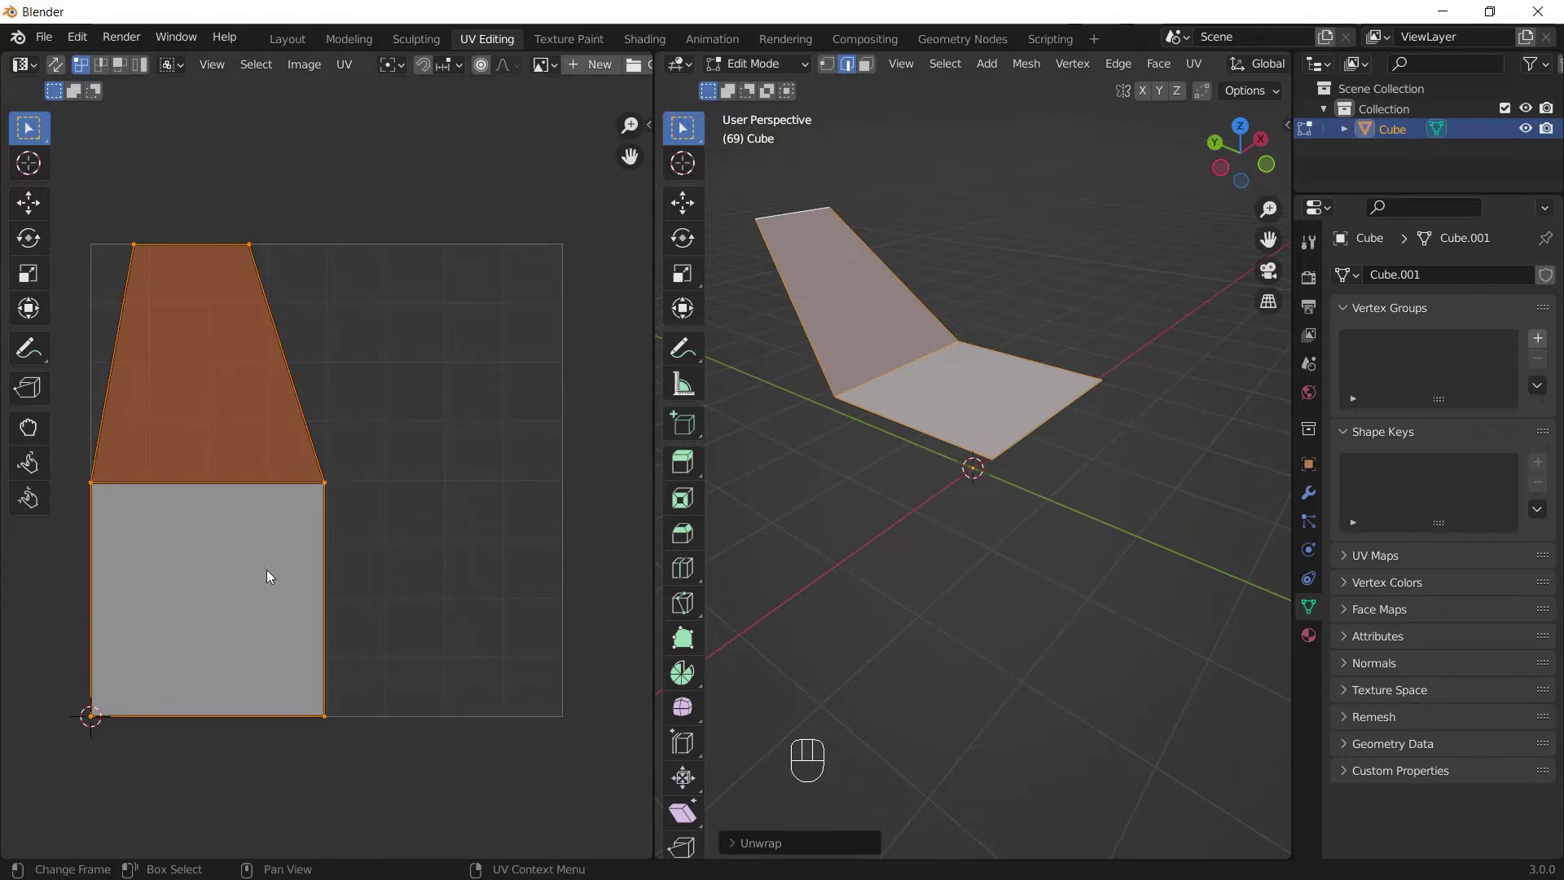
# Extrude the two faces along their normals by about -0.22 m to give the shape thickness
pyautogui.moveTo(760, 550); pyautogui.dragTo(1115, 526, button='middle')
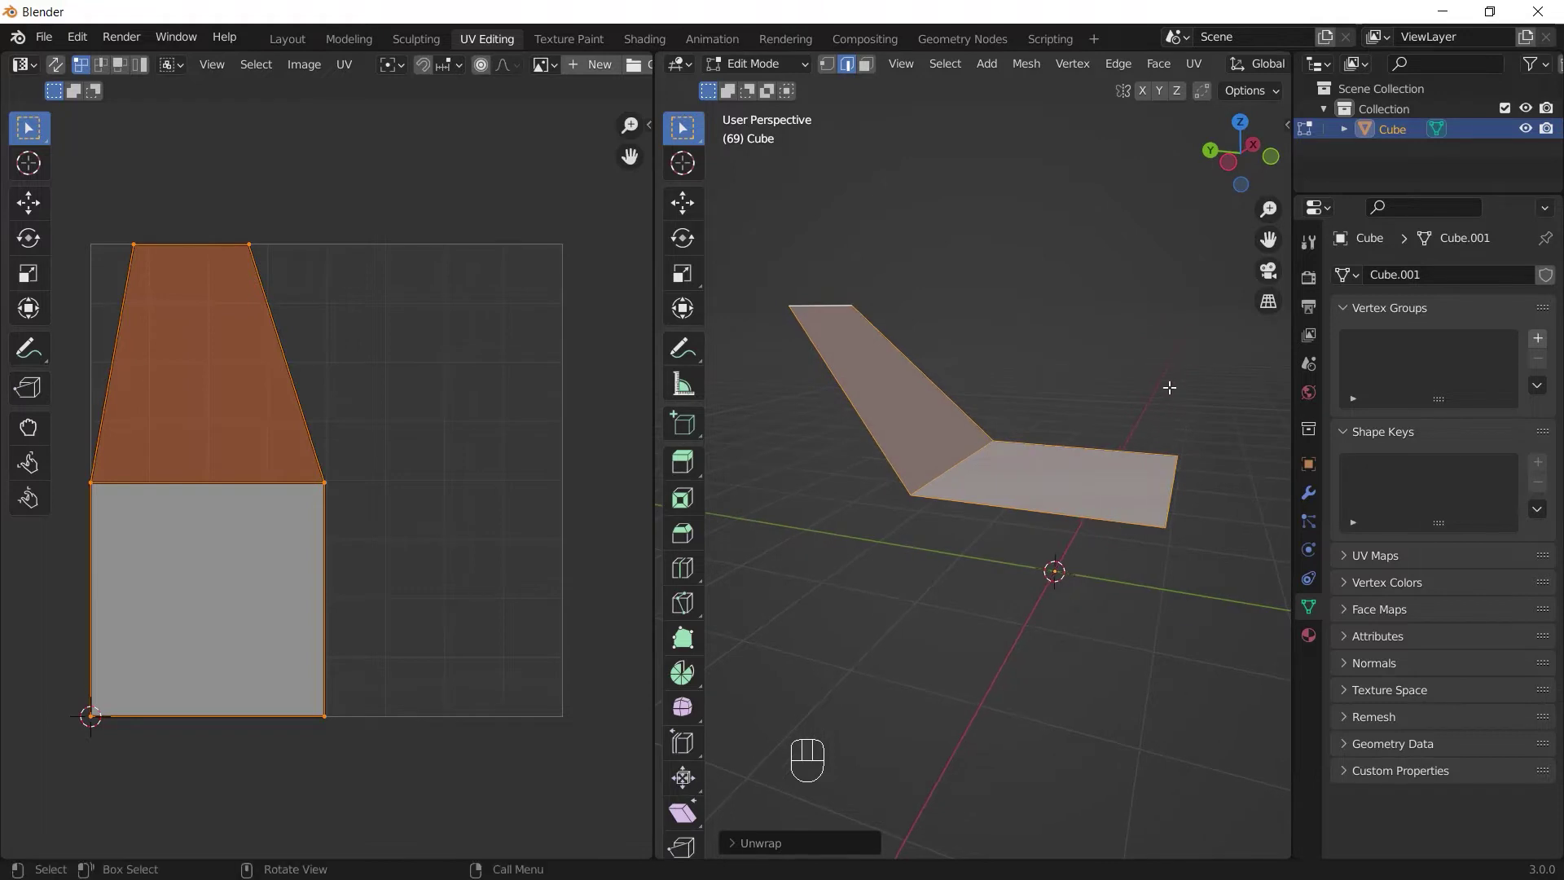
pyautogui.press('e')
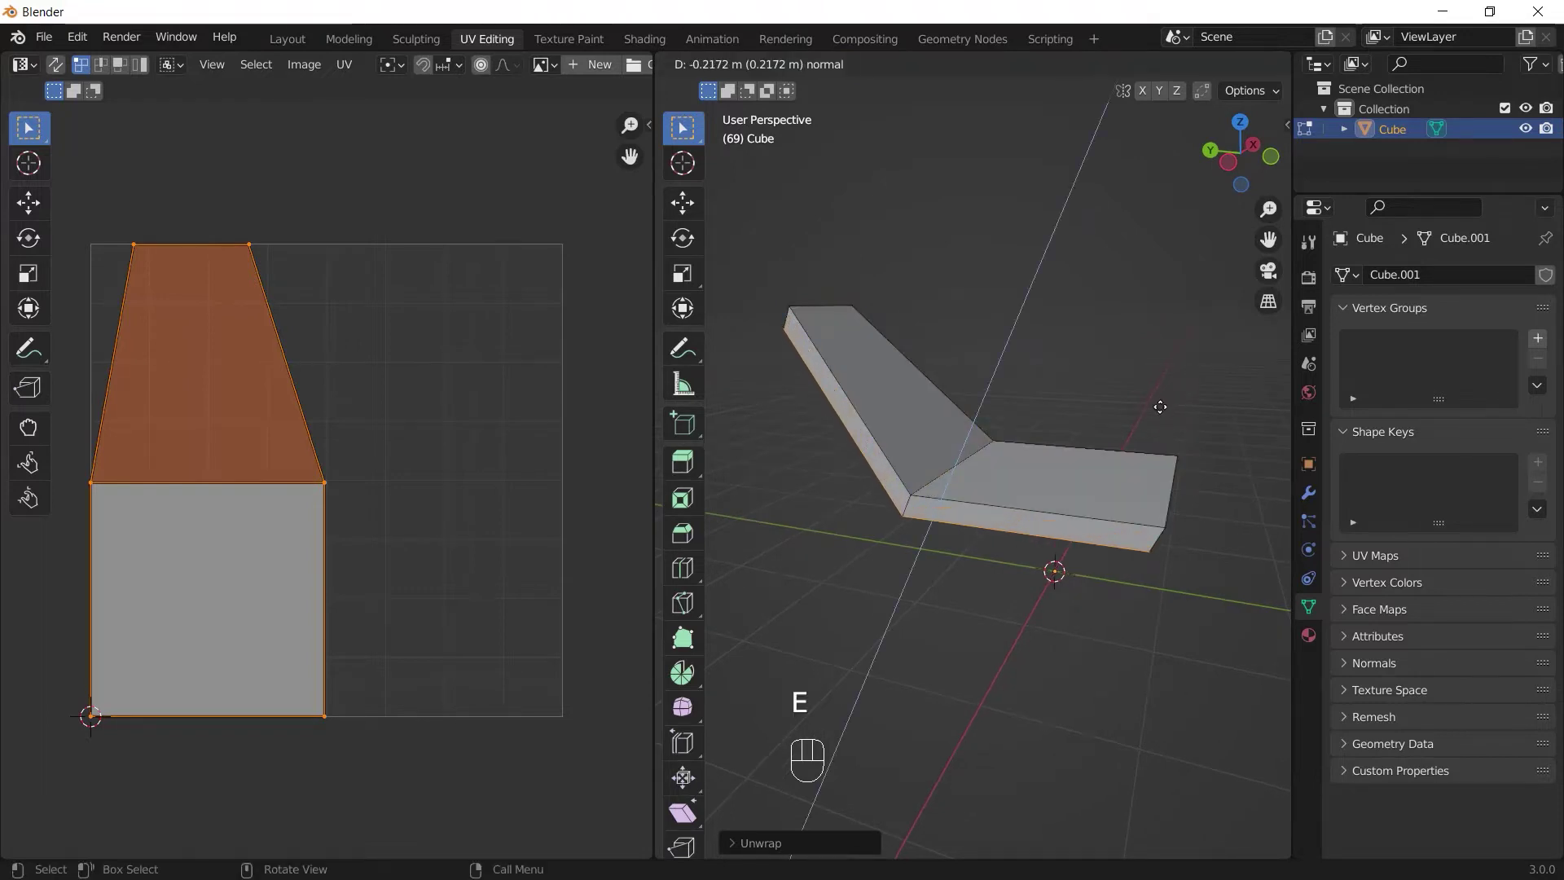
pyautogui.click(1160, 407)
pyautogui.moveTo(1160, 407); pyautogui.dragTo(1001, 698, button='middle')
# Try to unwrap the complete thickened mesh and check the unwrap entry in the info log
pyautogui.press('a')
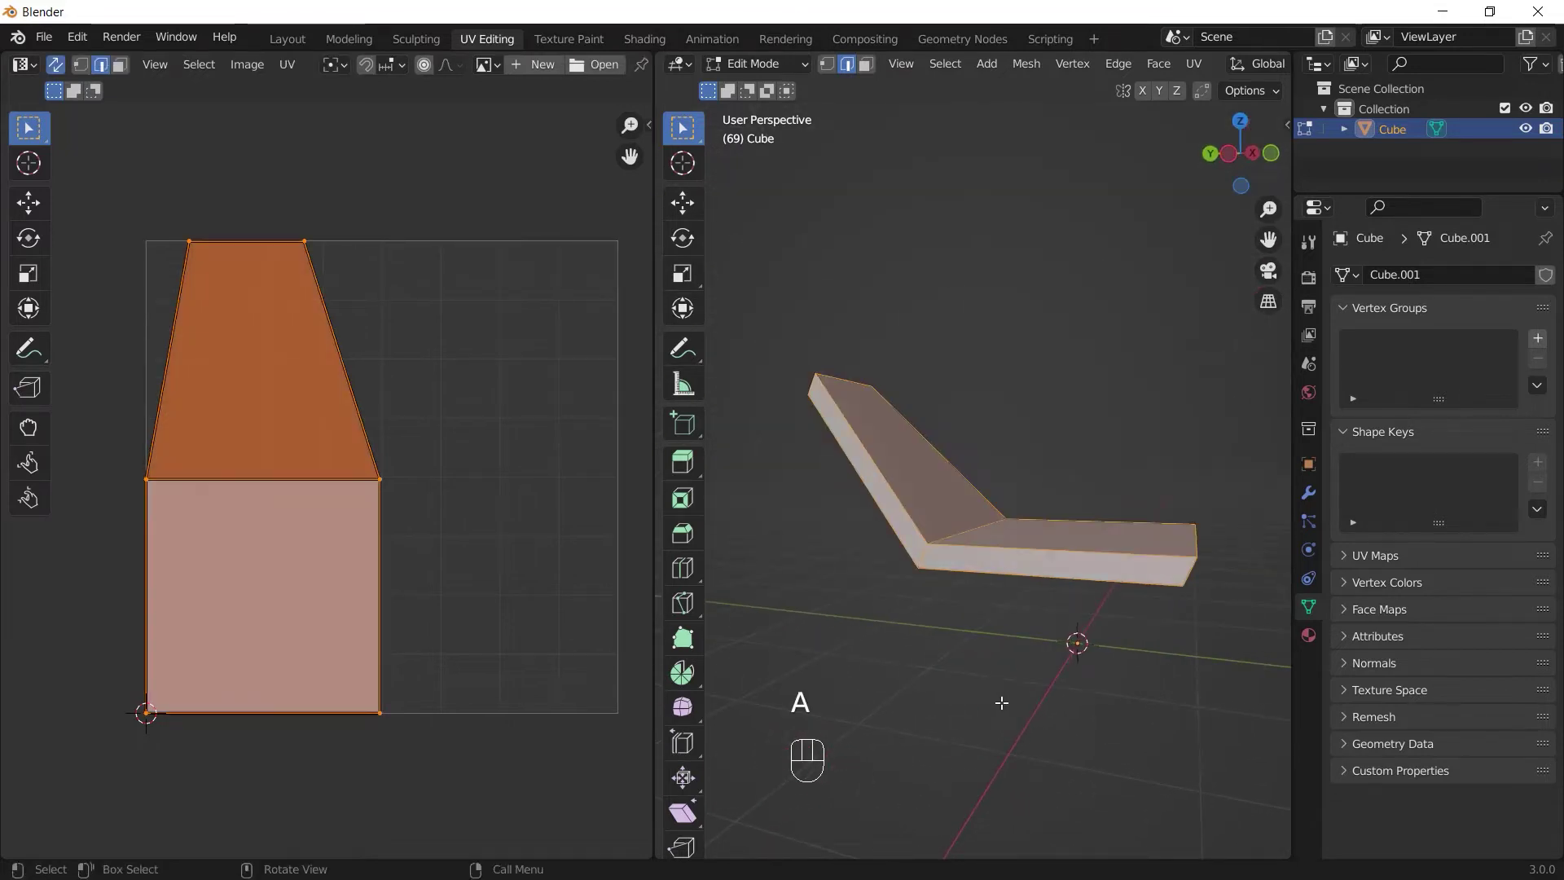
pyautogui.press('u')
pyautogui.click(960, 285)
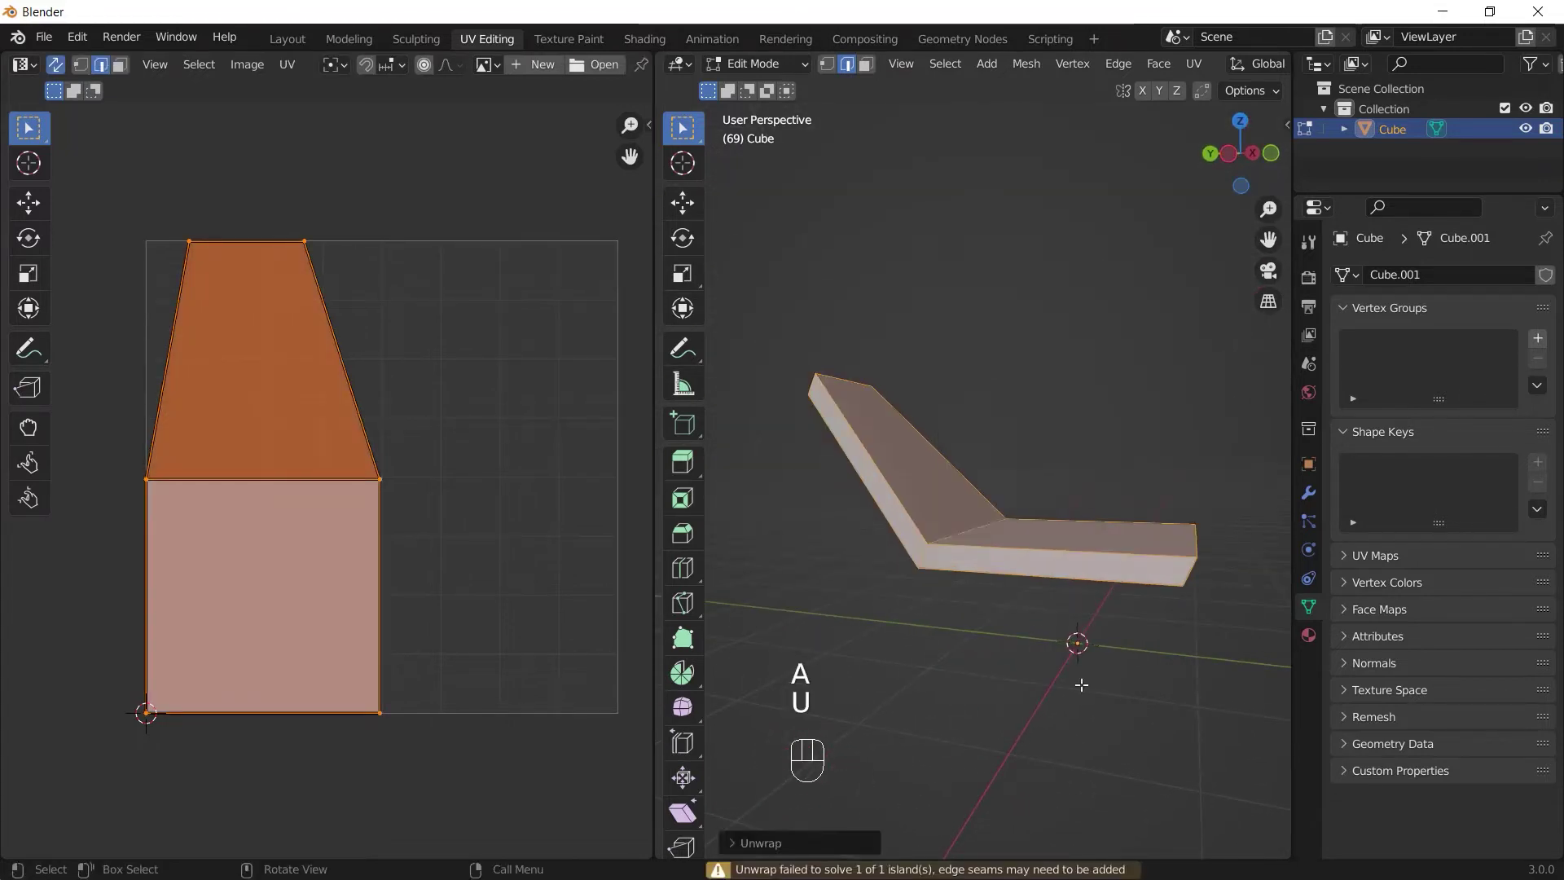
pyautogui.click(967, 870)
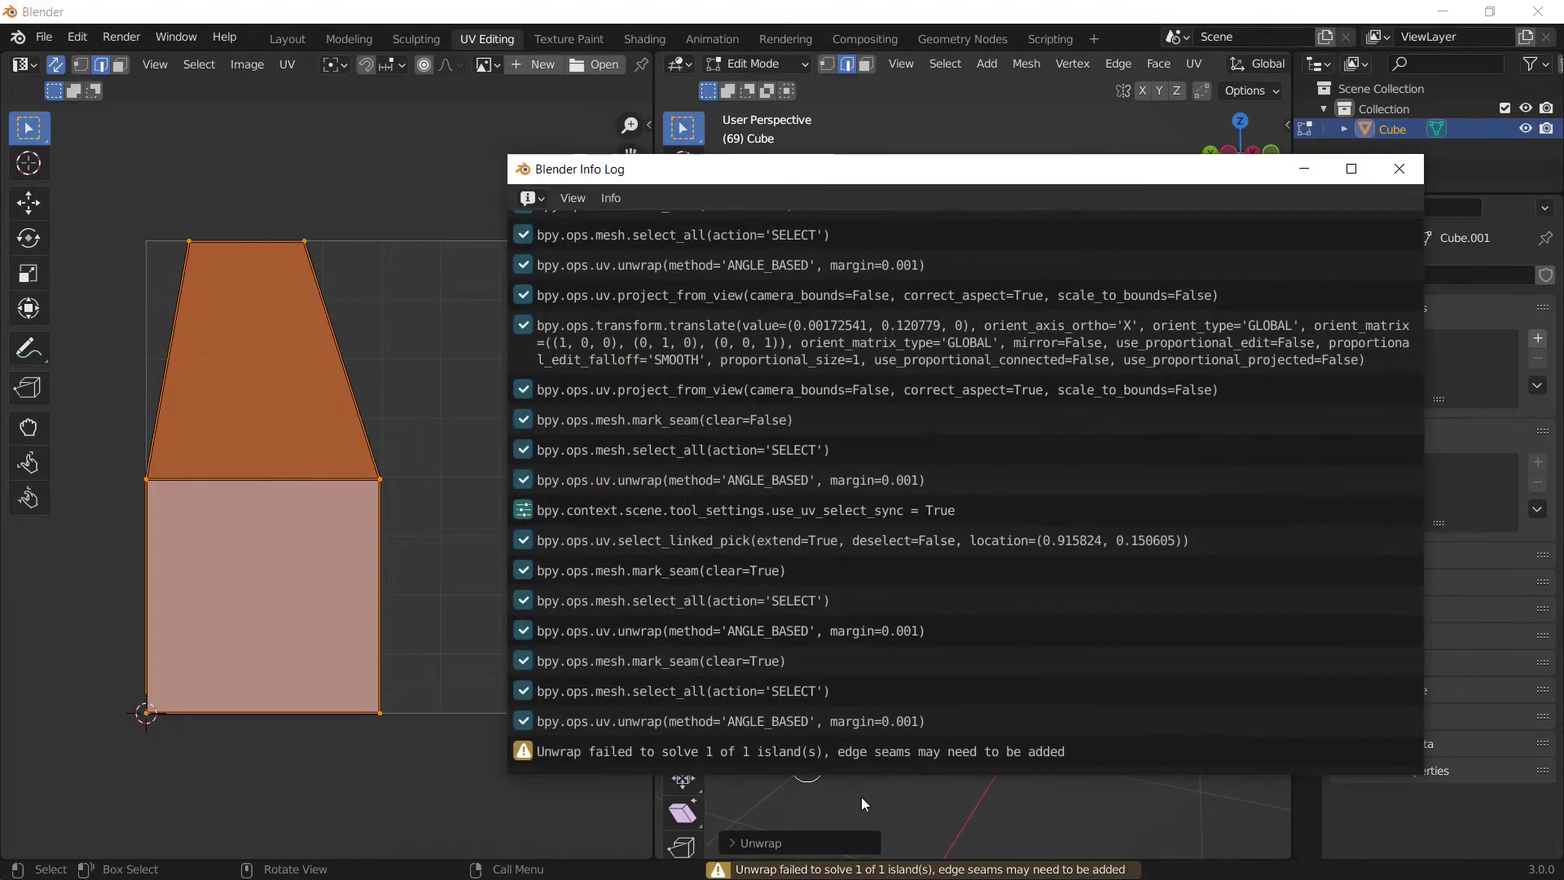
pyautogui.click(1075, 758)
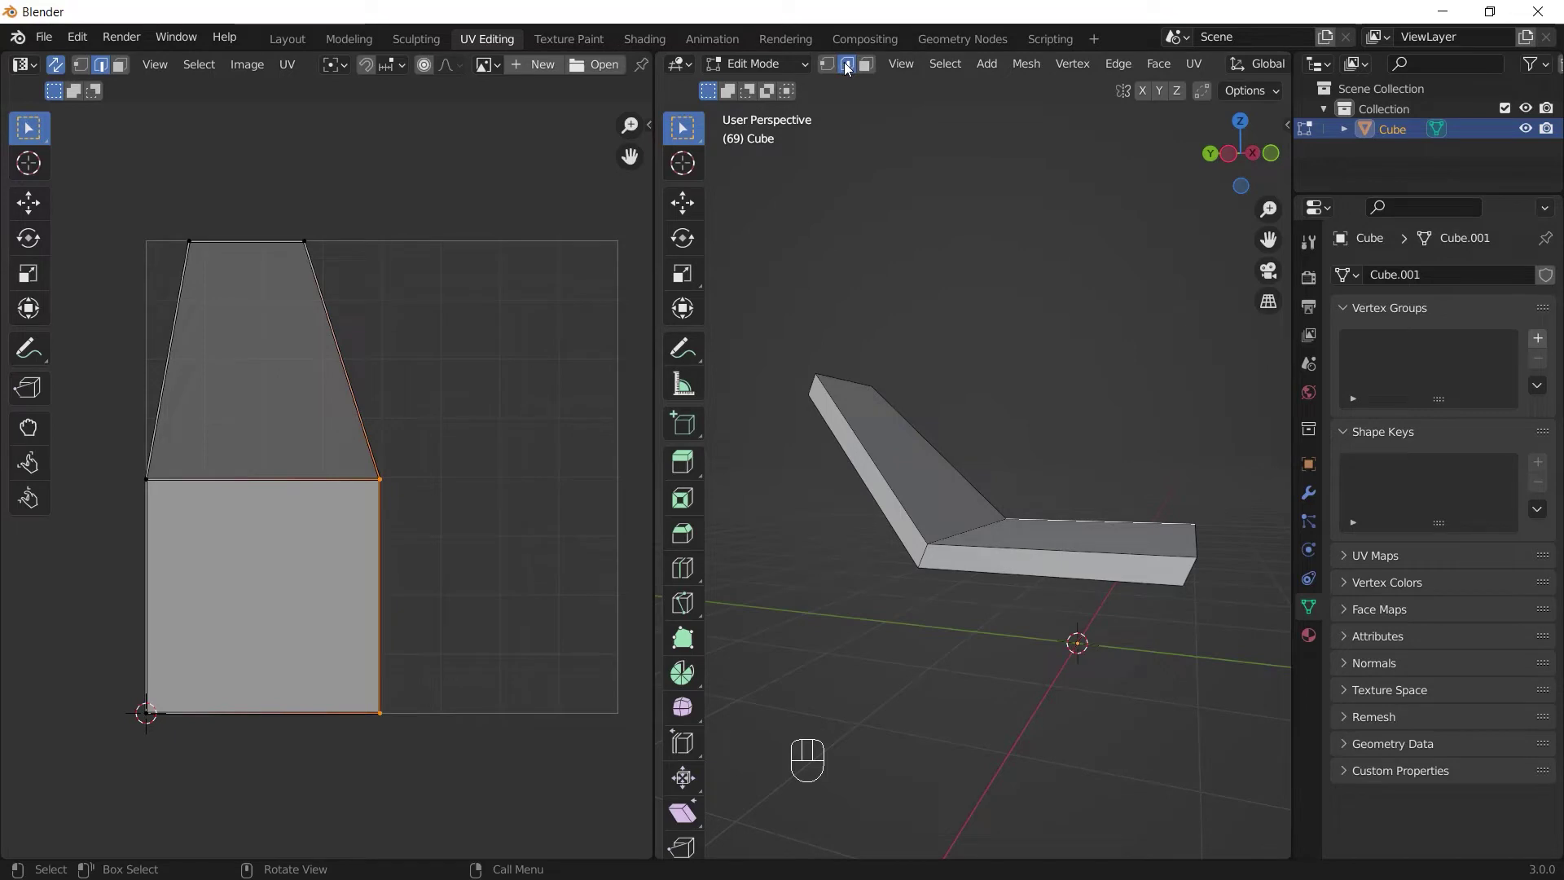
# Select the outer edge outlines of the thickened shape's upper and lower surfaces and mark them as seams
pyautogui.moveTo(1160, 469); pyautogui.dragTo(1040, 540, button='middle')
pyautogui.press('2')
pyautogui.click(1087, 589)
pyautogui.keyDown('ctrl'); pyautogui.click(847, 381); pyautogui.keyUp('ctrl')
pyautogui.keyDown('ctrl'); pyautogui.click(1128, 564); pyautogui.keyUp('ctrl')
pyautogui.moveTo(794, 539); pyautogui.dragTo(1087, 513, button='middle')
pyautogui.hotkey('ctrl', 'z')
pyautogui.keyDown('ctrl'); pyautogui.click(866, 481); pyautogui.keyUp('ctrl')
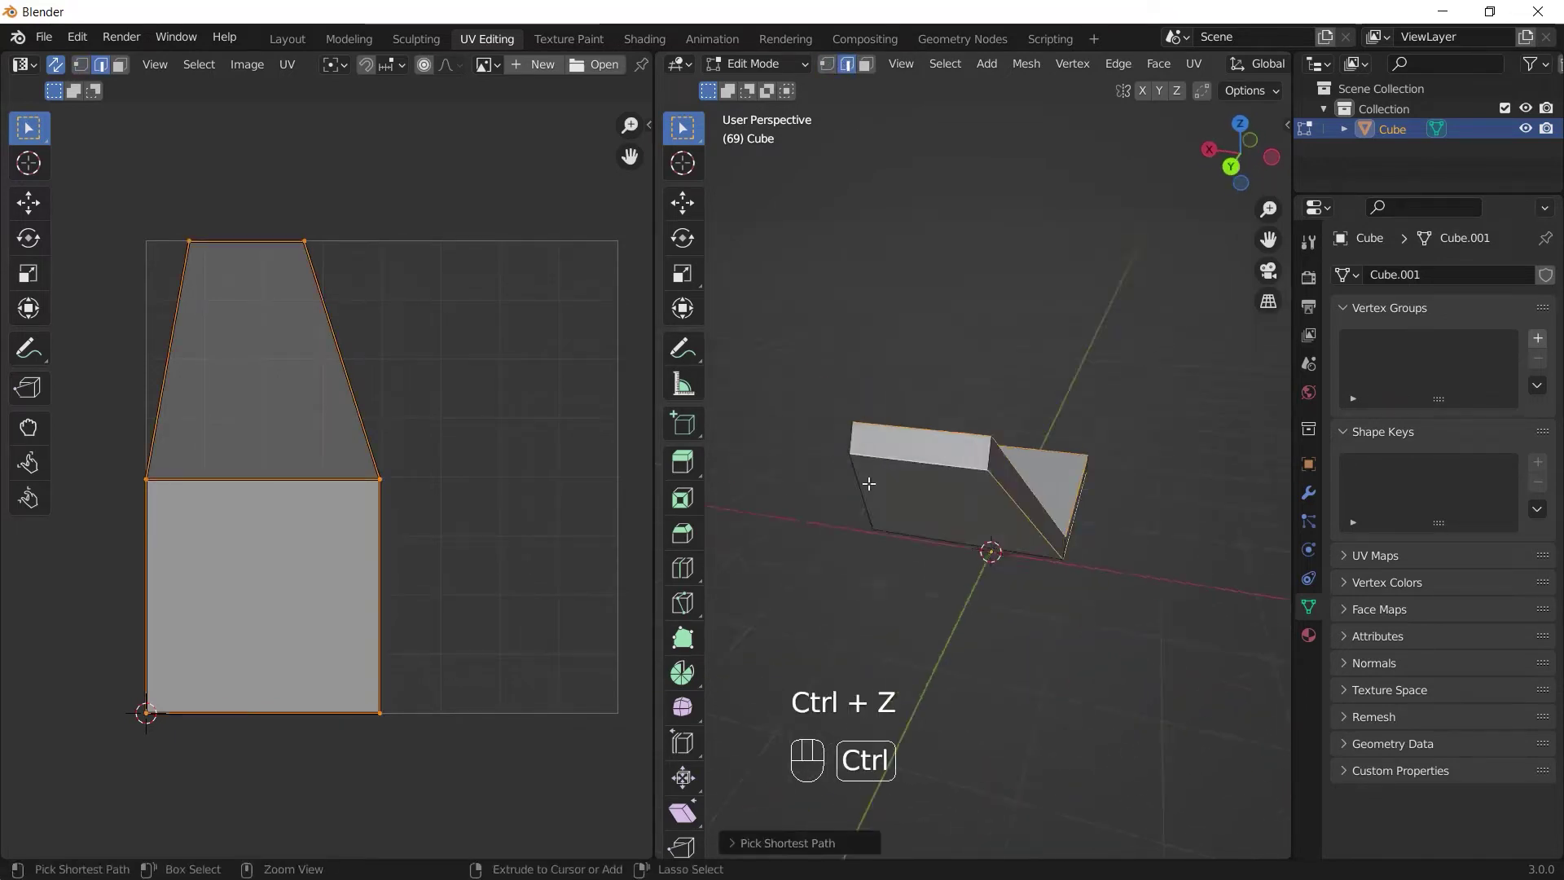
pyautogui.moveTo(866, 481); pyautogui.dragTo(1049, 521, button='middle')
pyautogui.keyDown('ctrl'); pyautogui.click(848, 530); pyautogui.keyUp('ctrl')
pyautogui.moveTo(848, 530); pyautogui.dragTo(1186, 562, button='middle')
pyautogui.press('u')
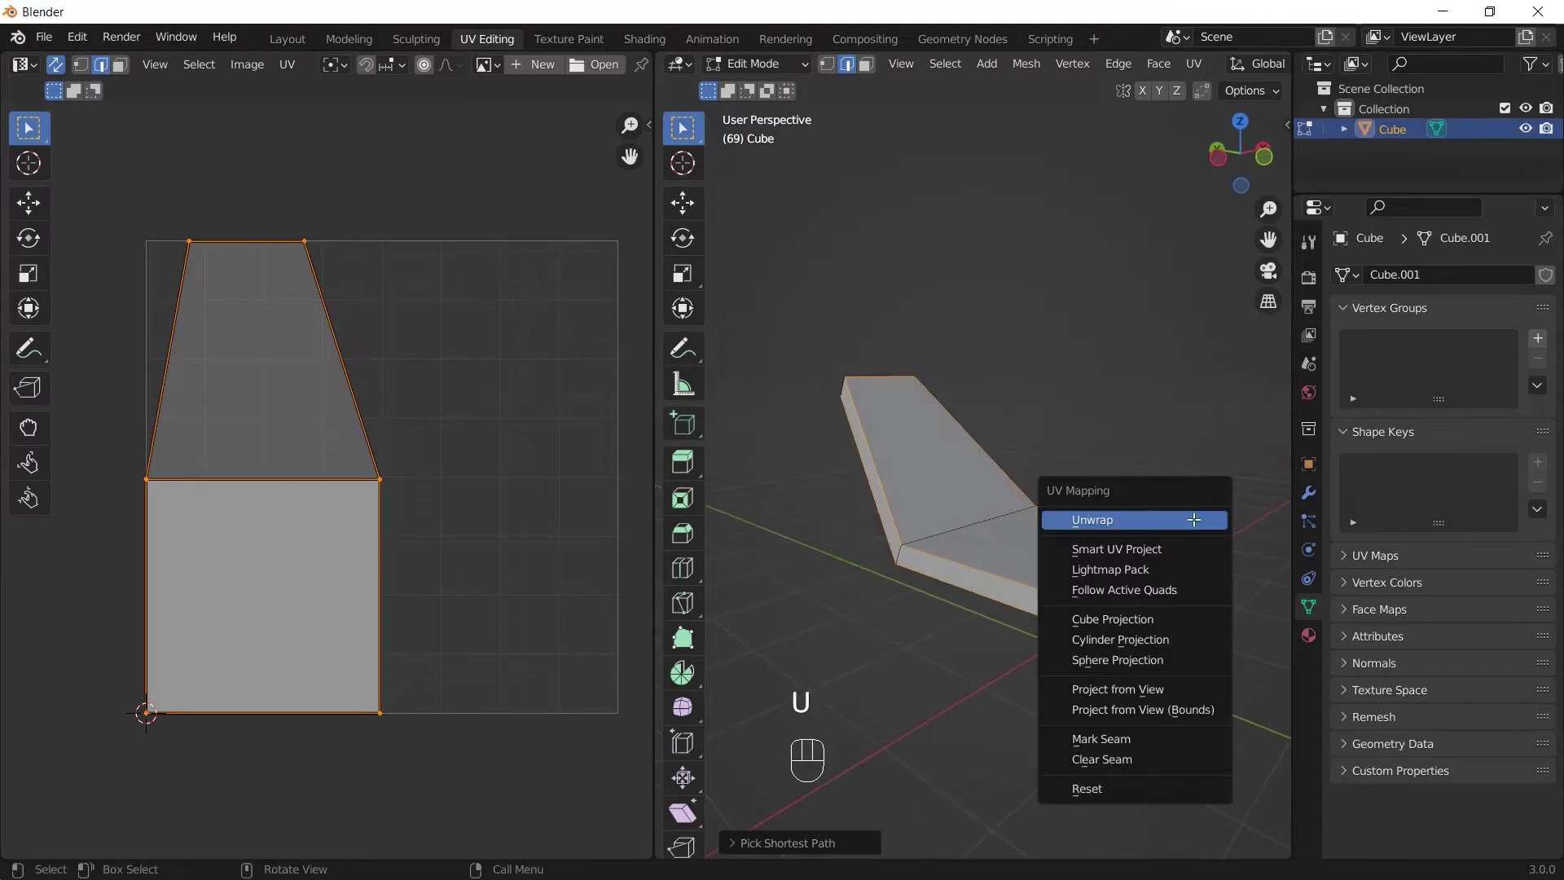
pyautogui.click(1078, 737)
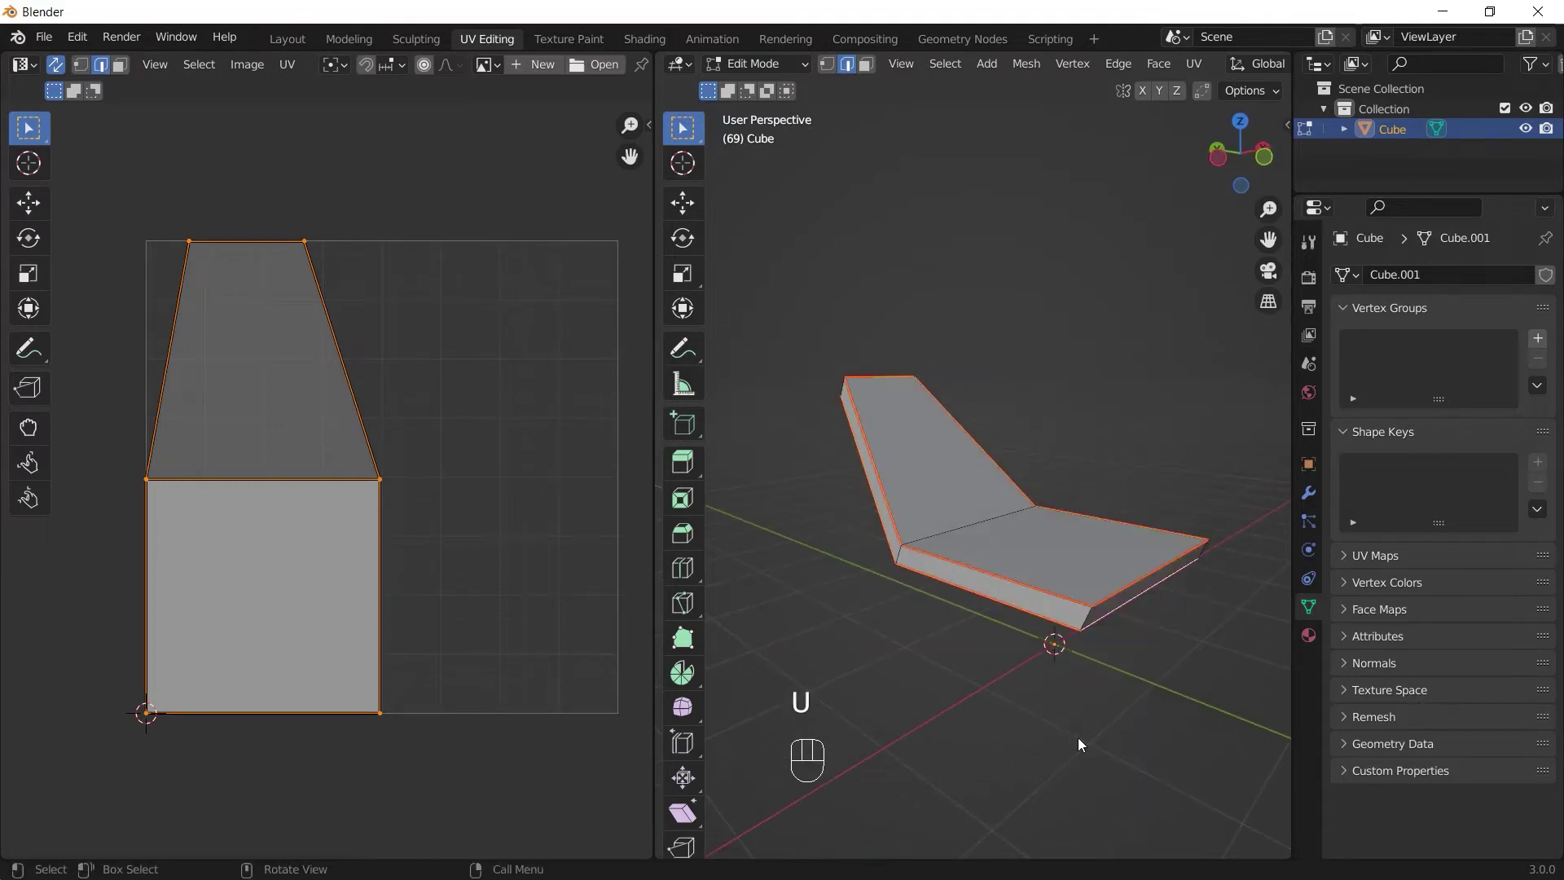
# Select the complete thickened mesh, unwrap it along the seams, and clear the selection
pyautogui.press('a')
pyautogui.press('u')
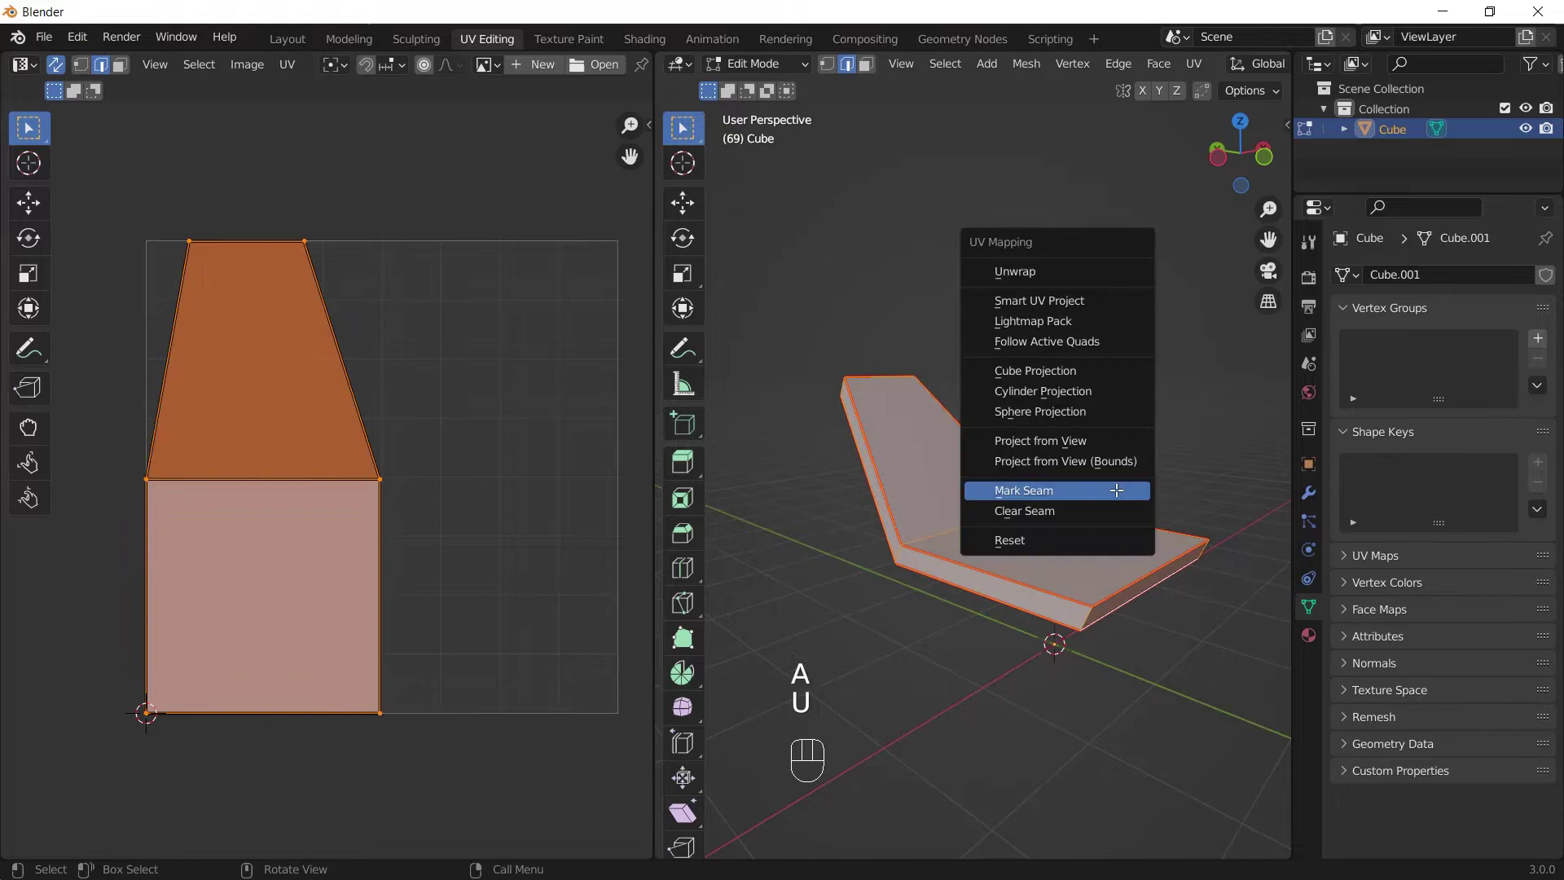
pyautogui.click(1012, 276)
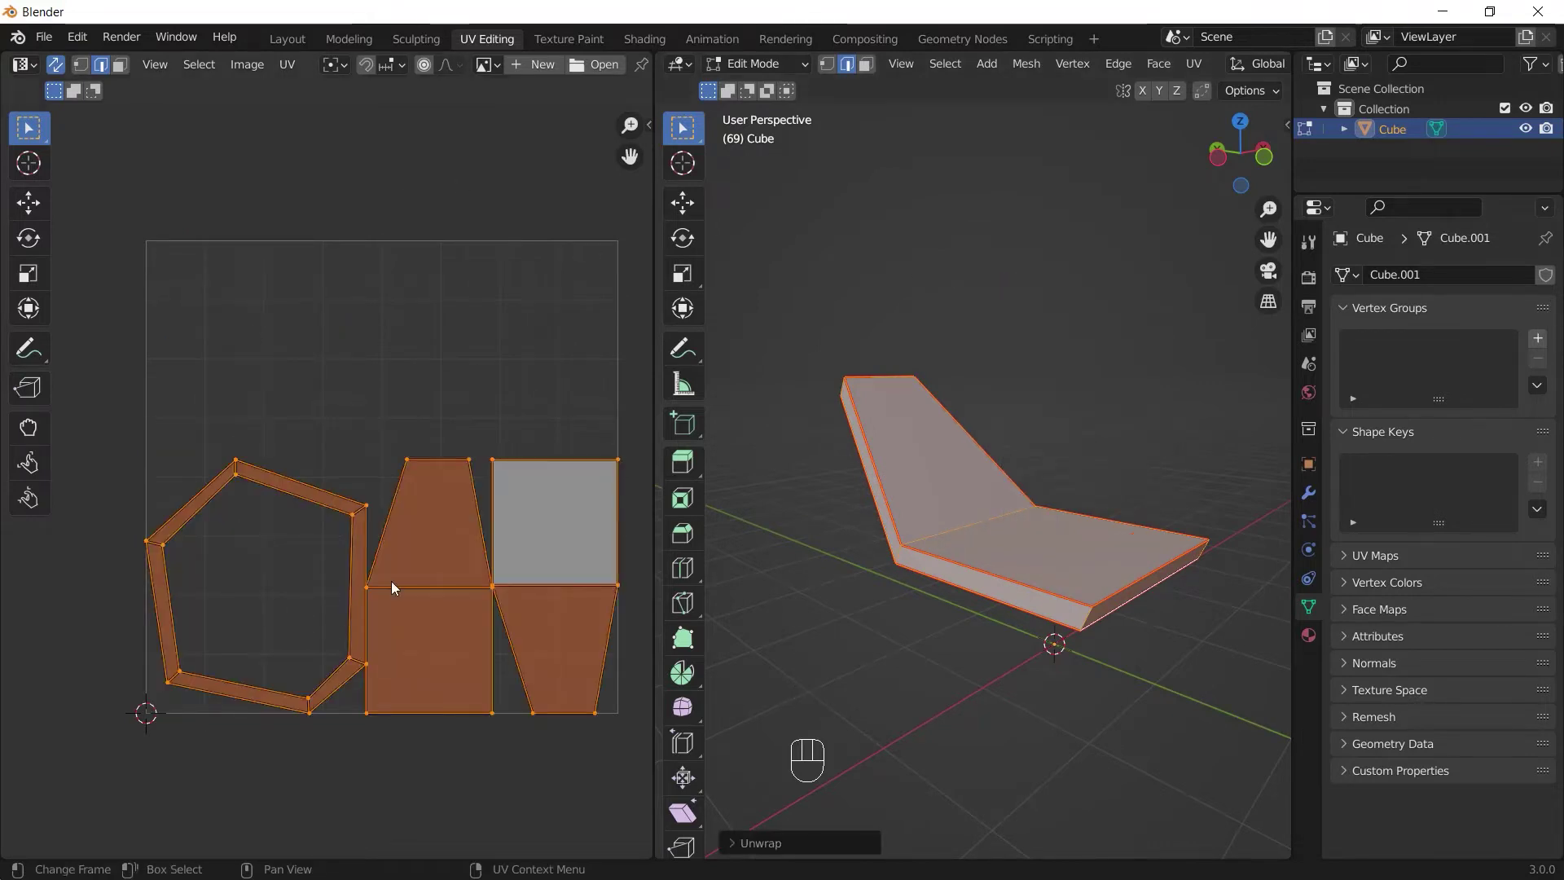
pyautogui.moveTo(533, 781); pyautogui.dragTo(511, 694, button='middle')
pyautogui.scroll(1, 1009, 743)
pyautogui.moveTo(1056, 730); pyautogui.dragTo(1127, 681, button='middle')
pyautogui.hotkey('alt', 'a')
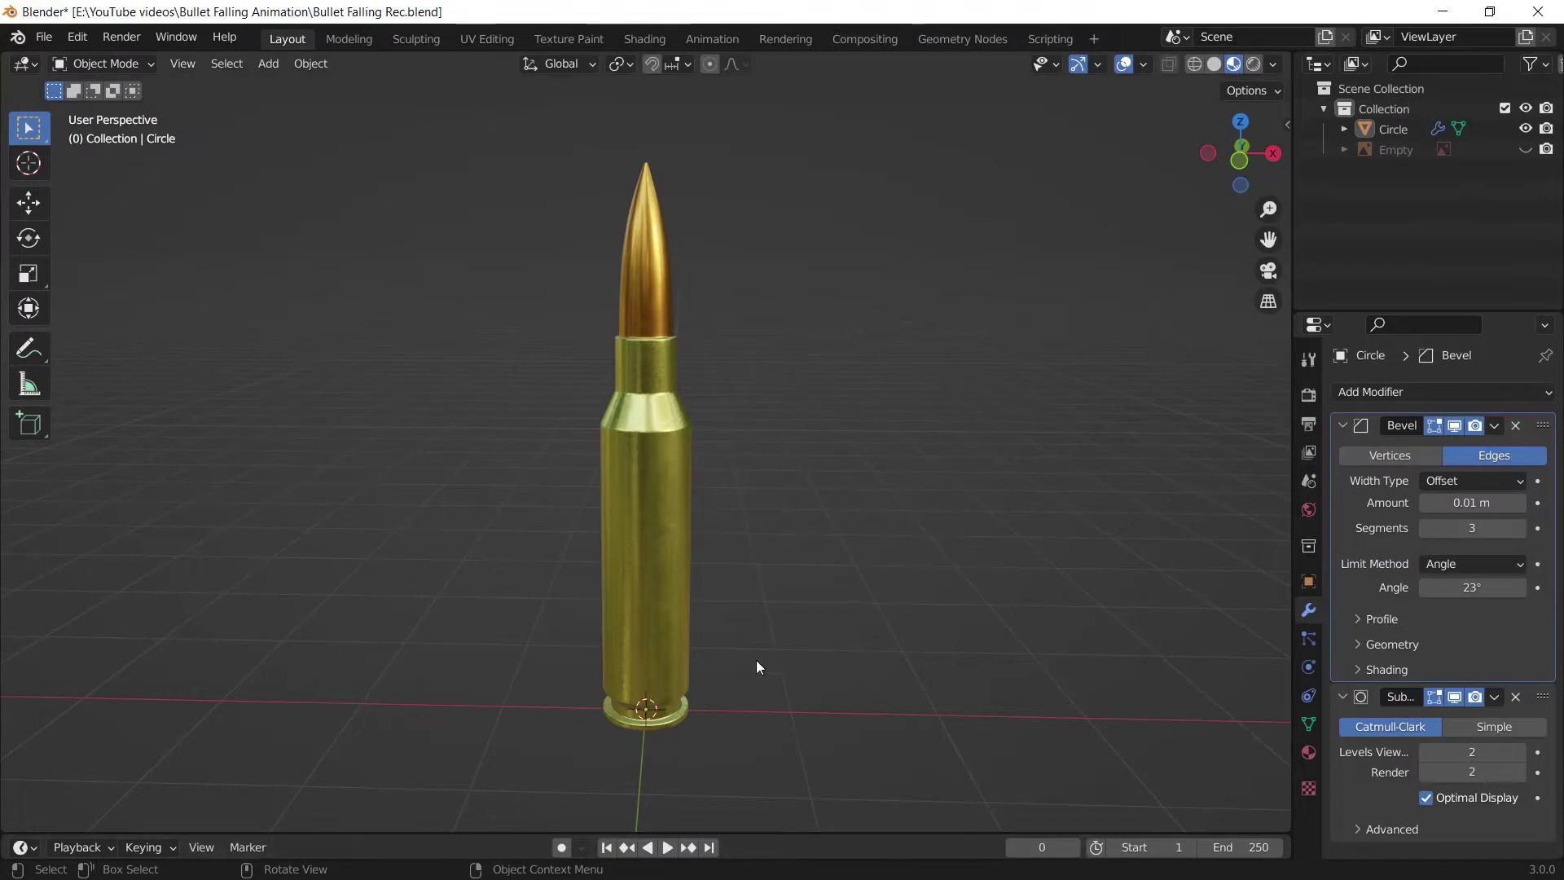
# Select the bullet object in the Bullet Falling Rec.blend file and open it in the UV Editing workspace
pyautogui.moveTo(756, 661); pyautogui.dragTo(671, 609, button='middle')
pyautogui.click(672, 614)
pyautogui.keyDown('shift'); pyautogui.moveTo(828, 556); pyautogui.dragTo(863, 532, button='middle'); pyautogui.keyUp('shift')
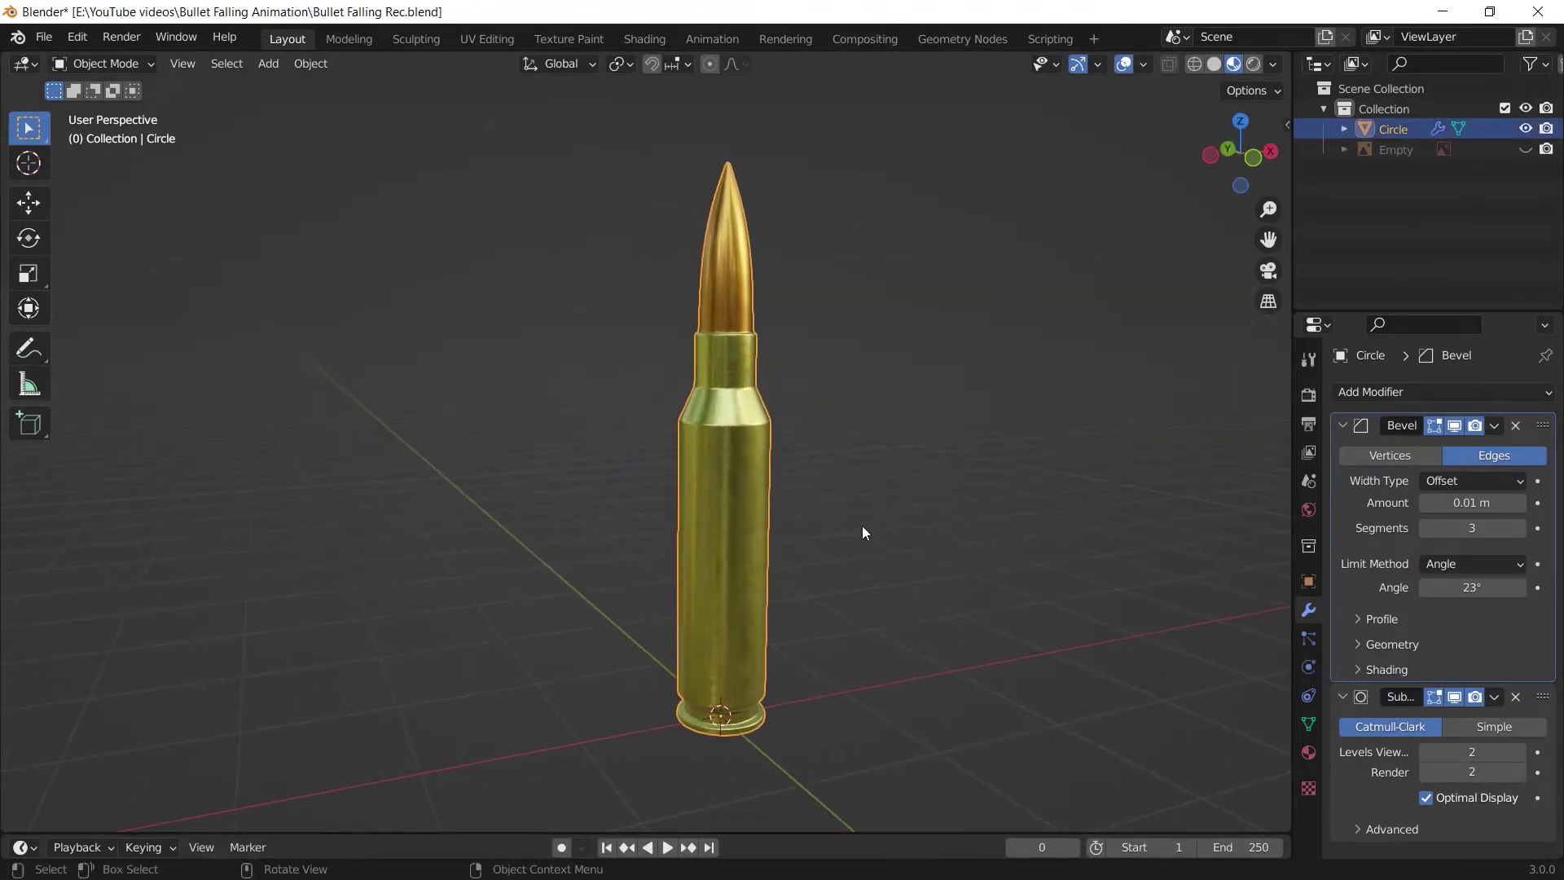
pyautogui.click(476, 42)
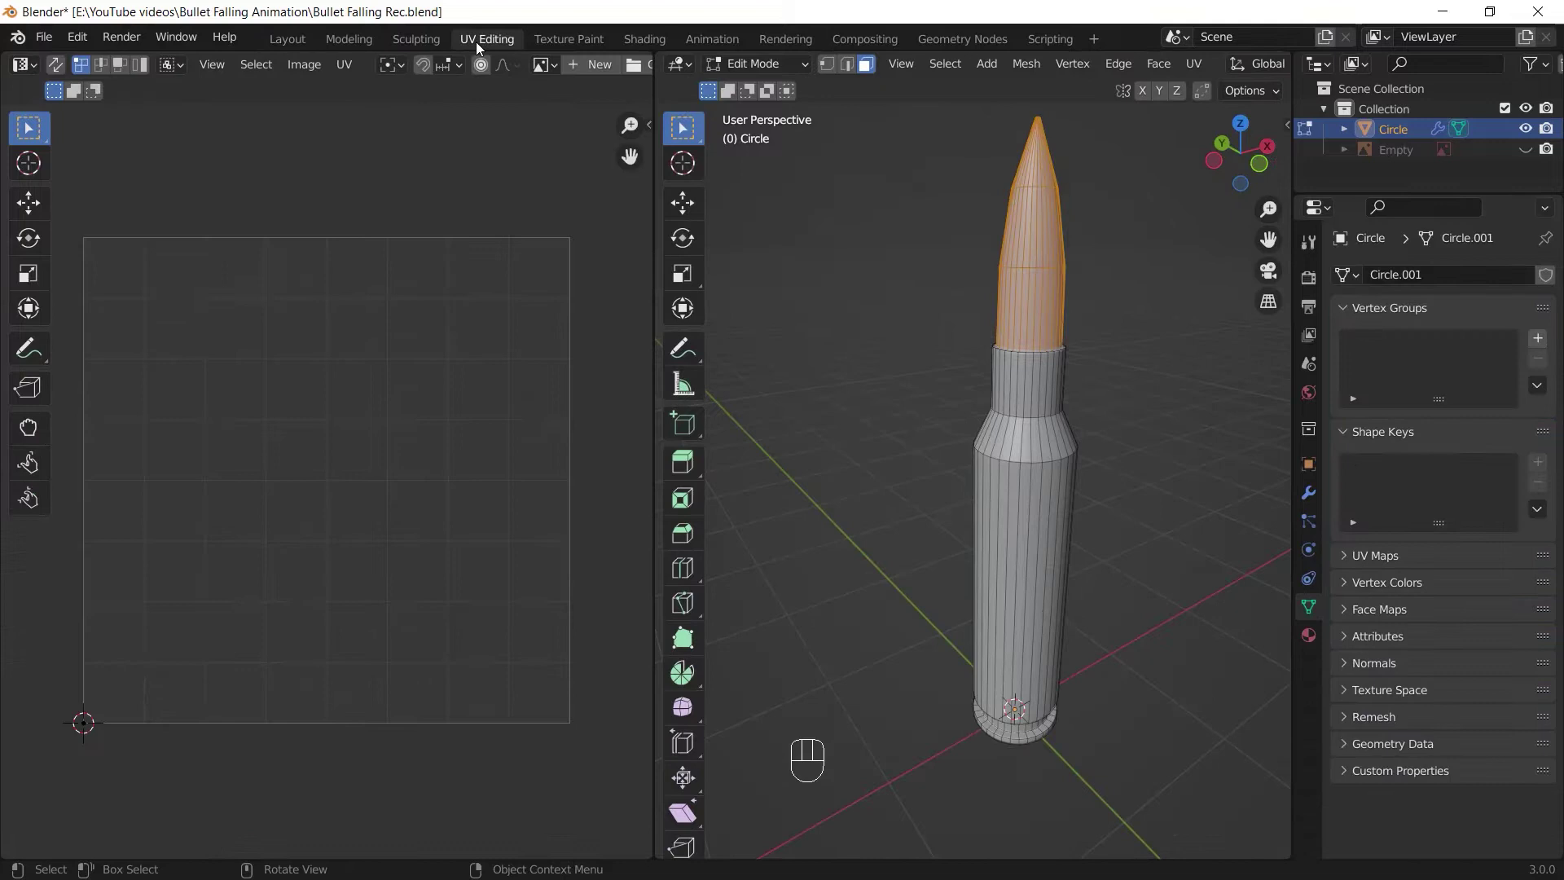
pyautogui.keyDown('shift'); pyautogui.moveTo(822, 269); pyautogui.dragTo(789, 264, button='middle'); pyautogui.keyUp('shift')
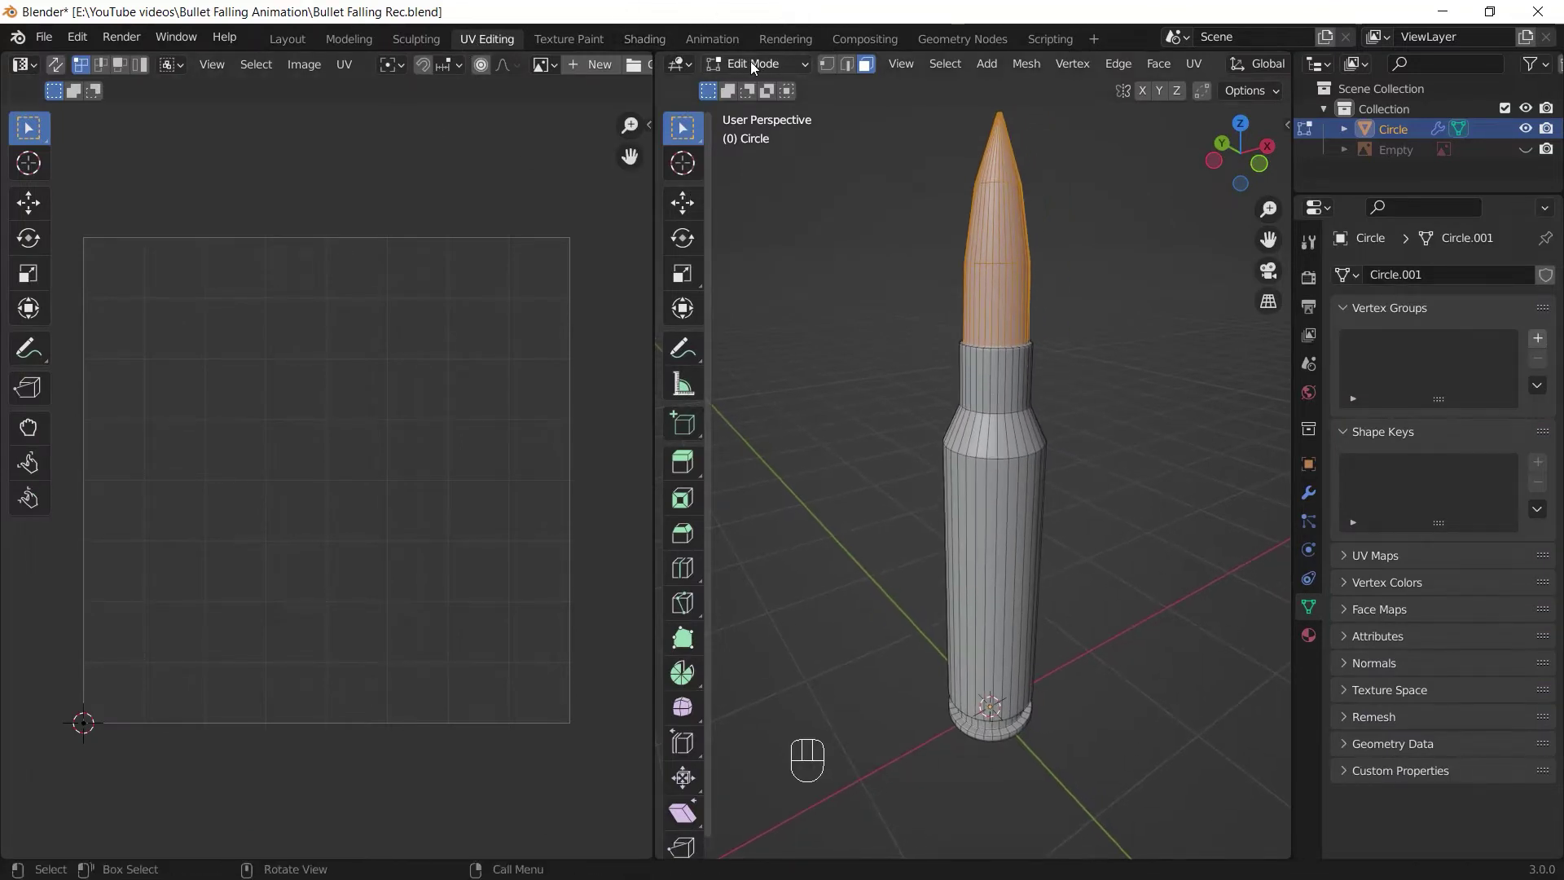
# Toggle the bullet between Object Mode and Edit Mode several times, ending in Edit Mode
pyautogui.press('Tab')
pyautogui.press('Tab')
pyautogui.press('Tab')
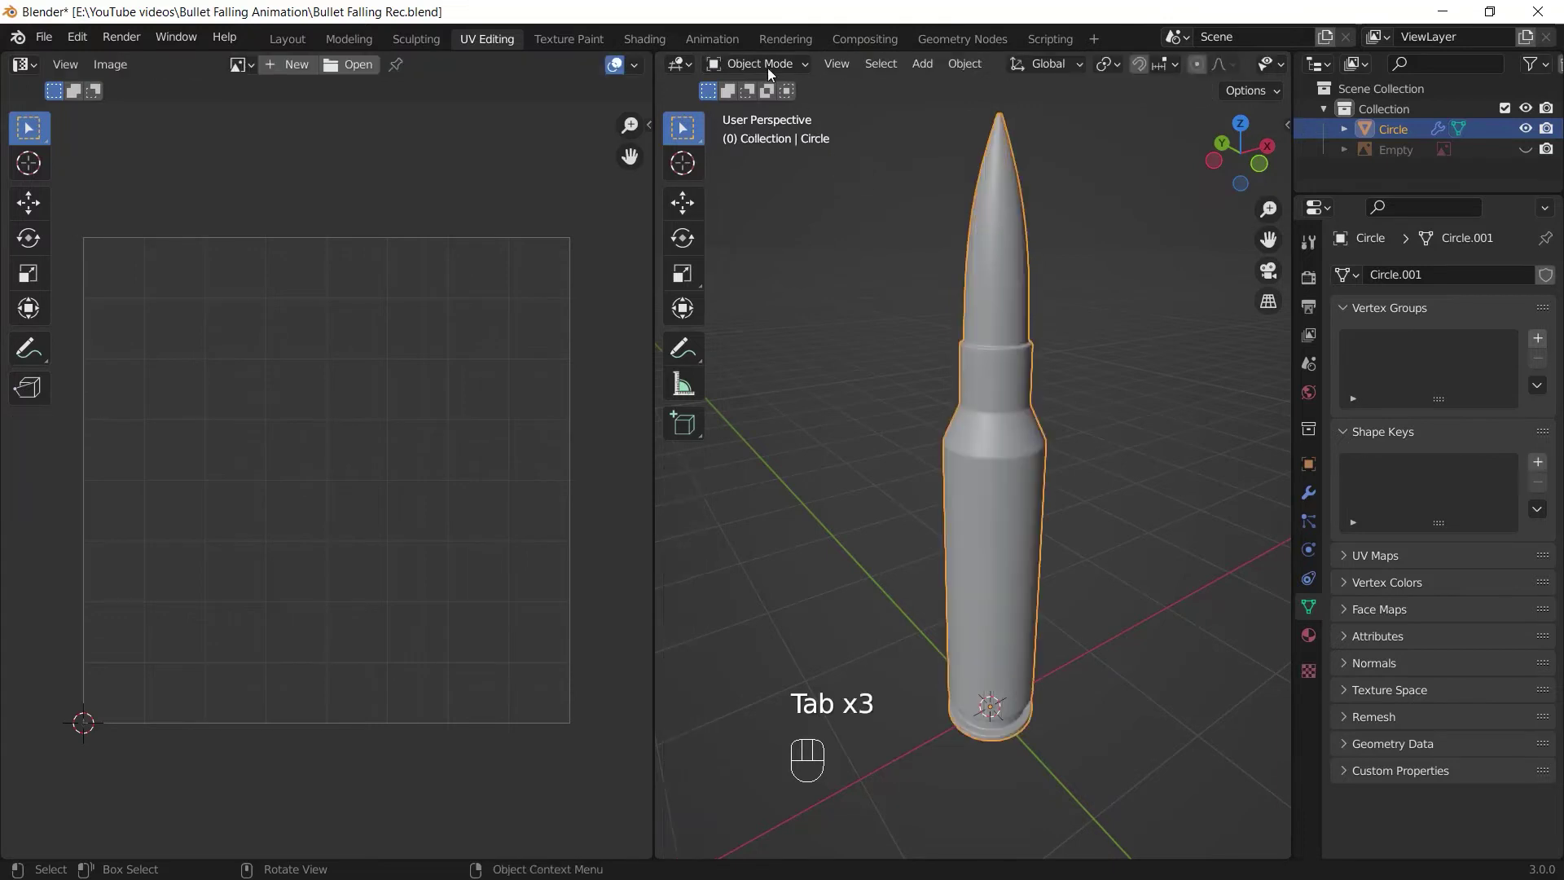
pyautogui.press('Tab')
pyautogui.press('Tab')
pyautogui.press('Tab')
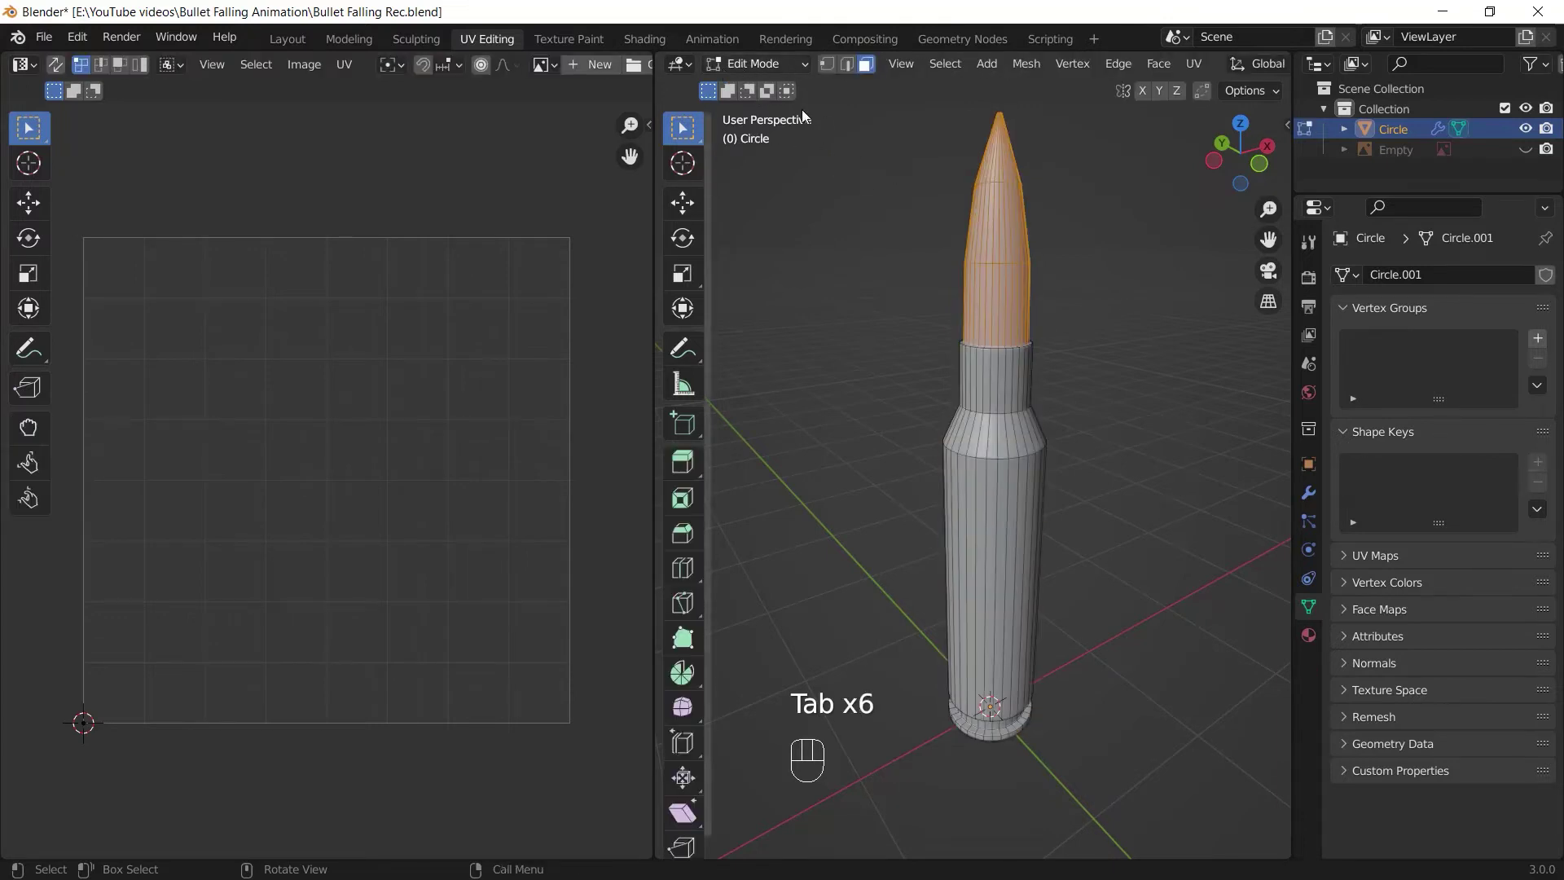
# Select all of the bullet's faces and try to unwrap them without seams
pyautogui.press('a')
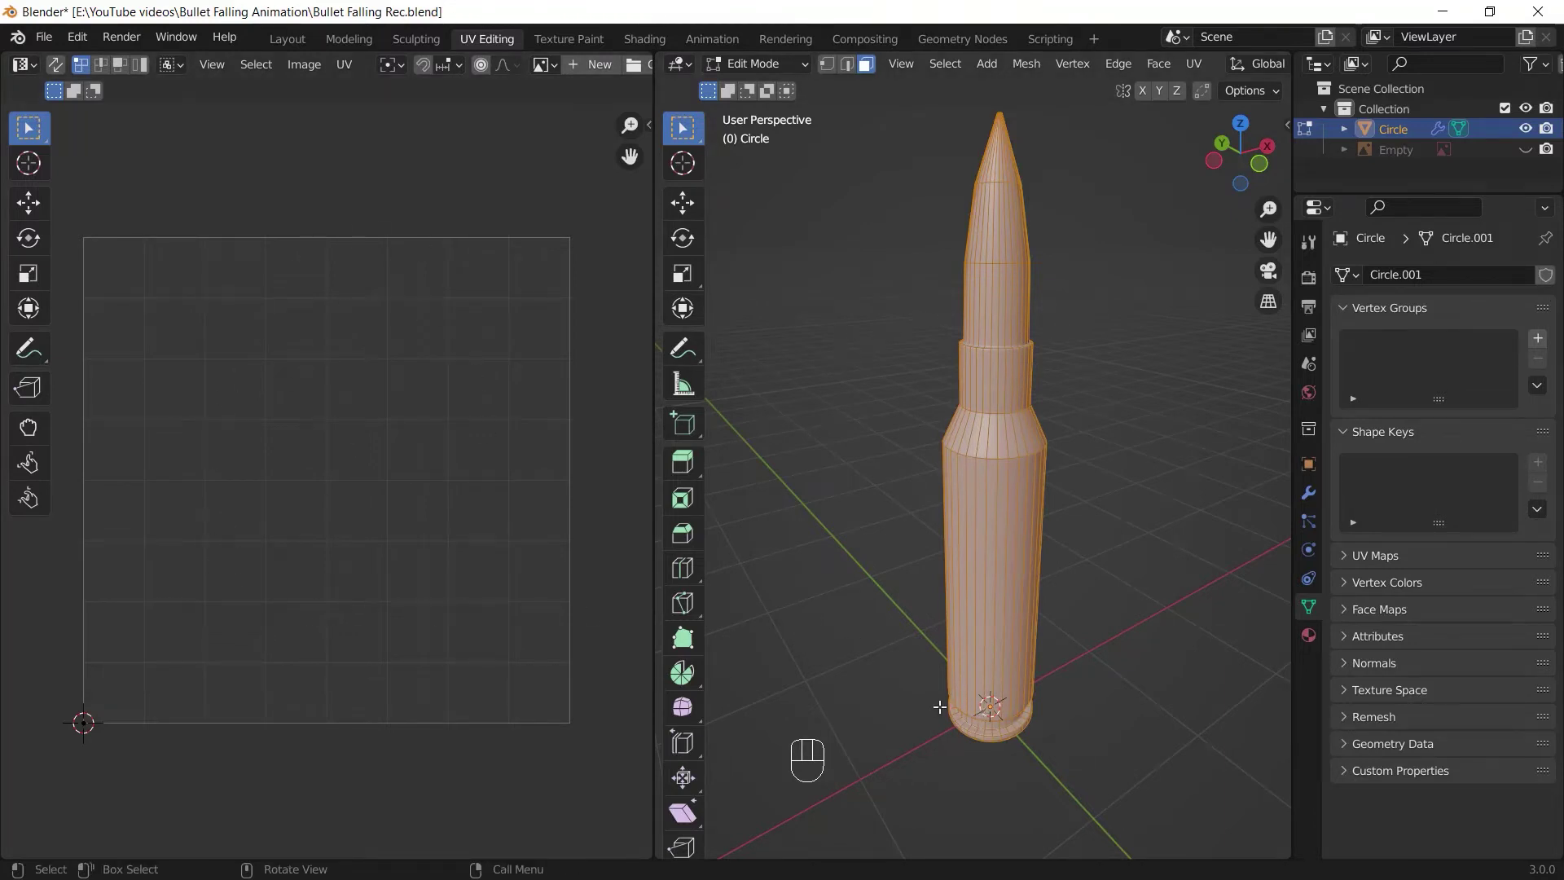
pyautogui.moveTo(940, 707)
pyautogui.mouseDown(button='middle')
pyautogui.moveTo(907, 687)
pyautogui.moveTo(948, 686)
pyautogui.mouseUp(button='middle')
pyautogui.press('u')
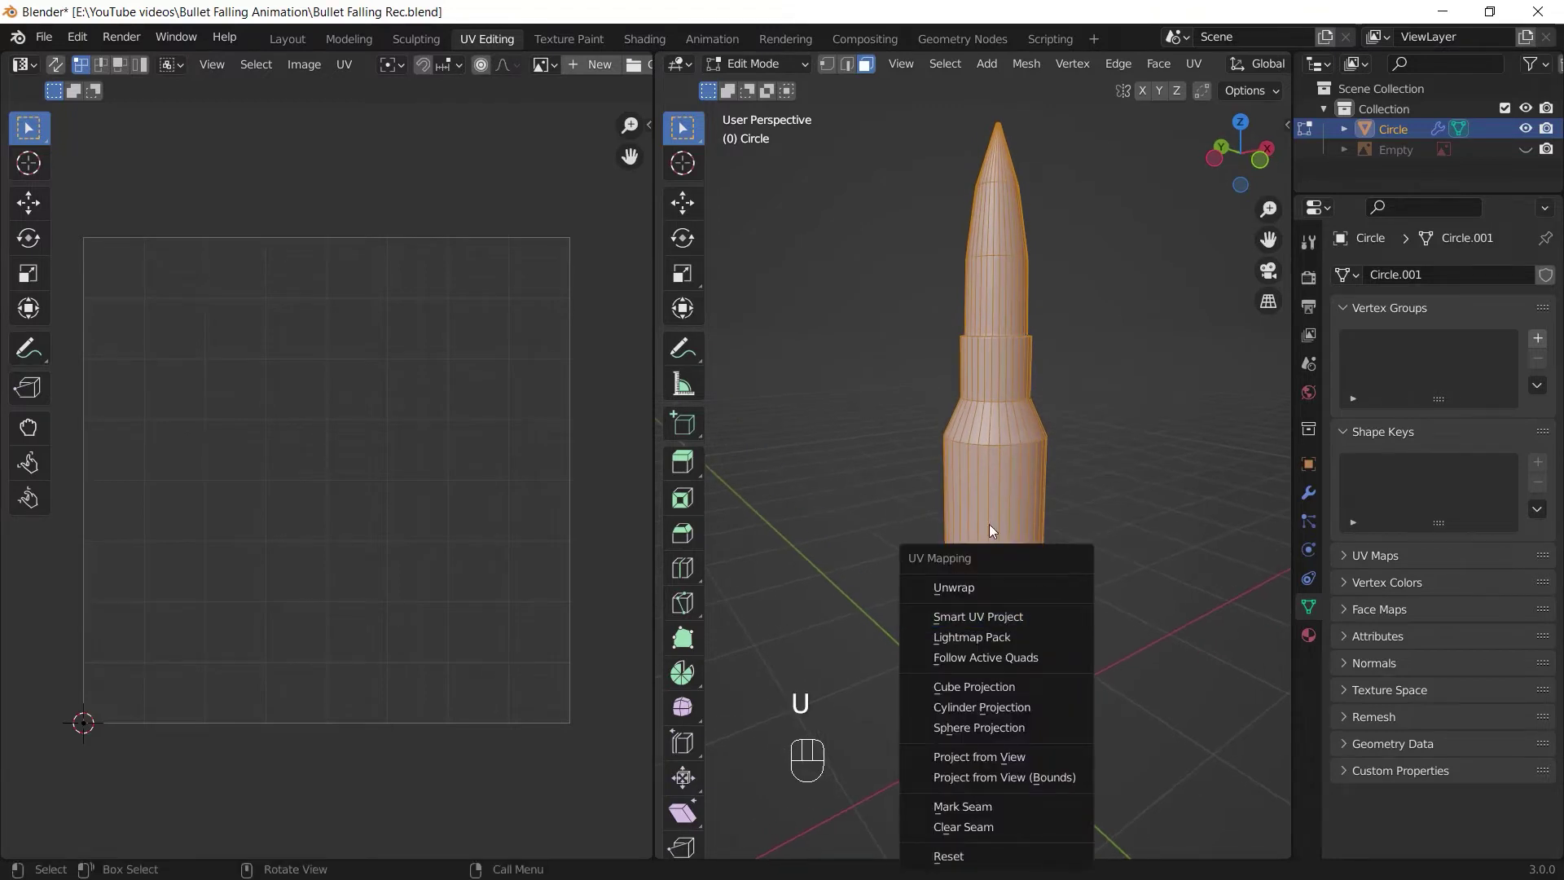
pyautogui.click(950, 588)
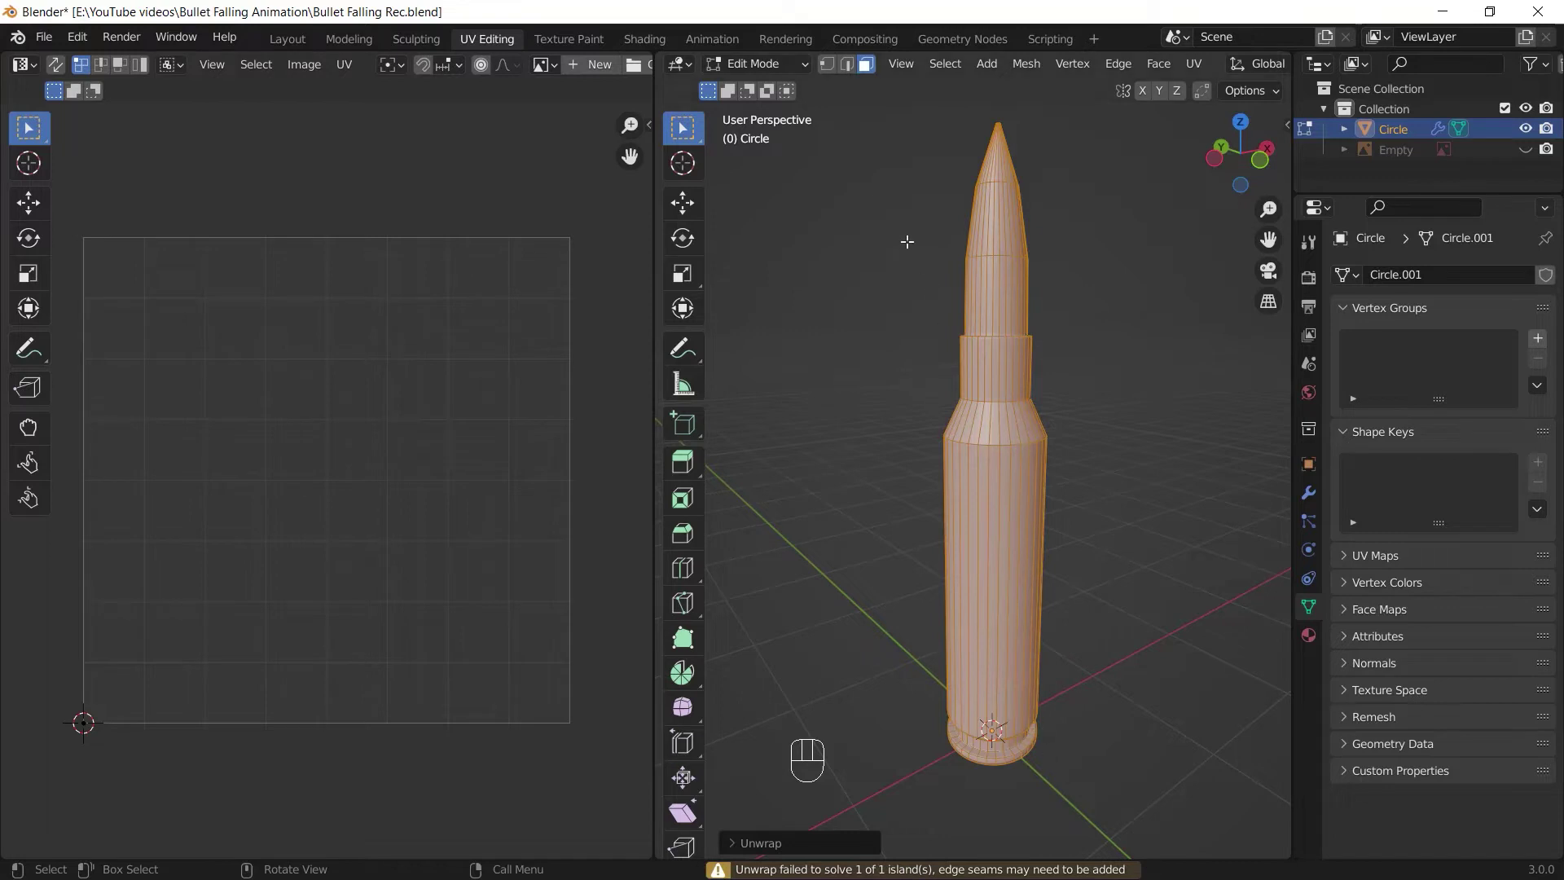
# Mark one lengthwise edge loop from the bullet's tip to its base as a seam and unwrap the whole mesh
pyautogui.click(848, 65)
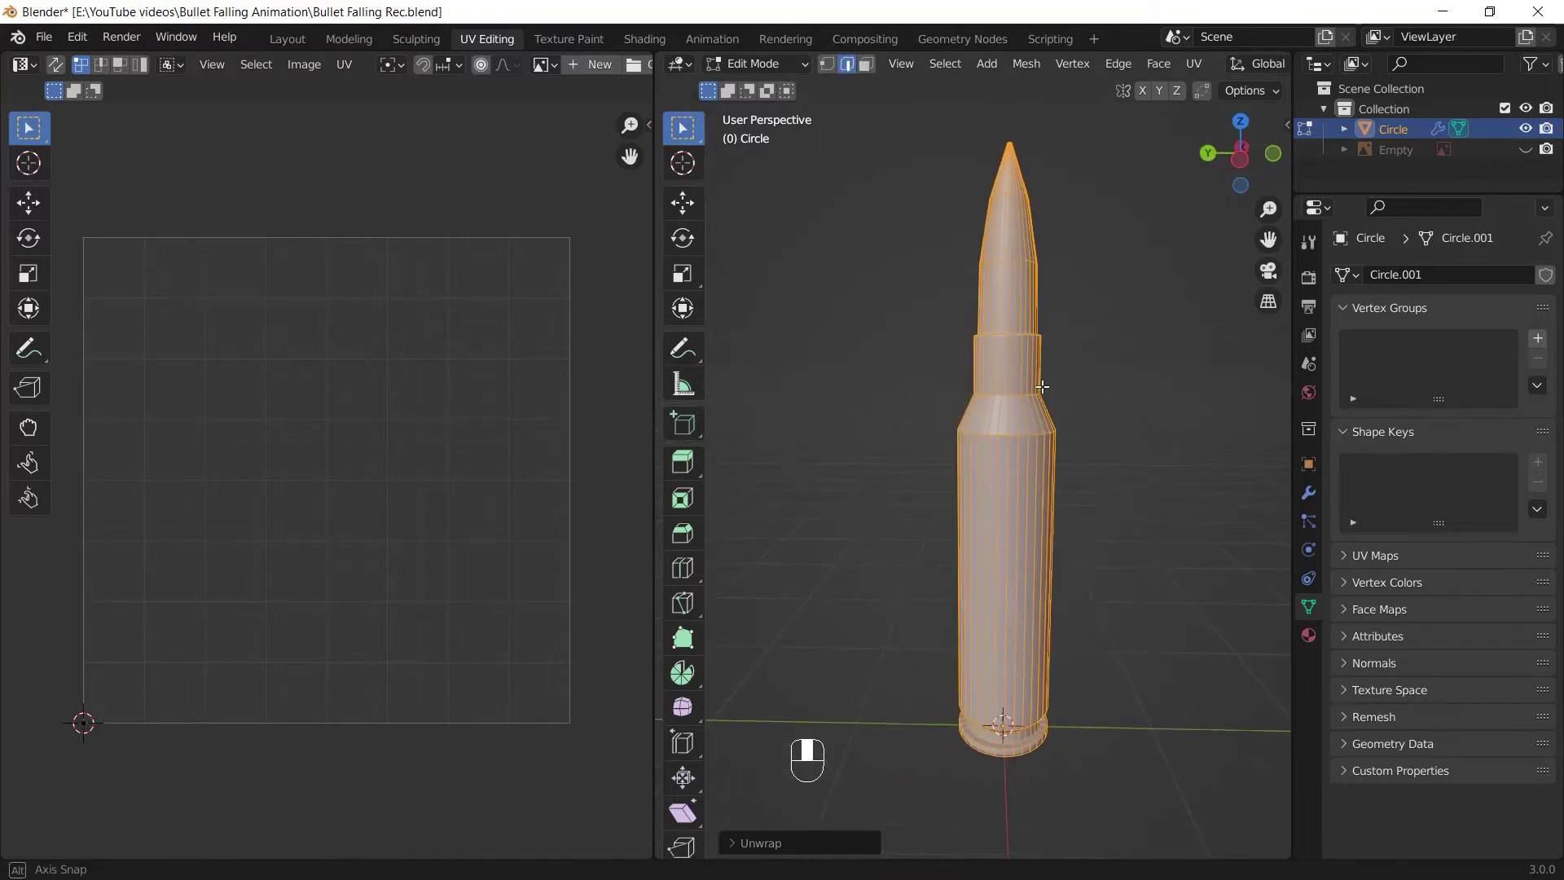
pyautogui.moveTo(1042, 386); pyautogui.dragTo(1017, 490, button='middle')
pyautogui.keyDown('alt'); pyautogui.click(1013, 456); pyautogui.keyUp('alt')
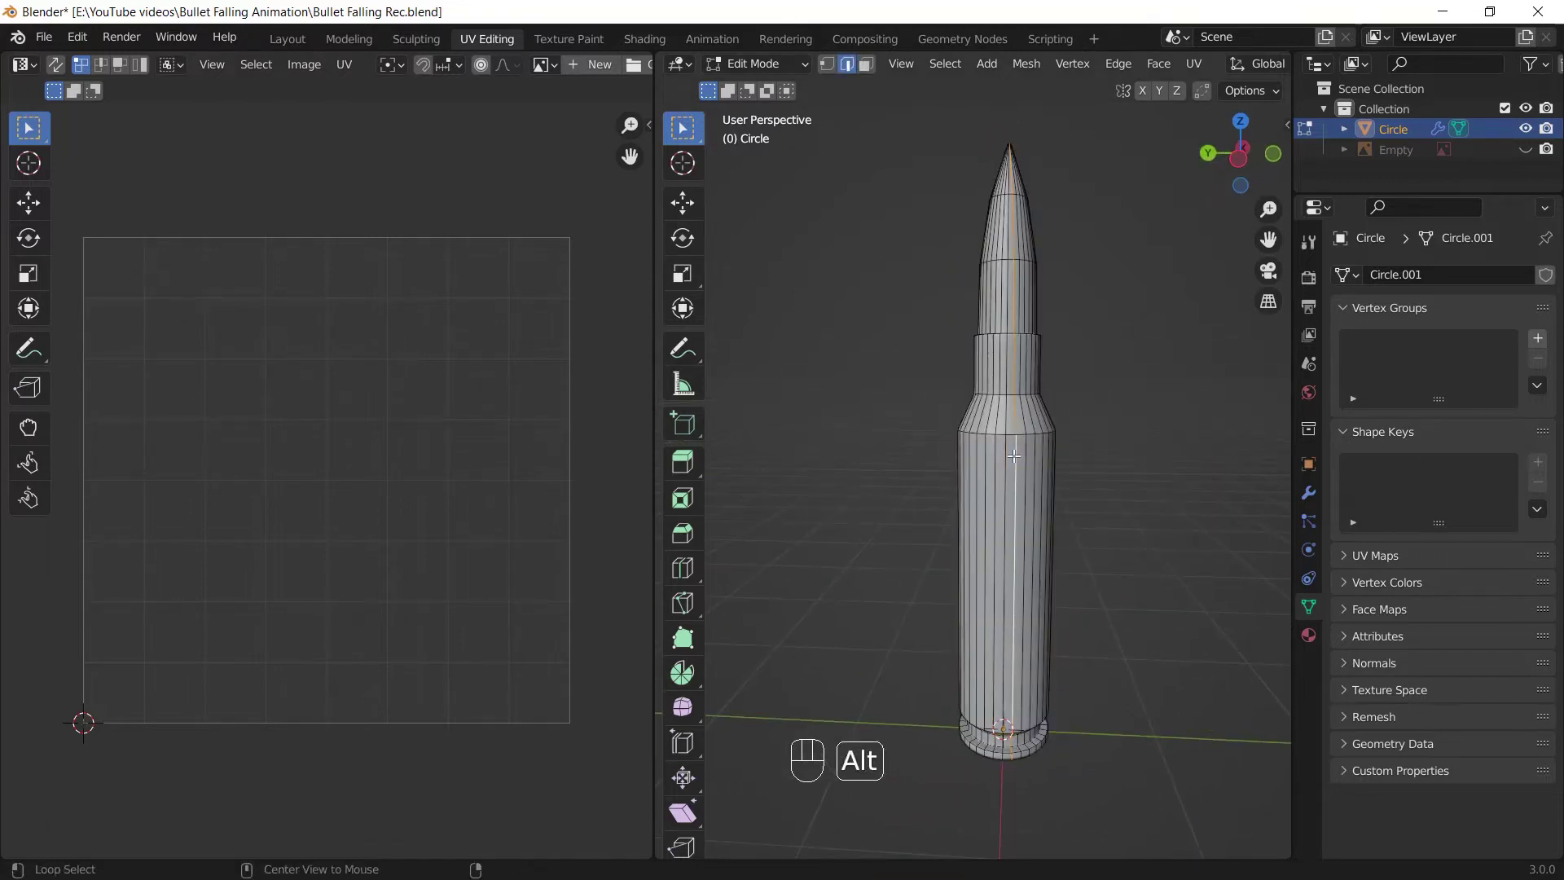
pyautogui.moveTo(1009, 457); pyautogui.dragTo(1034, 338, button='middle')
pyautogui.moveTo(1060, 482); pyautogui.dragTo(1057, 432, button='middle')
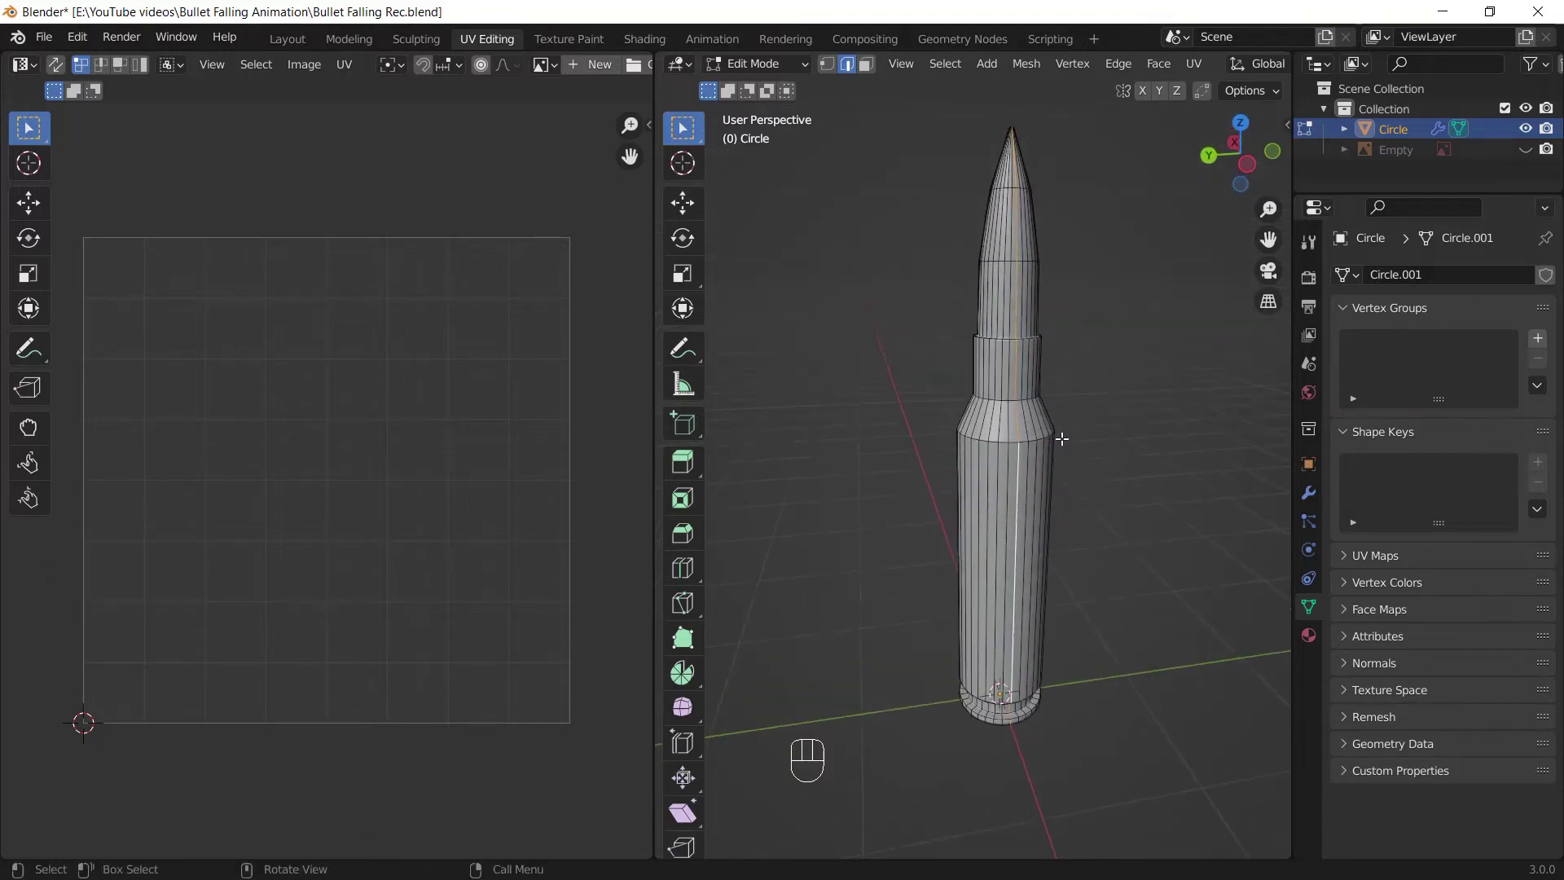
pyautogui.press('u')
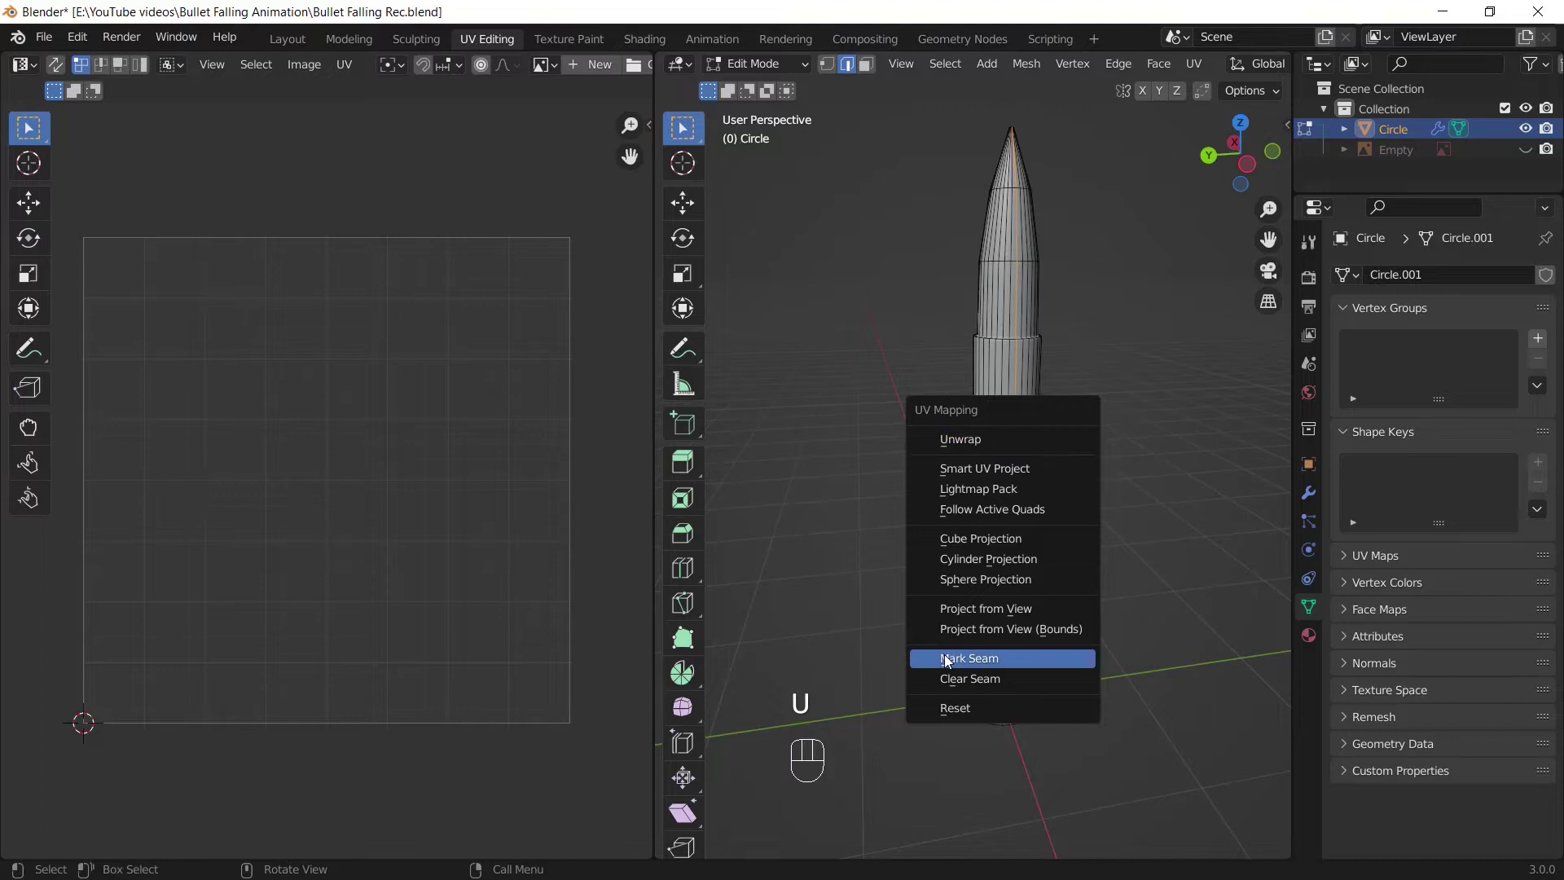
pyautogui.click(969, 658)
pyautogui.press('a')
pyautogui.press('u')
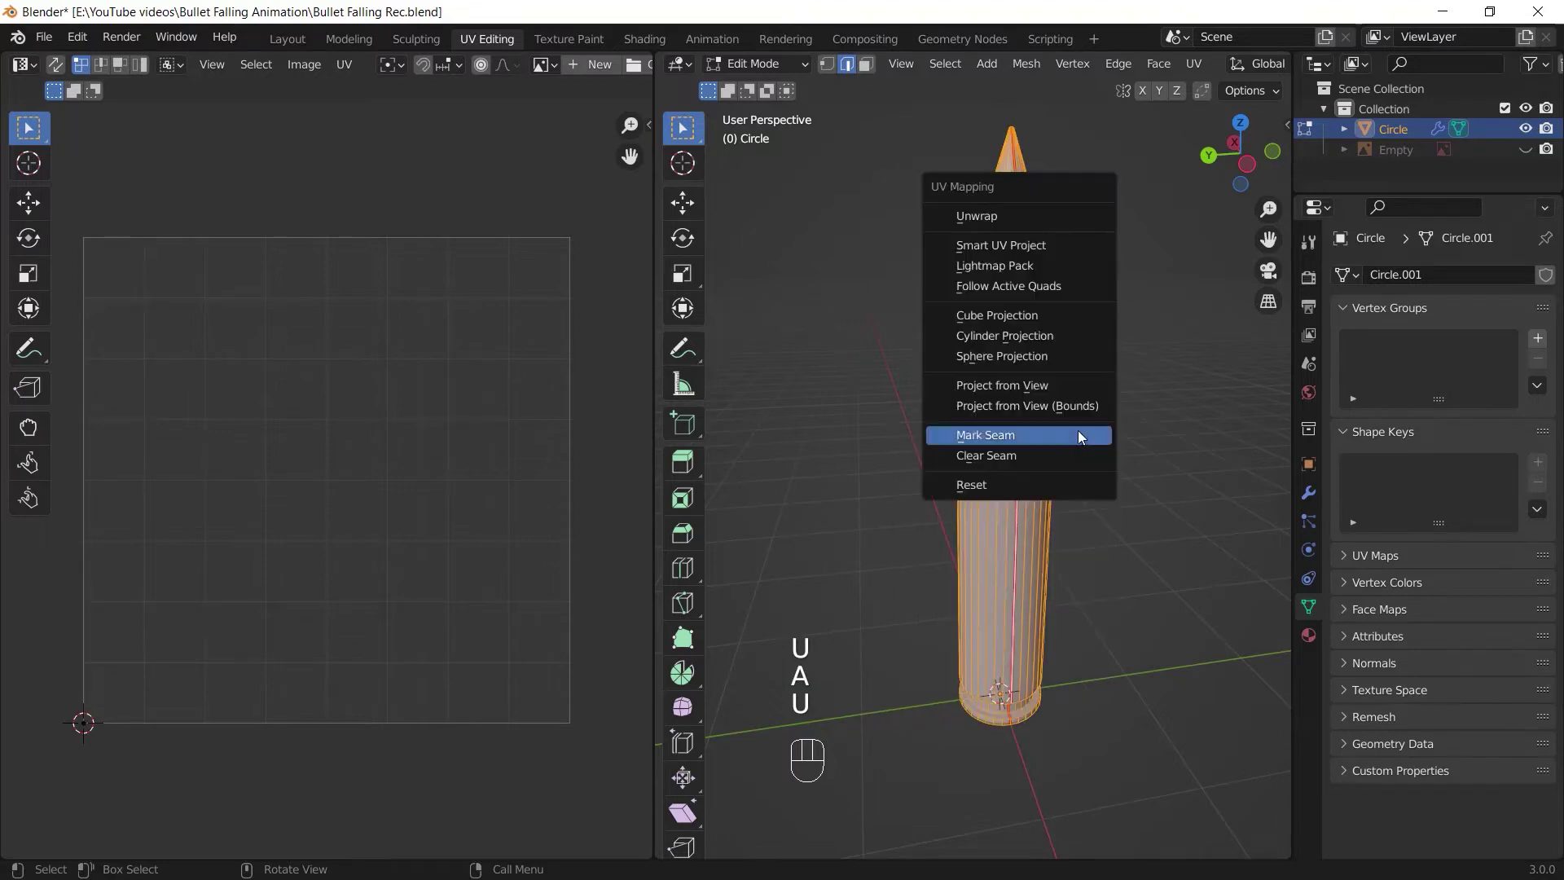
pyautogui.click(983, 218)
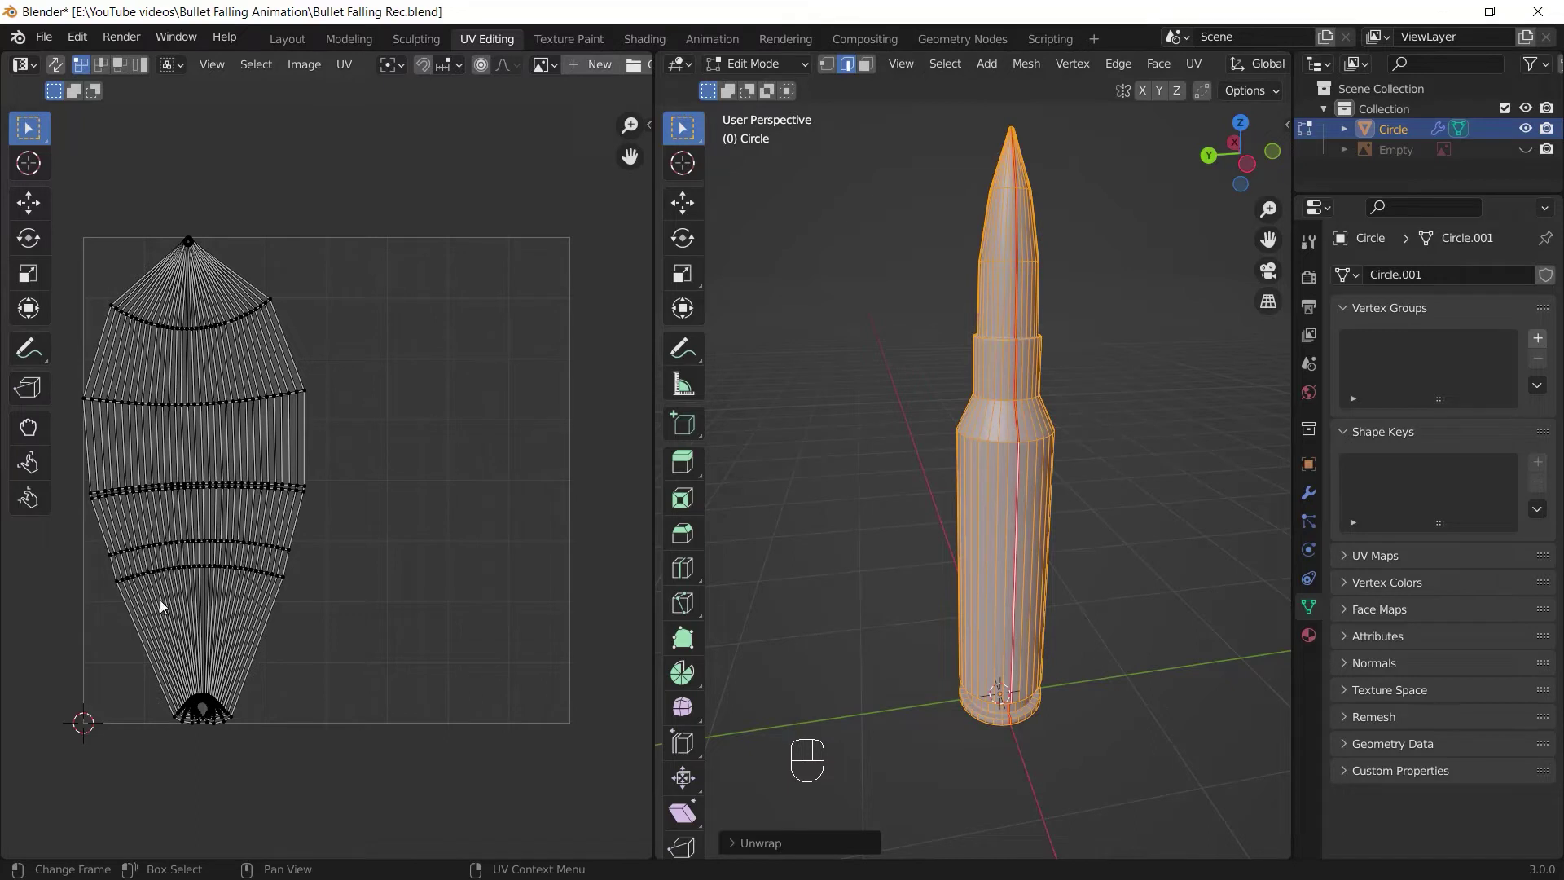
# Cycle through the face, edge and vertex selection modes, ending in face selection
pyautogui.click(866, 68)
pyautogui.press('2')
pyautogui.press('1')
pyautogui.press('3')
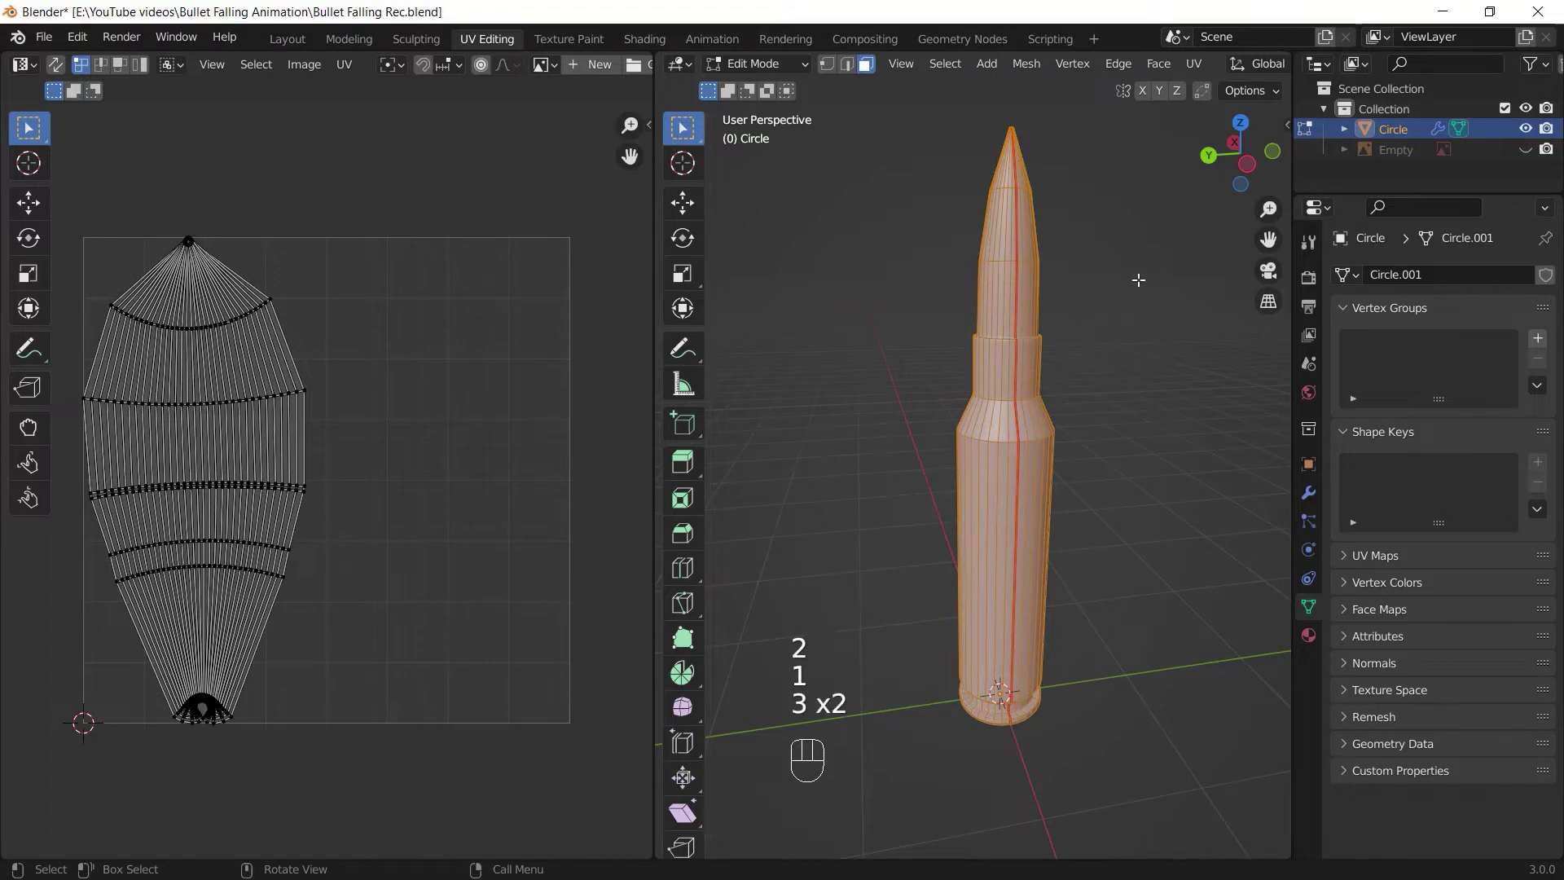
# Mark the outline of the bullet's circular base face as a seam and unwrap the whole mesh again
pyautogui.moveTo(1138, 281); pyautogui.dragTo(1071, 407, button='middle')
pyautogui.scroll(4, 1029, 363)
pyautogui.press('3')
pyautogui.keyDown('shift'); pyautogui.moveTo(977, 342); pyautogui.dragTo(1075, 533, button='middle'); pyautogui.keyUp('shift')
pyautogui.click(1087, 319)
pyautogui.press('u')
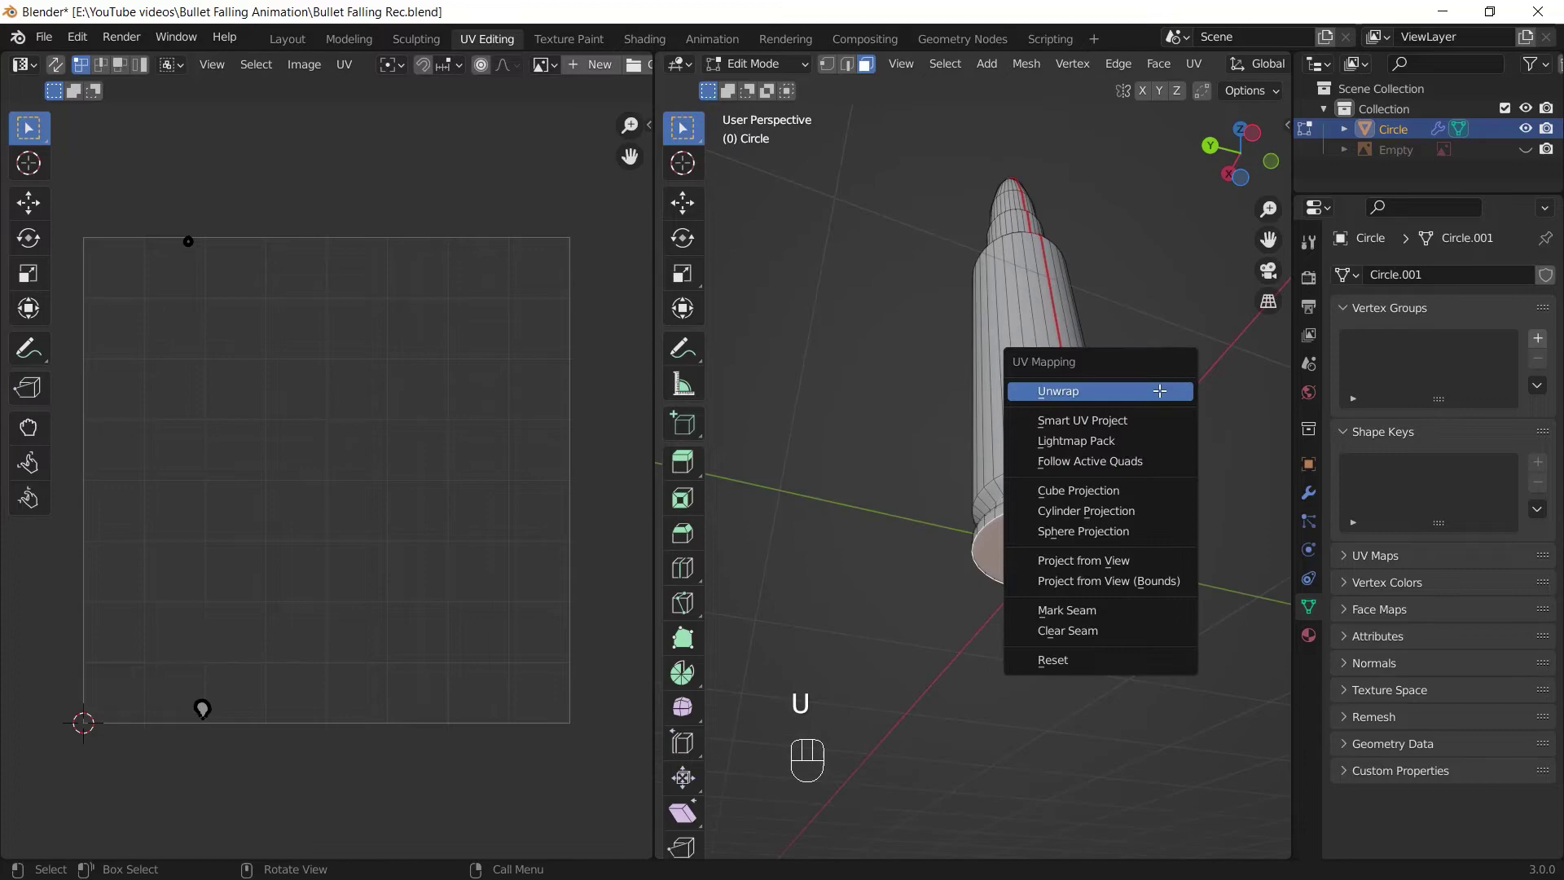
pyautogui.click(1068, 611)
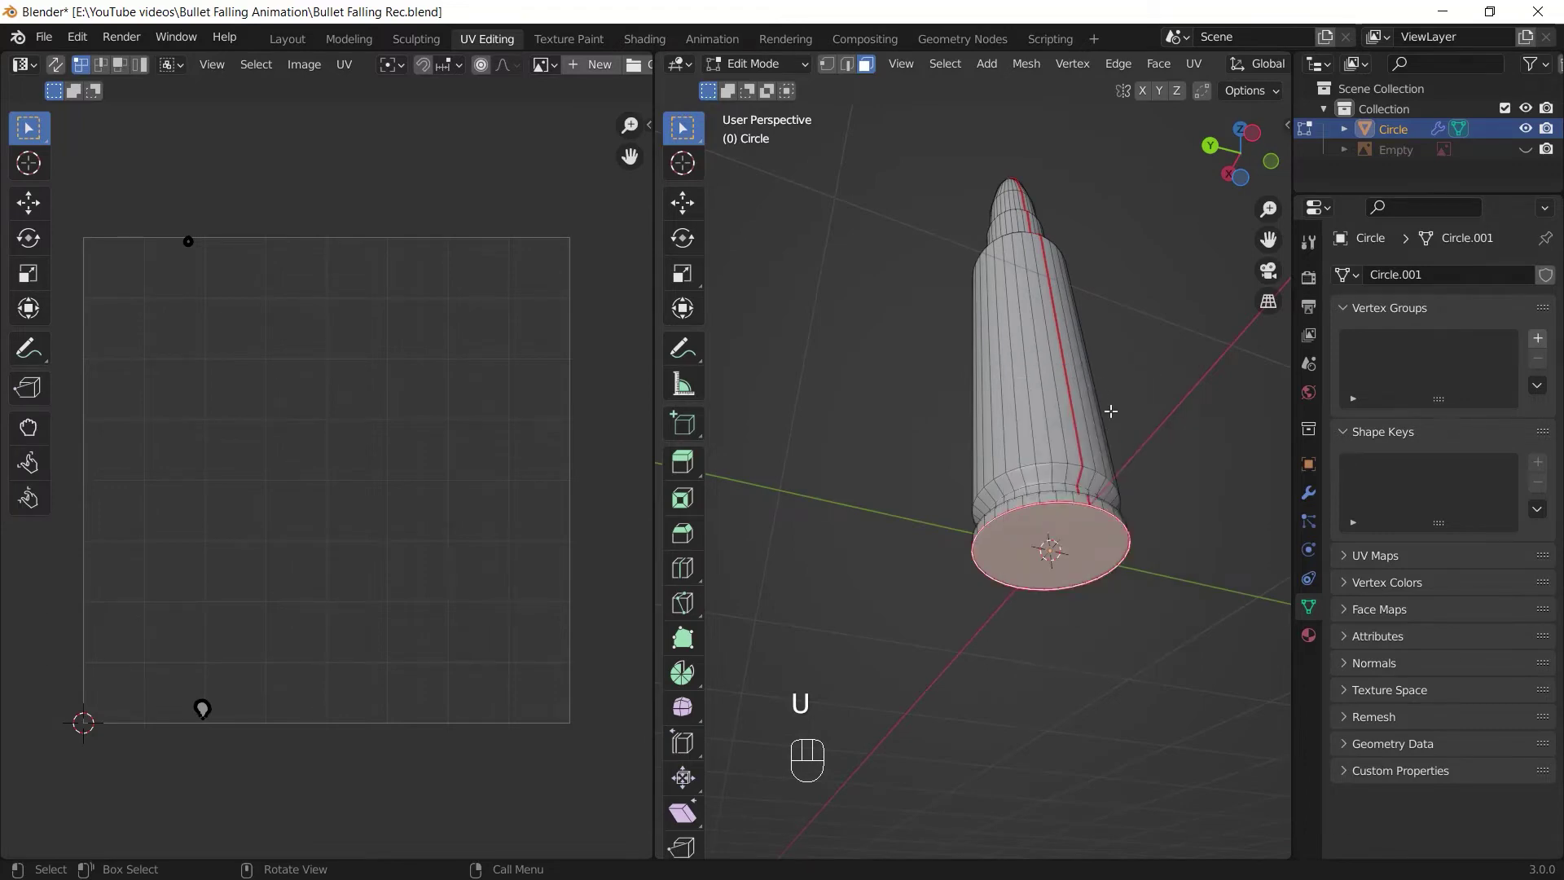
pyautogui.press('a')
pyautogui.press('u')
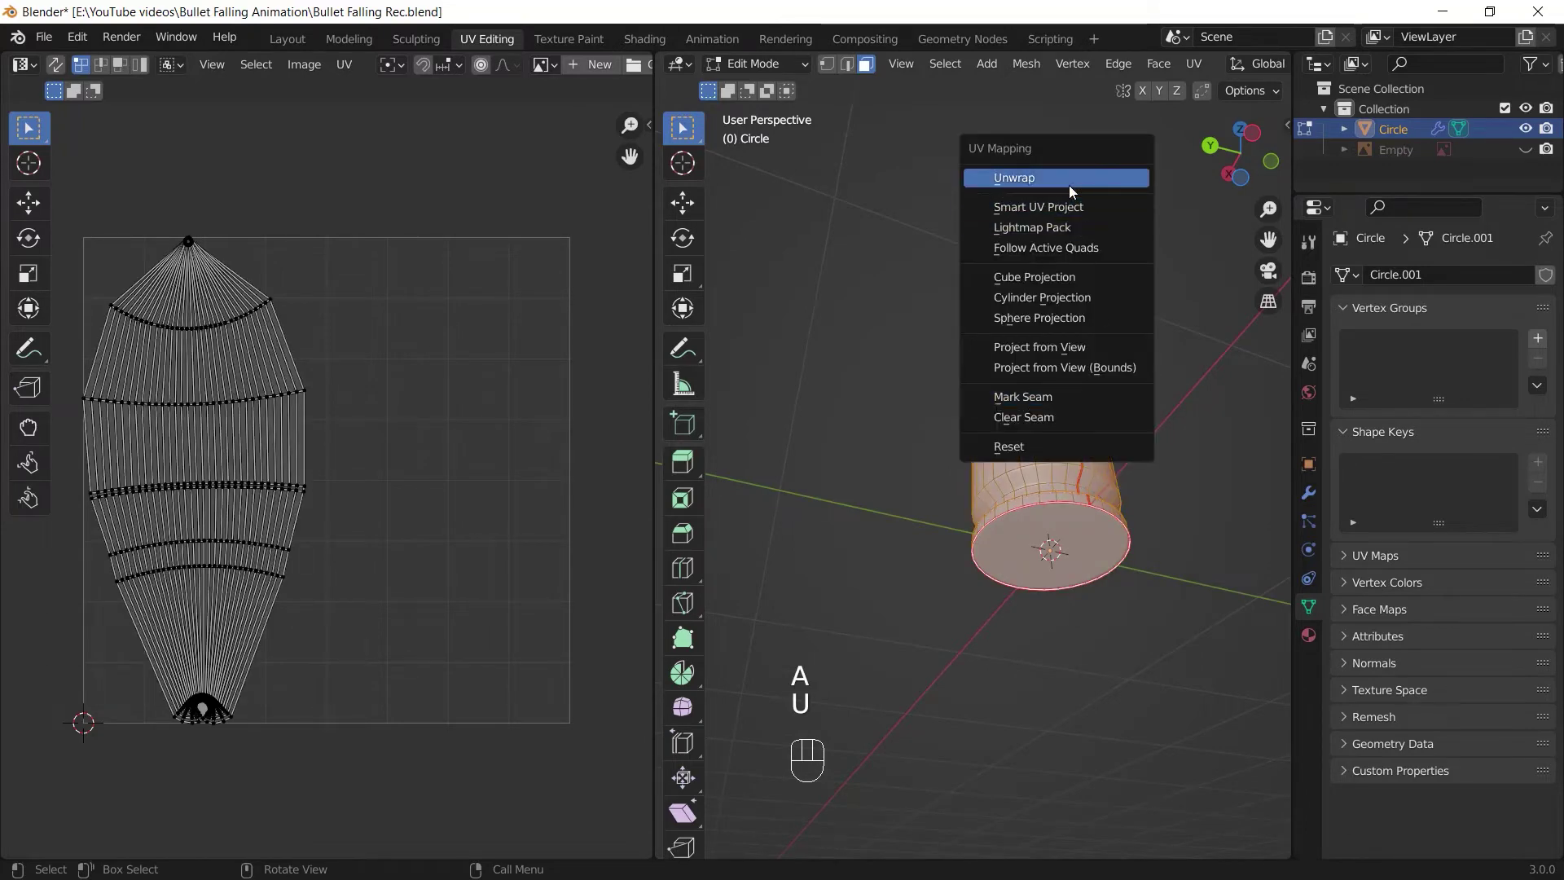
pyautogui.click(1069, 184)
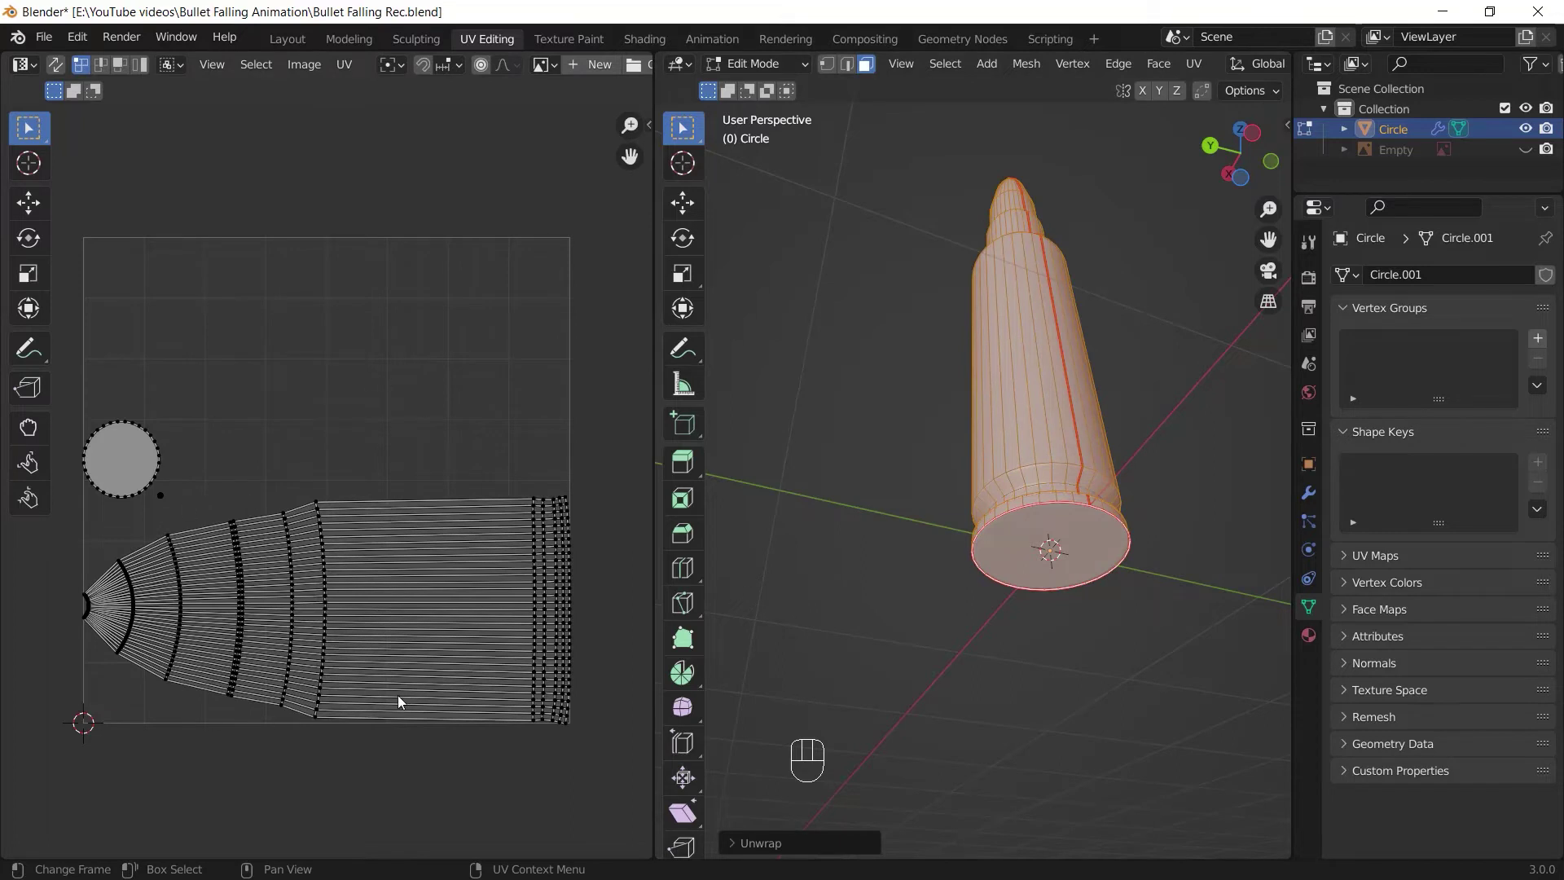
# Select the face loop around the casing's long cylindrical body to examine its section of the UV layout
pyautogui.moveTo(1009, 243); pyautogui.dragTo(1068, 404, button='middle')
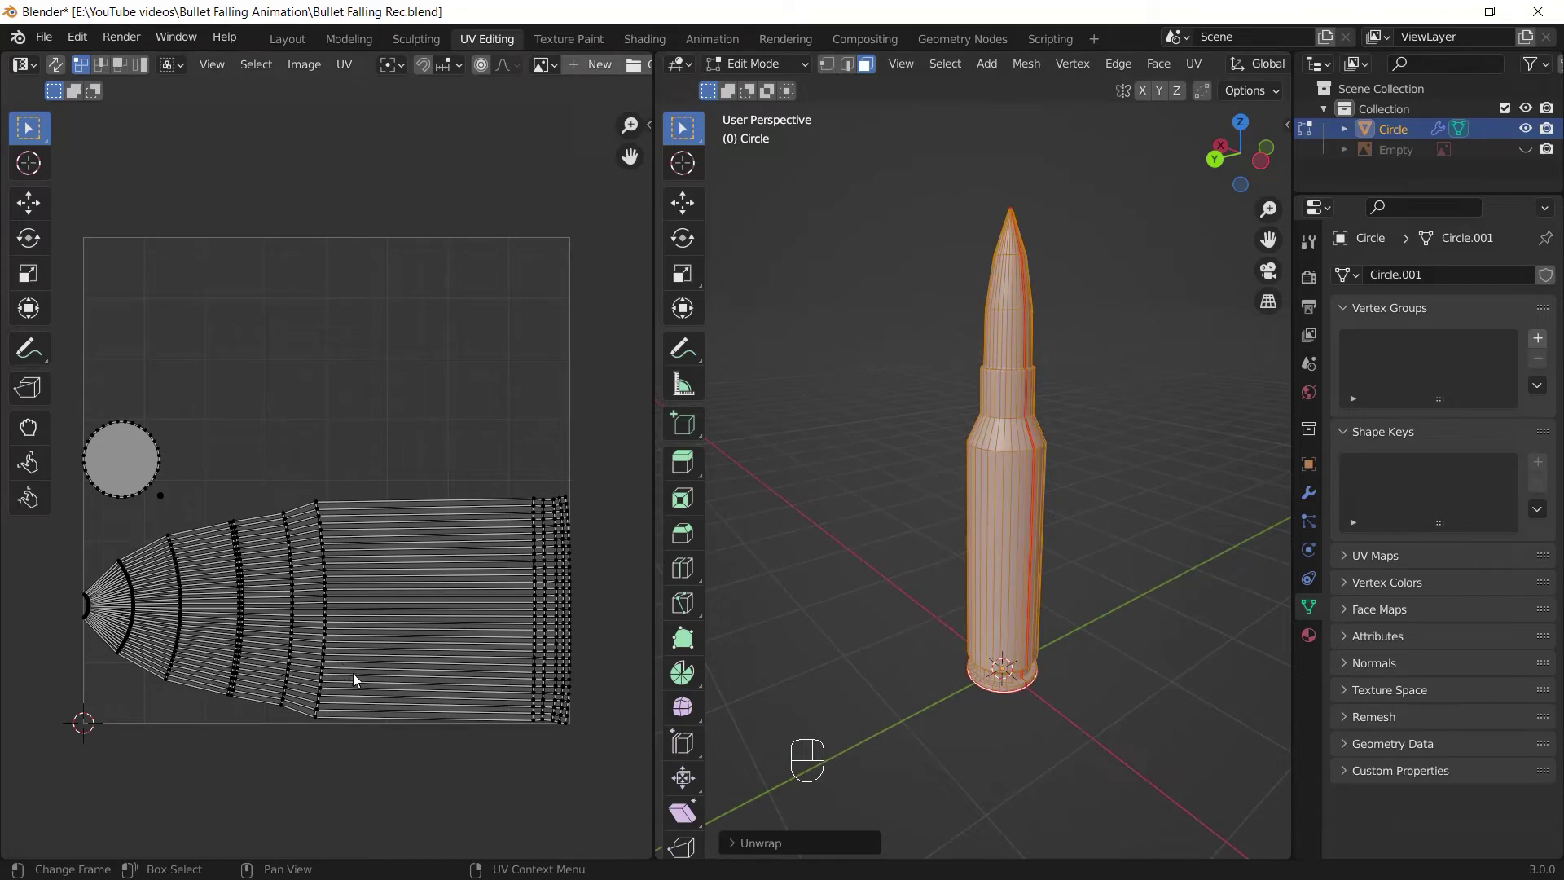
pyautogui.moveTo(1046, 643); pyautogui.dragTo(1054, 614, button='middle')
pyautogui.press('3')
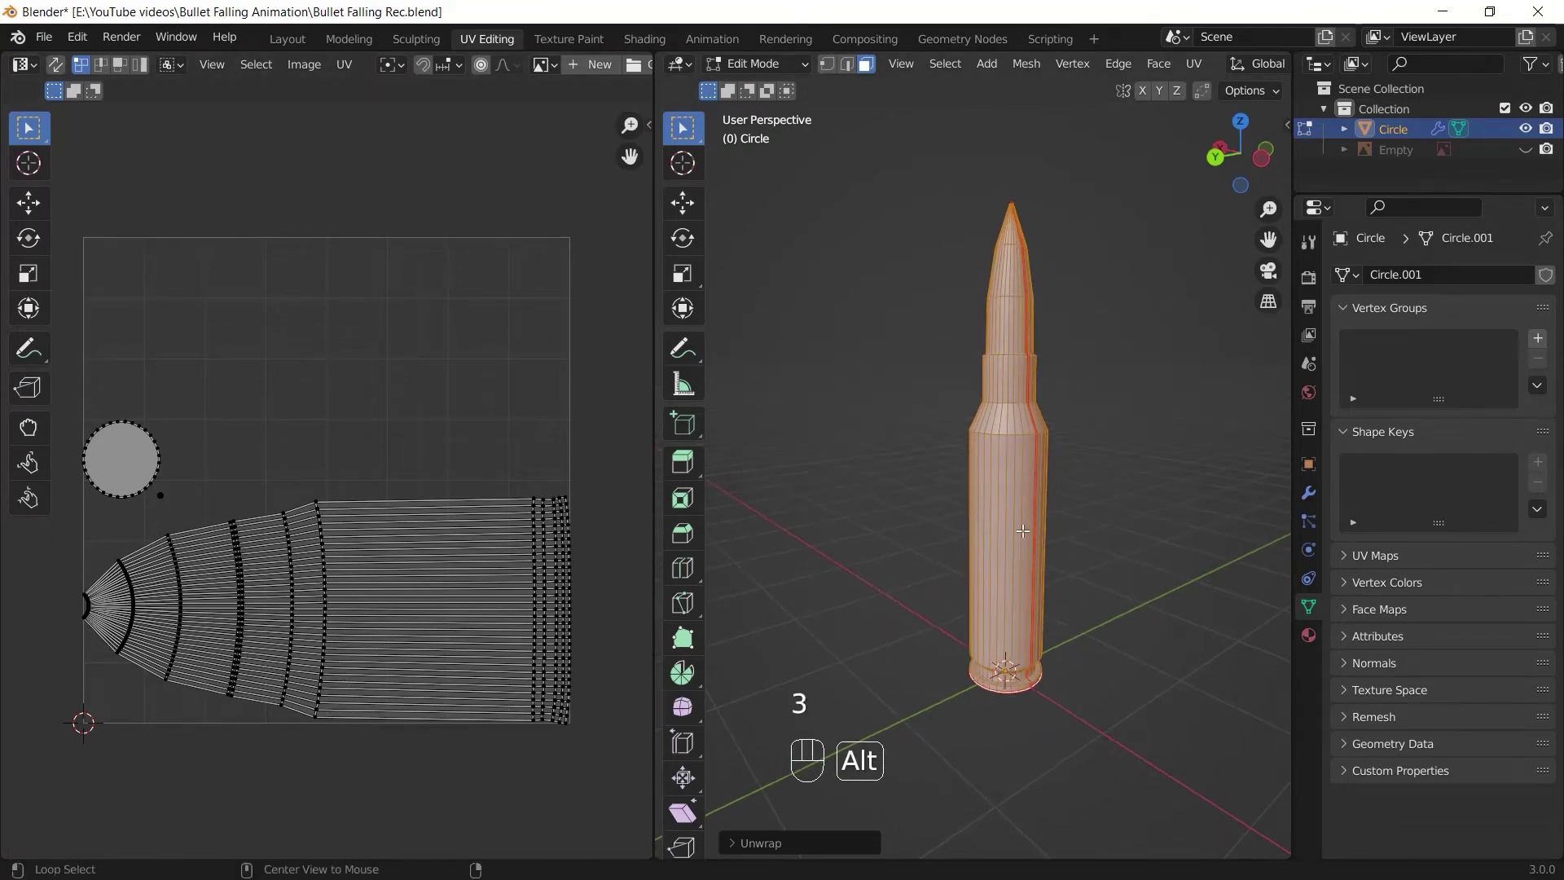
pyautogui.keyDown('alt'); pyautogui.click(1017, 562); pyautogui.keyUp('alt')
pyautogui.scroll(3, 1059, 595)
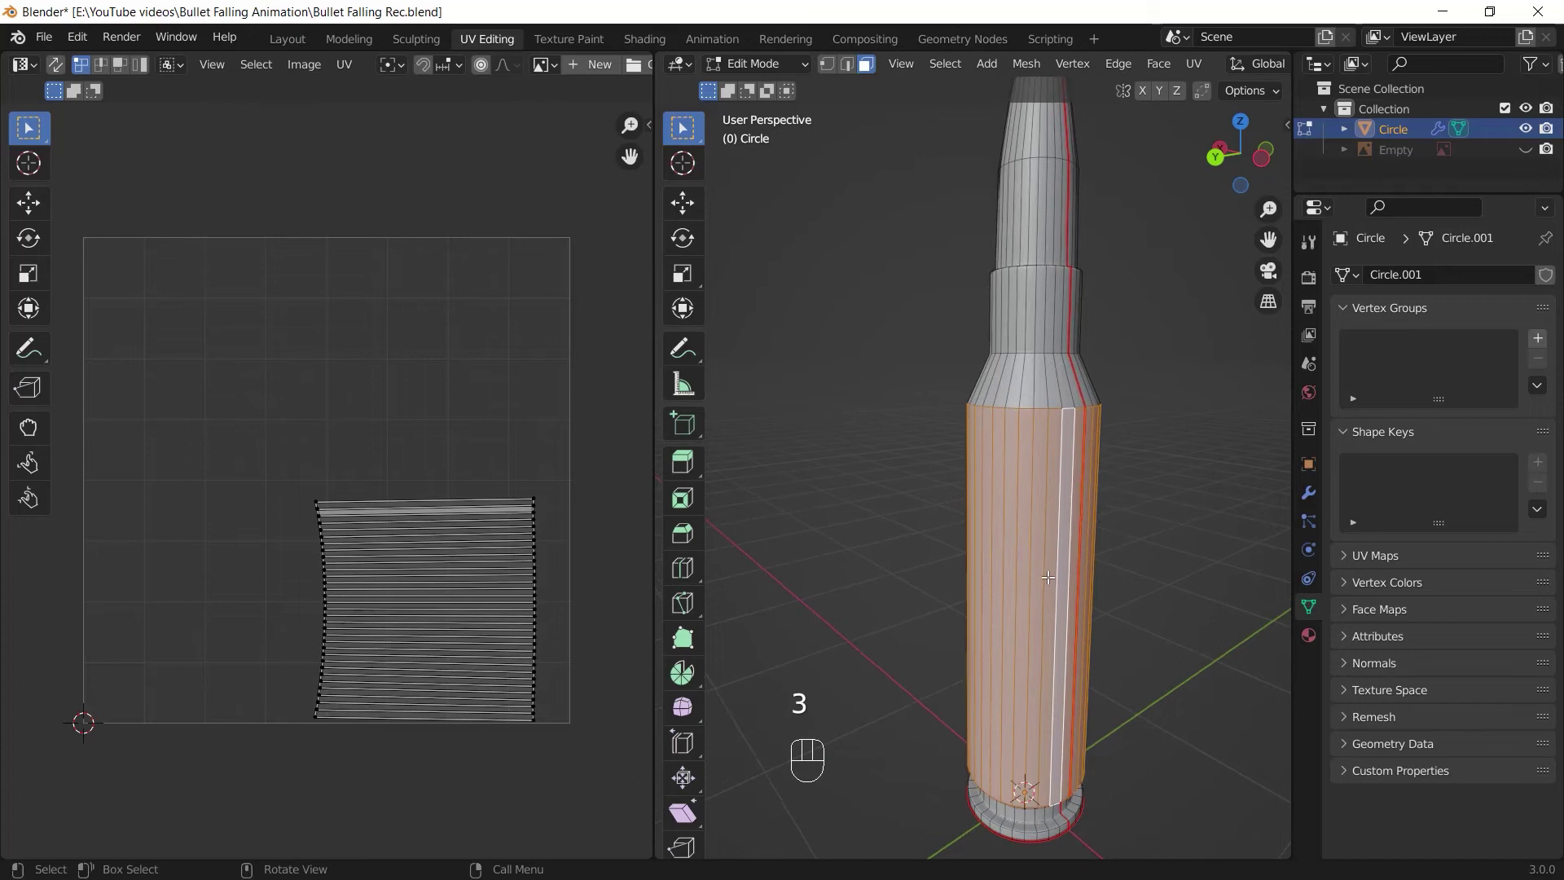
pyautogui.moveTo(1048, 577); pyautogui.dragTo(1090, 429, button='middle')
# Select the edge loops at the upper and lower ends of the casing's cylindrical body and mark them as seams
pyautogui.press('2')
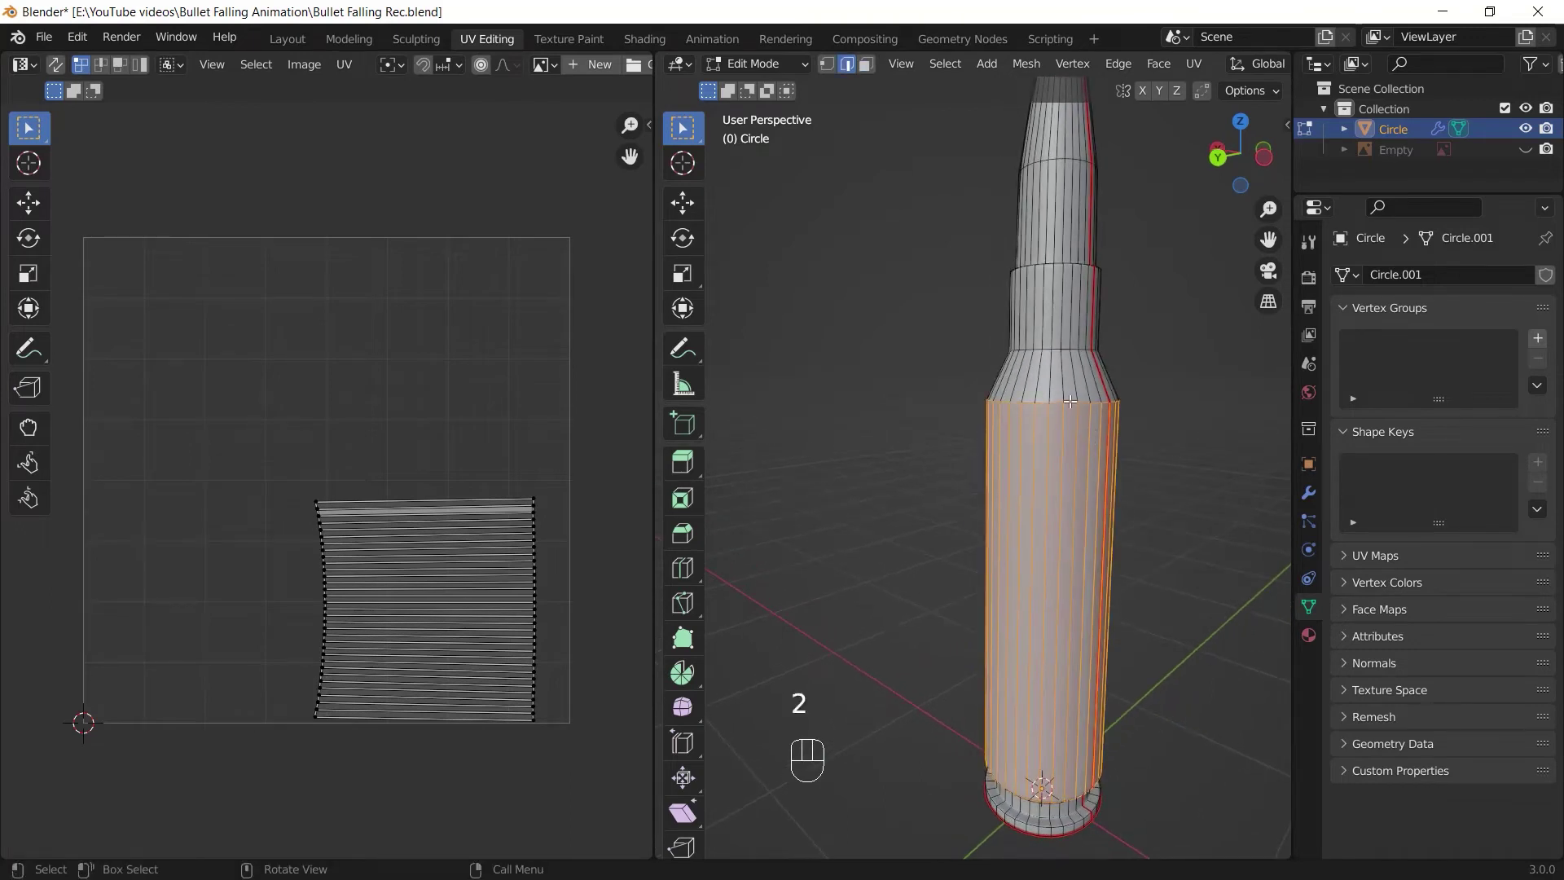
pyautogui.keyDown('alt'); pyautogui.click(1070, 401); pyautogui.keyUp('alt')
pyautogui.moveTo(1077, 570); pyautogui.dragTo(1099, 489, button='middle')
pyautogui.keyDown('alt'); pyautogui.click(1099, 686); pyautogui.keyUp('alt')
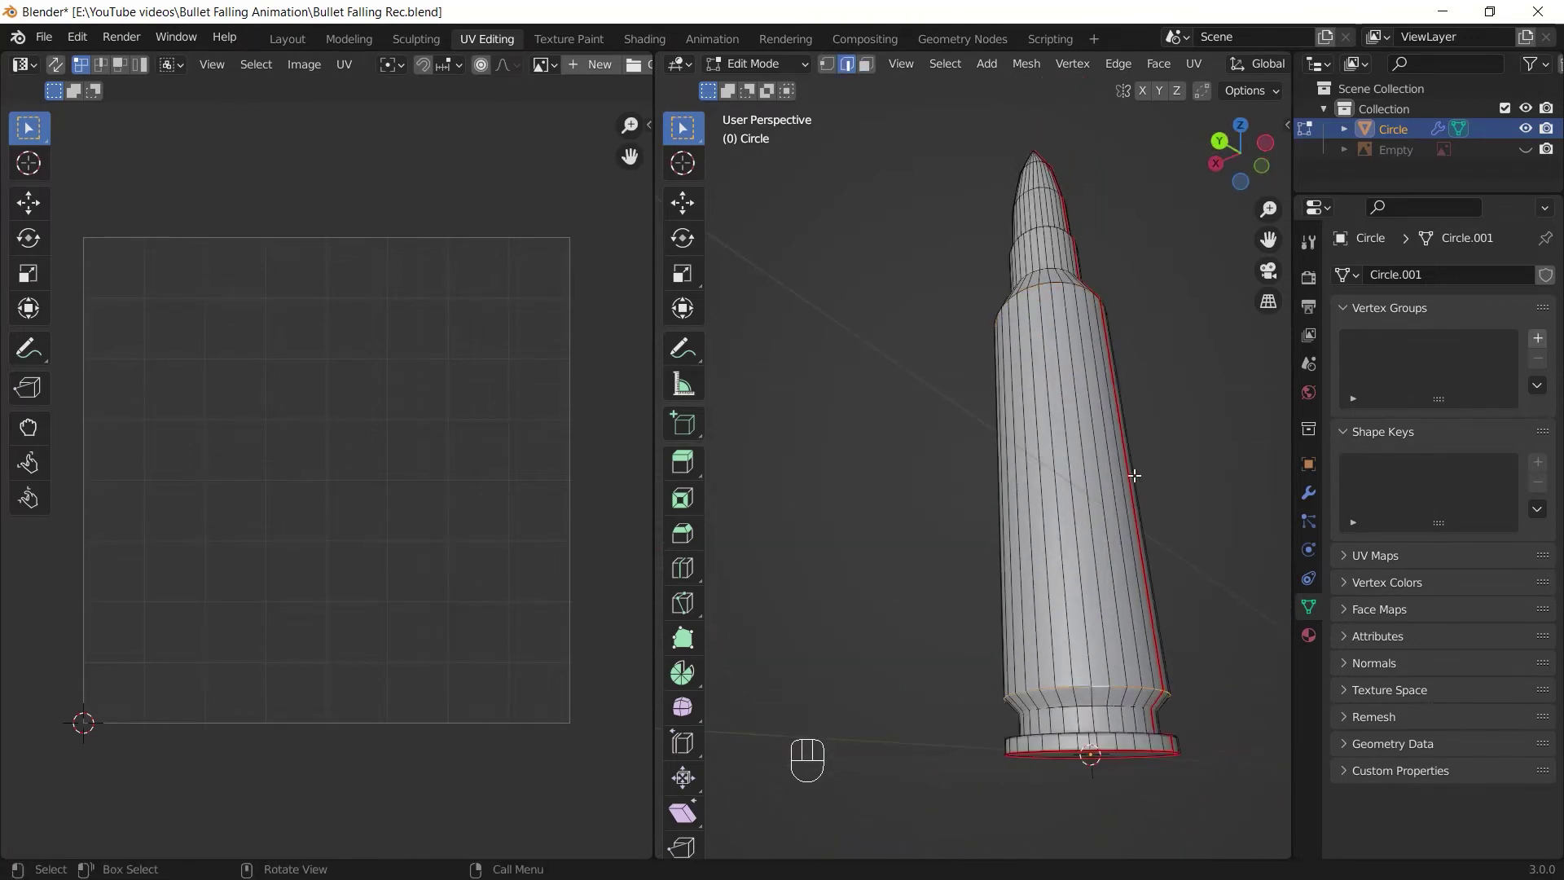
pyautogui.keyDown('alt'); pyautogui.keyDown('shift'); pyautogui.click(1062, 278); pyautogui.keyUp('shift'); pyautogui.keyUp('alt')
pyautogui.moveTo(1120, 314); pyautogui.dragTo(1137, 347, button='middle')
pyautogui.press('u')
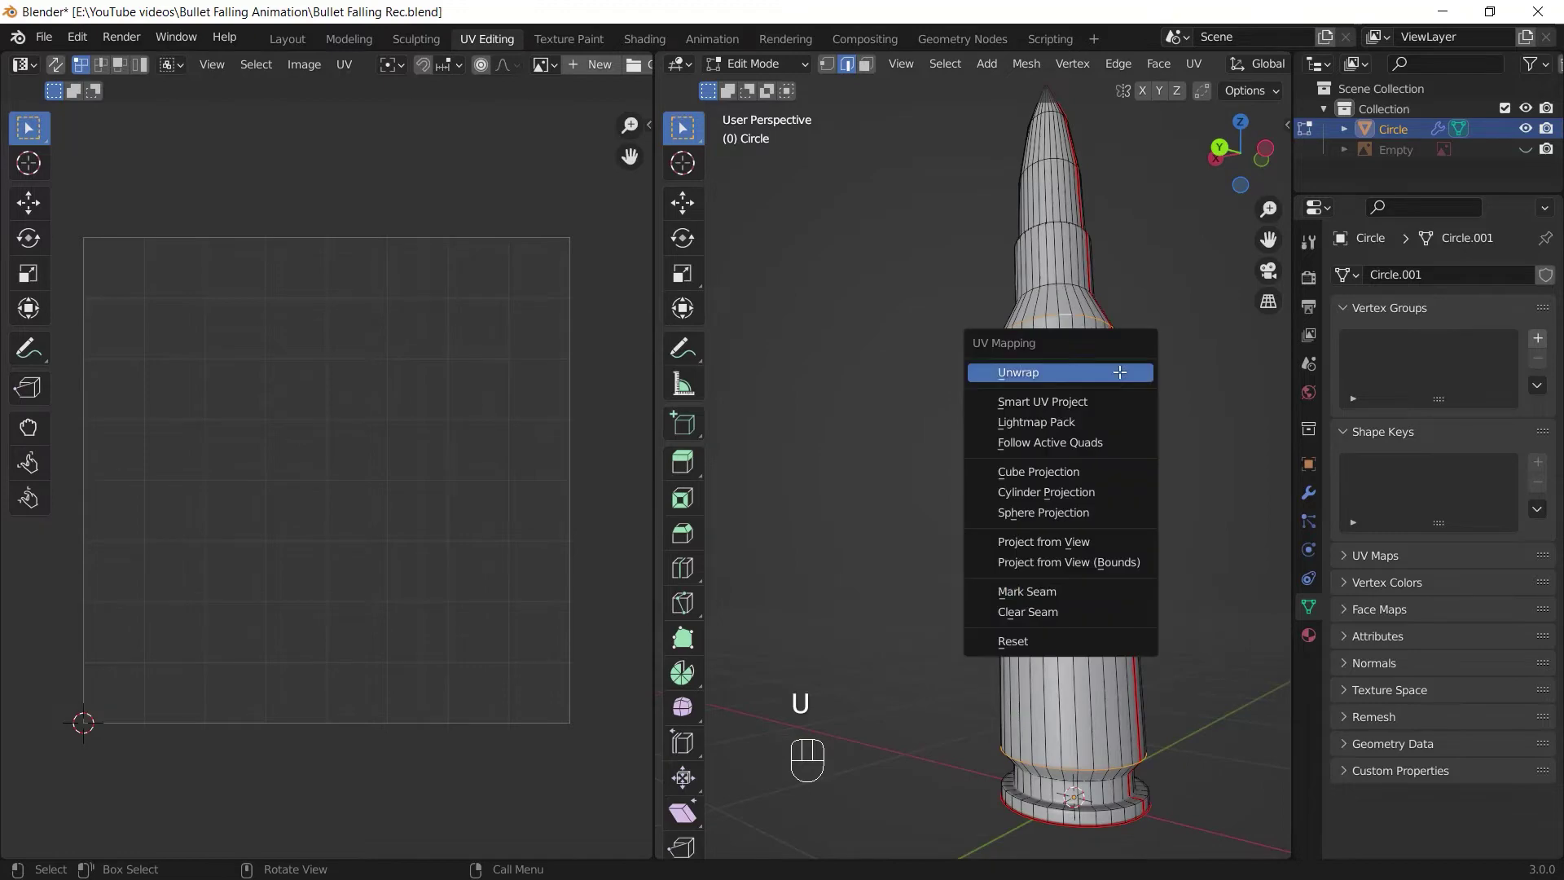
pyautogui.click(1041, 592)
# Select the entire bullet mesh and unwrap it with the added ring seams
pyautogui.press('a')
pyautogui.press('u')
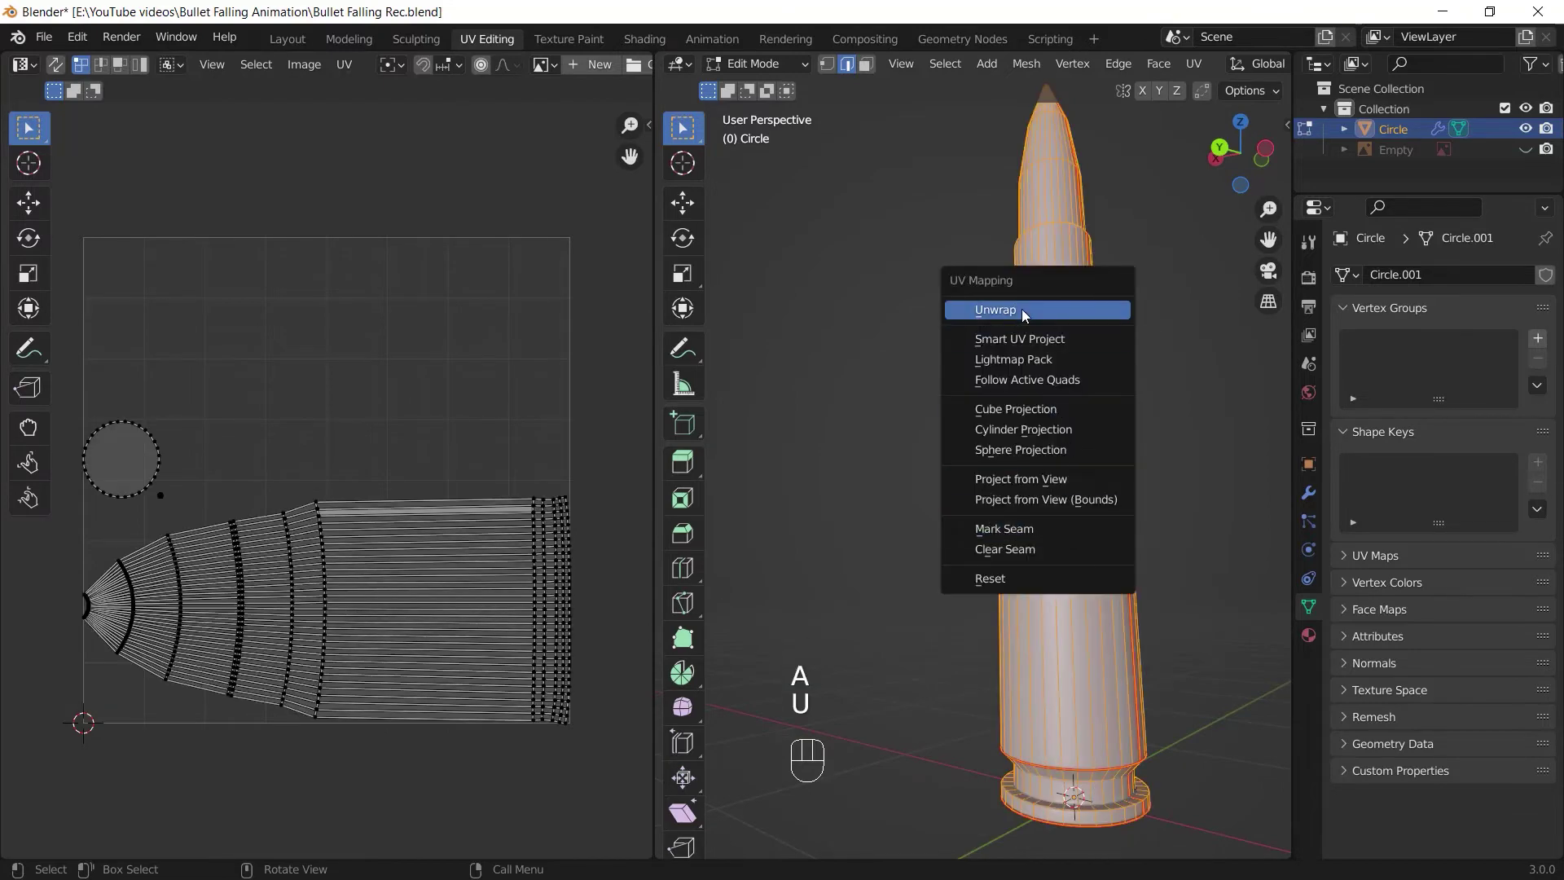
pyautogui.click(1021, 309)
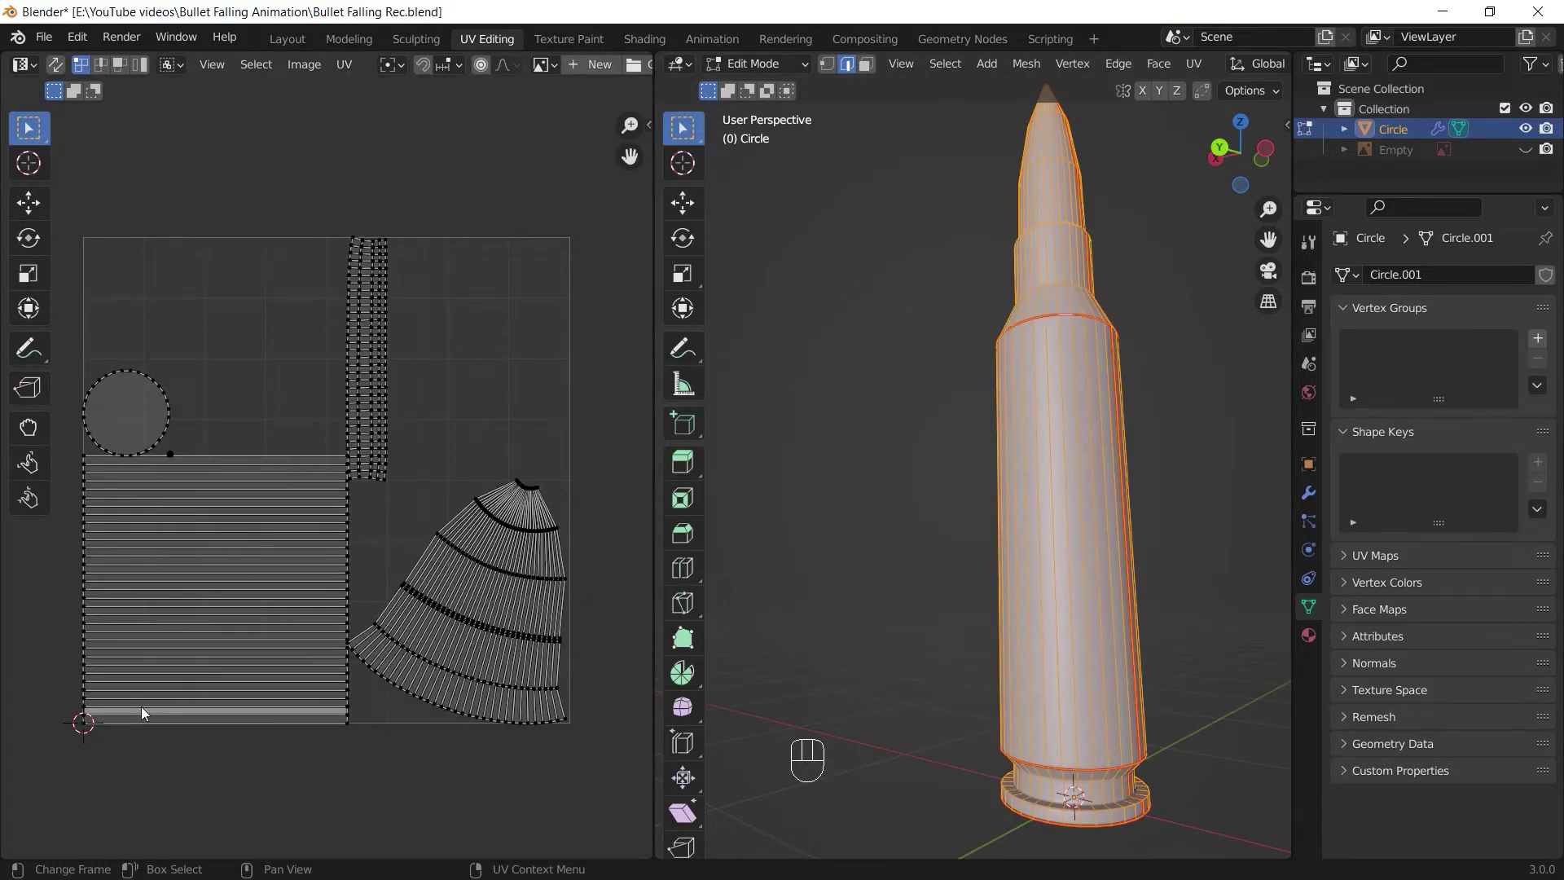
# Select the casing body's rectangular UV island and try moving it
pyautogui.press('l')
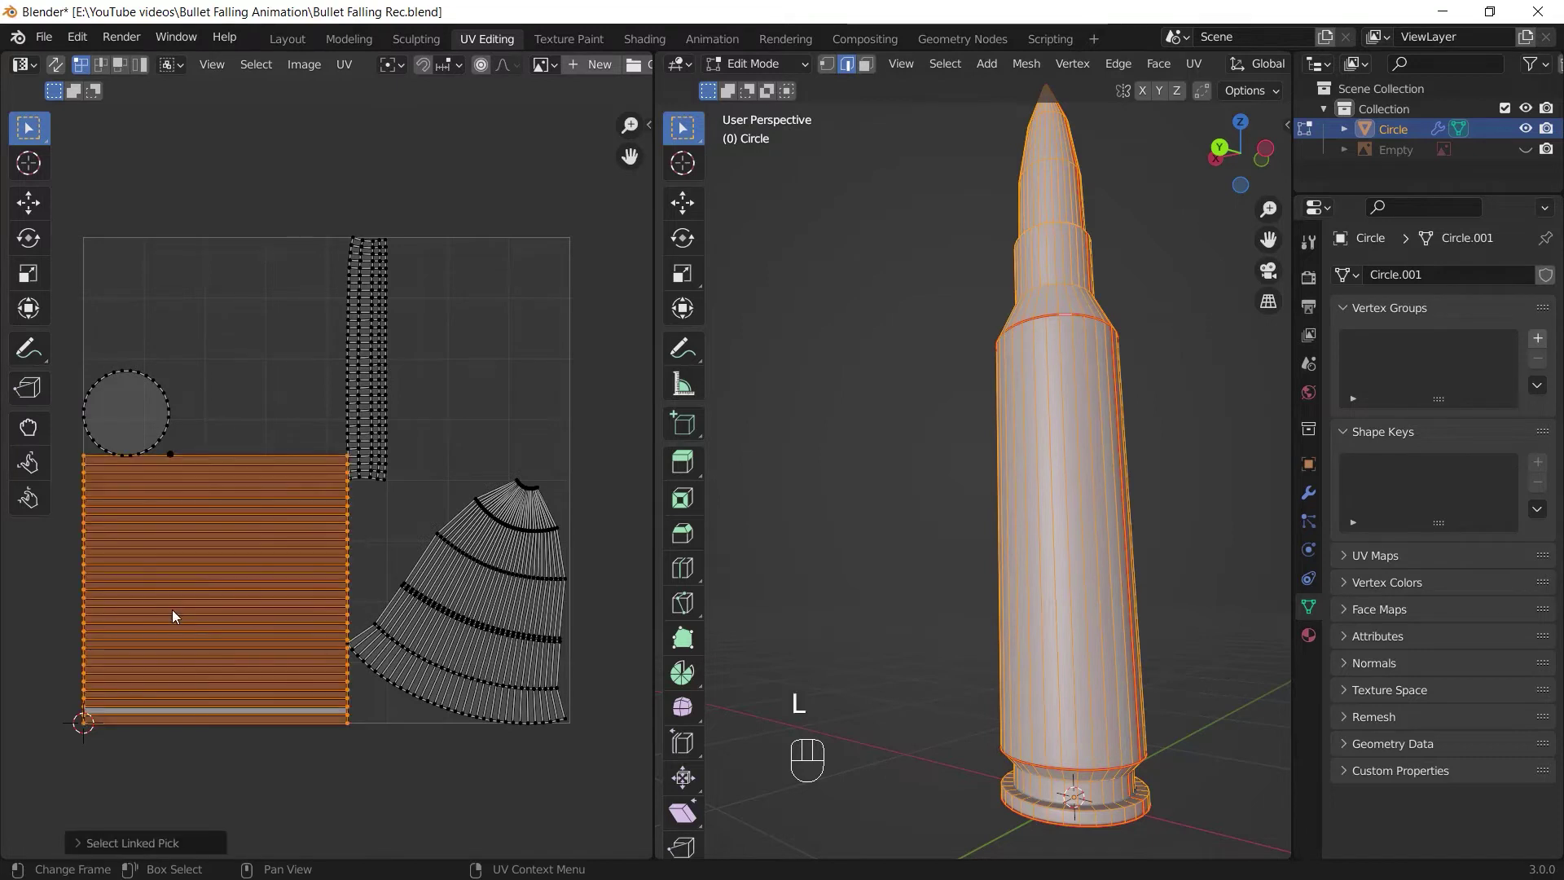
pyautogui.press('g')
pyautogui.click(176, 611)
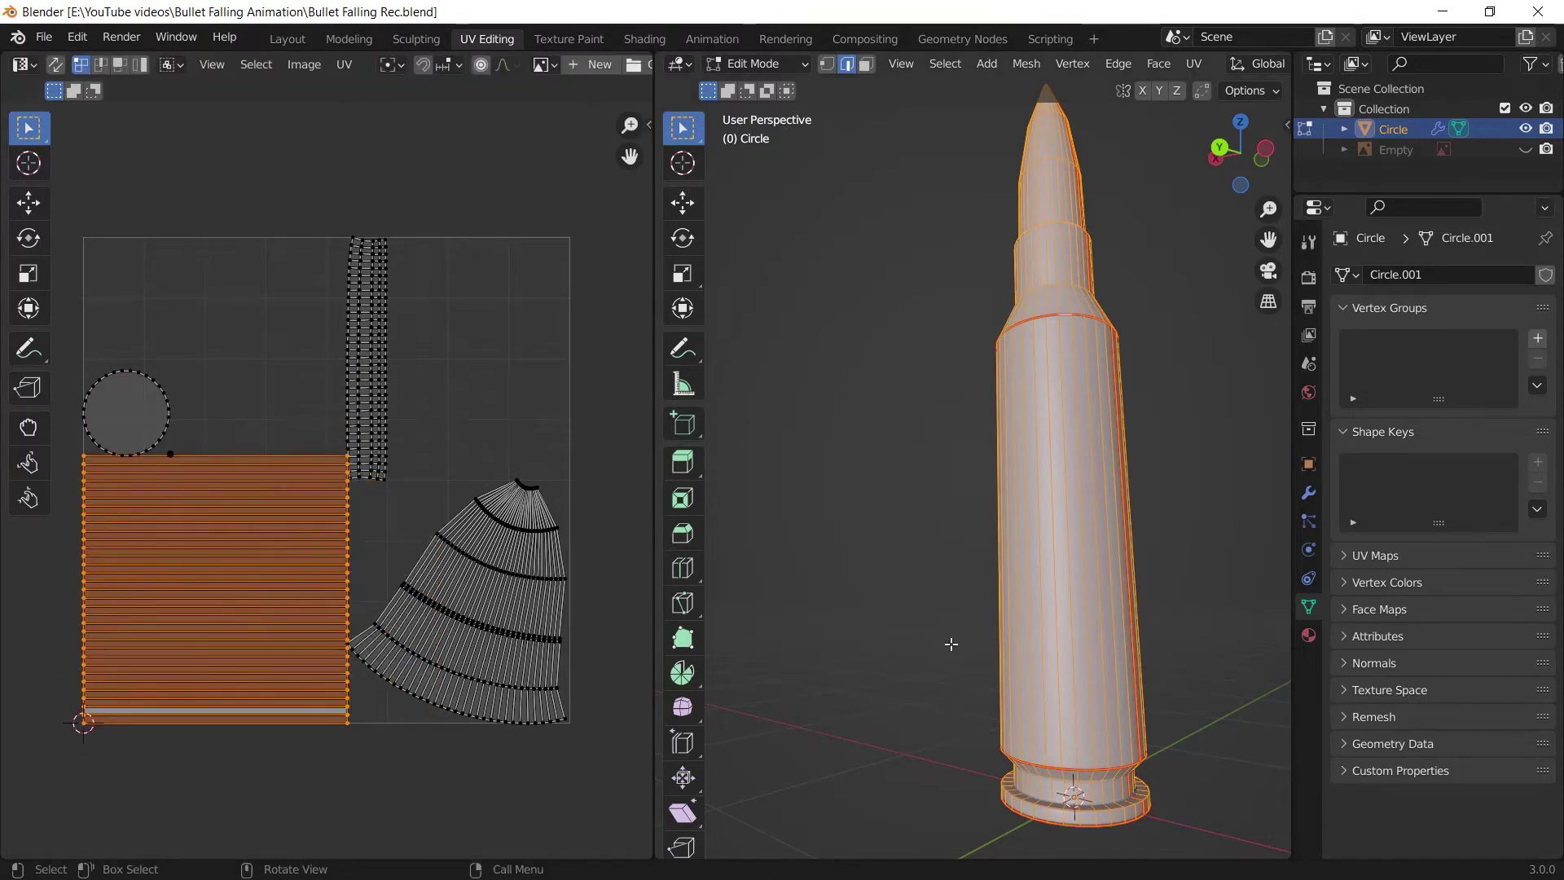
# Switch to the Shading workspace and add an Image Texture node above the Noise Texture in the Body material
pyautogui.moveTo(974, 614)
pyautogui.mouseDown(button='middle')
pyautogui.moveTo(974, 635)
pyautogui.moveTo(958, 632)
pyautogui.mouseUp(button='middle')
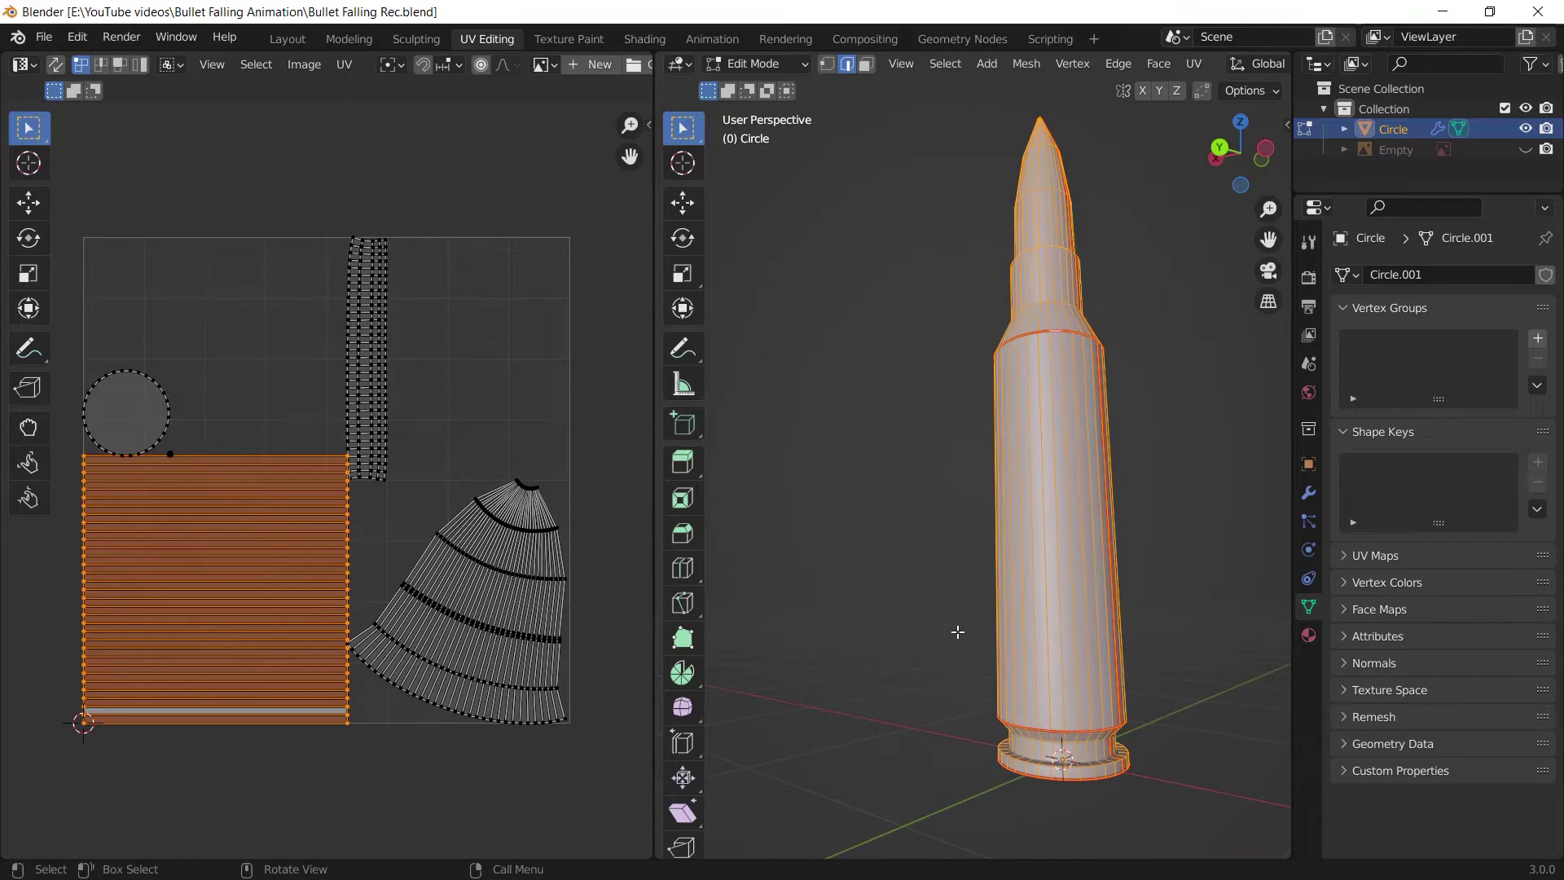
pyautogui.click(644, 38)
pyautogui.scroll(2, 757, 647)
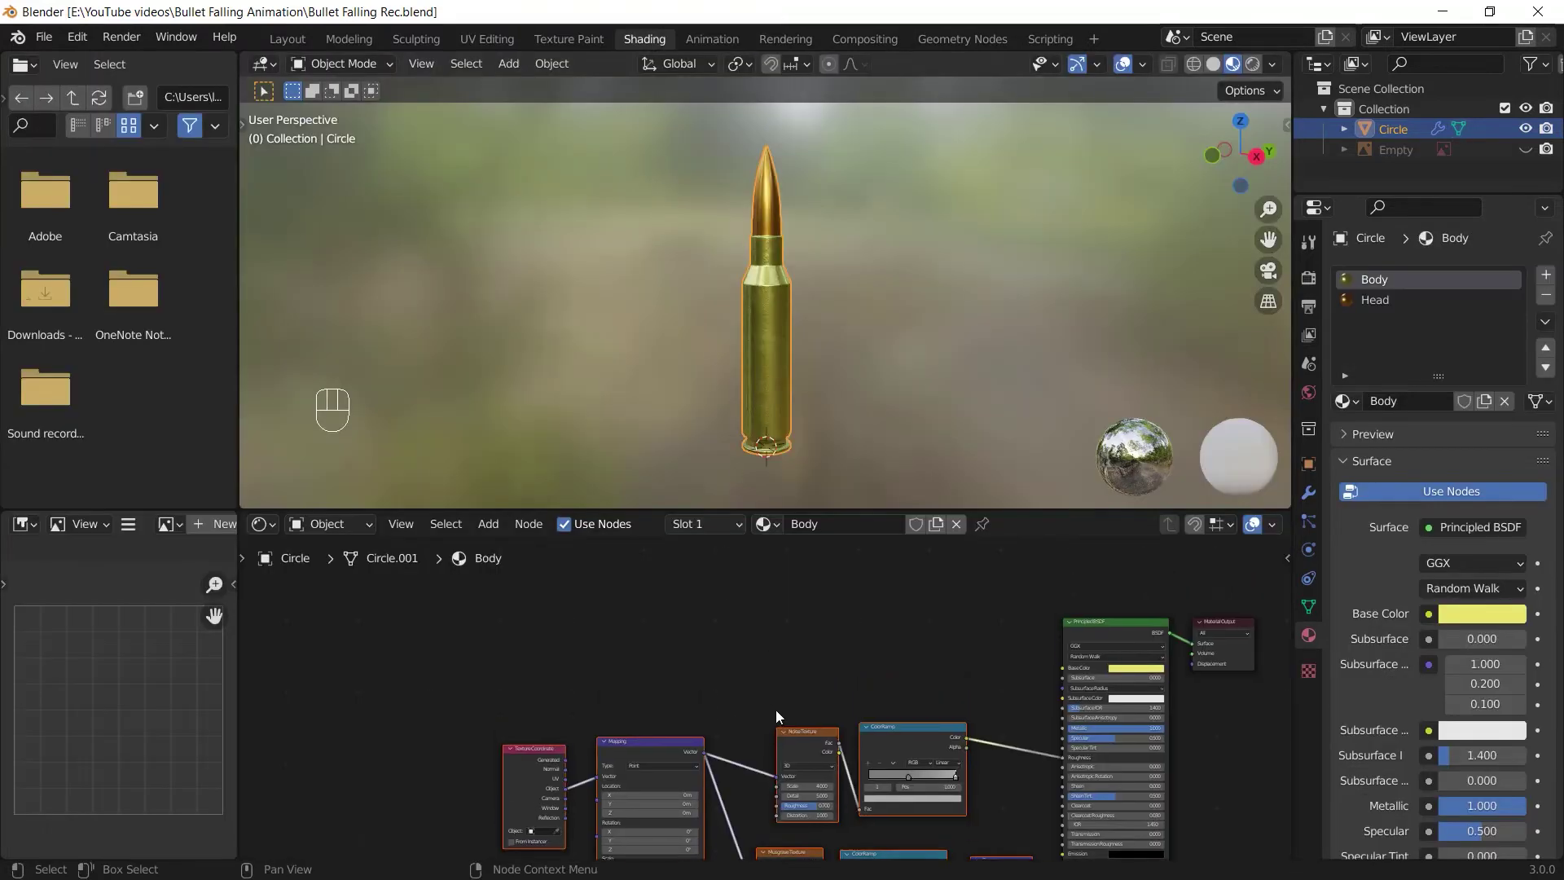
pyautogui.hotkey('shift', 'a')
pyautogui.click(723, 643)
pyautogui.write('imag')
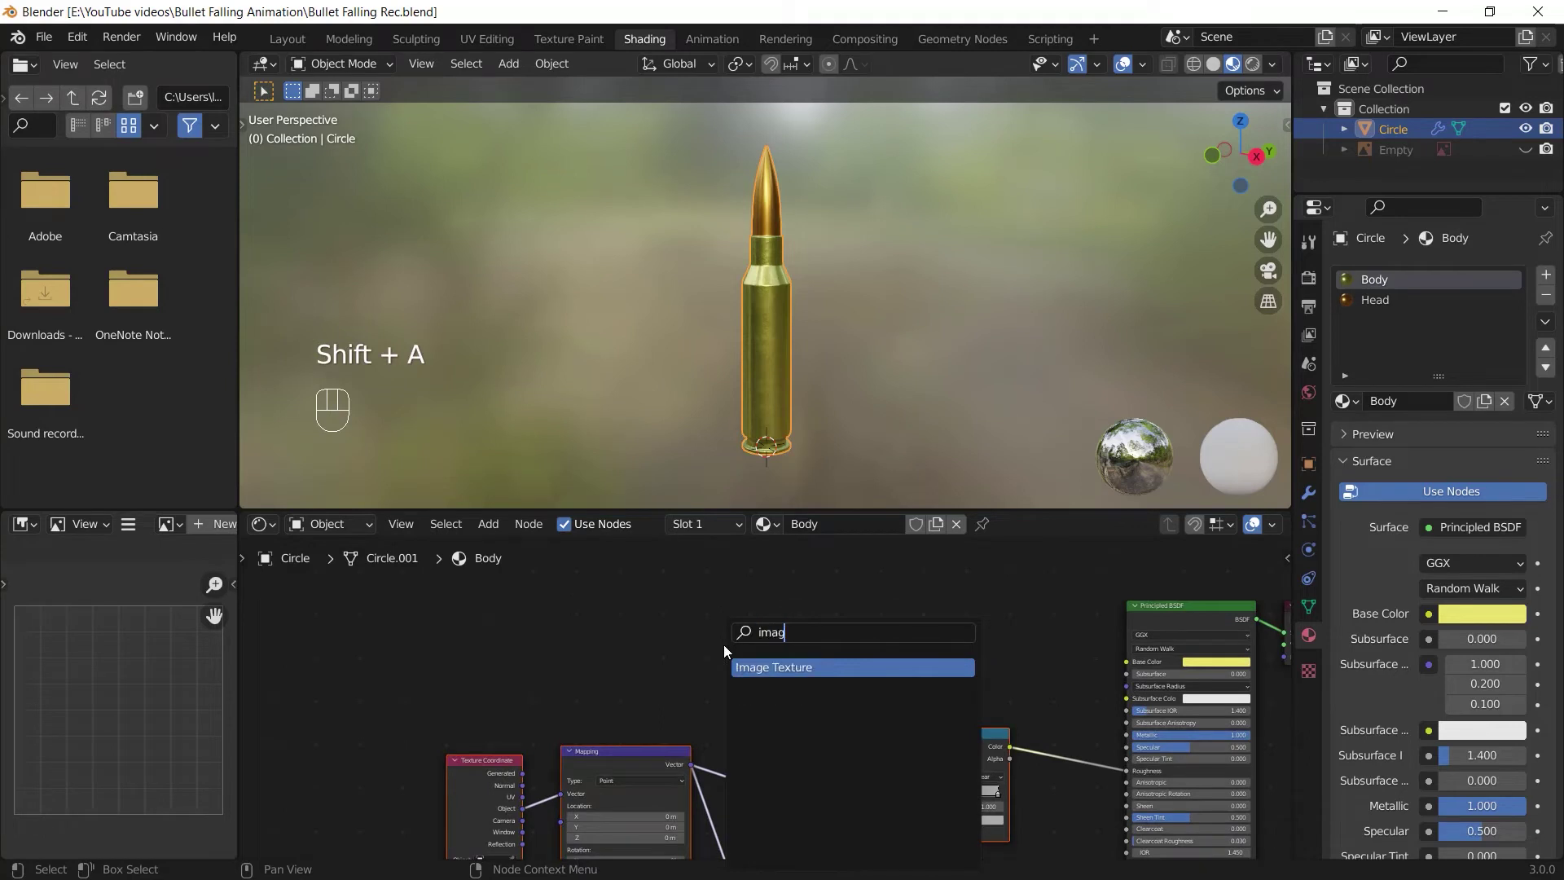
pyautogui.press('Return')
pyautogui.click(647, 621)
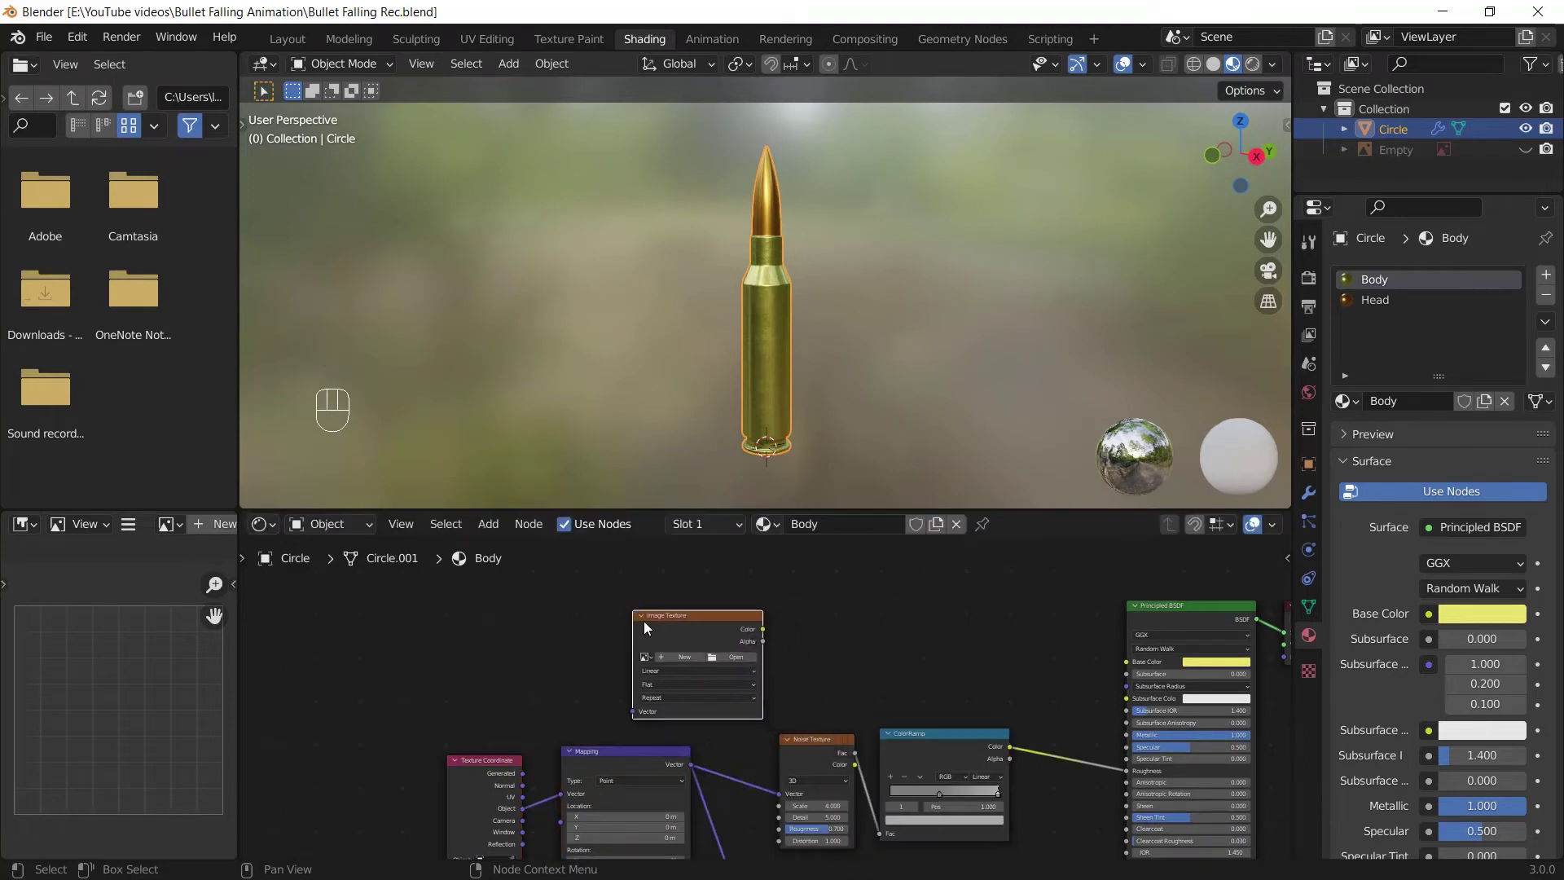
# Load Blender Course Text.png from the Bullet Graphics folder into the Image Texture node
pyautogui.keyDown('ctrl'); pyautogui.moveTo(643, 621); pyautogui.dragTo(890, 671, button='middle'); pyautogui.keyUp('ctrl')
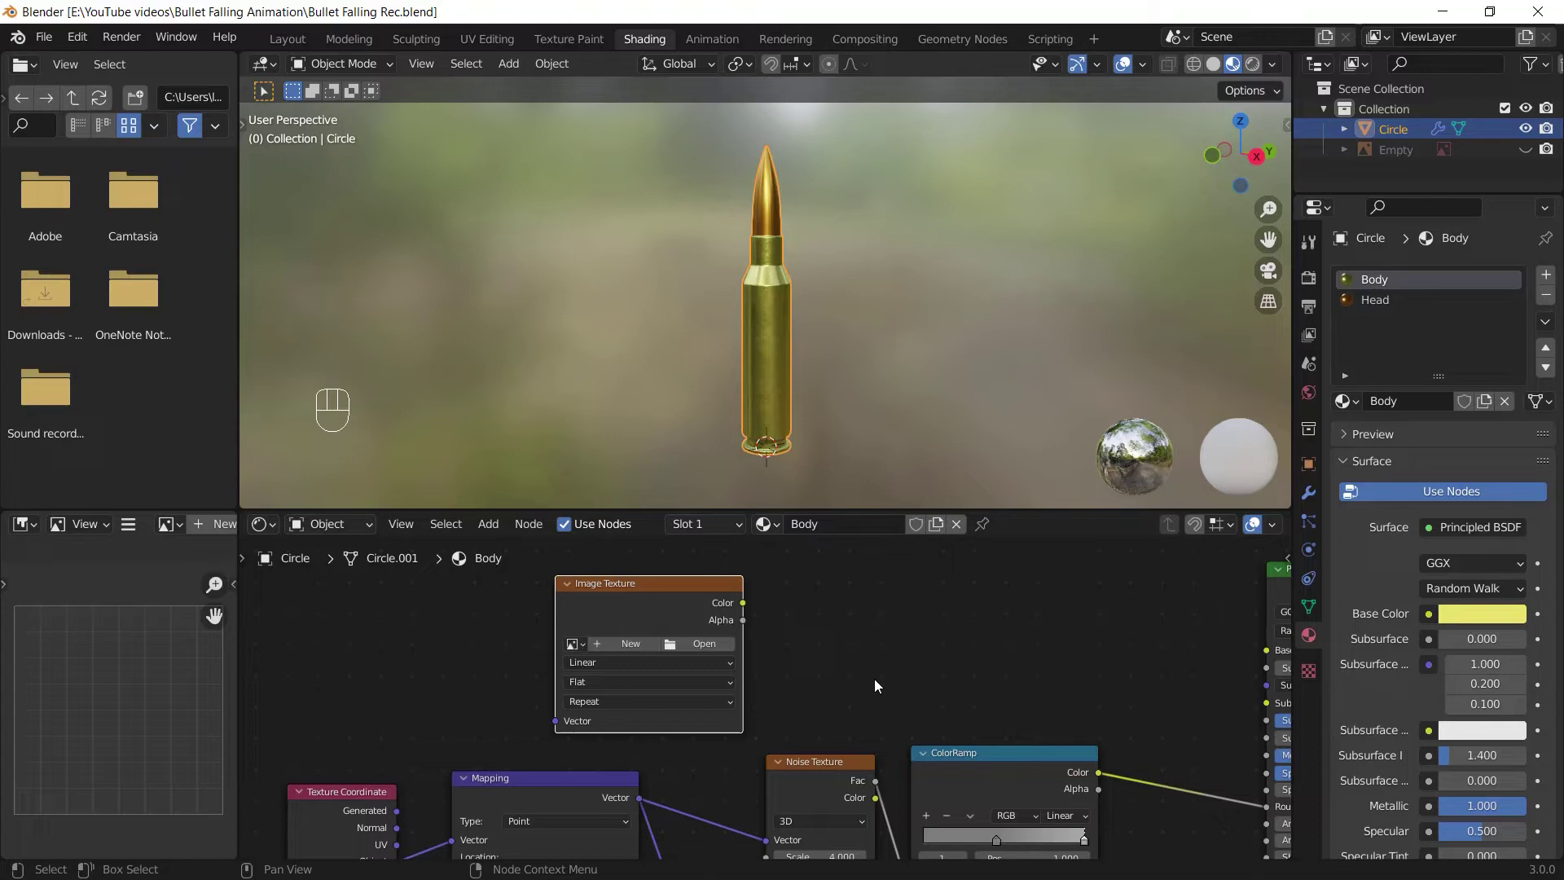
pyautogui.click(700, 643)
pyautogui.click(423, 667)
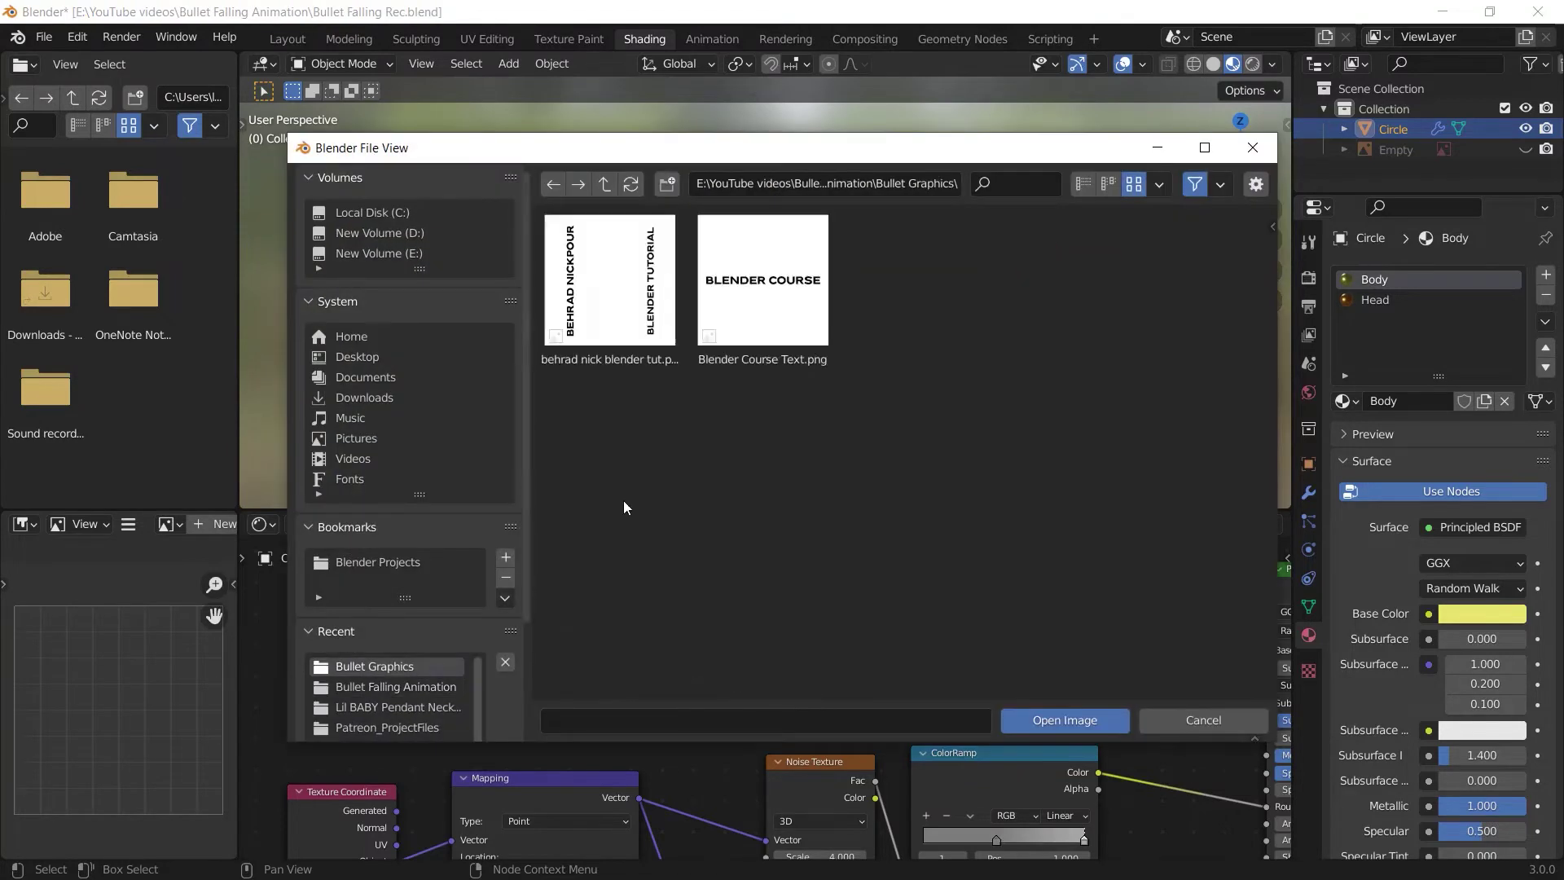
pyautogui.doubleClick(751, 327)
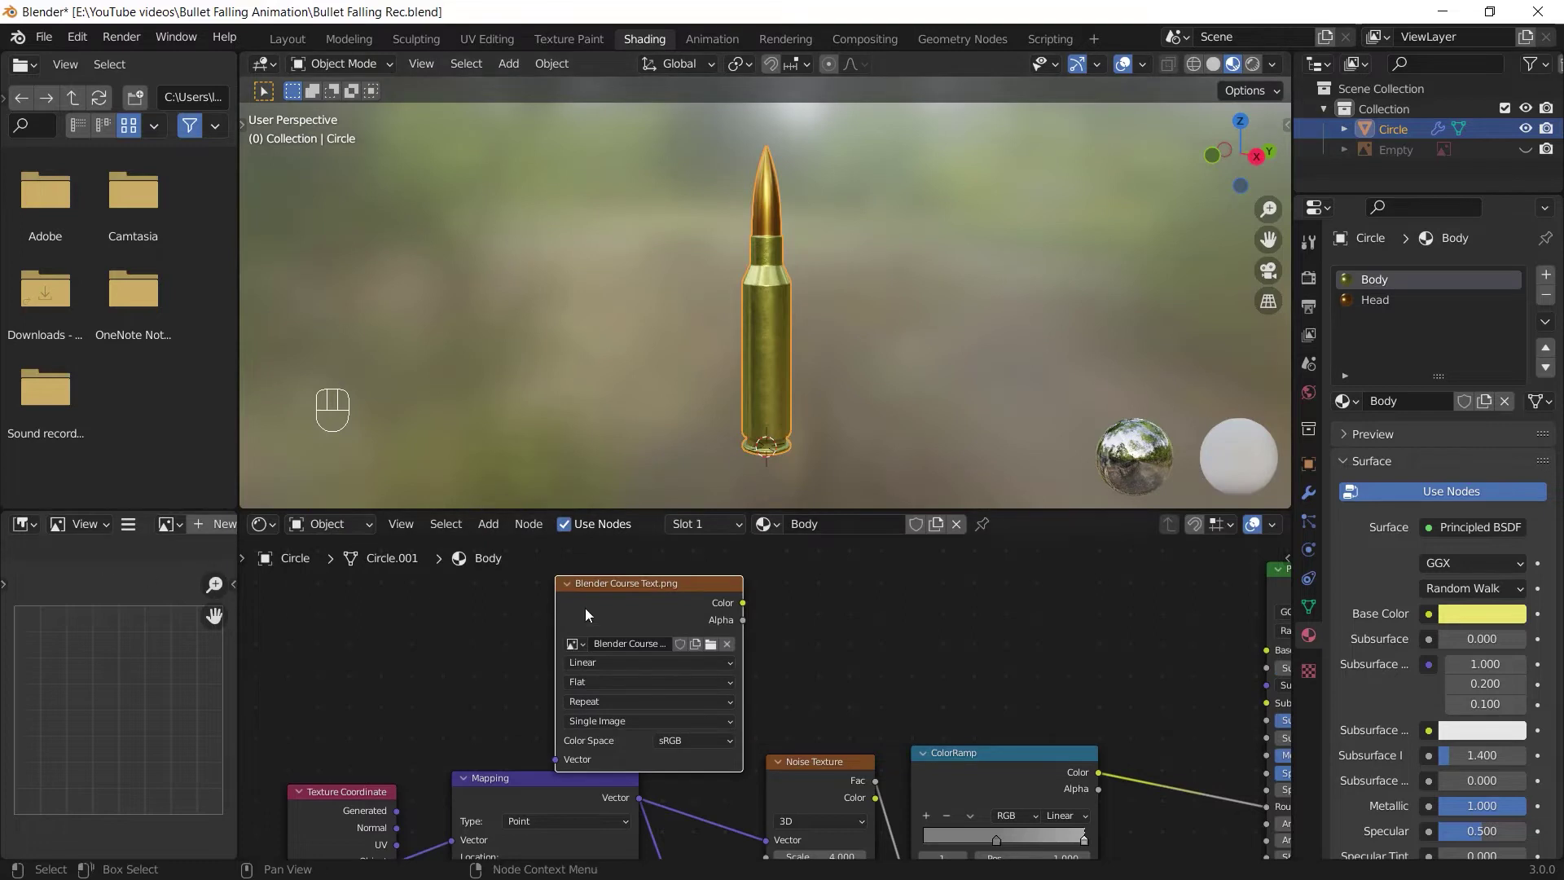
# Display Blender Course Text.png in the image editor with the whole text in view
pyautogui.click(155, 524)
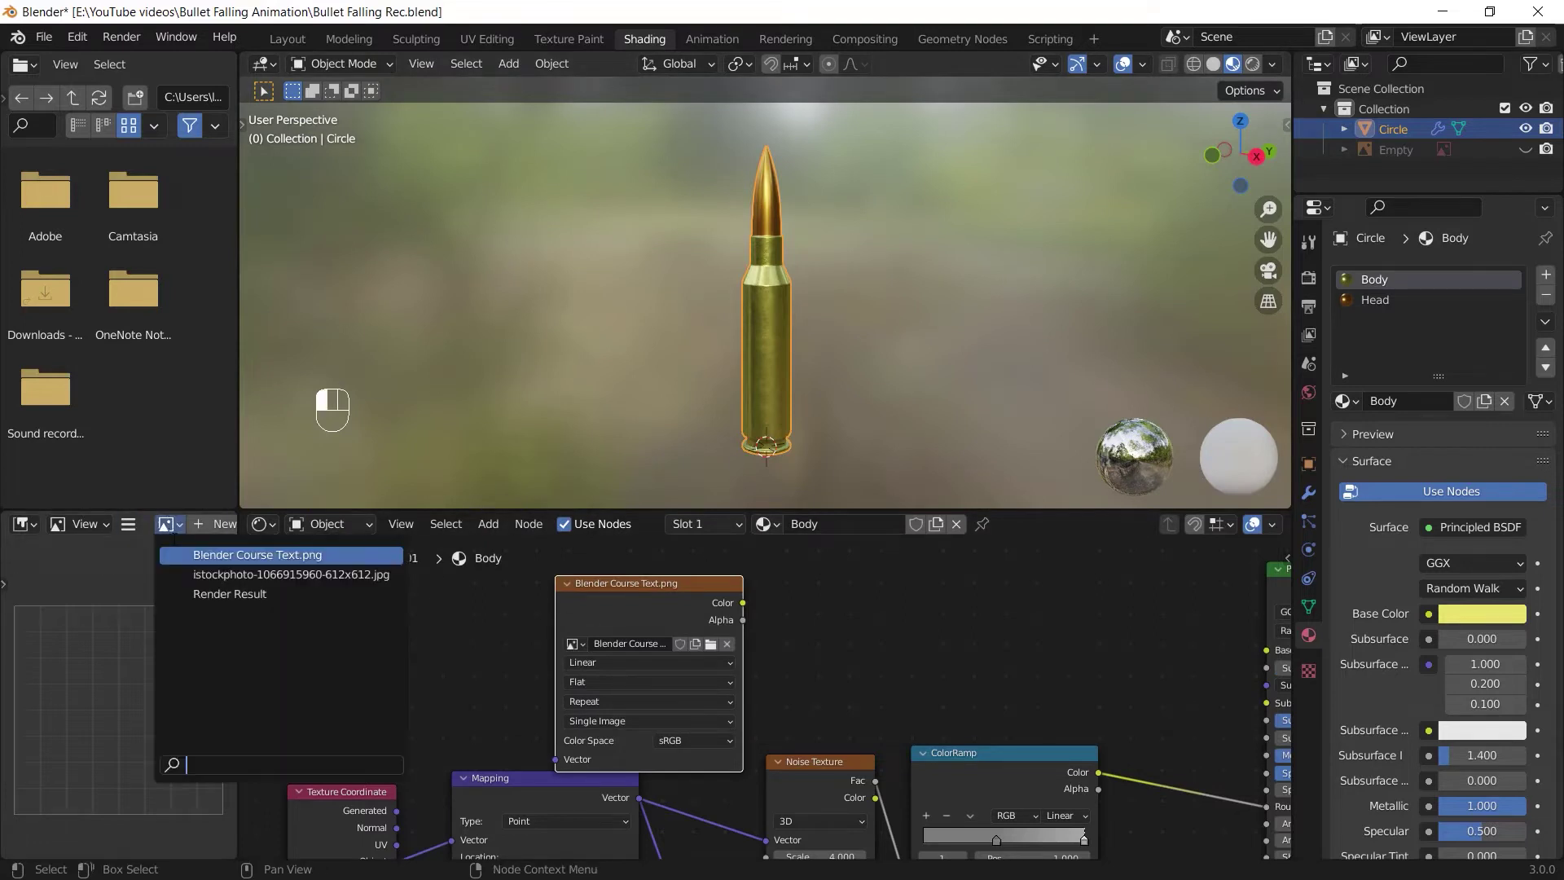
pyautogui.click(244, 555)
pyautogui.keyDown('ctrl'); pyautogui.moveTo(137, 785); pyautogui.dragTo(120, 680, button='middle'); pyautogui.keyUp('ctrl')
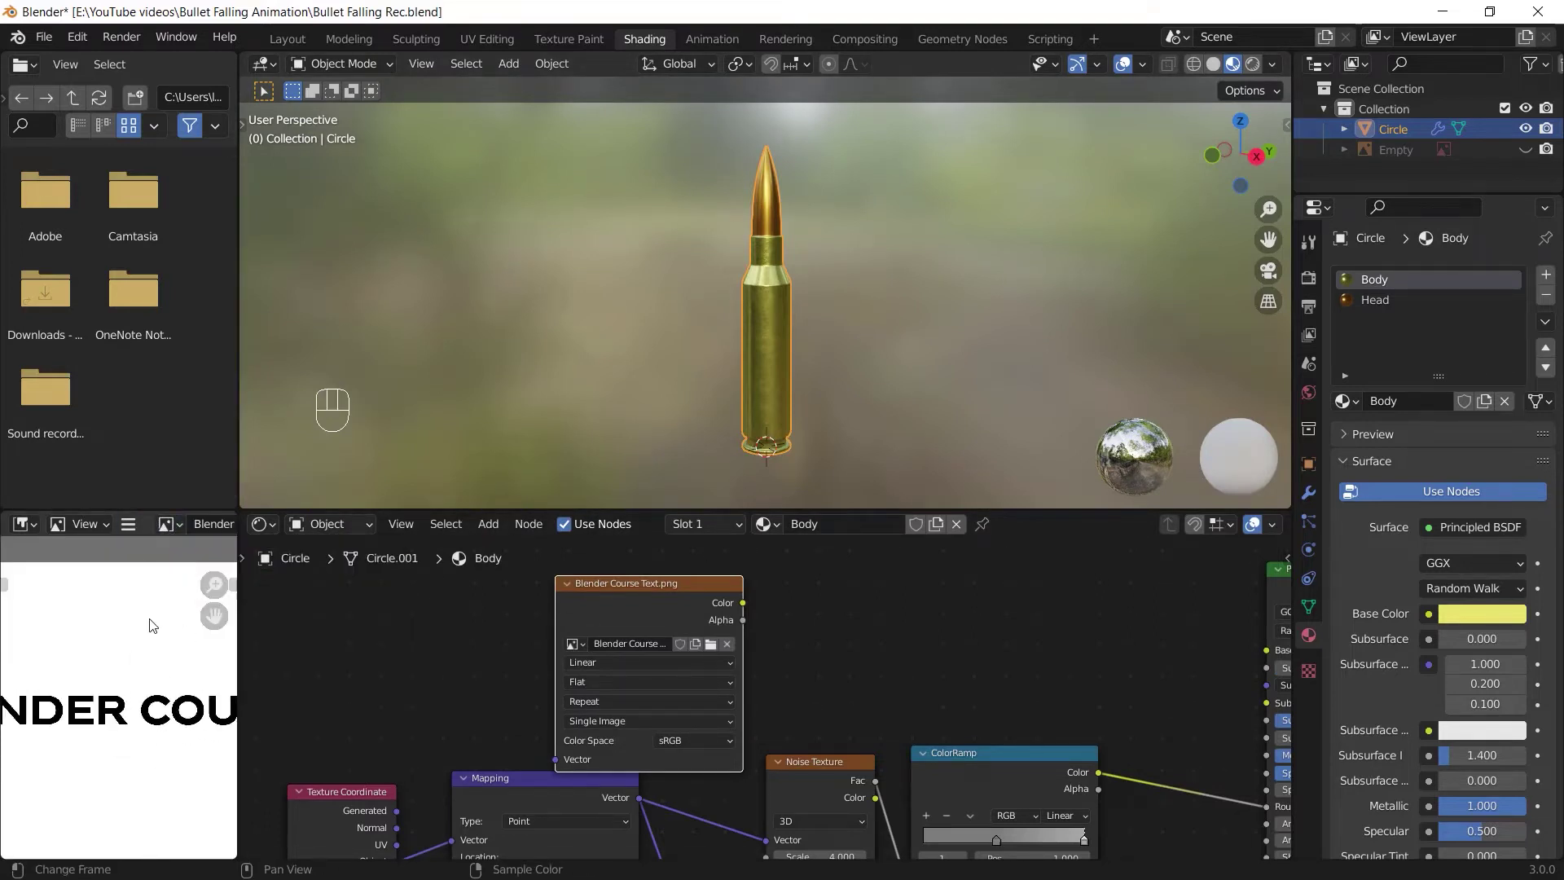
pyautogui.keyDown('ctrl'); pyautogui.moveTo(148, 624); pyautogui.dragTo(181, 636, button='middle'); pyautogui.keyUp('ctrl')
pyautogui.scroll(2, 176, 684)
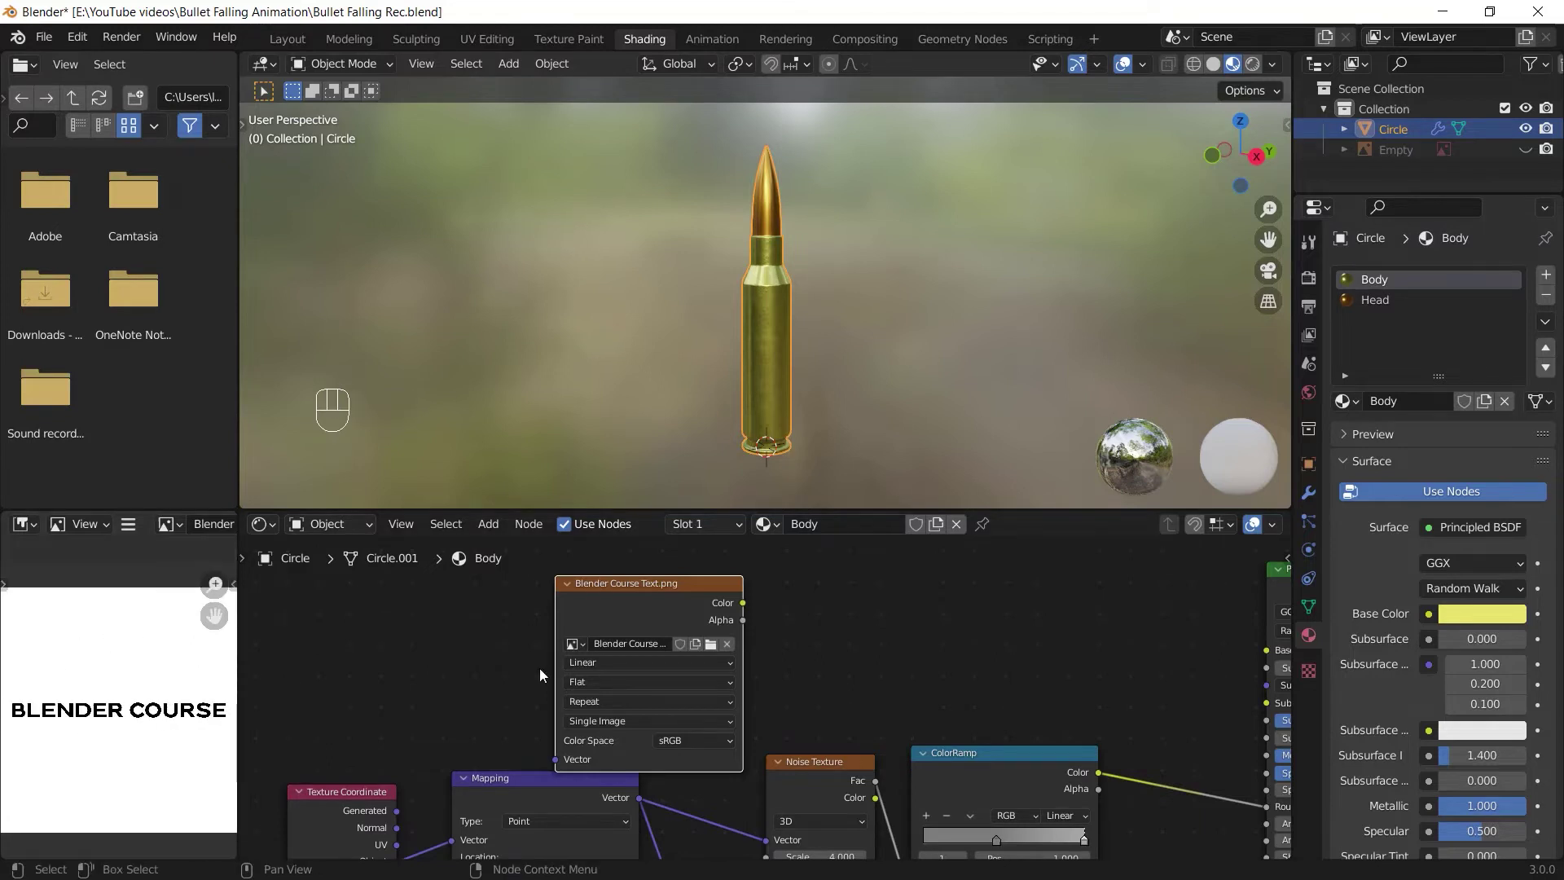
# Preview the image texture's color directly on the bullet casing and view the side showing the text
pyautogui.moveTo(697, 603); pyautogui.dragTo(671, 593)
pyautogui.keyDown('ctrl'); pyautogui.keyDown('shift'); pyautogui.click(618, 593); pyautogui.keyUp('shift'); pyautogui.keyUp('ctrl')
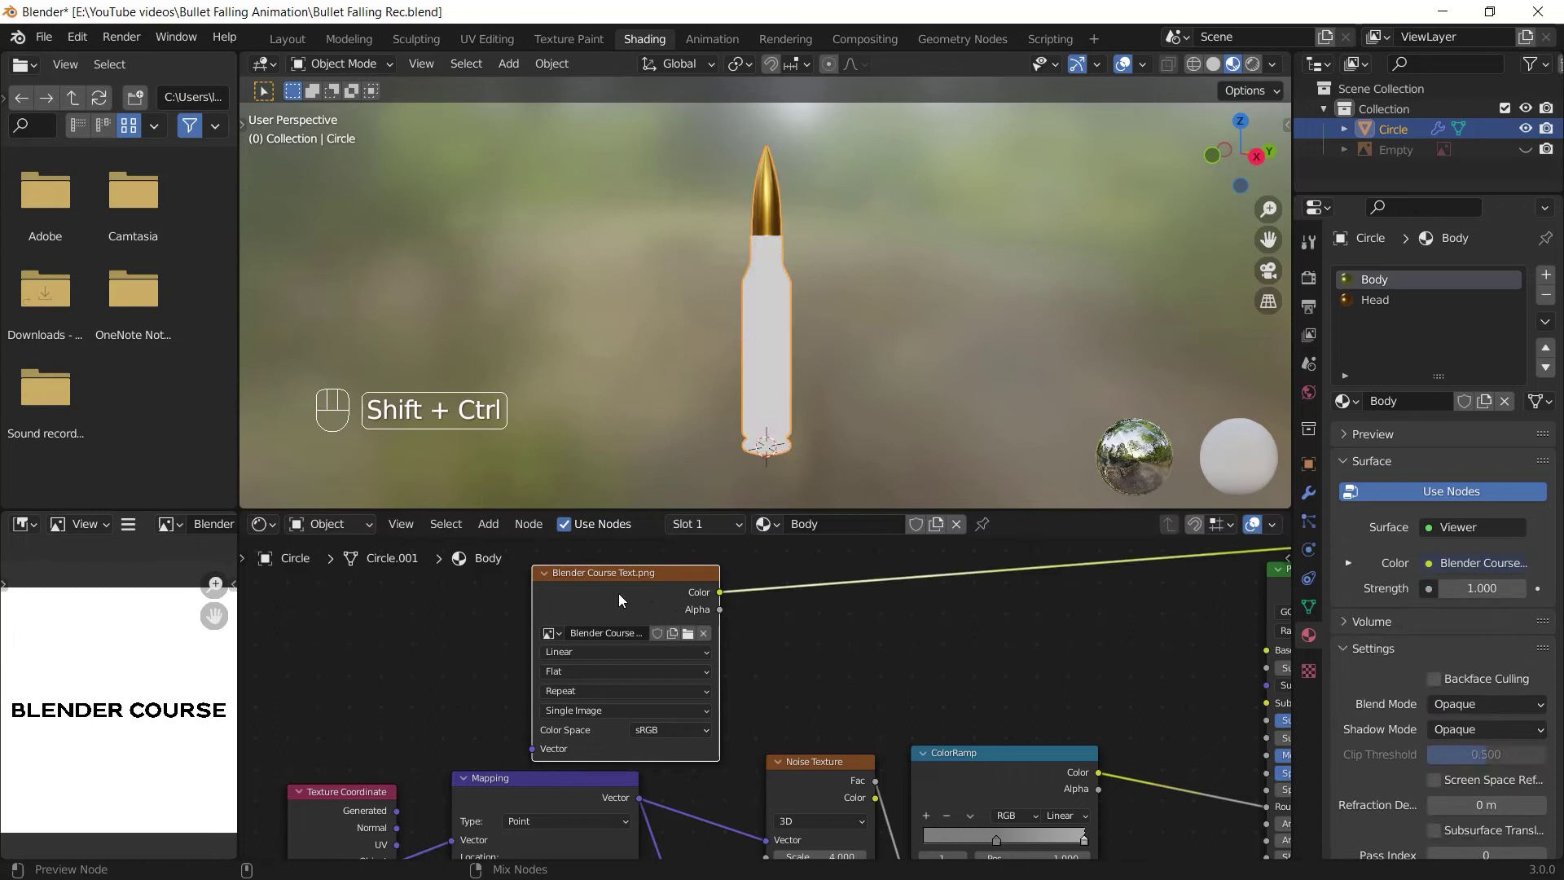
pyautogui.moveTo(679, 343); pyautogui.dragTo(753, 479, button='middle')
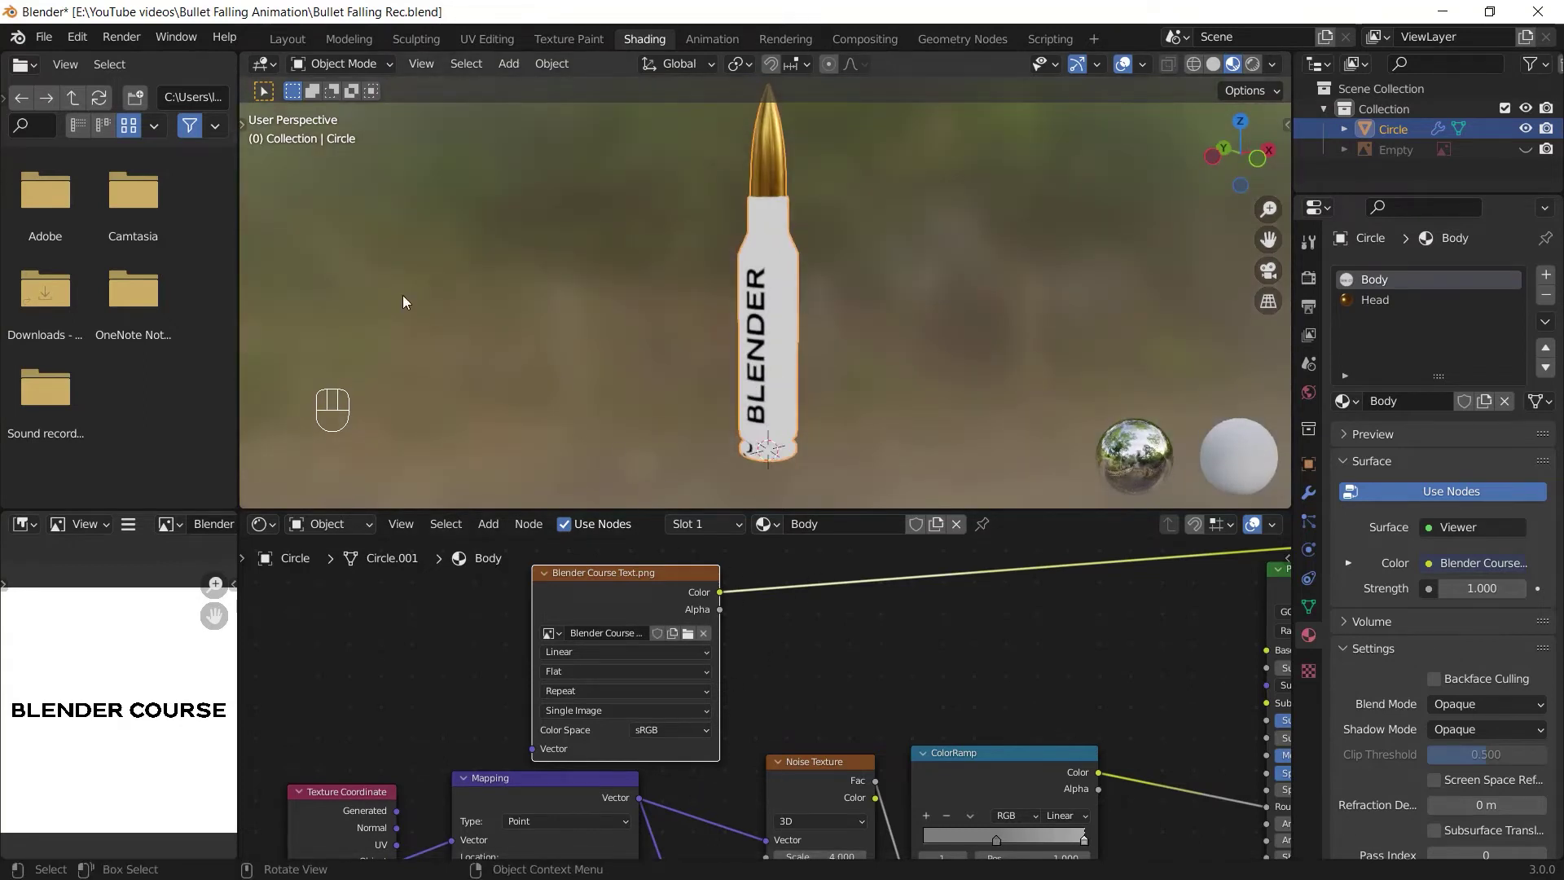
pyautogui.rightClick(1318, 195)
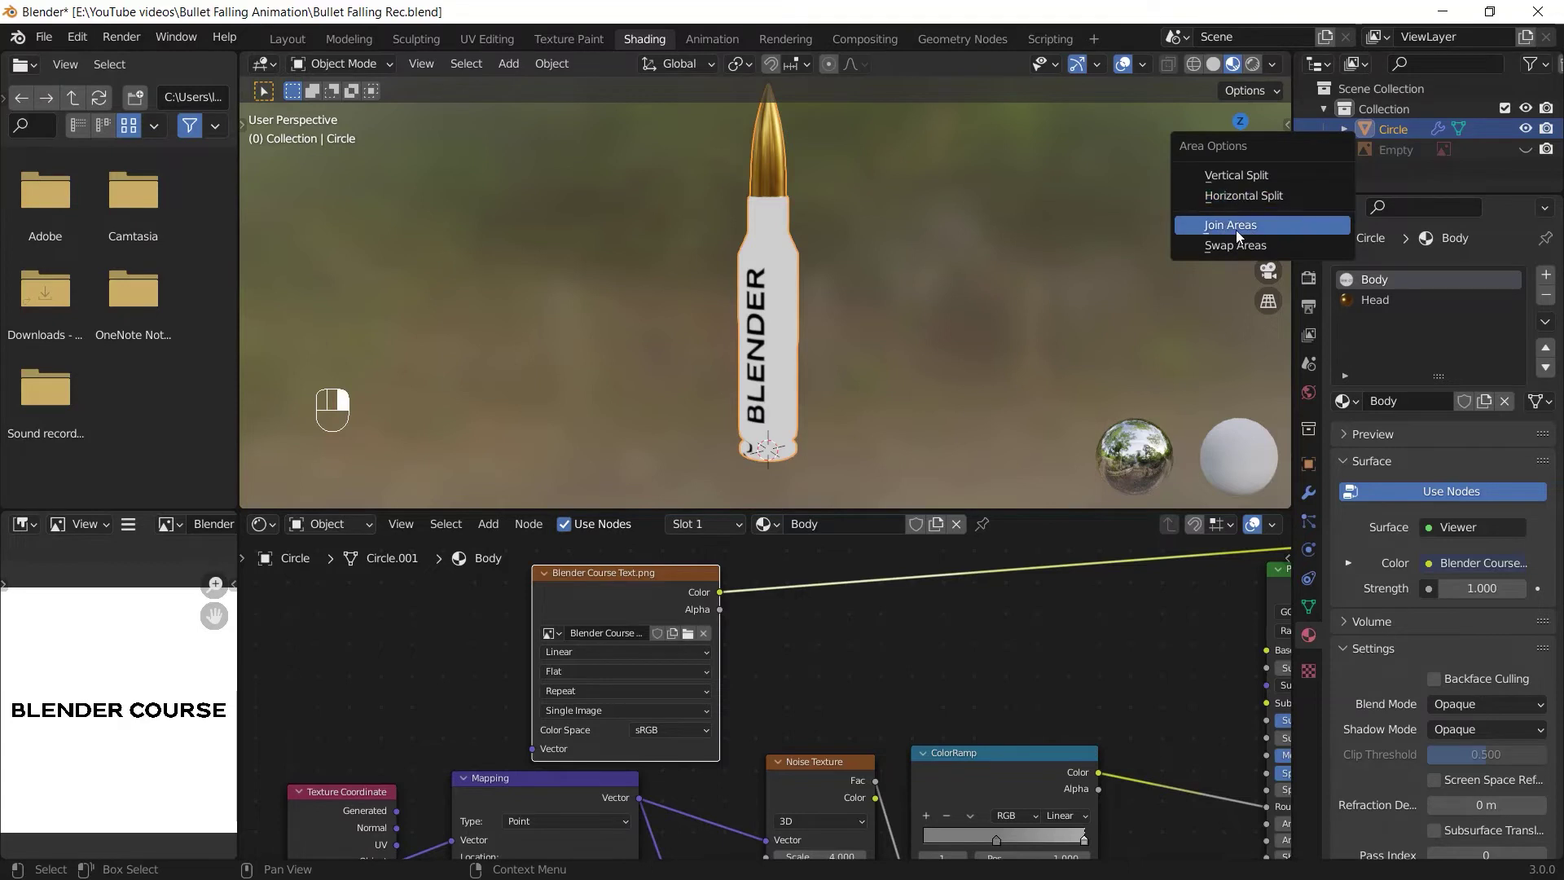
pyautogui.rightClick(238, 275)
pyautogui.click(246, 271)
pyautogui.click(249, 275)
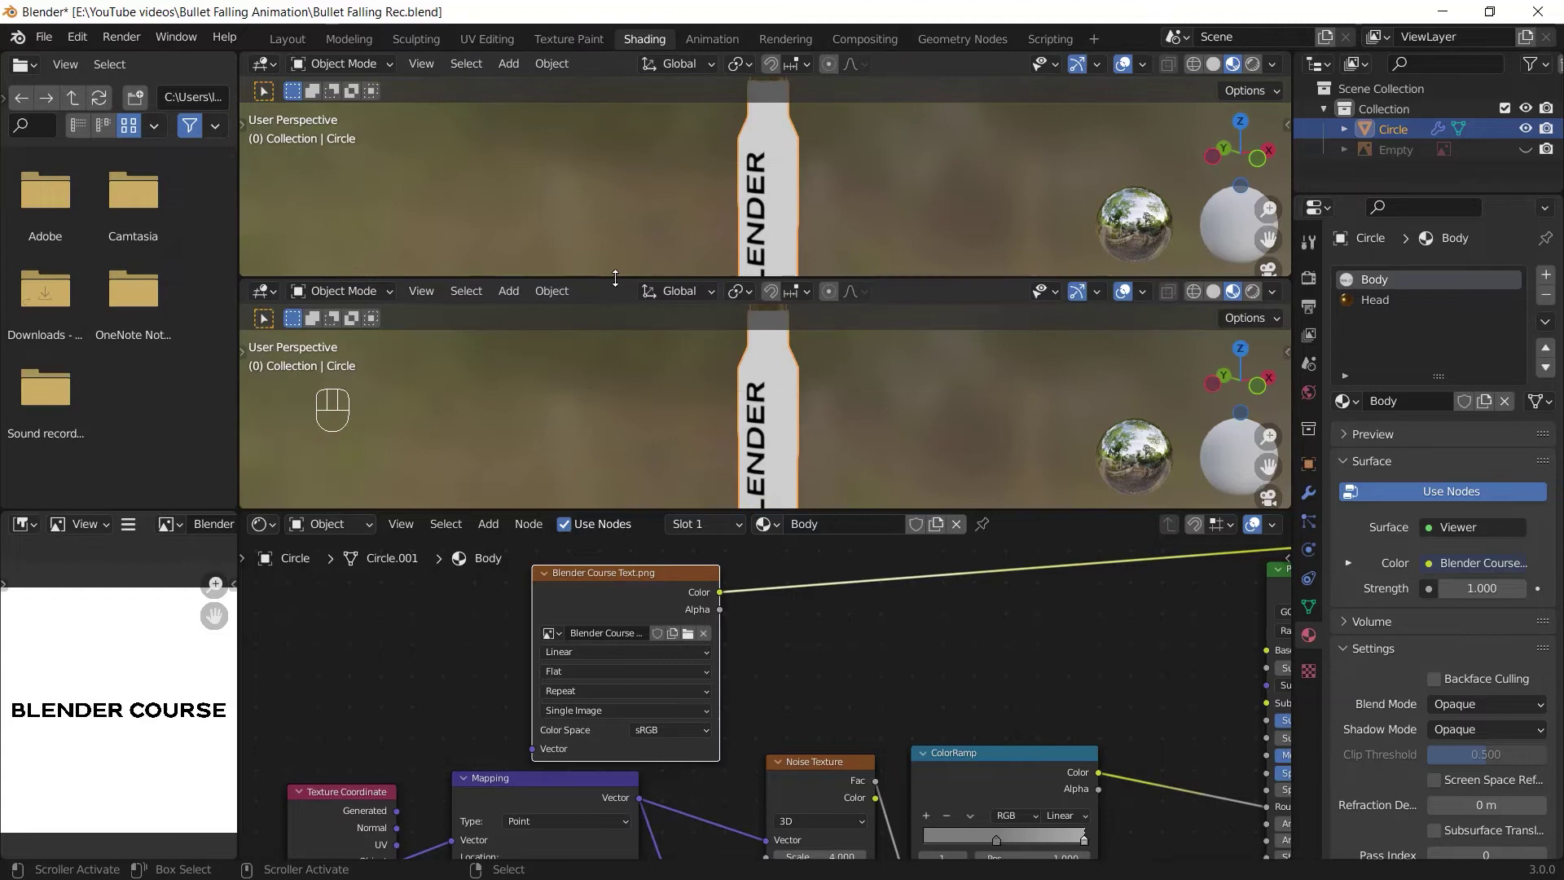
pyautogui.rightClick(539, 281)
pyautogui.click(541, 325)
pyautogui.click(540, 348)
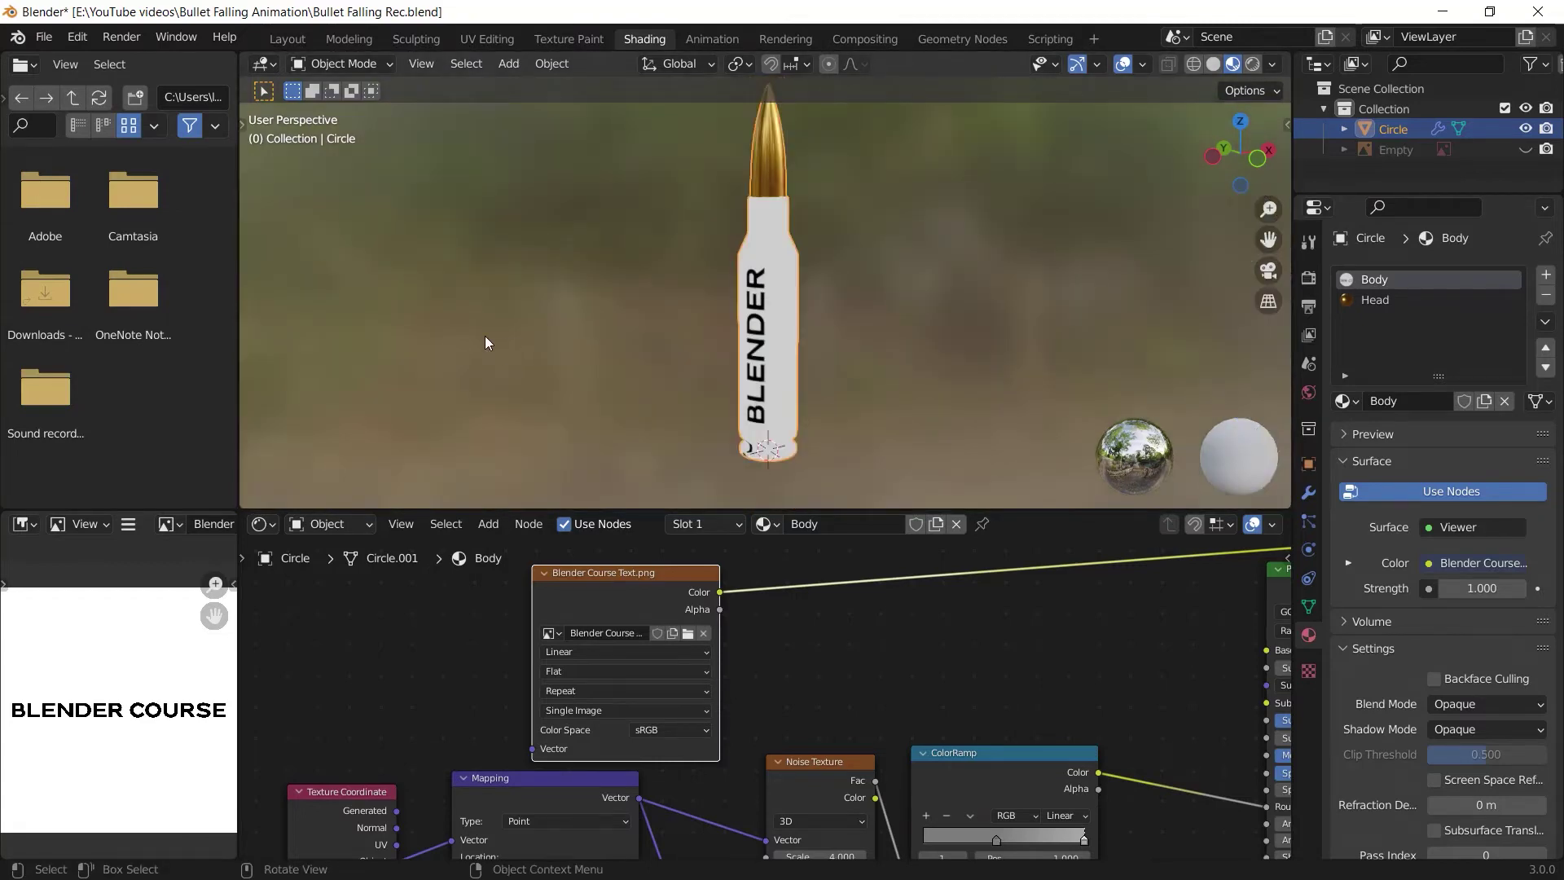
# Join the file browser and image editor areas into their neighbours, leaving a full-height 3D viewport beside a wider full-height shader editor
pyautogui.rightClick(240, 286)
pyautogui.click(238, 287)
pyautogui.click(190, 286)
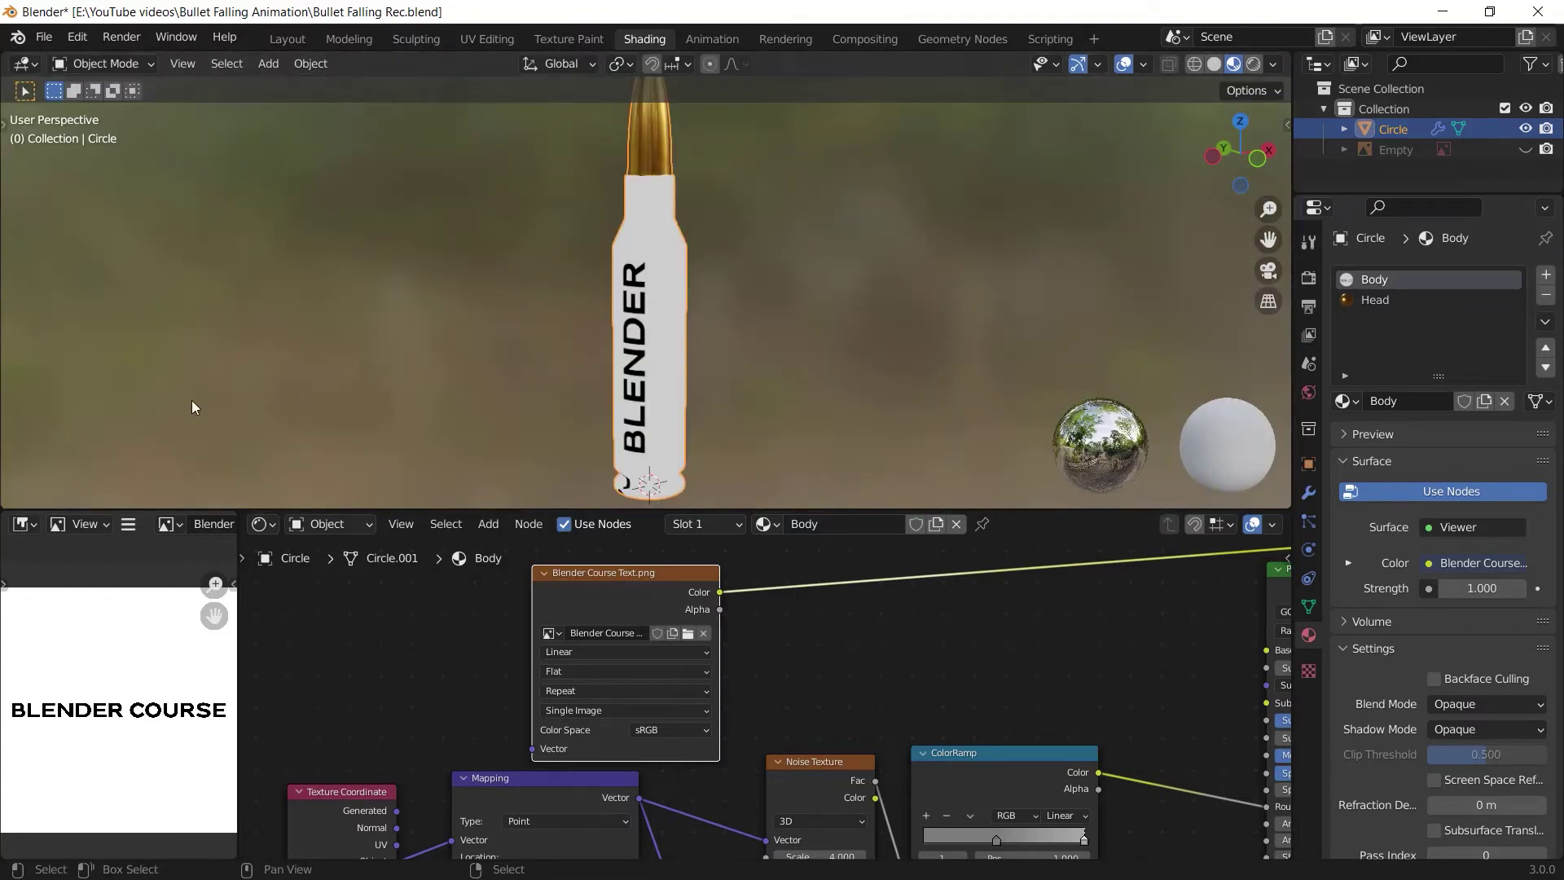
pyautogui.rightClick(191, 505)
pyautogui.click(191, 506)
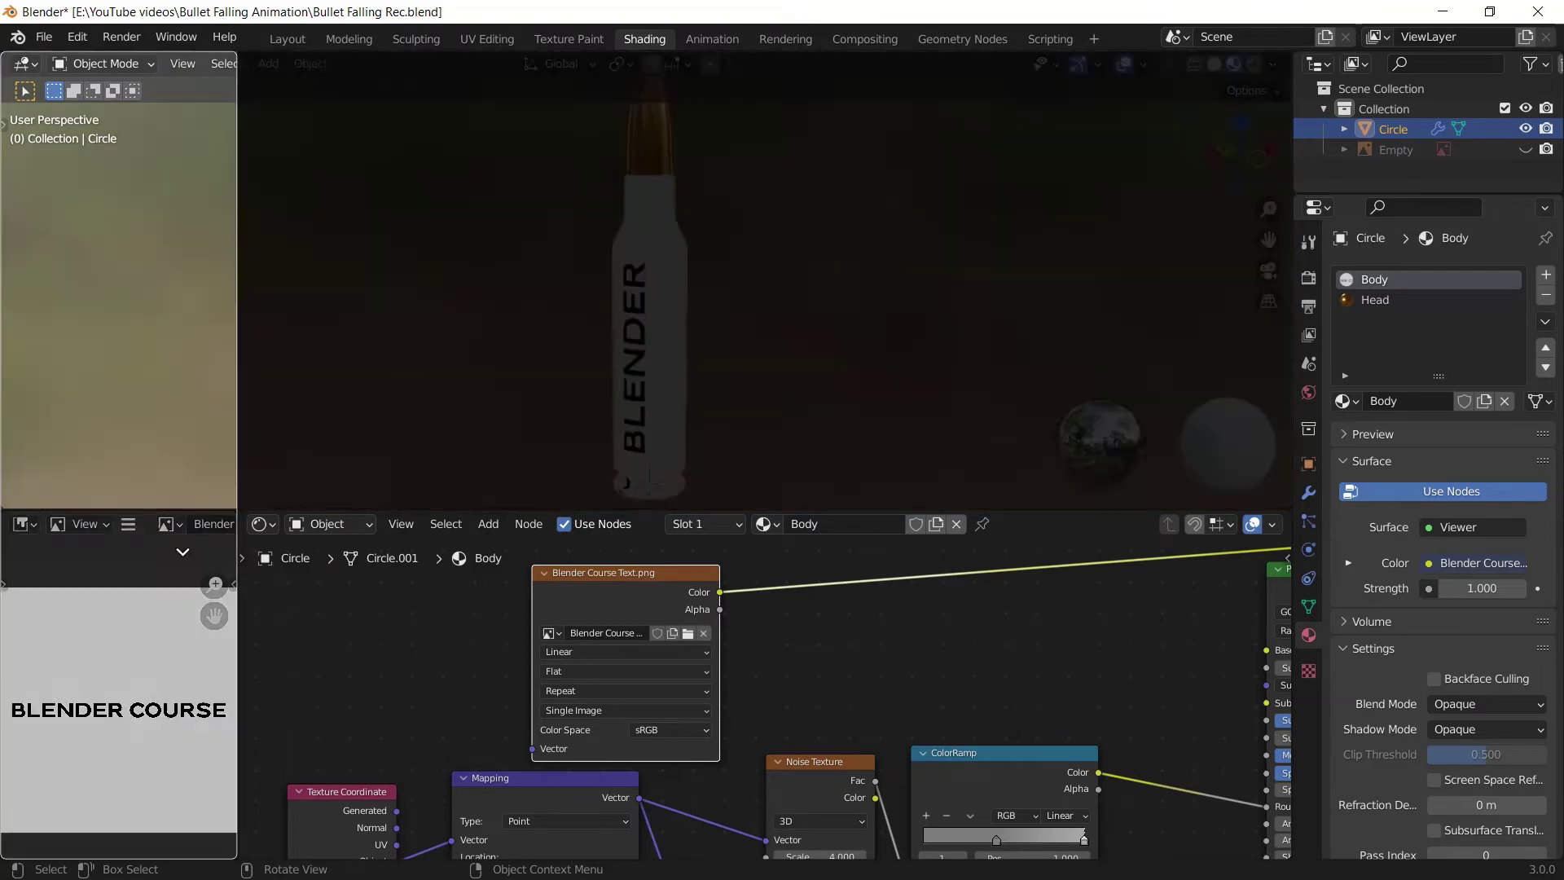
pyautogui.click(247, 477)
pyautogui.moveTo(240, 477); pyautogui.dragTo(593, 469)
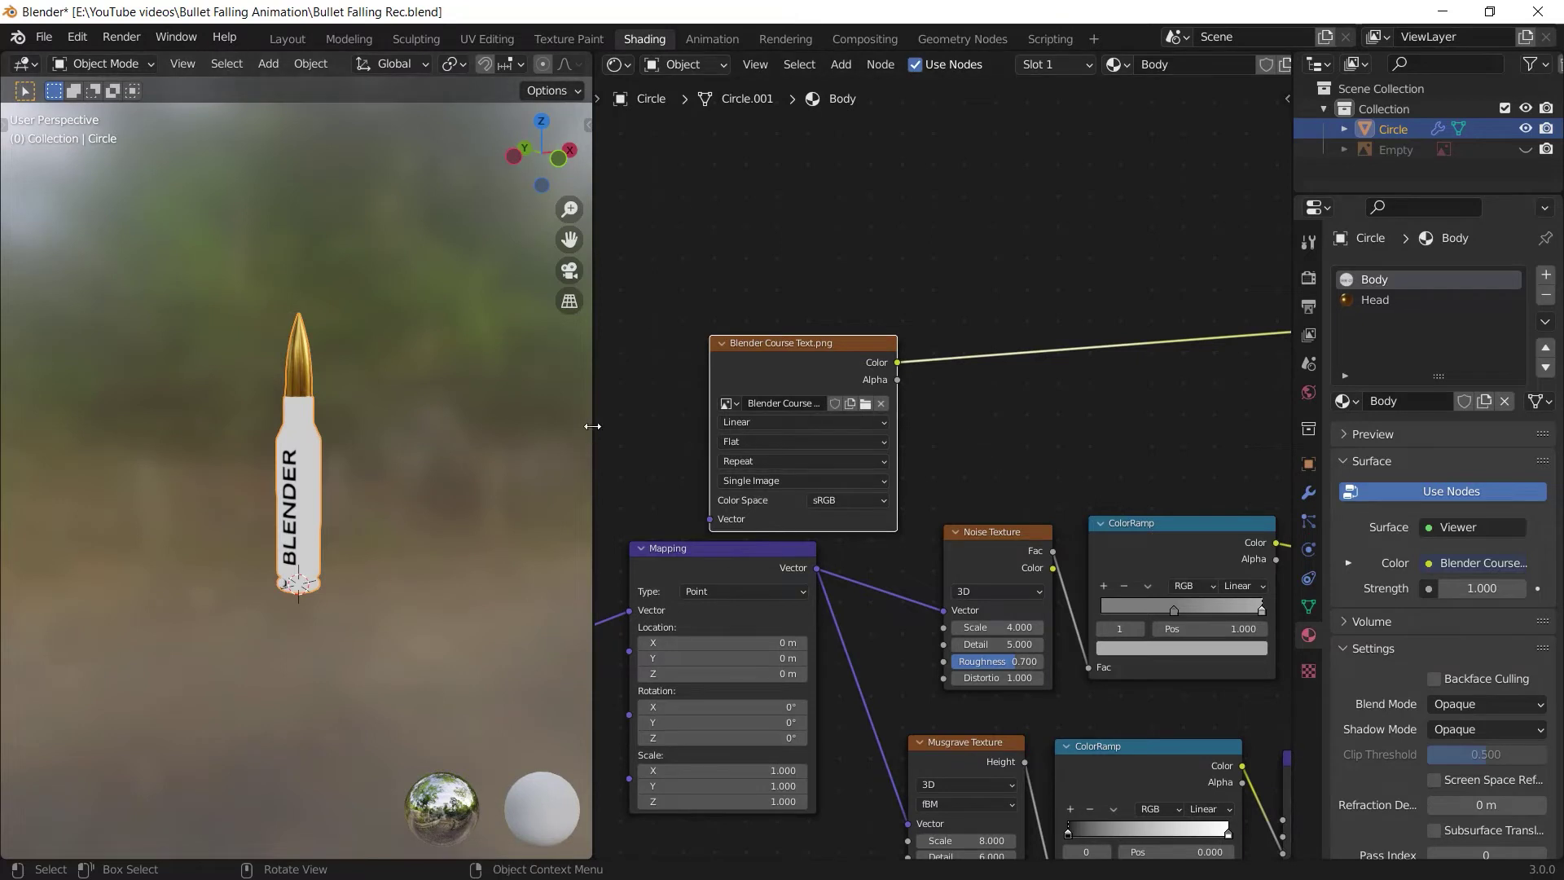
# Split the shader editor horizontally and change its lower area to a UV Editor
pyautogui.rightClick(592, 426)
pyautogui.click(507, 397)
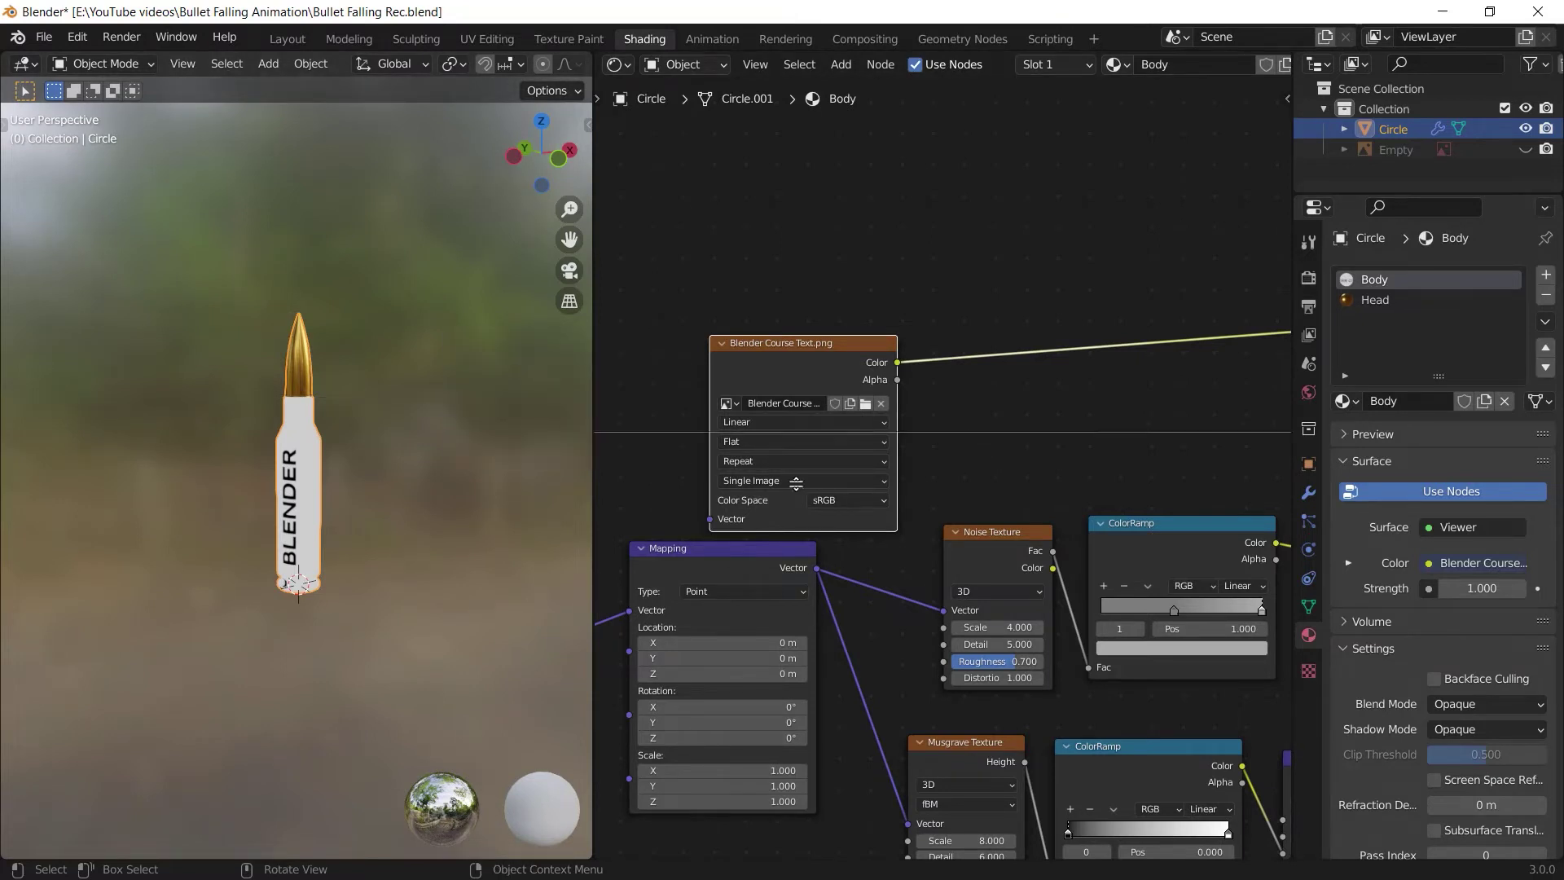
pyautogui.click(881, 498)
pyautogui.click(617, 512)
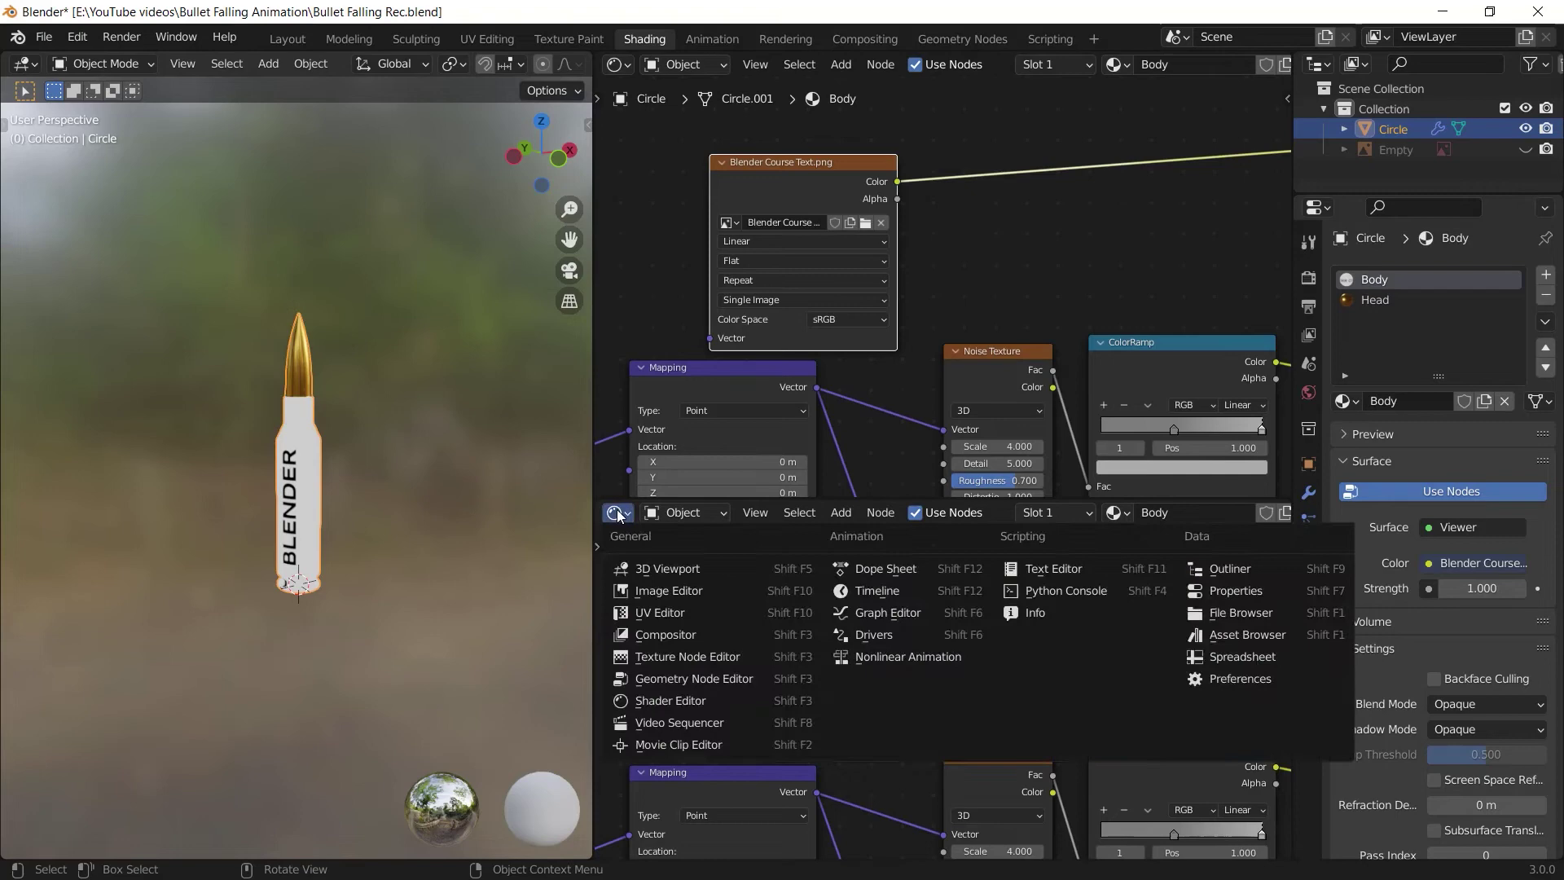
pyautogui.click(649, 613)
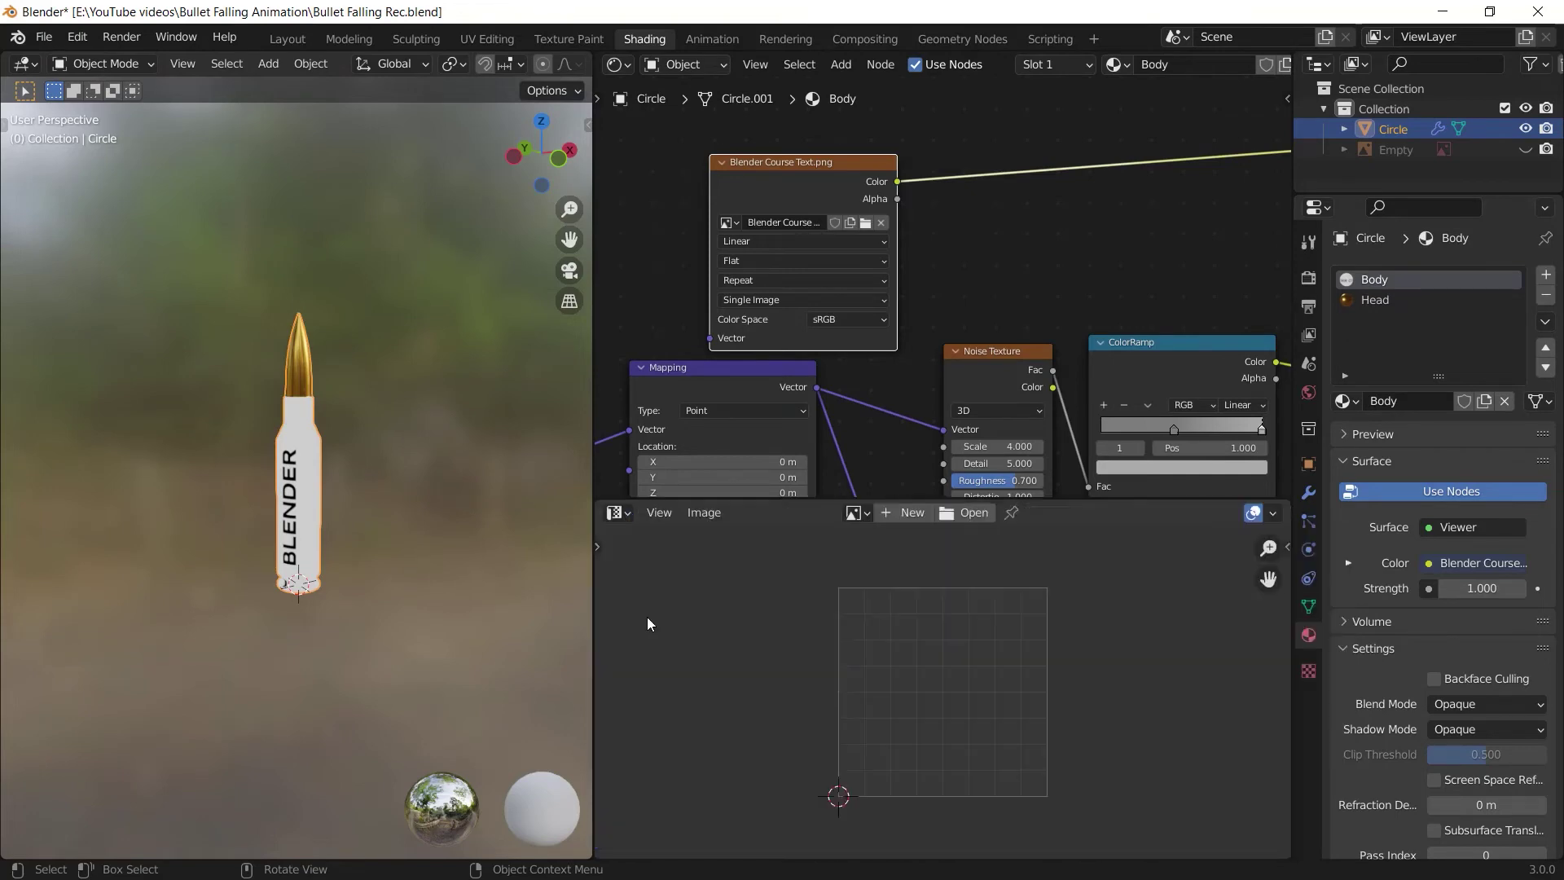
# Put the bullet in Edit Mode, frame its UV layout over the text image, and turn off the 3D viewport overlays
pyautogui.press('Tab')
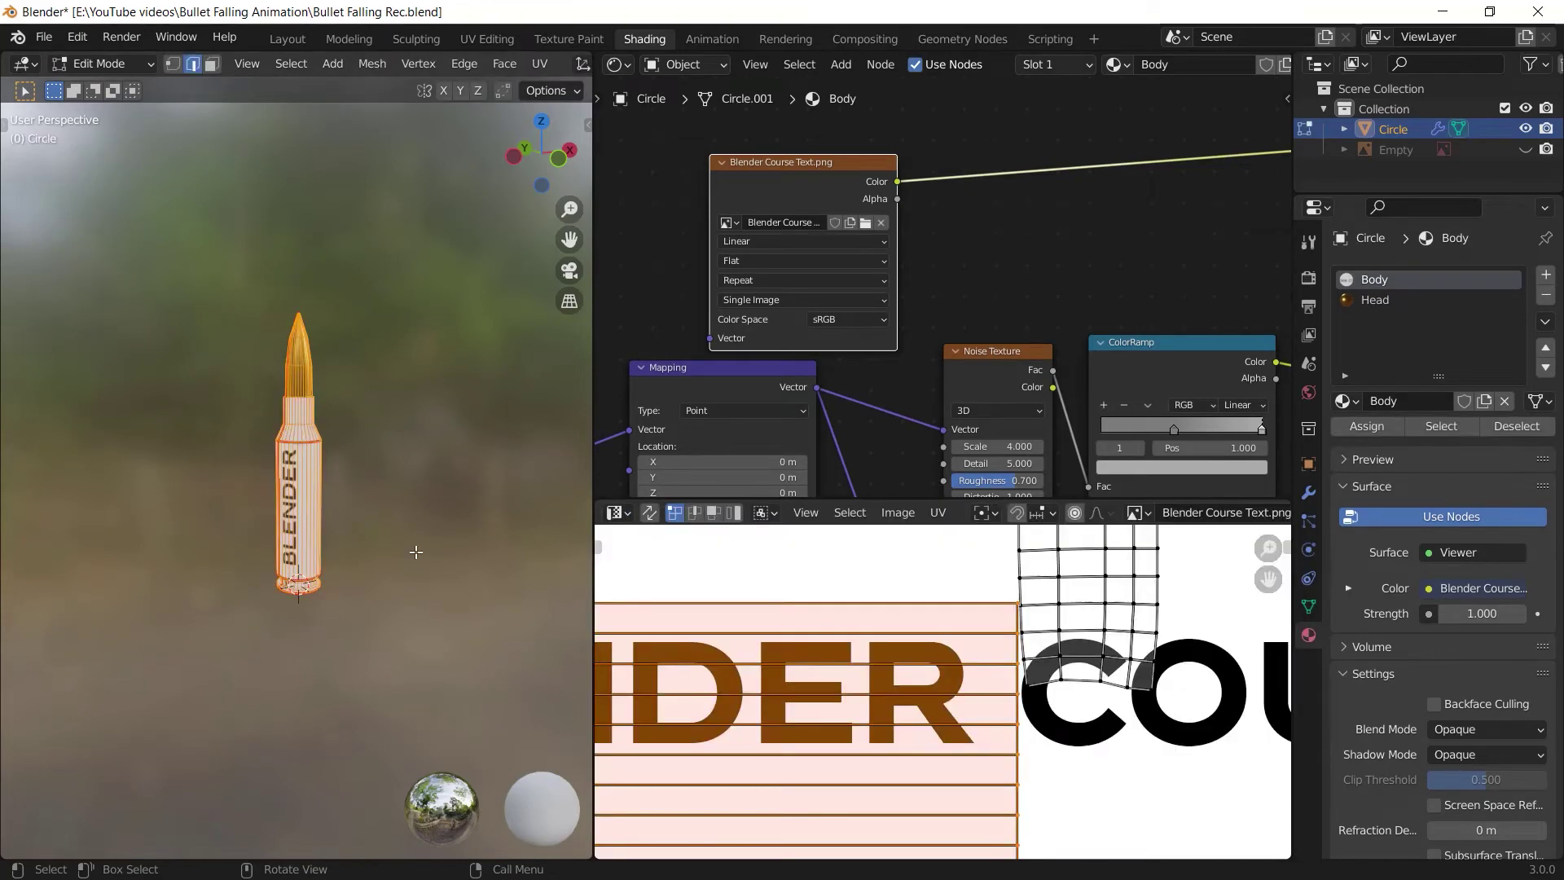
pyautogui.scroll(-3, 1175, 791)
pyautogui.scroll(-1, 1175, 791)
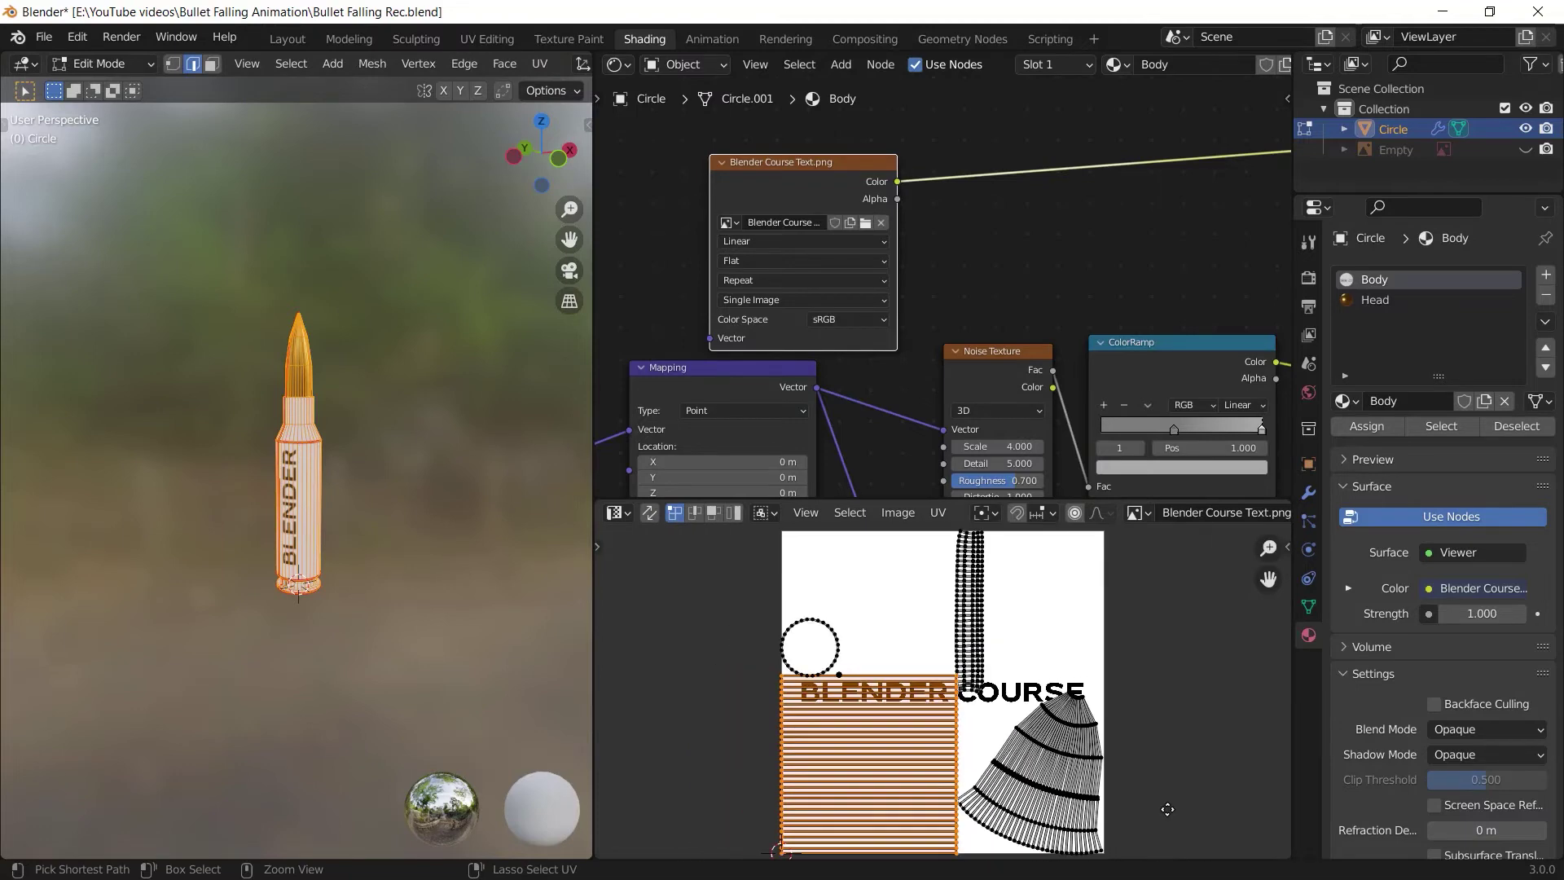
pyautogui.scroll(-5, 492, 75)
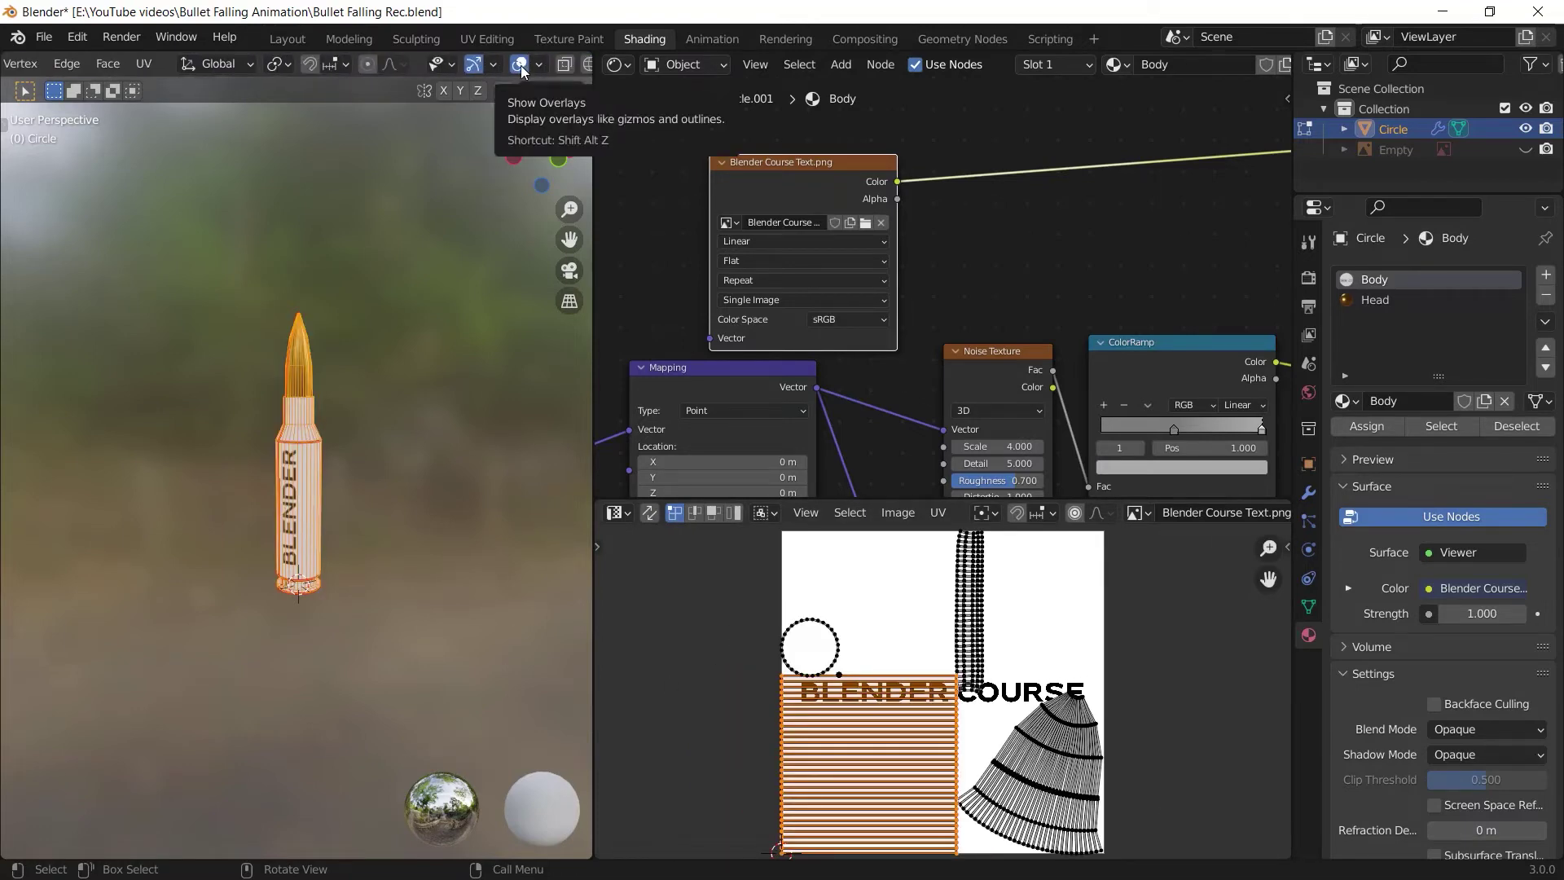
pyautogui.click(520, 66)
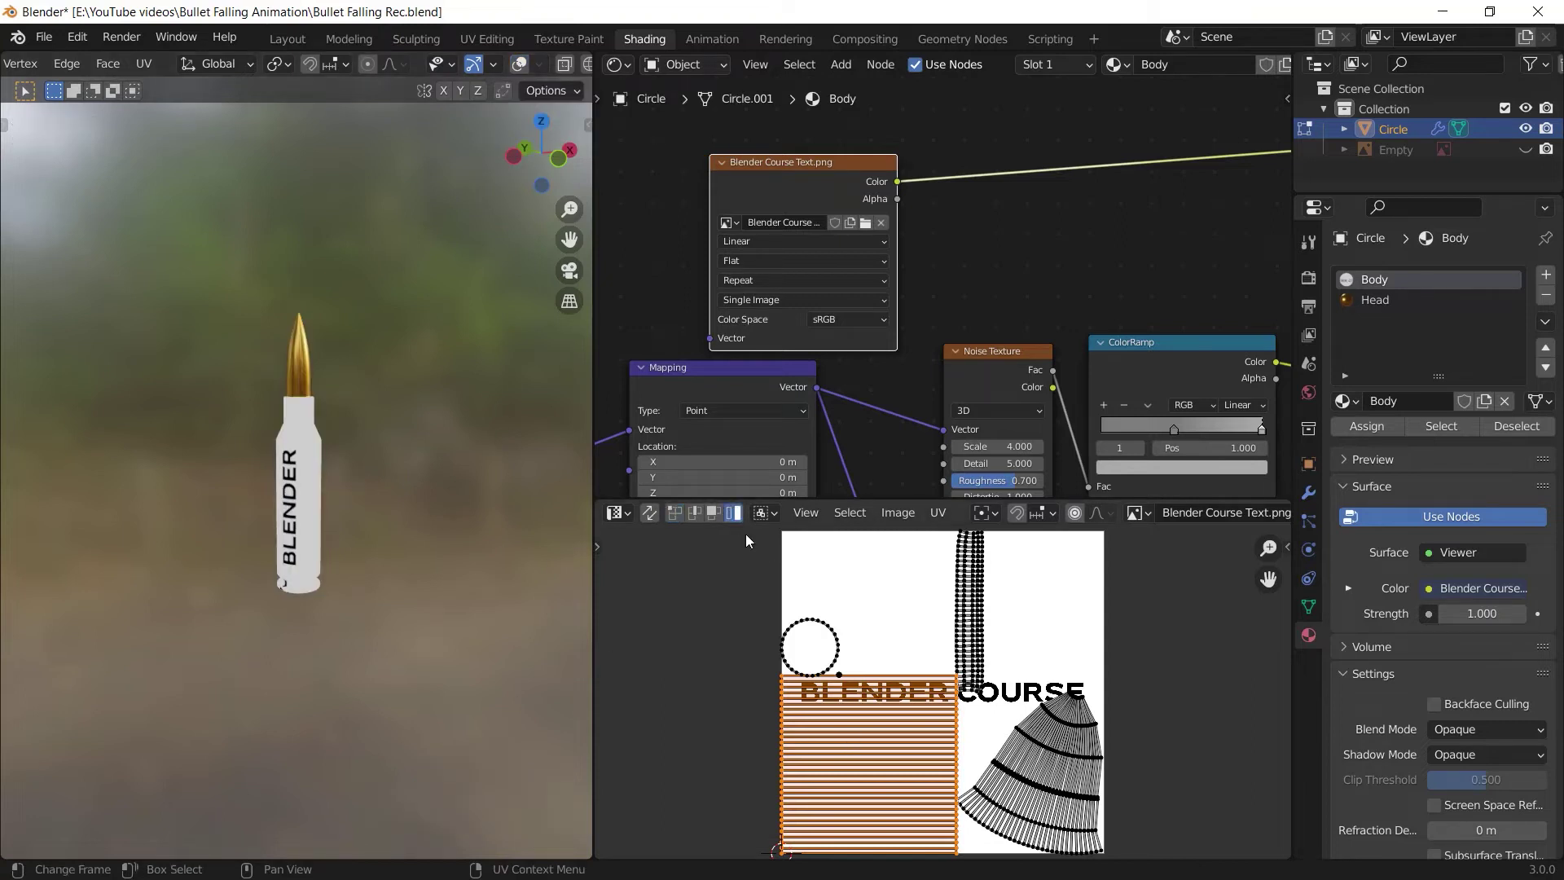
# Compare UV selection modes by selecting several whole islands, then individual faces of the rectangular casing island
pyautogui.click(1072, 728)
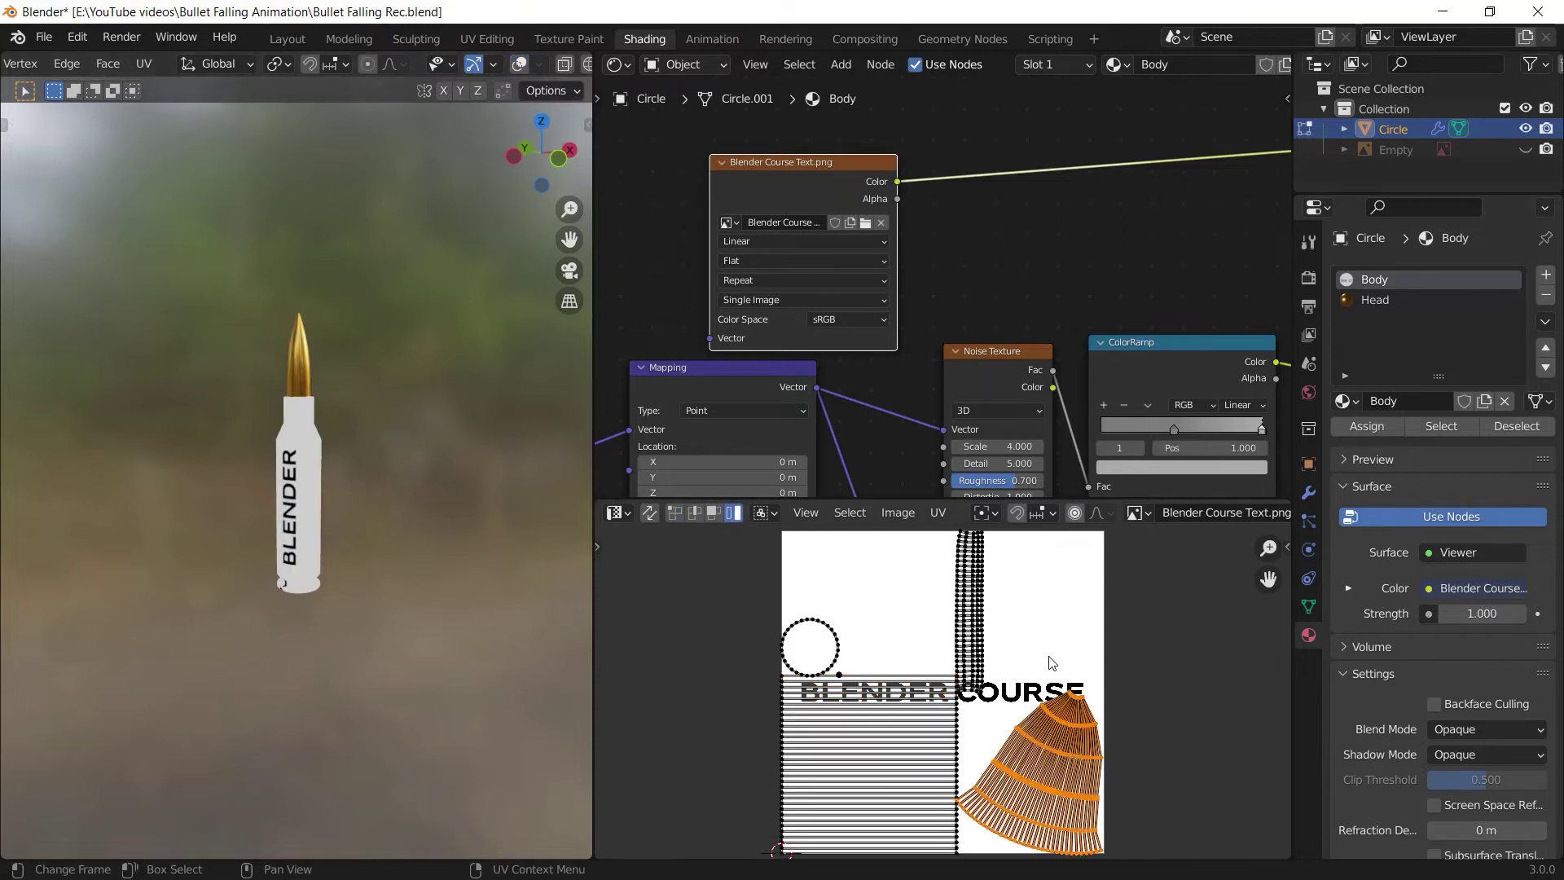
pyautogui.click(978, 574)
pyautogui.click(789, 648)
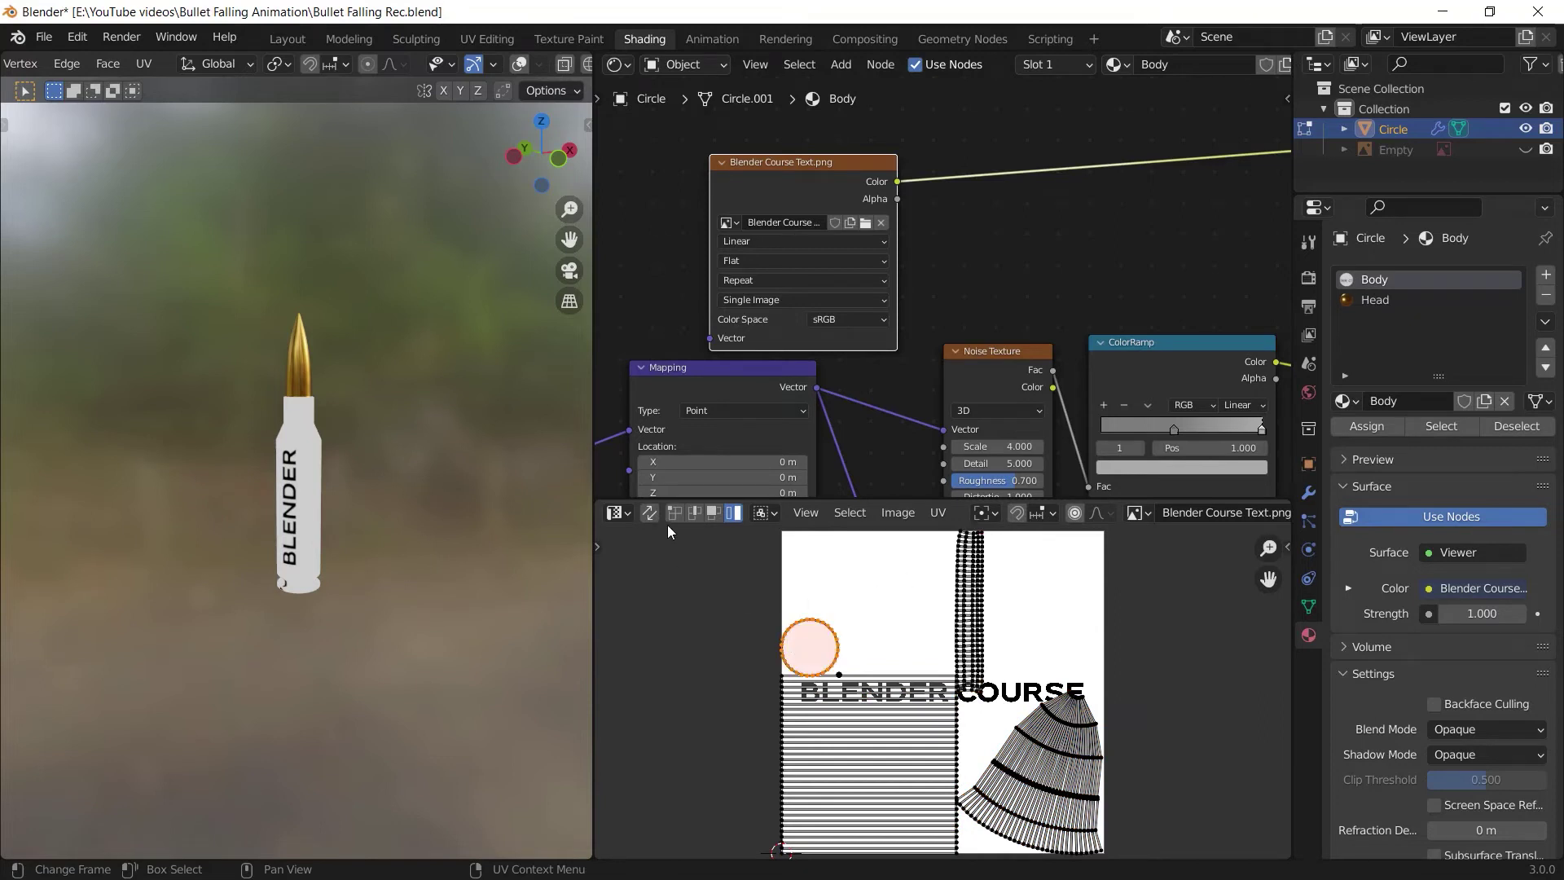
pyautogui.click(960, 705)
pyautogui.click(713, 513)
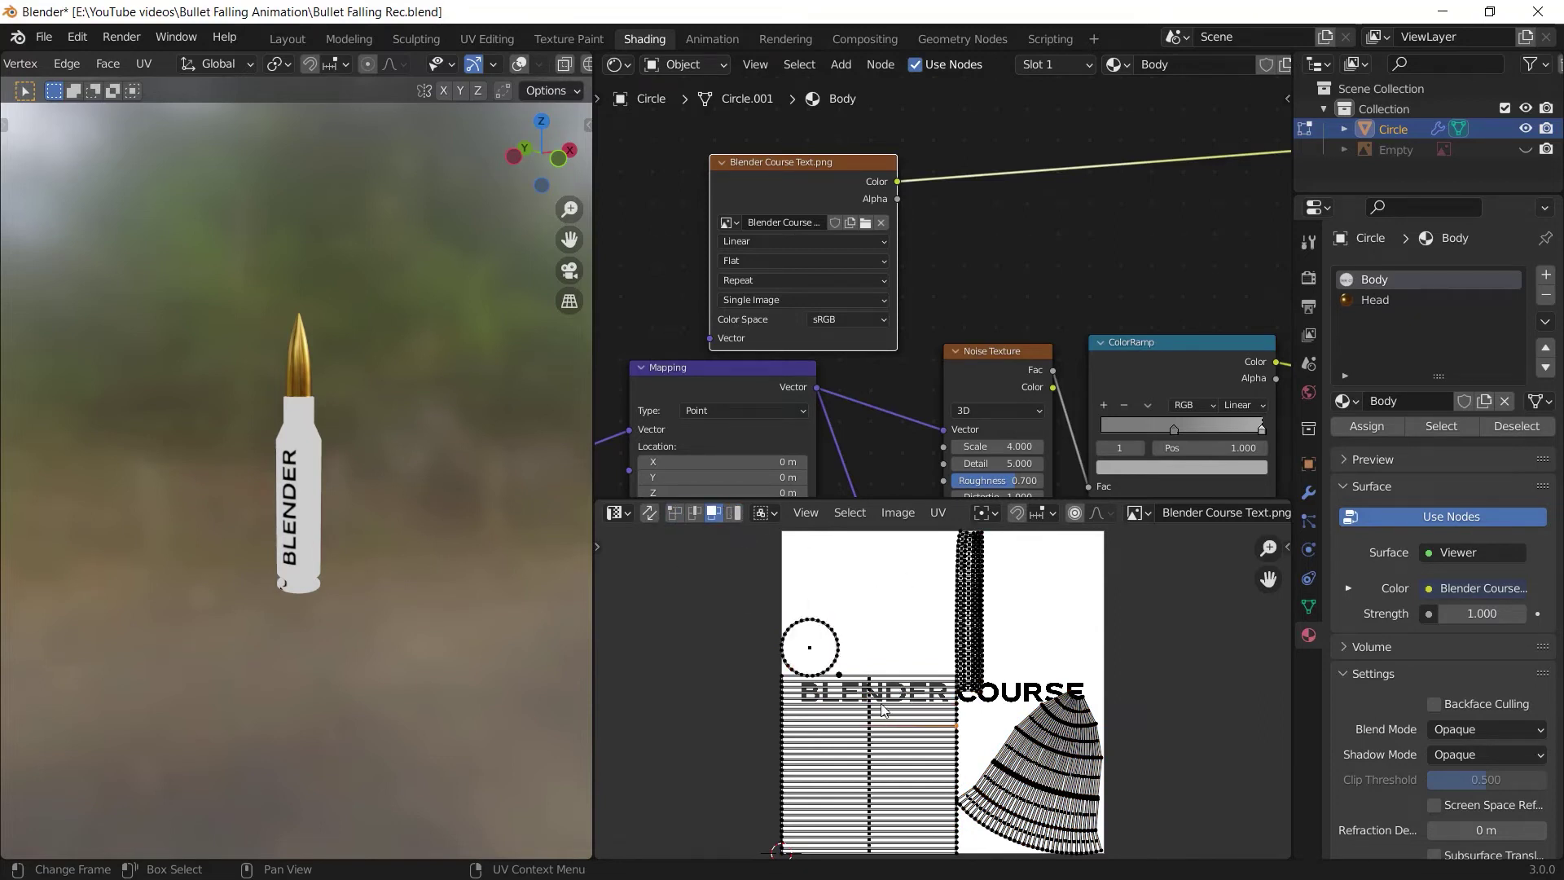
pyautogui.click(915, 739)
pyautogui.click(890, 767)
pyautogui.click(871, 798)
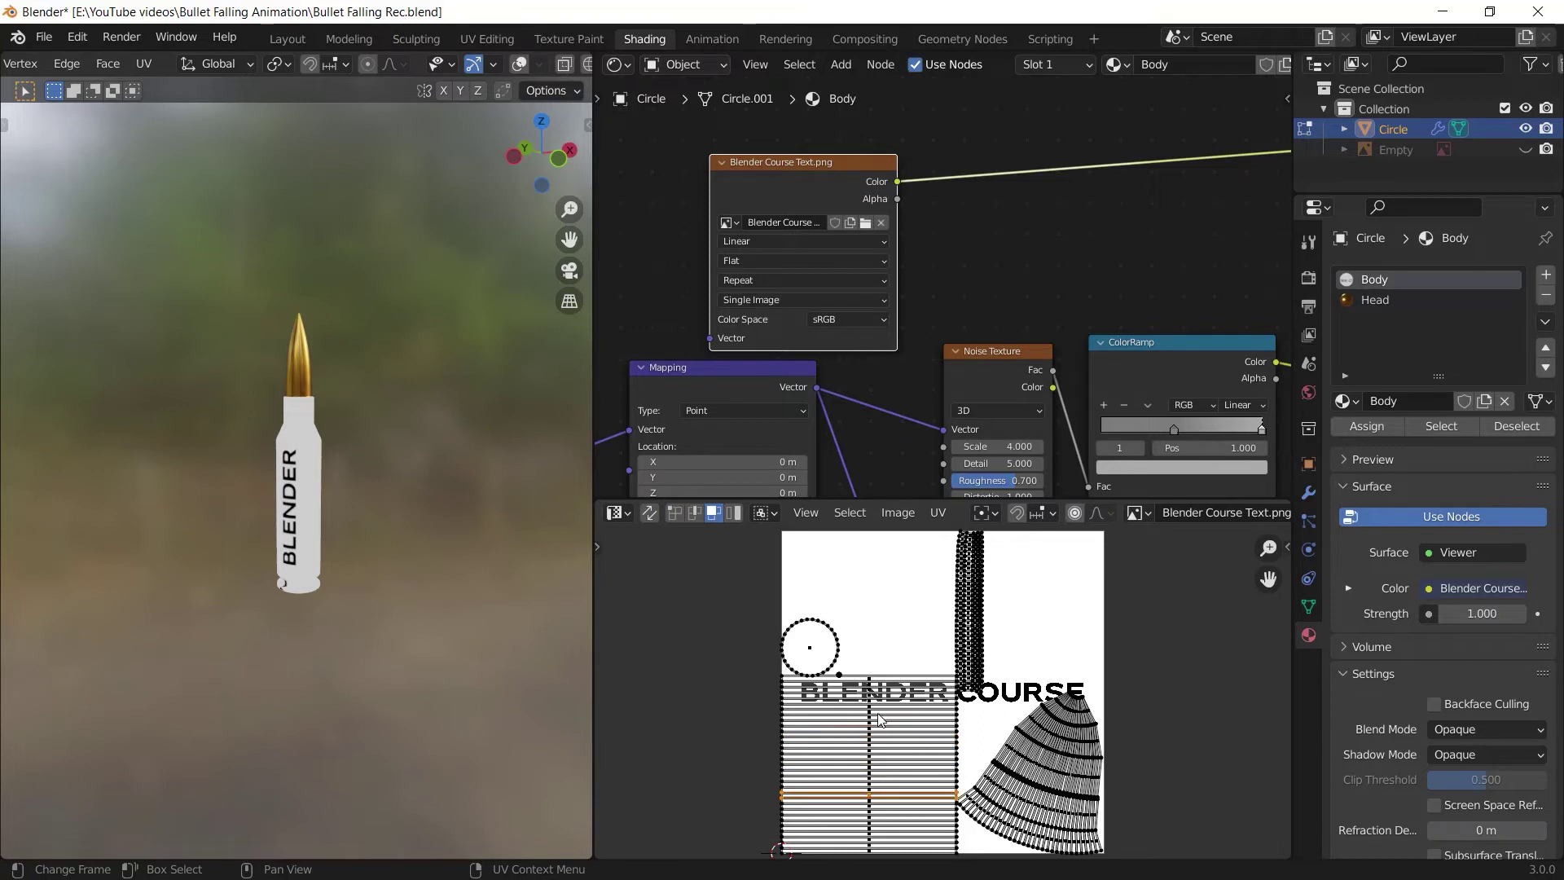
# Select the strip, cone-shaped and circular UV islands in island mode and move them off the image, beyond its right edge
pyautogui.click(733, 511)
pyautogui.click(985, 644)
pyautogui.keyDown('shift'); pyautogui.click(1033, 782); pyautogui.keyUp('shift')
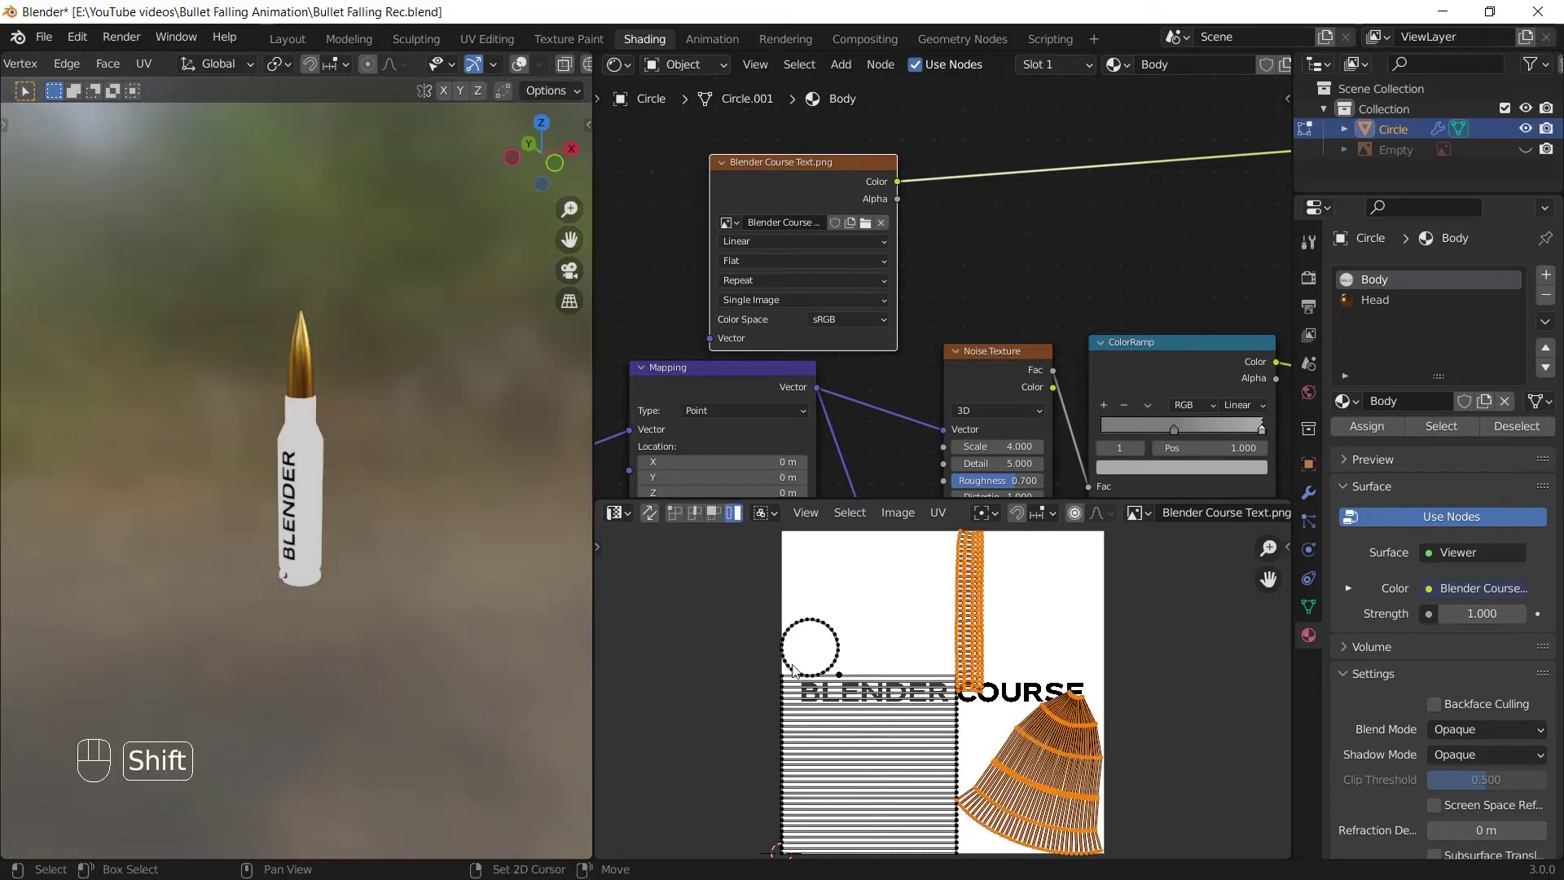
pyautogui.keyDown('shift'); pyautogui.click(767, 639); pyautogui.keyUp('shift')
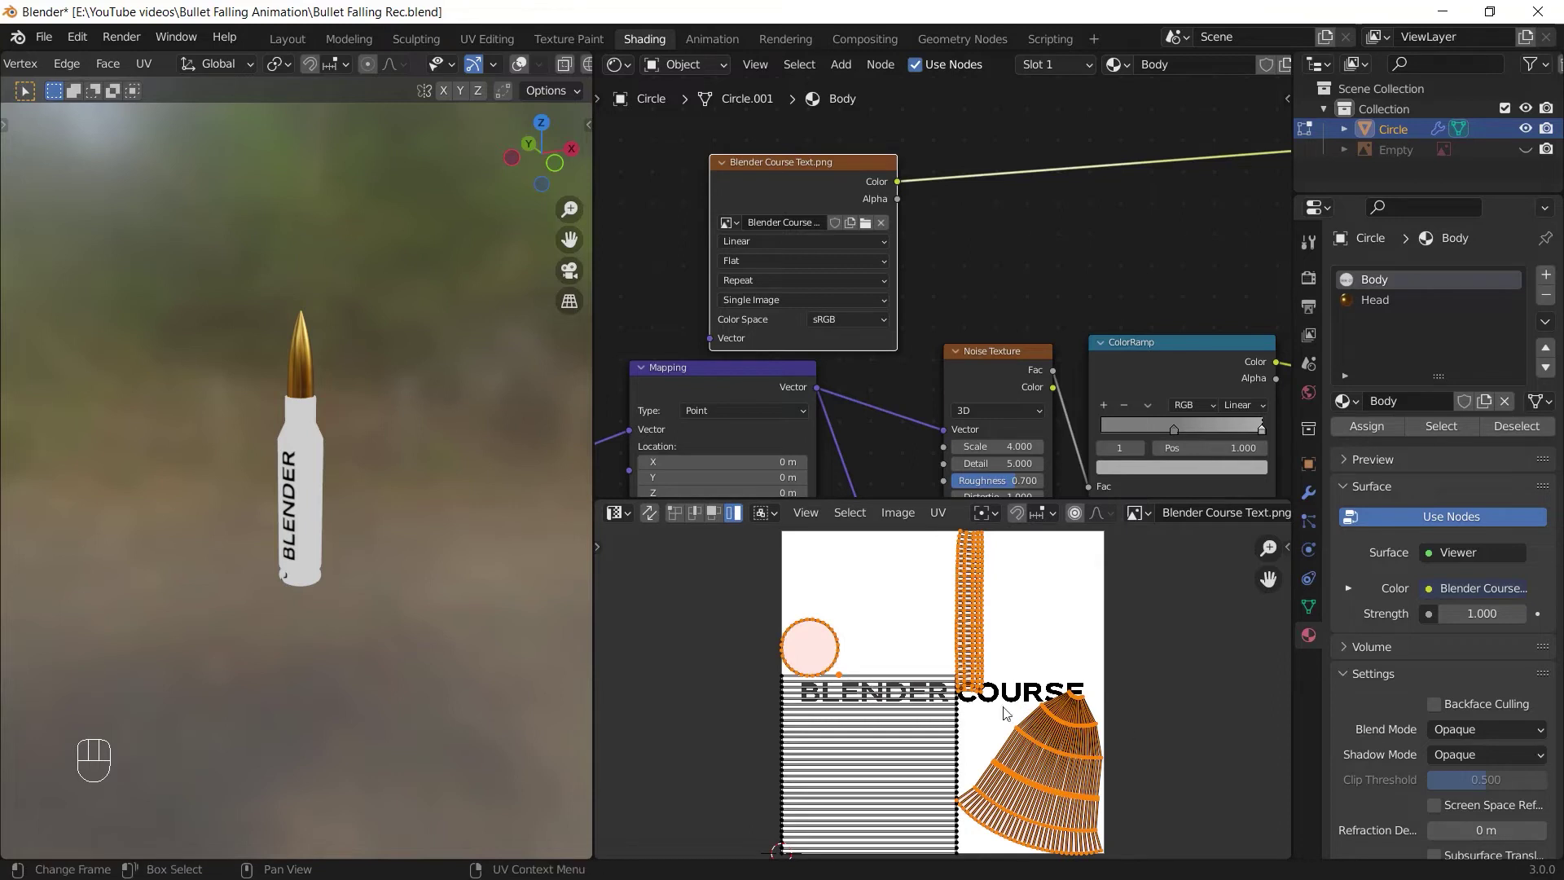
pyautogui.keyDown('ctrl'); pyautogui.moveTo(1101, 714); pyautogui.dragTo(975, 696, button='middle'); pyautogui.keyUp('ctrl')
pyautogui.press('g')
pyautogui.click(632, 724)
pyautogui.press('g')
pyautogui.press('r')
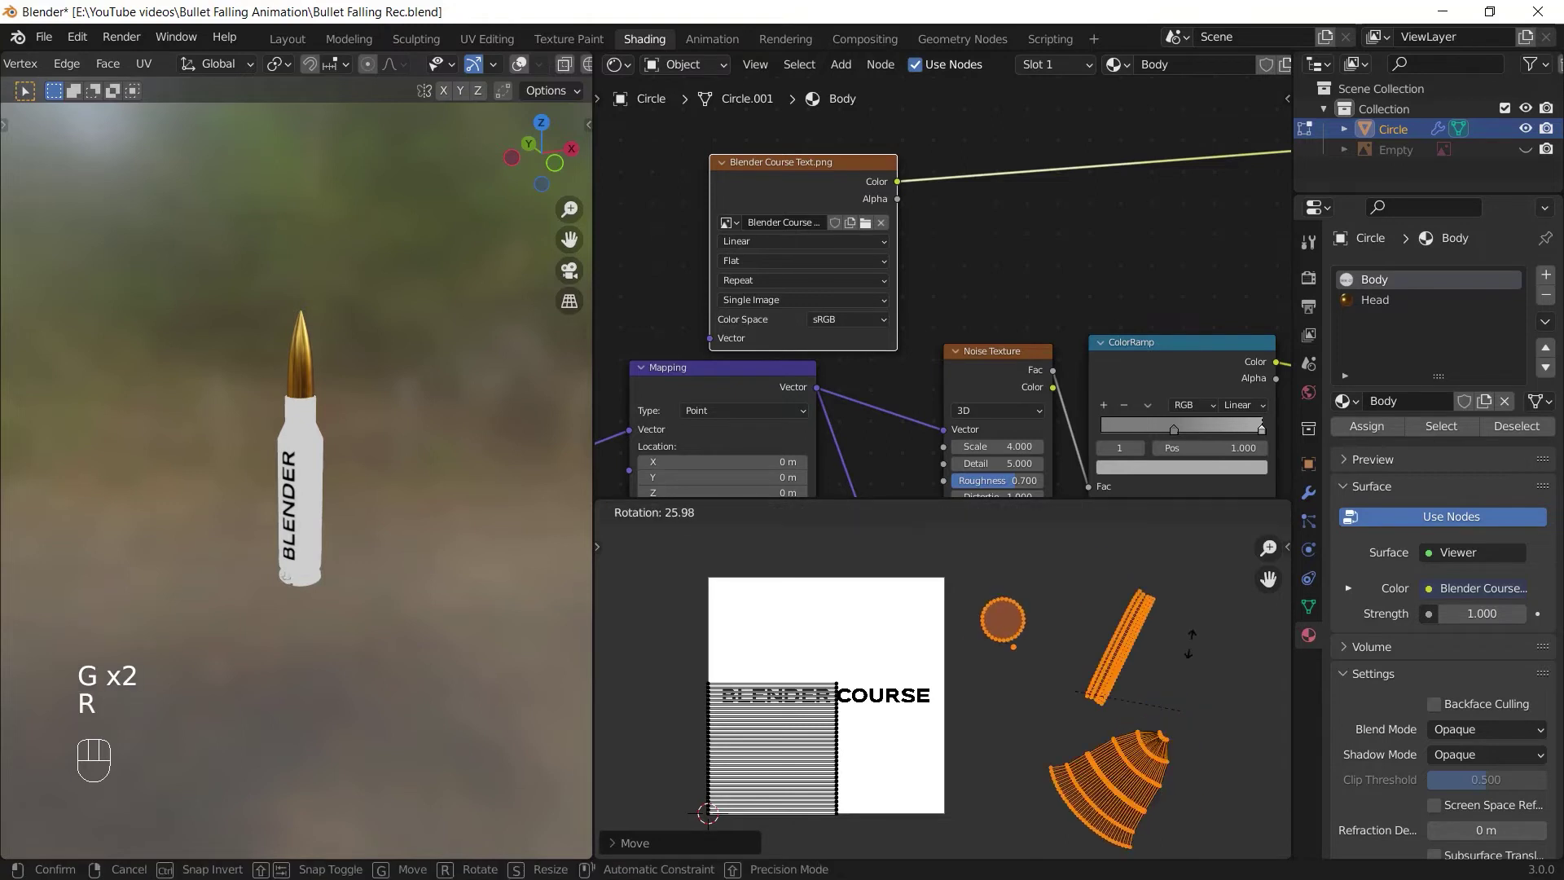
pyautogui.press('s')
pyautogui.rightClick(1203, 618)
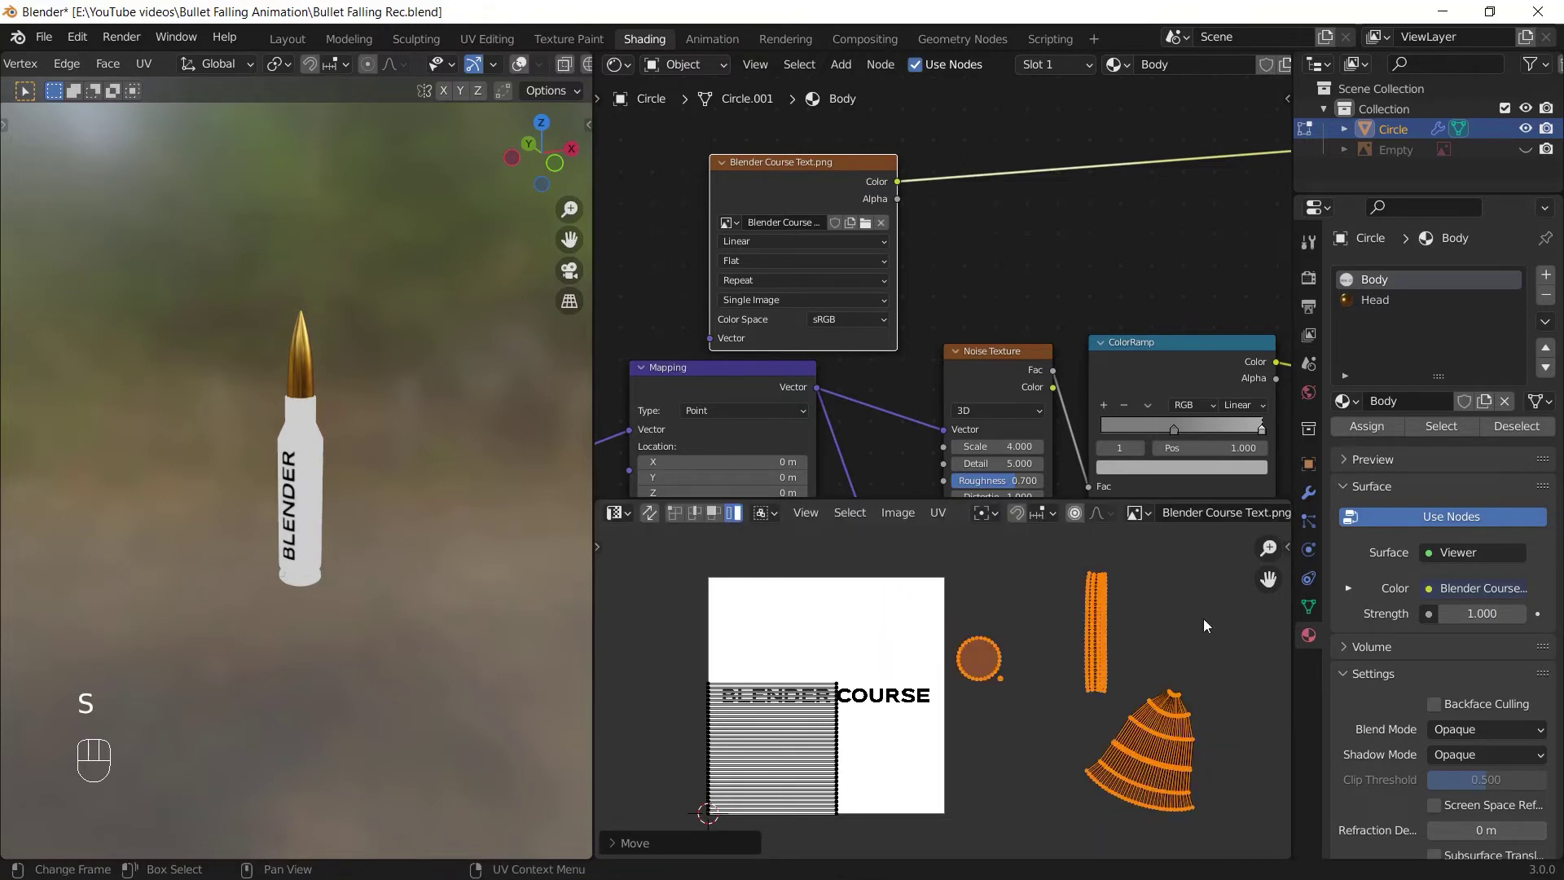
# Set the image texture's extension mode to Extend
pyautogui.click(739, 281)
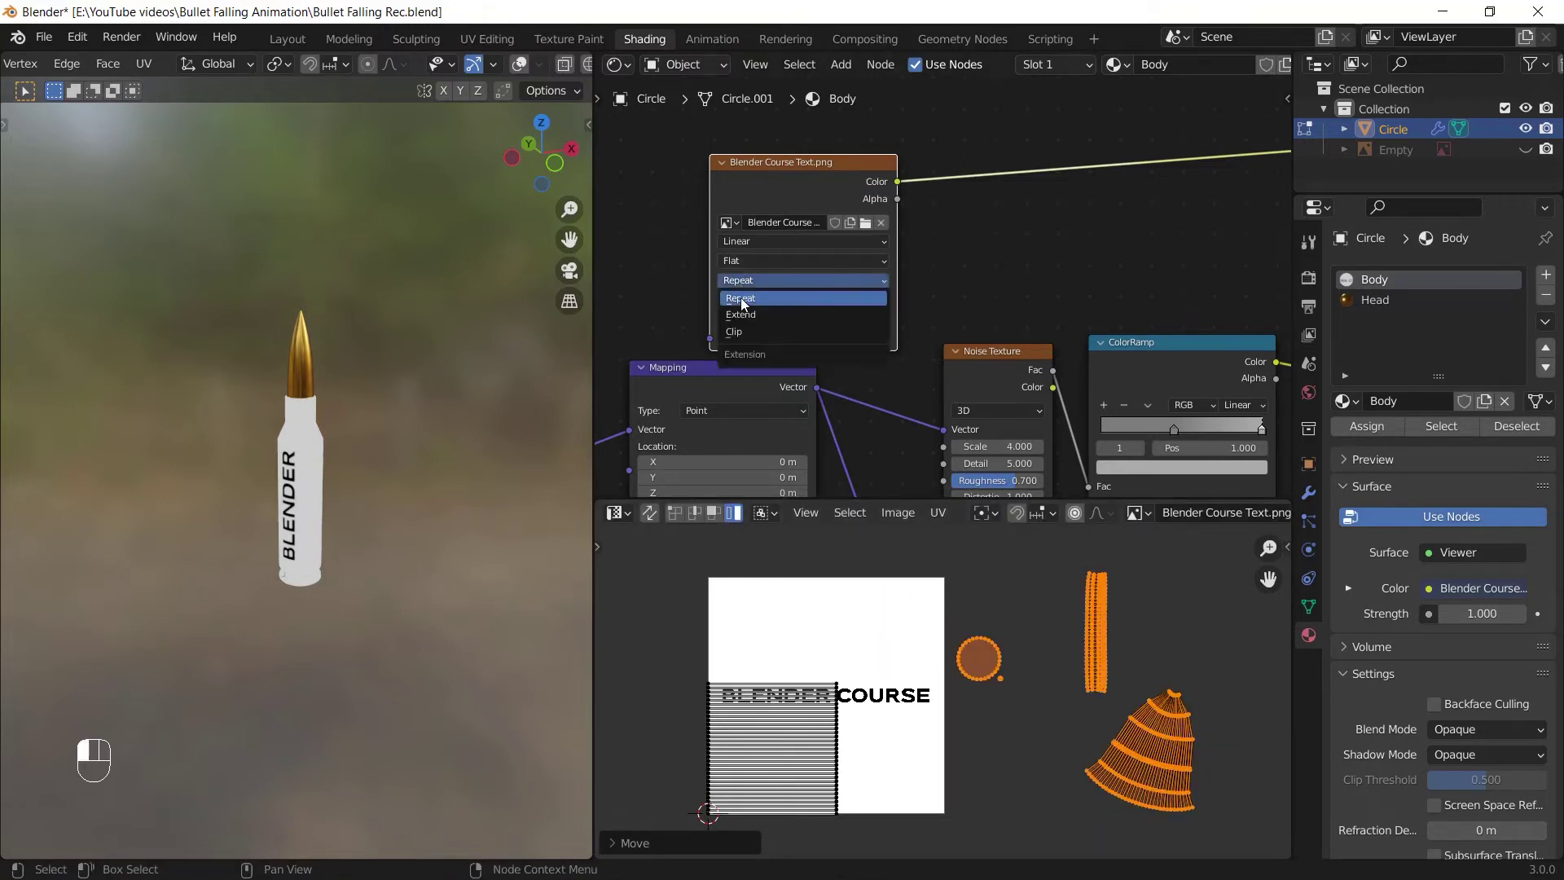
pyautogui.click(741, 318)
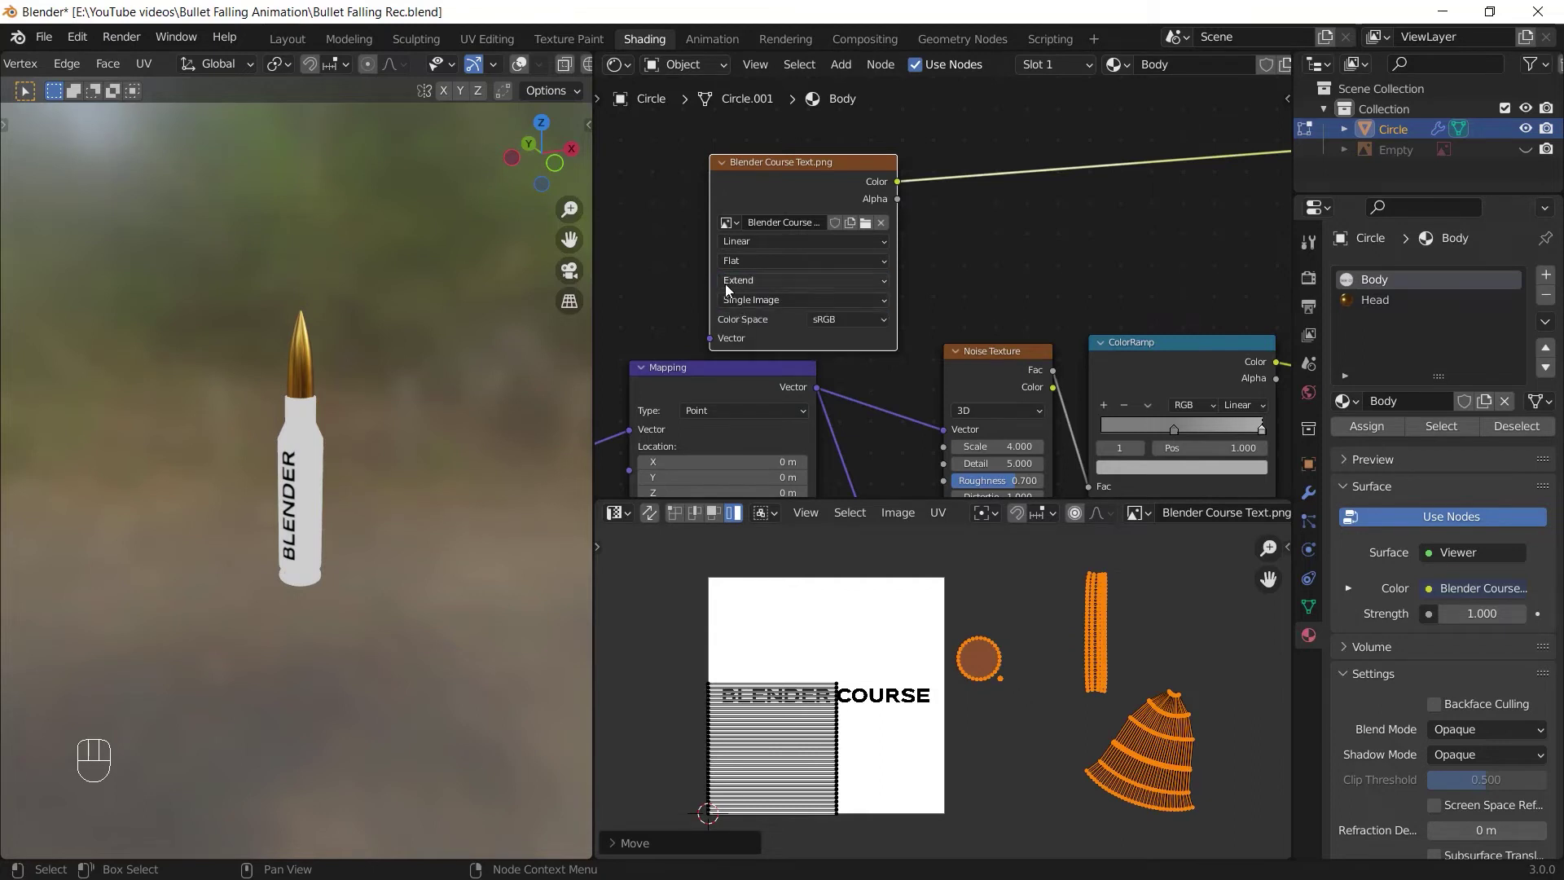
# Select the rectangular casing island and scale and move it until it encloses the whole BLENDER COURSE text on the image
pyautogui.keyDown('ctrl'); pyautogui.moveTo(1059, 689); pyautogui.dragTo(1062, 726, button='middle'); pyautogui.keyUp('ctrl')
pyautogui.click(1002, 730)
pyautogui.click(906, 688)
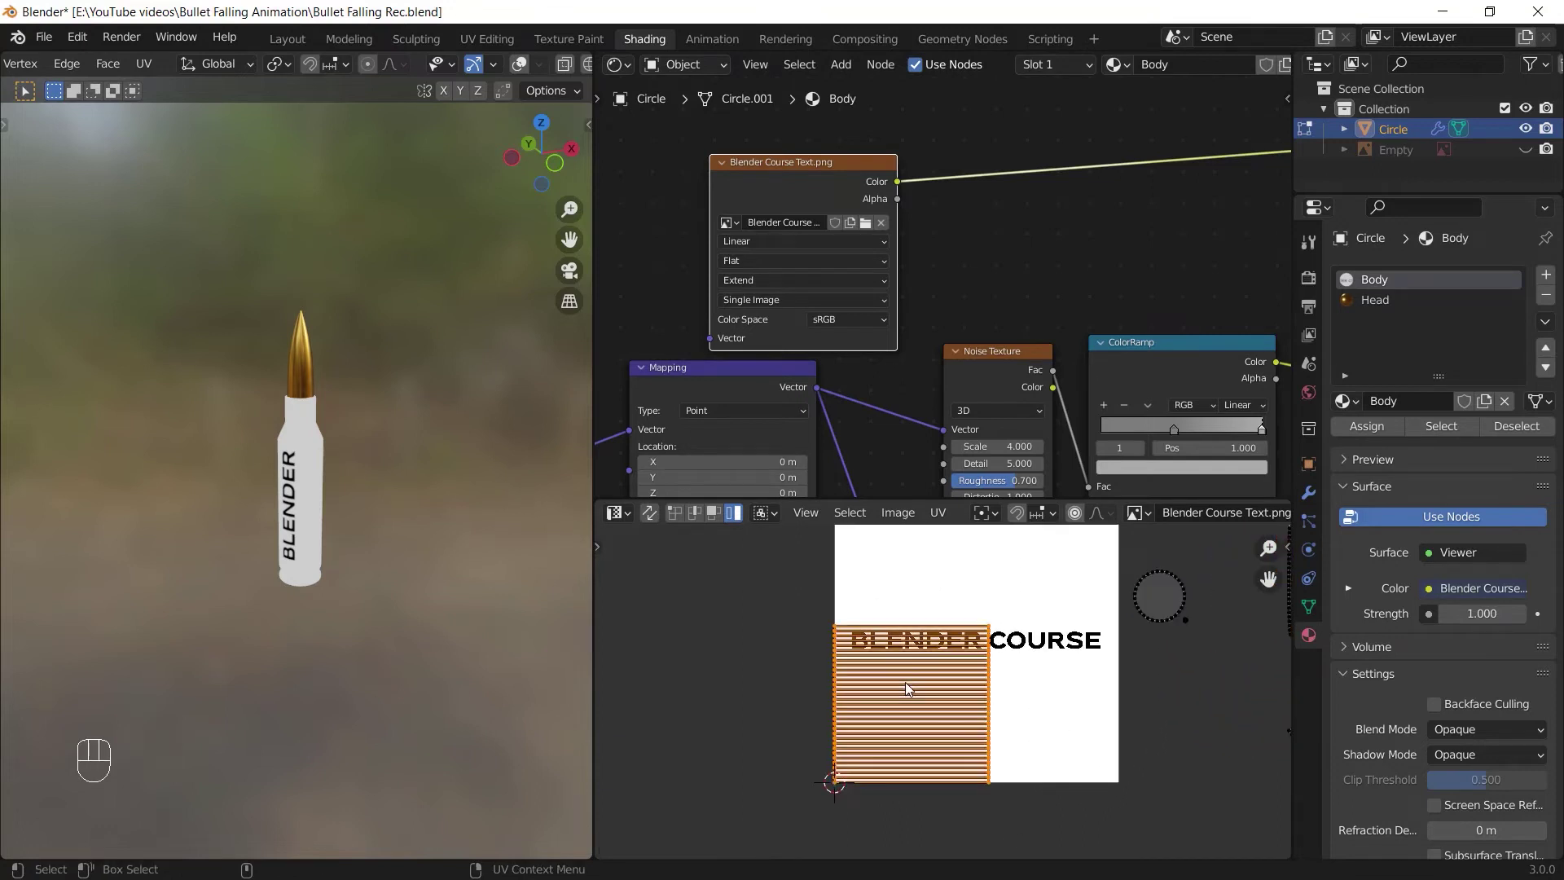
pyautogui.moveTo(1115, 678); pyautogui.dragTo(1052, 690, button='middle')
pyautogui.press('s')
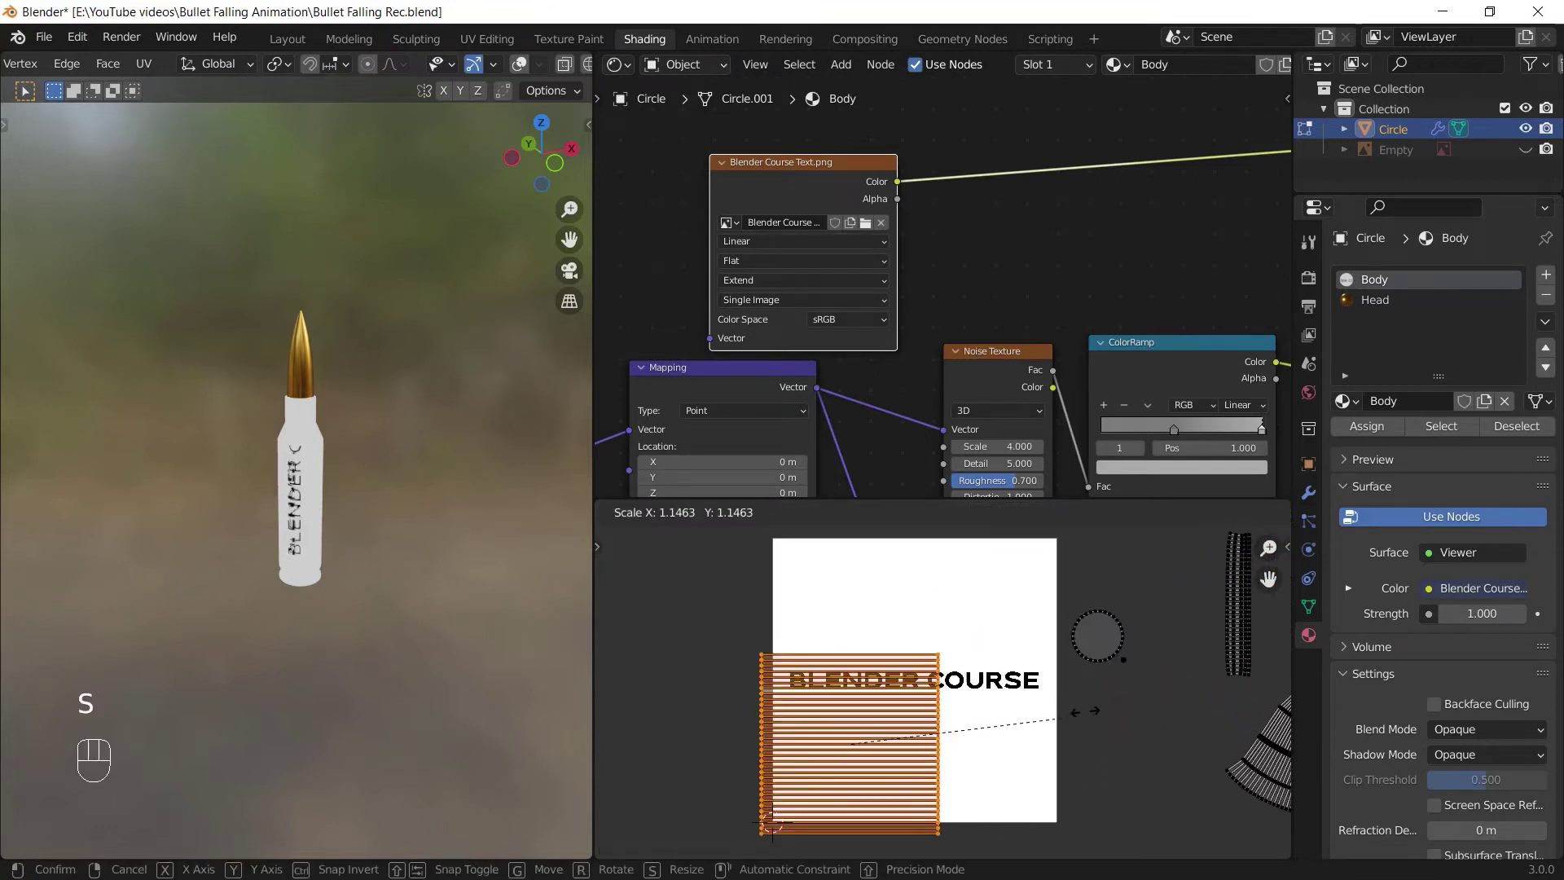
pyautogui.click(946, 742)
pyautogui.press('g')
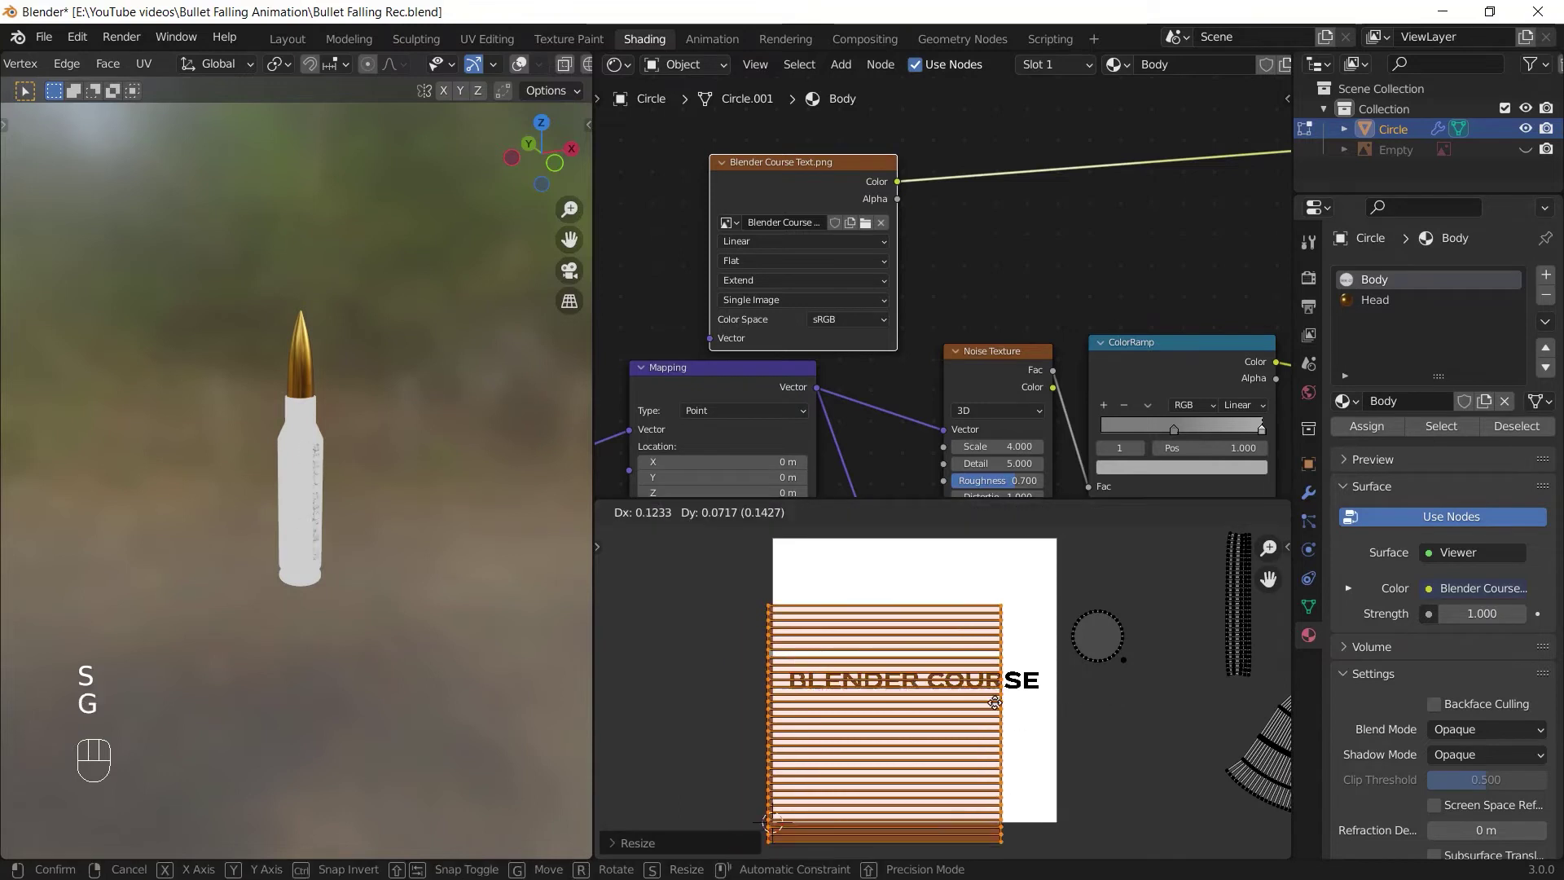
pyautogui.click(1018, 680)
pyautogui.press('s')
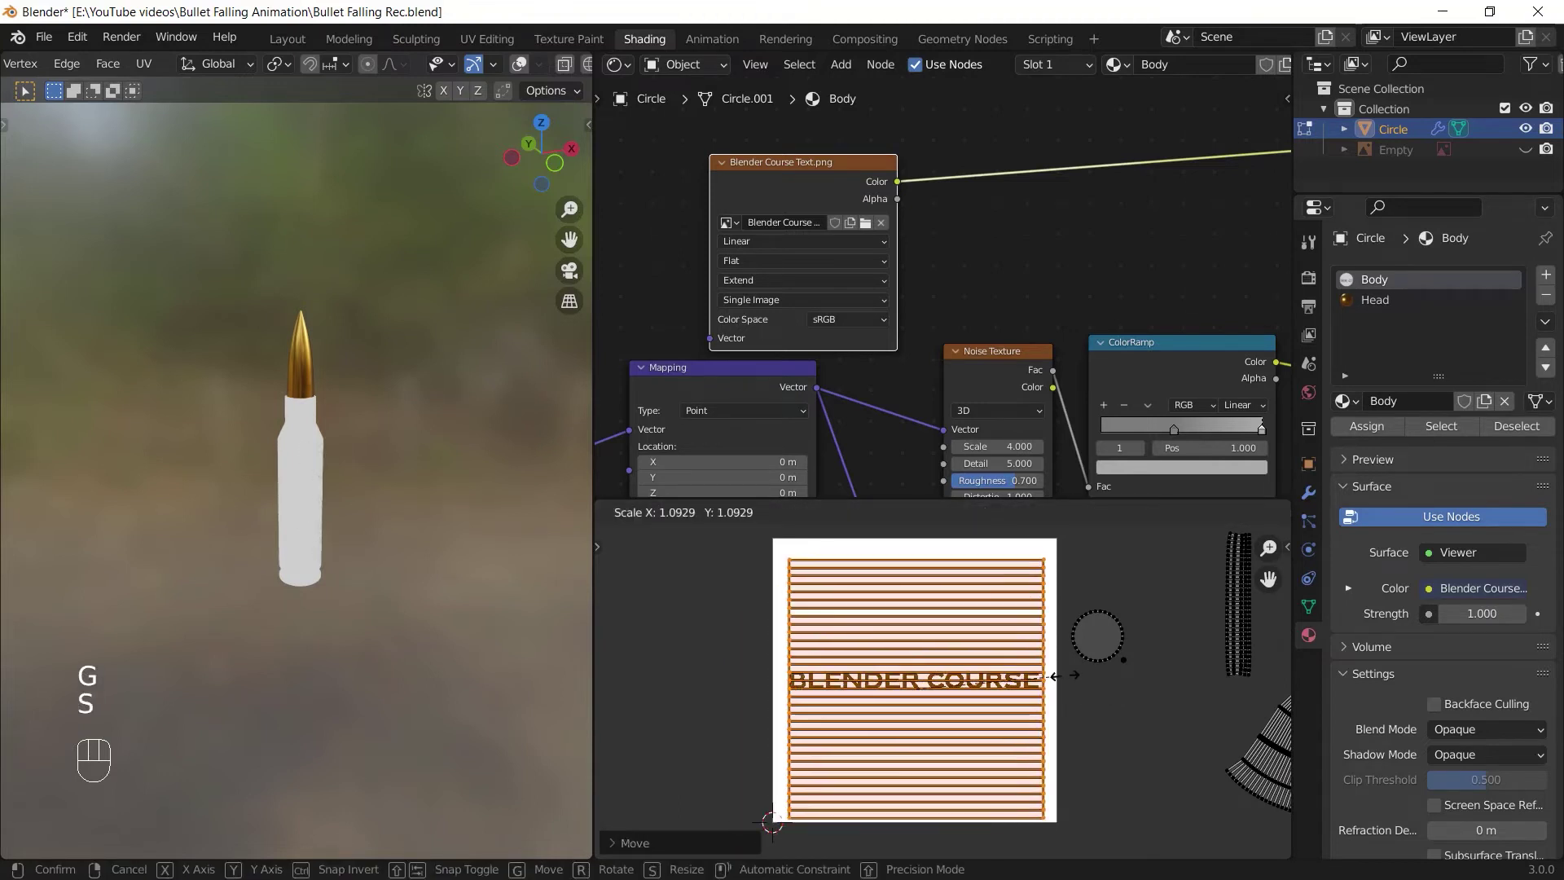
pyautogui.click(1028, 682)
pyautogui.moveTo(25, 527); pyautogui.dragTo(533, 510, button='middle')
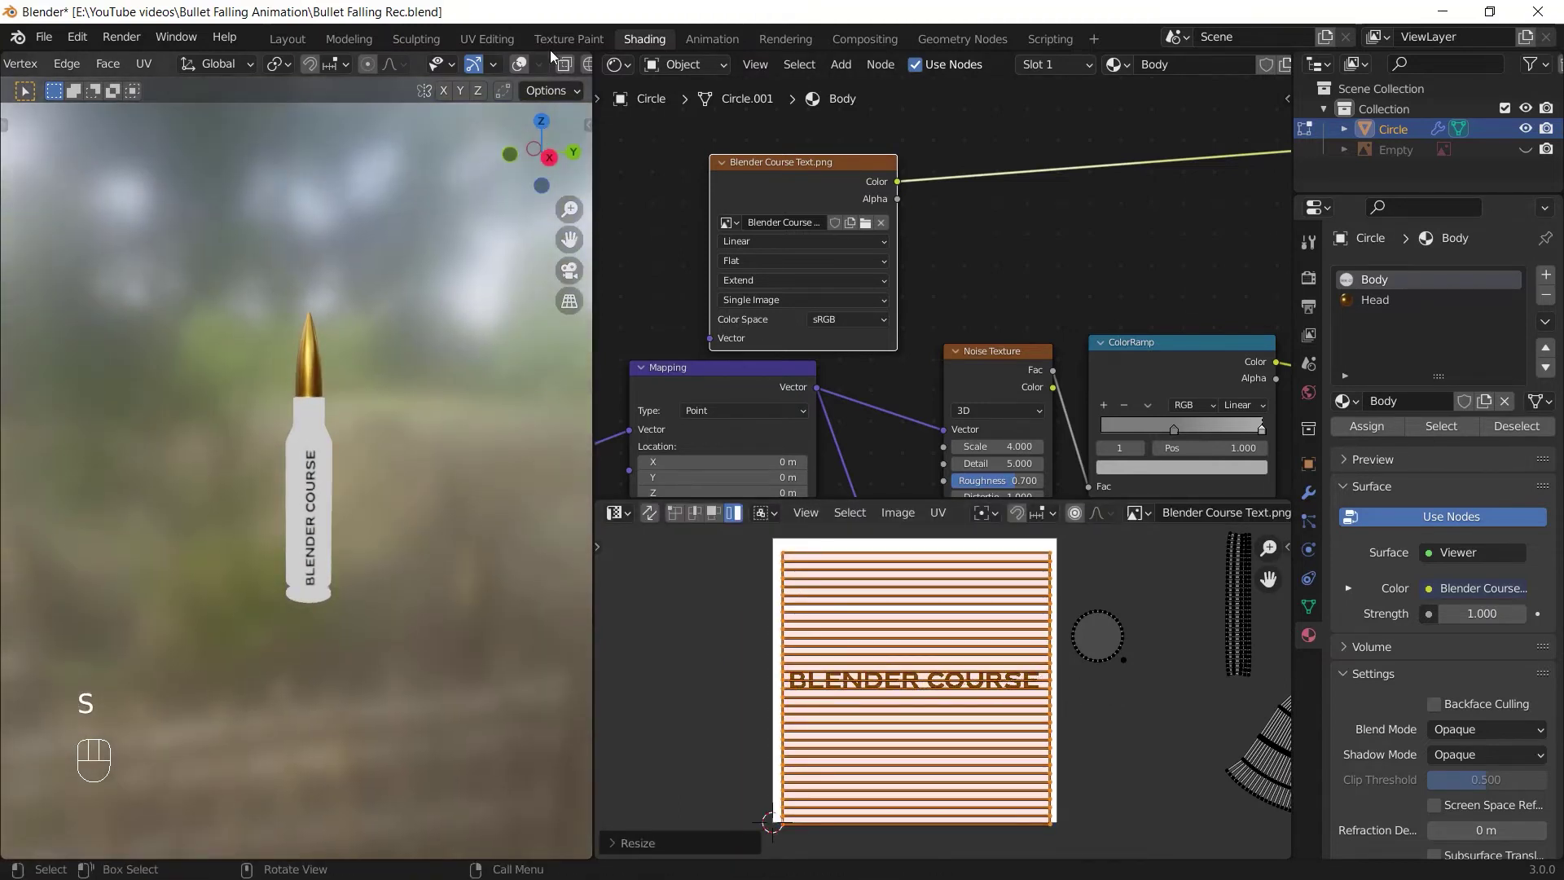
# Show the viewport overlays in right orthographic view and shift the casing island vertically to centre the text on the bullet
pyautogui.click(519, 63)
pyautogui.keyDown('alt'); pyautogui.moveTo(367, 595); pyautogui.dragTo(391, 554, button='middle'); pyautogui.keyUp('alt')
pyautogui.keyDown('ctrl'); pyautogui.moveTo(407, 554); pyautogui.dragTo(416, 444, button='middle'); pyautogui.keyUp('ctrl')
pyautogui.press('g')
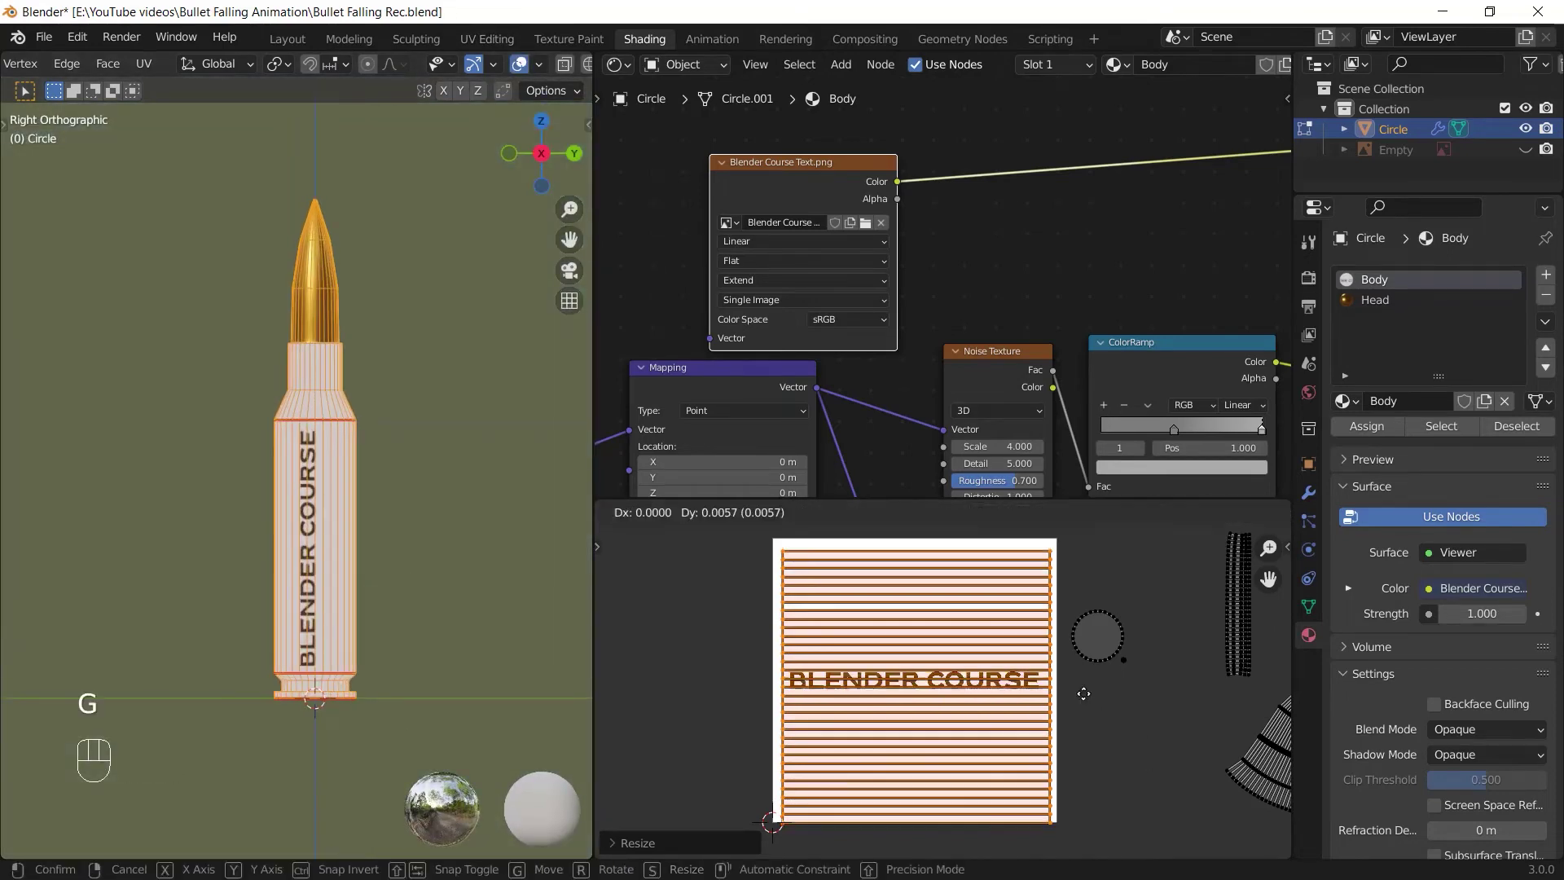
pyautogui.click(1091, 649)
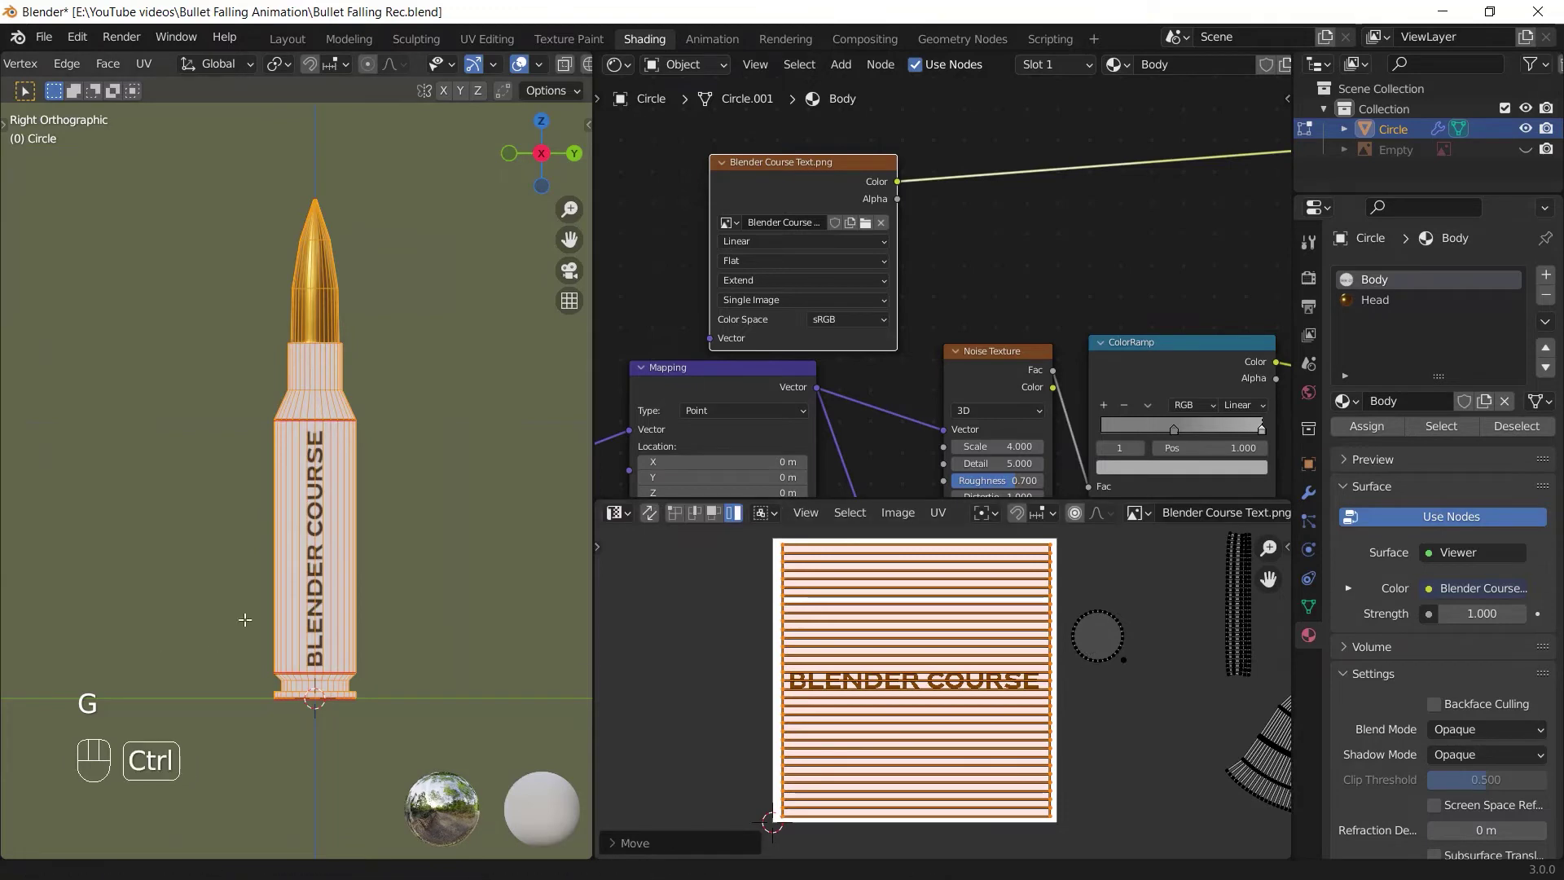
# Try rotating the casing island by -90 degrees, inspect the text on the bullet without overlays, and undo the rotation
pyautogui.write('r90-')
pyautogui.press('Return')
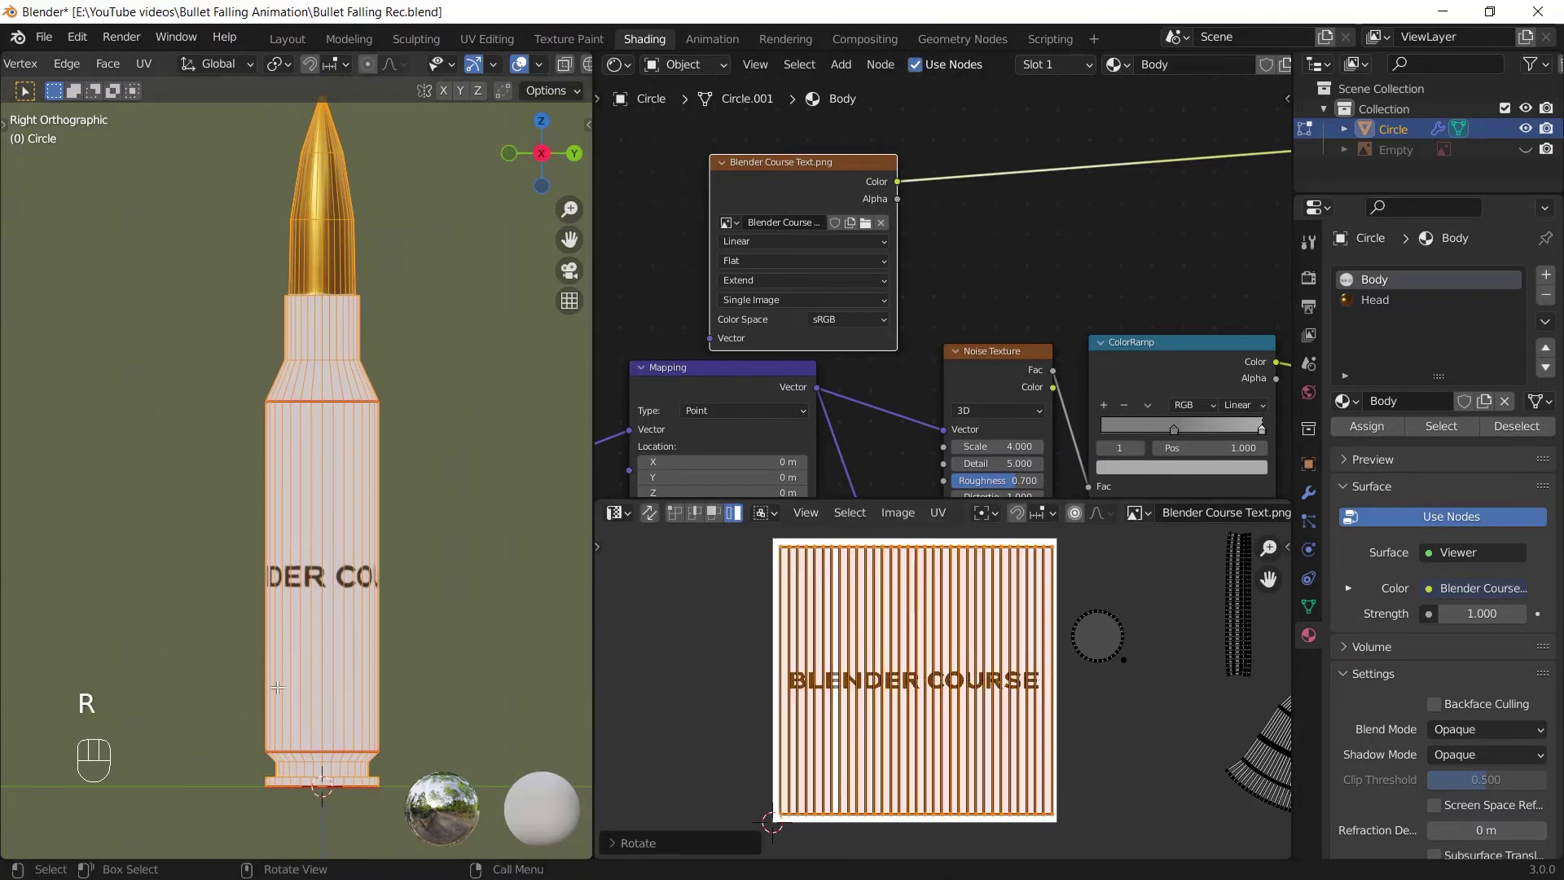
pyautogui.moveTo(236, 513)
pyautogui.mouseDown(button='middle')
pyautogui.moveTo(256, 527)
pyautogui.moveTo(228, 521)
pyautogui.mouseUp(button='middle')
pyautogui.hotkey('shift', 'alt', 'z')
pyautogui.scroll(-2, 228, 521)
pyautogui.moveTo(375, 509); pyautogui.dragTo(244, 513, button='middle')
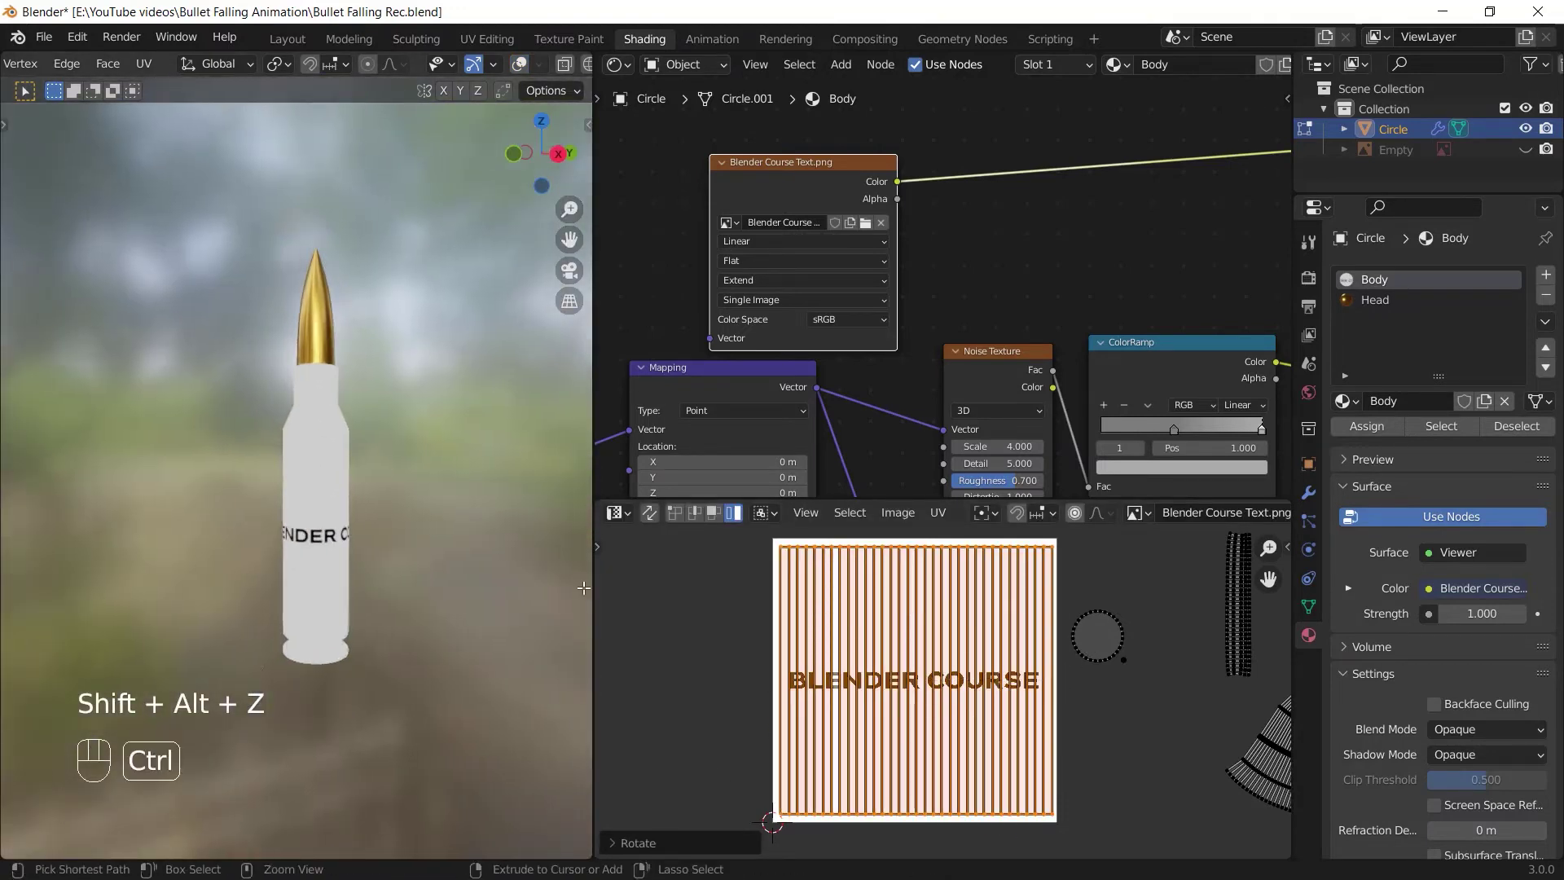
pyautogui.hotkey('ctrl', 'z')
# Try moving, rotating and scaling the casing island to see how the text responds, reverting every transform
pyautogui.scroll(-2, 1129, 644)
pyautogui.press('g')
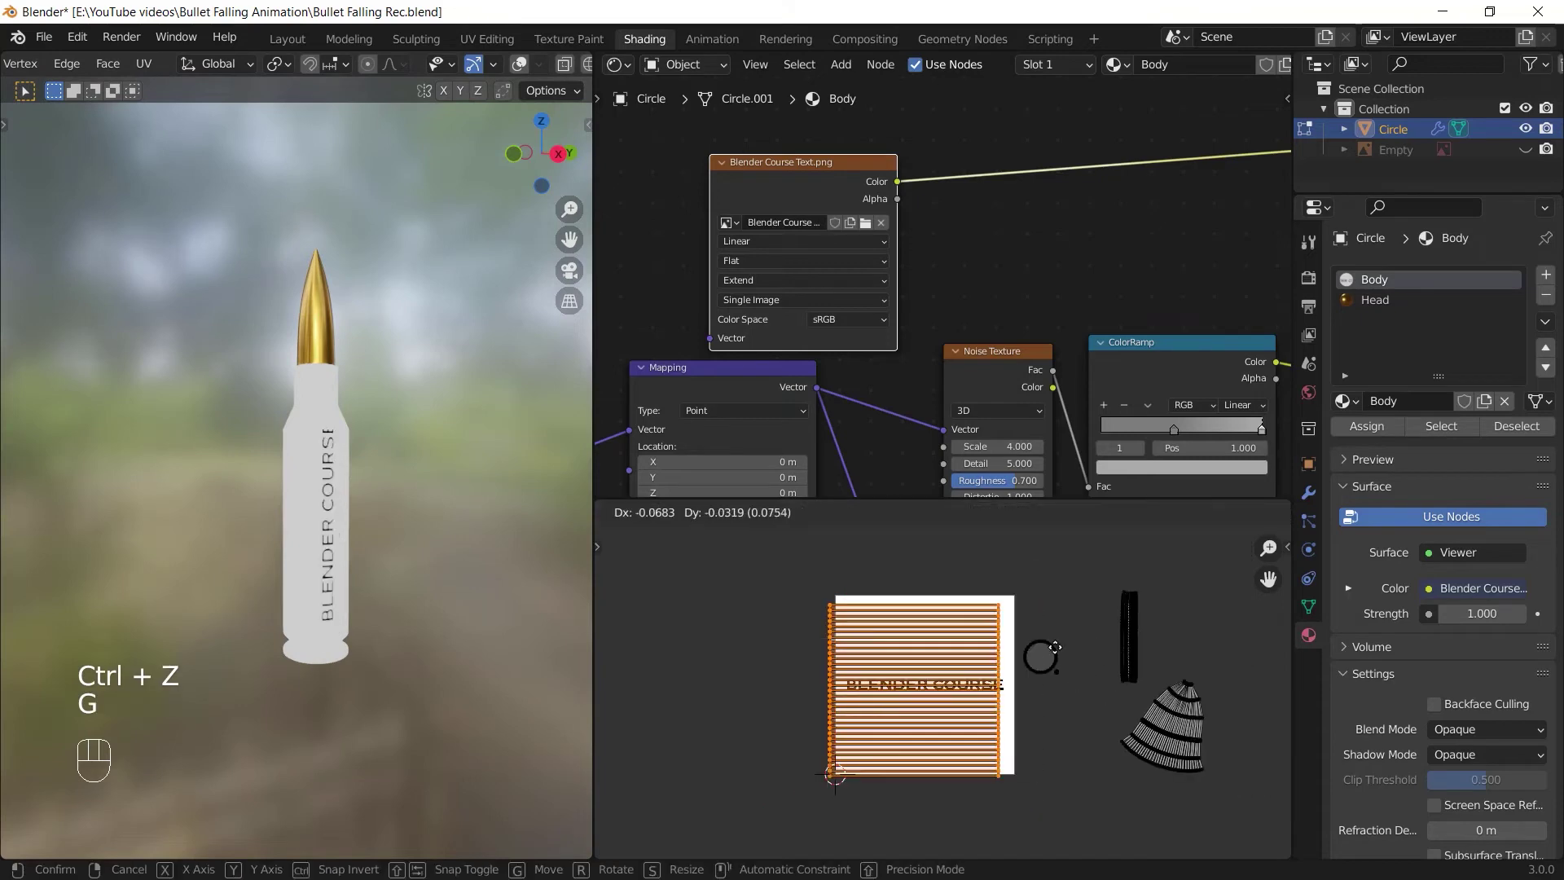
pyautogui.rightClick(1092, 671)
pyautogui.press('r')
pyautogui.rightClick(1034, 628)
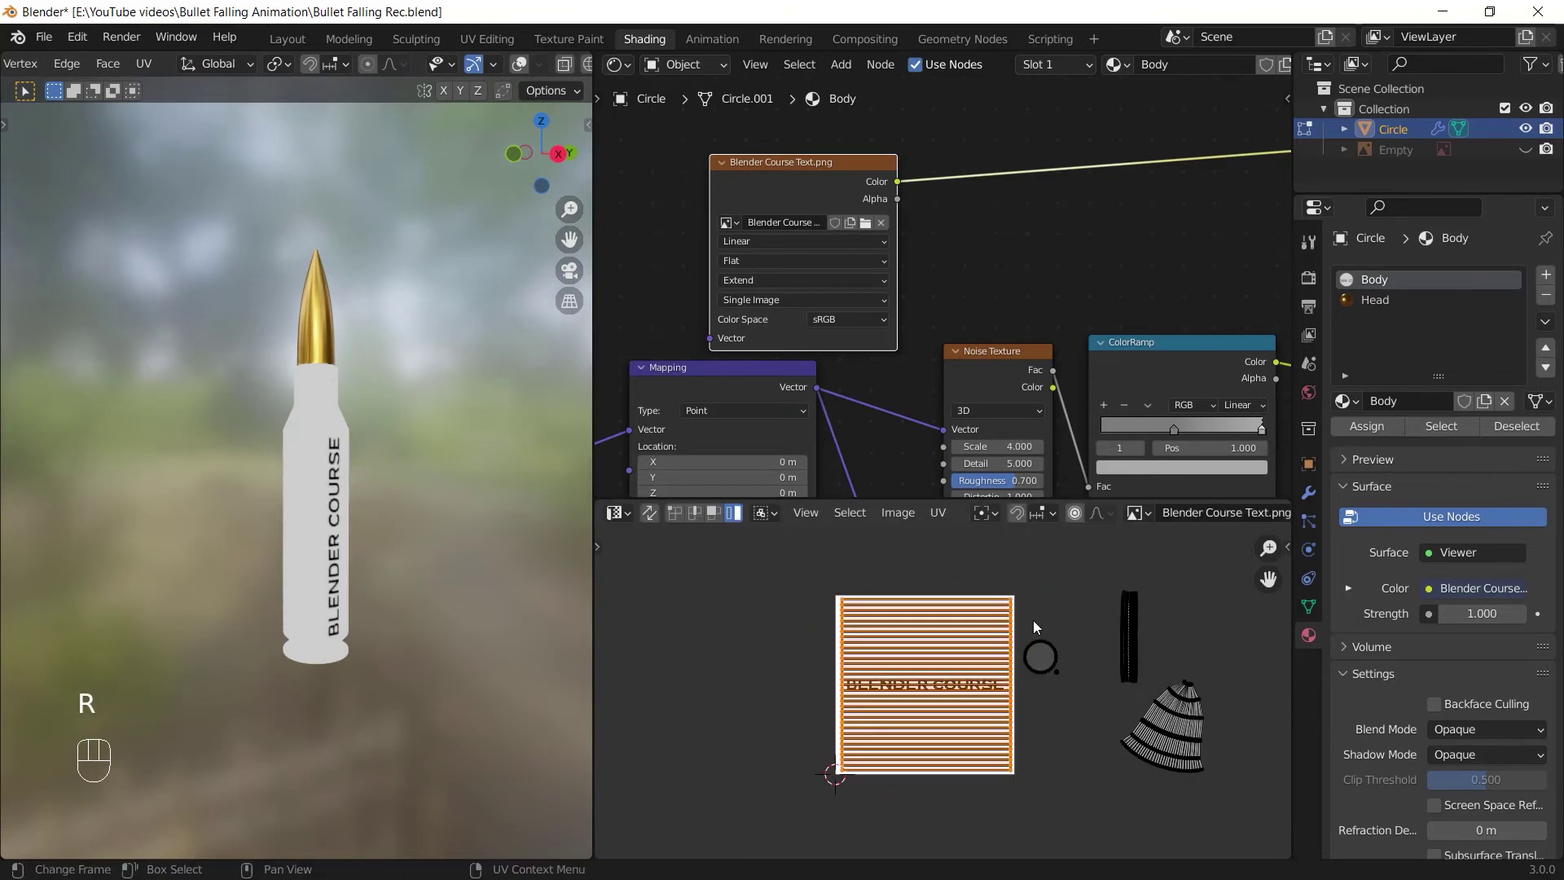
pyautogui.press('s')
pyautogui.click(981, 633)
pyautogui.hotkey('ctrl', 'z')
pyautogui.moveTo(535, 553); pyautogui.dragTo(358, 684, button='middle')
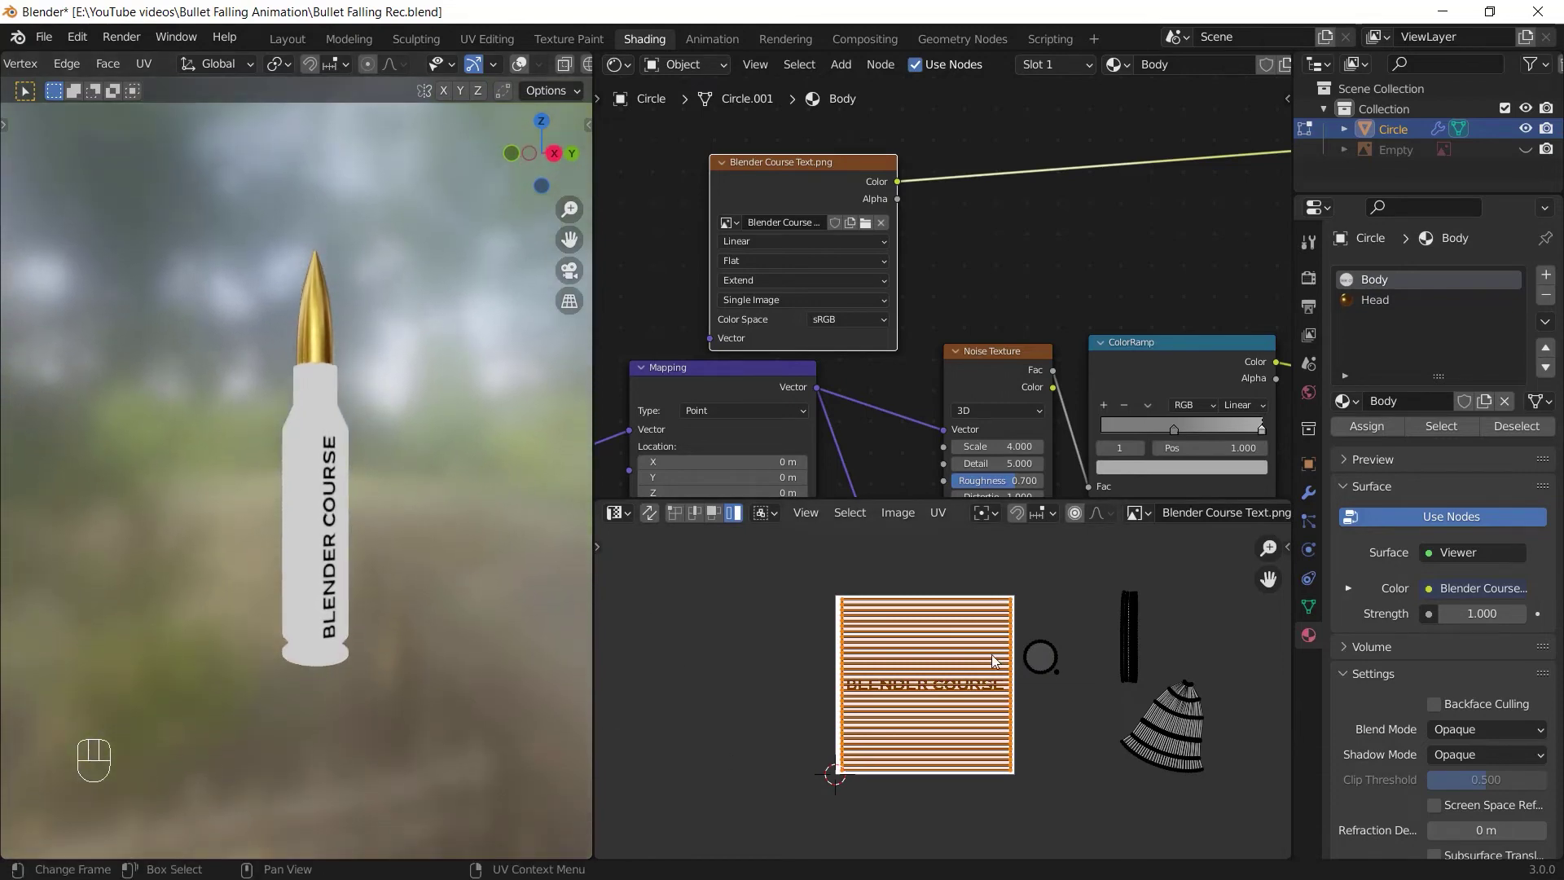
# Connect the Texture Coordinate node's UV output to the text image texture's Vector input and space the image node away from the Mapping node
pyautogui.keyDown('ctrl'); pyautogui.moveTo(935, 240); pyautogui.dragTo(1049, 313, button='middle'); pyautogui.keyUp('ctrl')
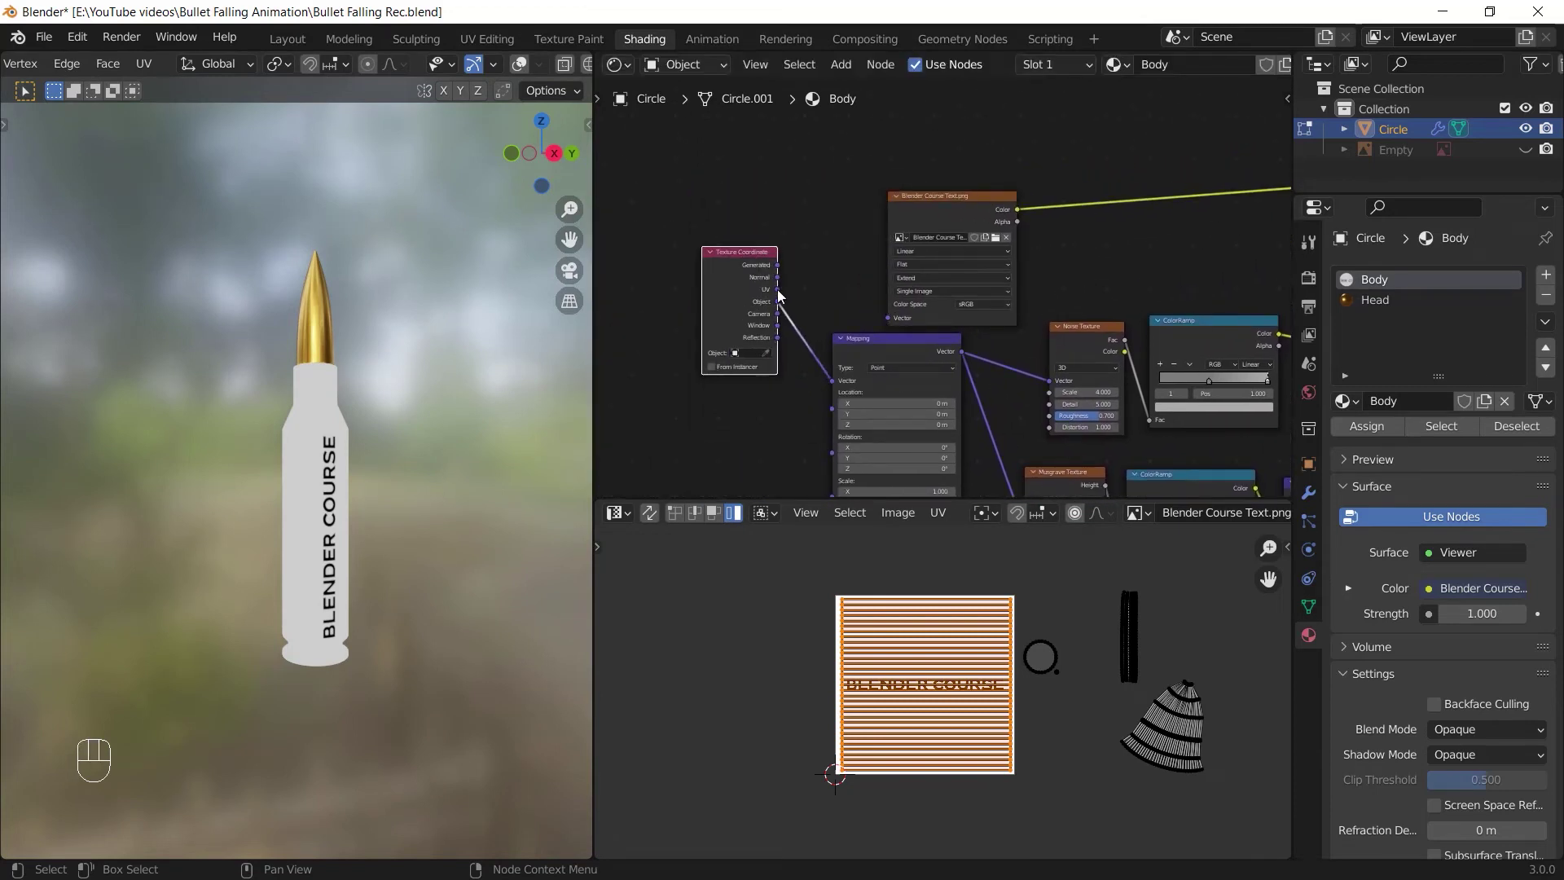
pyautogui.moveTo(778, 291); pyautogui.dragTo(870, 254)
pyautogui.moveTo(890, 318); pyautogui.dragTo(891, 318)
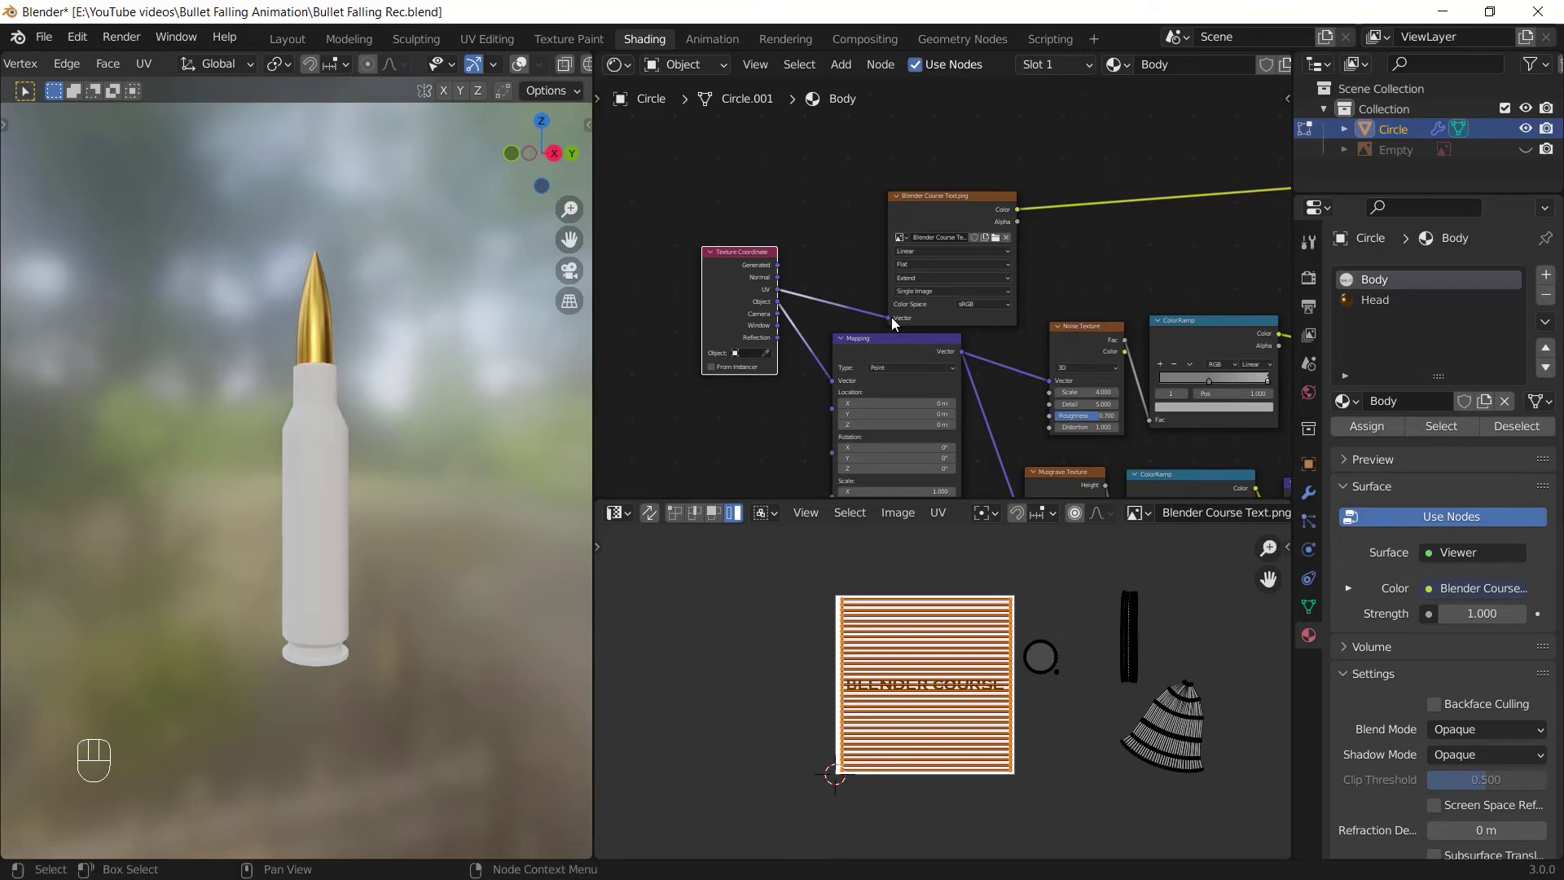
pyautogui.moveTo(935, 197); pyautogui.dragTo(966, 164)
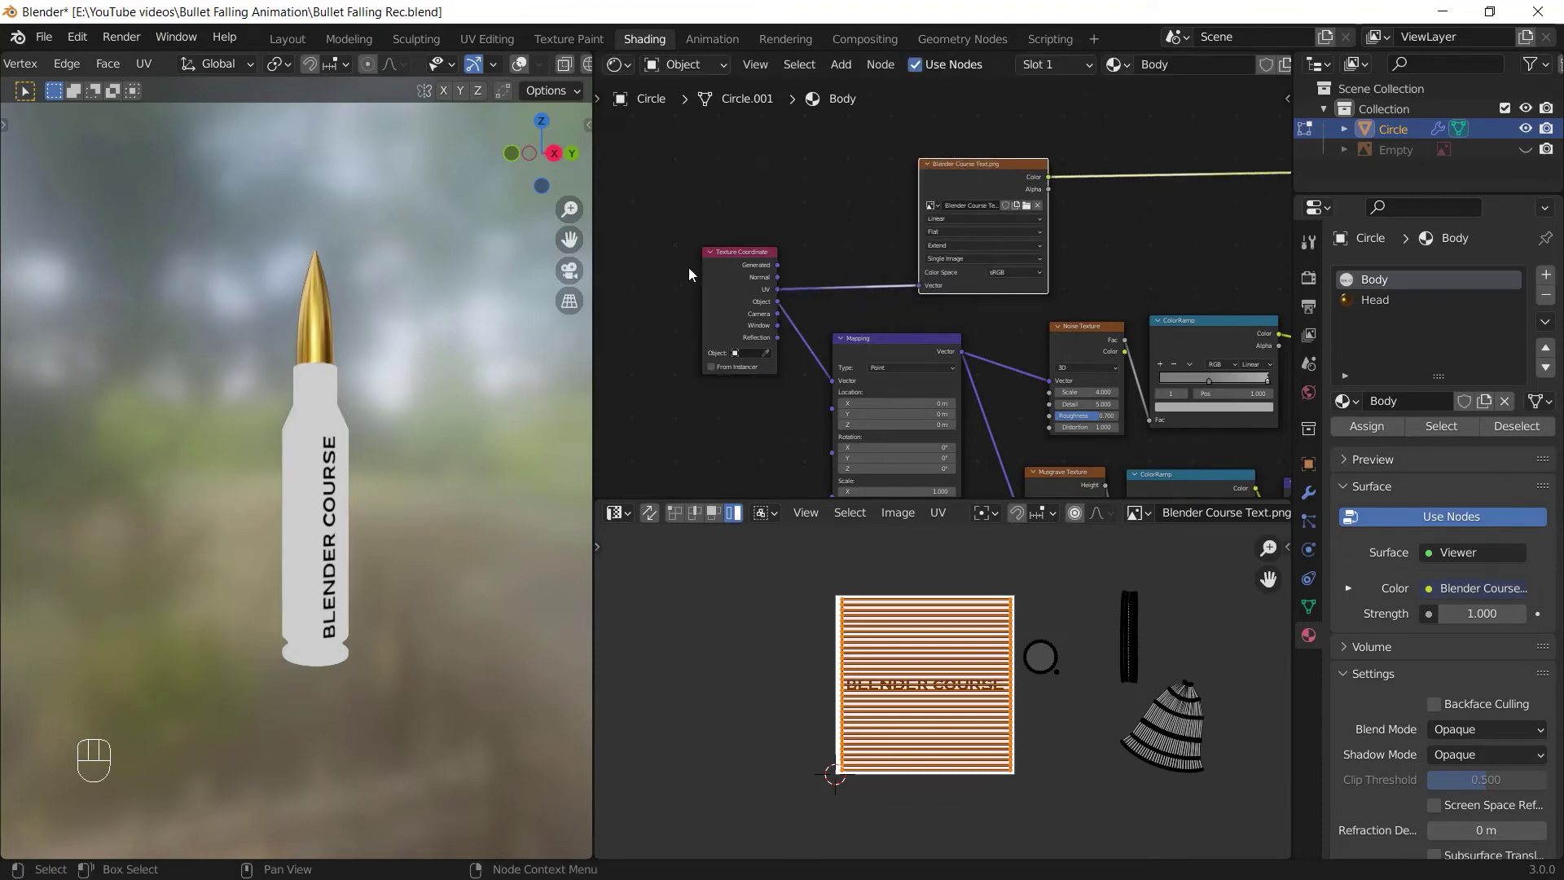
pyautogui.moveTo(713, 266); pyautogui.dragTo(692, 343)
# Add a ColorRamp after the text image texture, feed the image's Color into its Fac, and preview the ramp on the bullet
pyautogui.moveTo(1028, 258); pyautogui.dragTo(720, 346, button='middle')
pyautogui.keyDown('ctrl'); pyautogui.moveTo(932, 248); pyautogui.dragTo(932, 334, button='middle'); pyautogui.keyUp('ctrl')
pyautogui.moveTo(754, 277); pyautogui.dragTo(730, 277)
pyautogui.hotkey('shift', 'a')
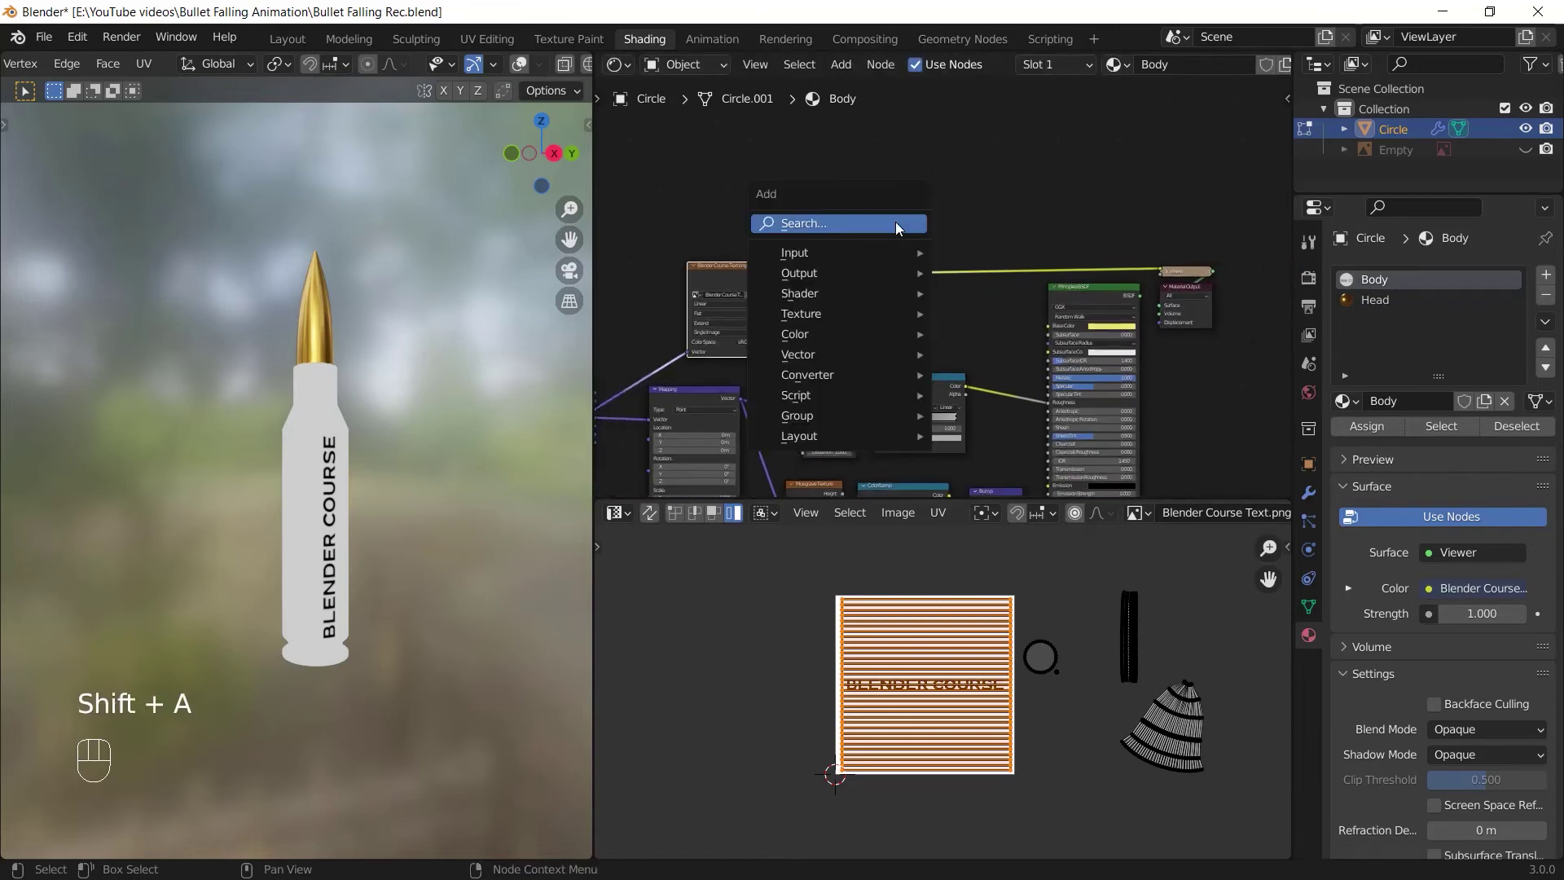
pyautogui.click(896, 221)
pyautogui.write('col')
pyautogui.press('Return')
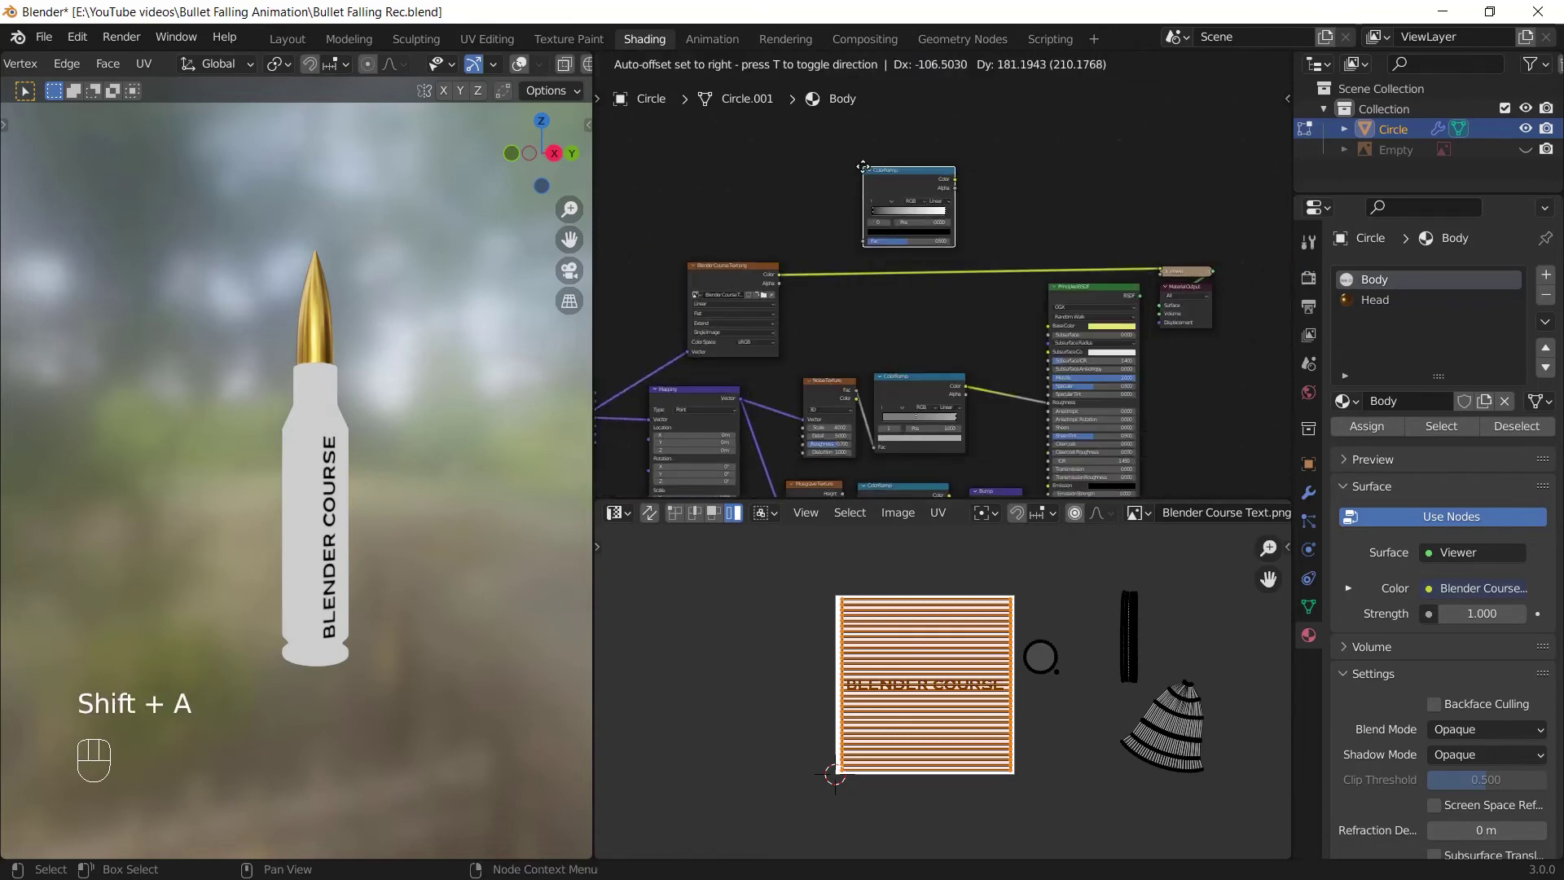
pyautogui.click(864, 165)
pyautogui.moveTo(779, 273); pyautogui.dragTo(863, 236)
pyautogui.keyDown('ctrl'); pyautogui.keyDown('shift'); pyautogui.click(907, 174); pyautogui.keyUp('shift'); pyautogui.keyUp('ctrl')
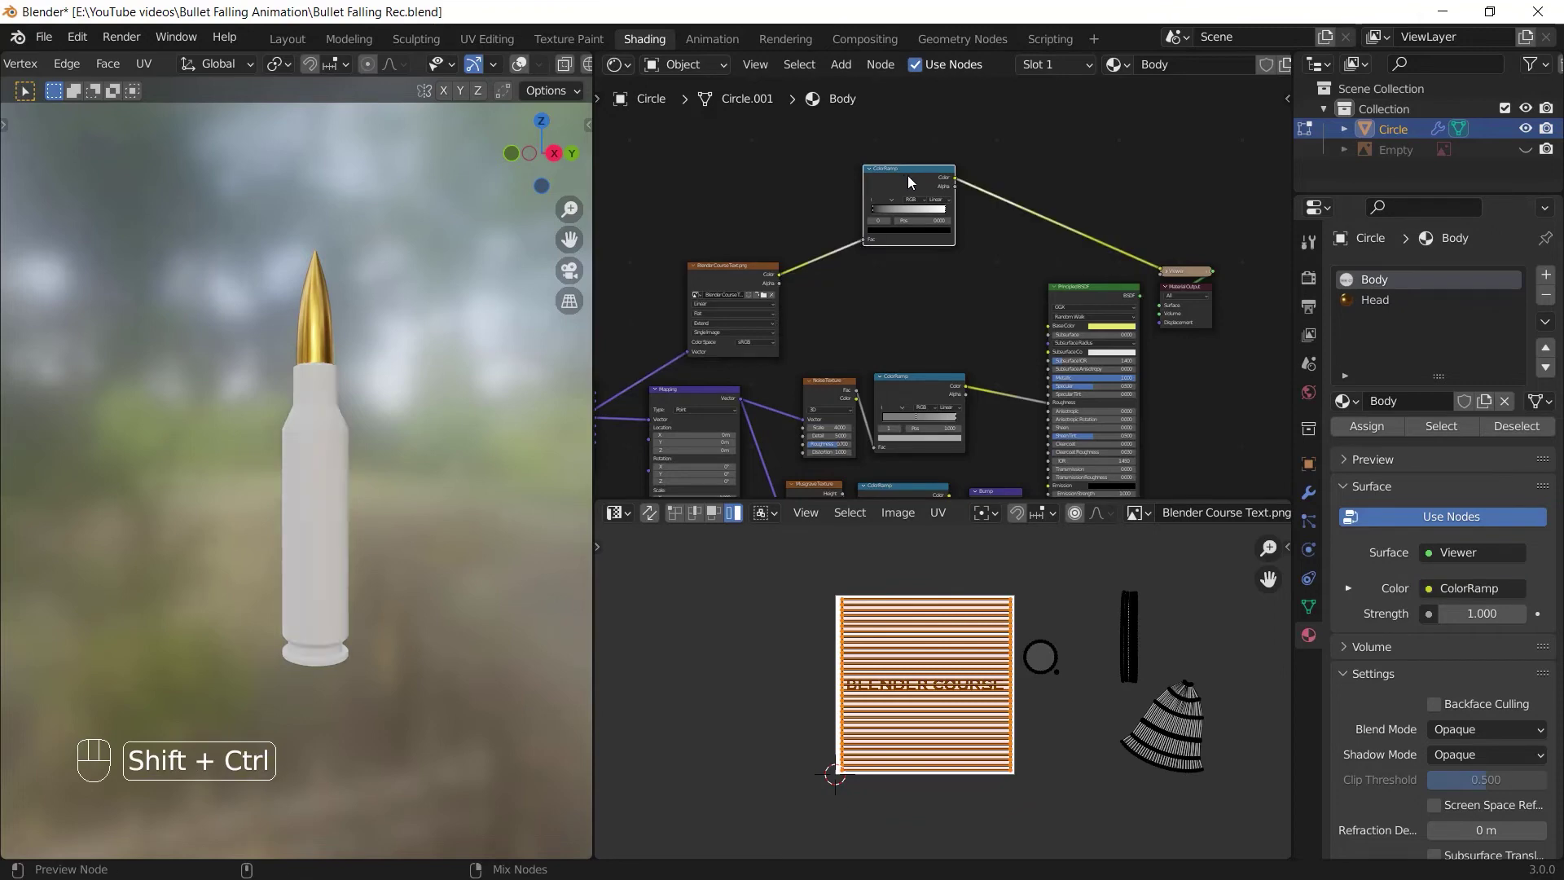
pyautogui.moveTo(907, 174); pyautogui.dragTo(910, 241)
# Copy the Principled BSDF's yellow base colour onto the white stop of the text image's ColorRamp
pyautogui.keyDown('ctrl'); pyautogui.moveTo(940, 355); pyautogui.dragTo(940, 272, button='middle'); pyautogui.keyUp('ctrl')
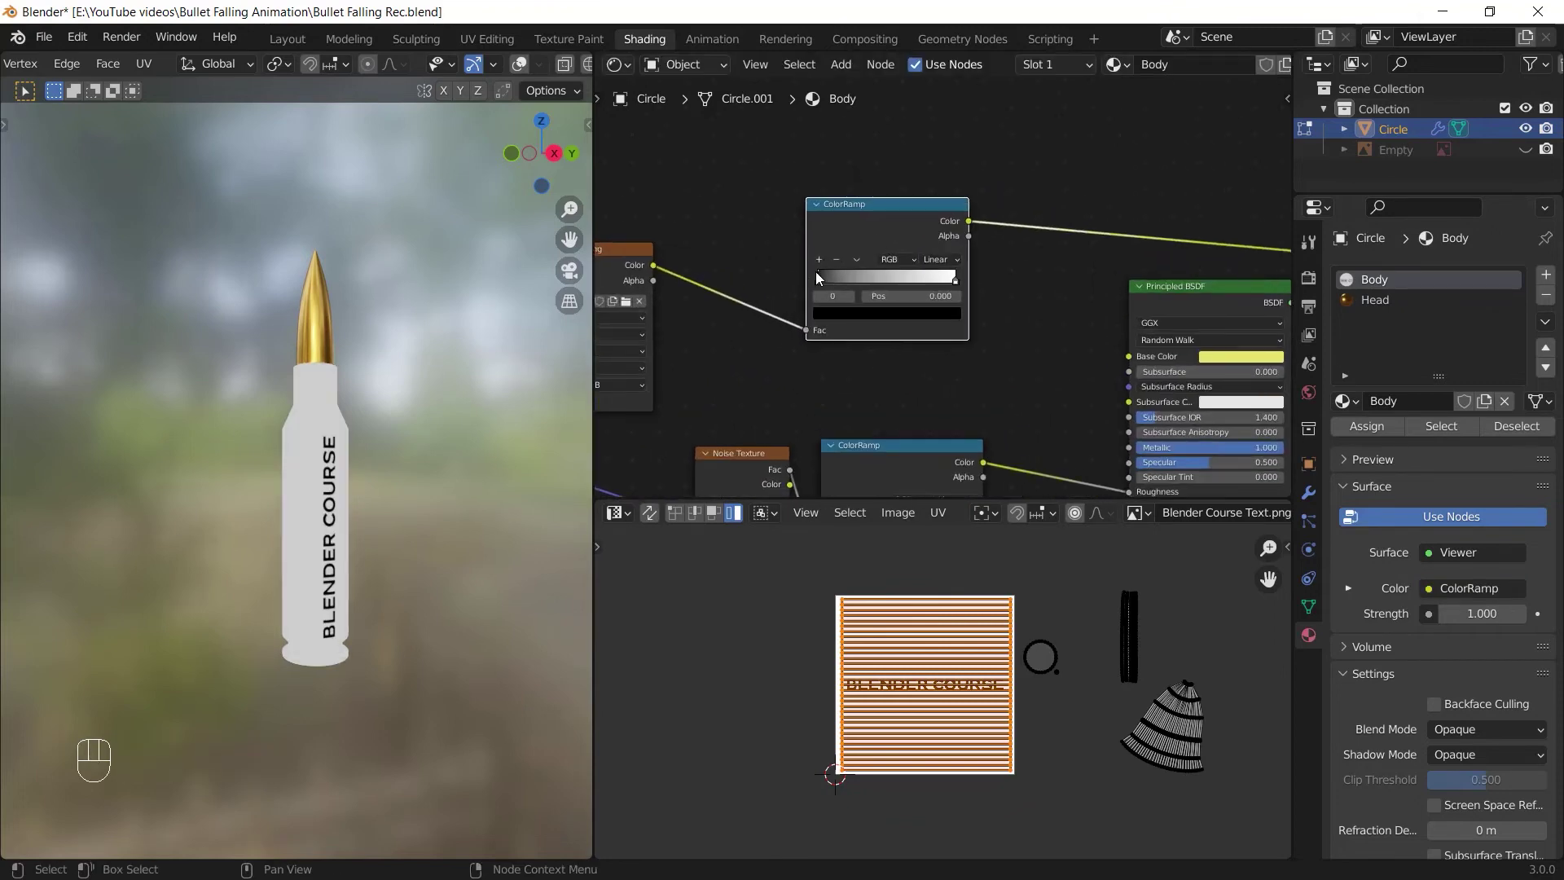
pyautogui.moveTo(819, 280); pyautogui.dragTo(825, 281)
pyautogui.moveTo(1190, 332); pyautogui.dragTo(1031, 309, button='middle')
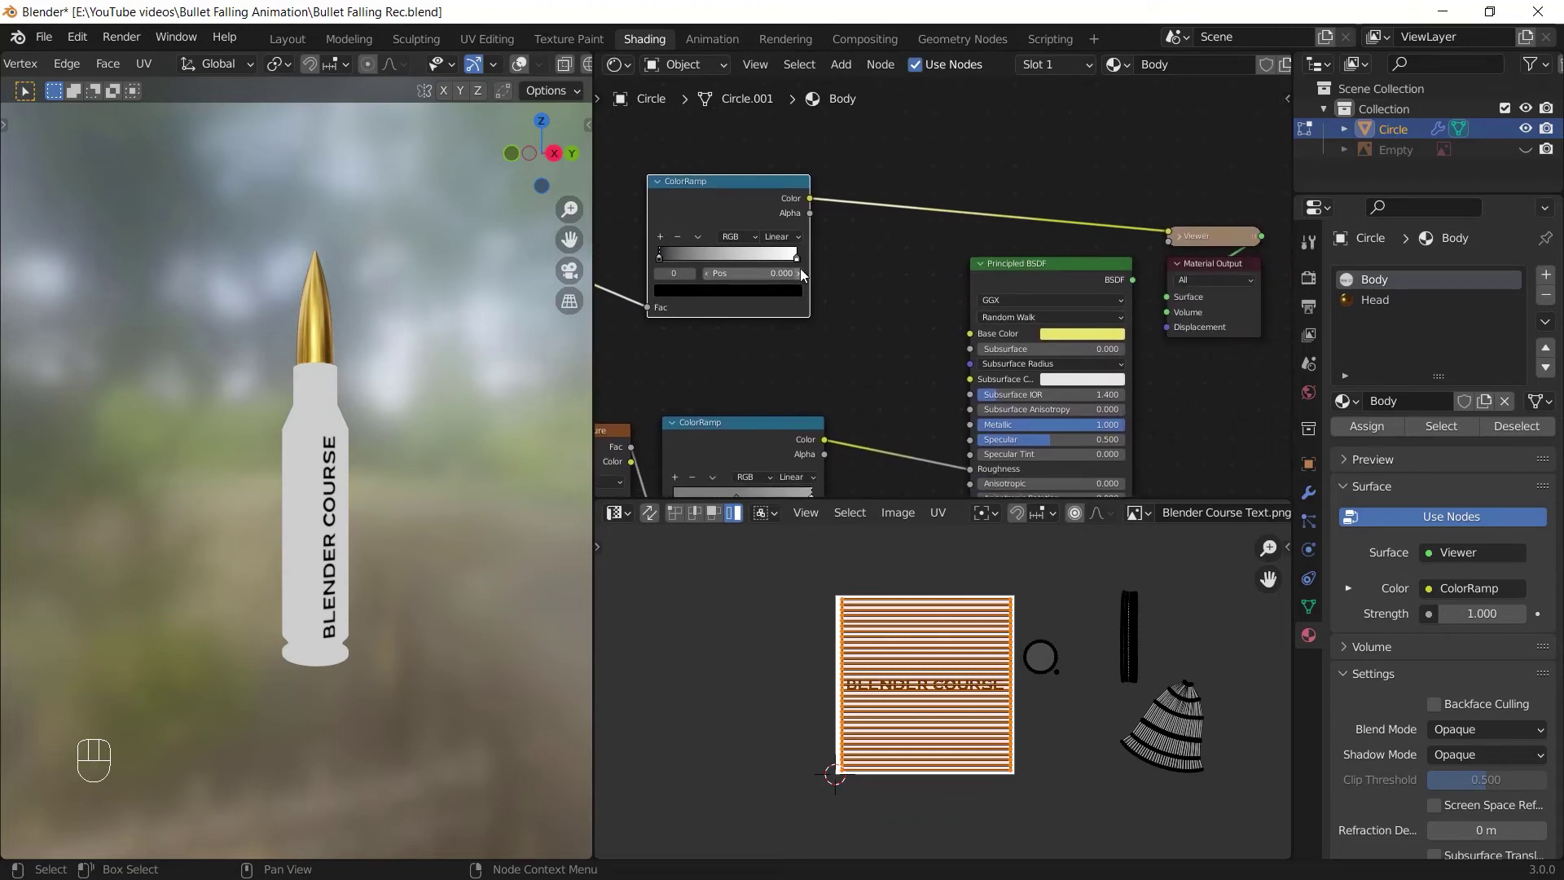
pyautogui.click(796, 257)
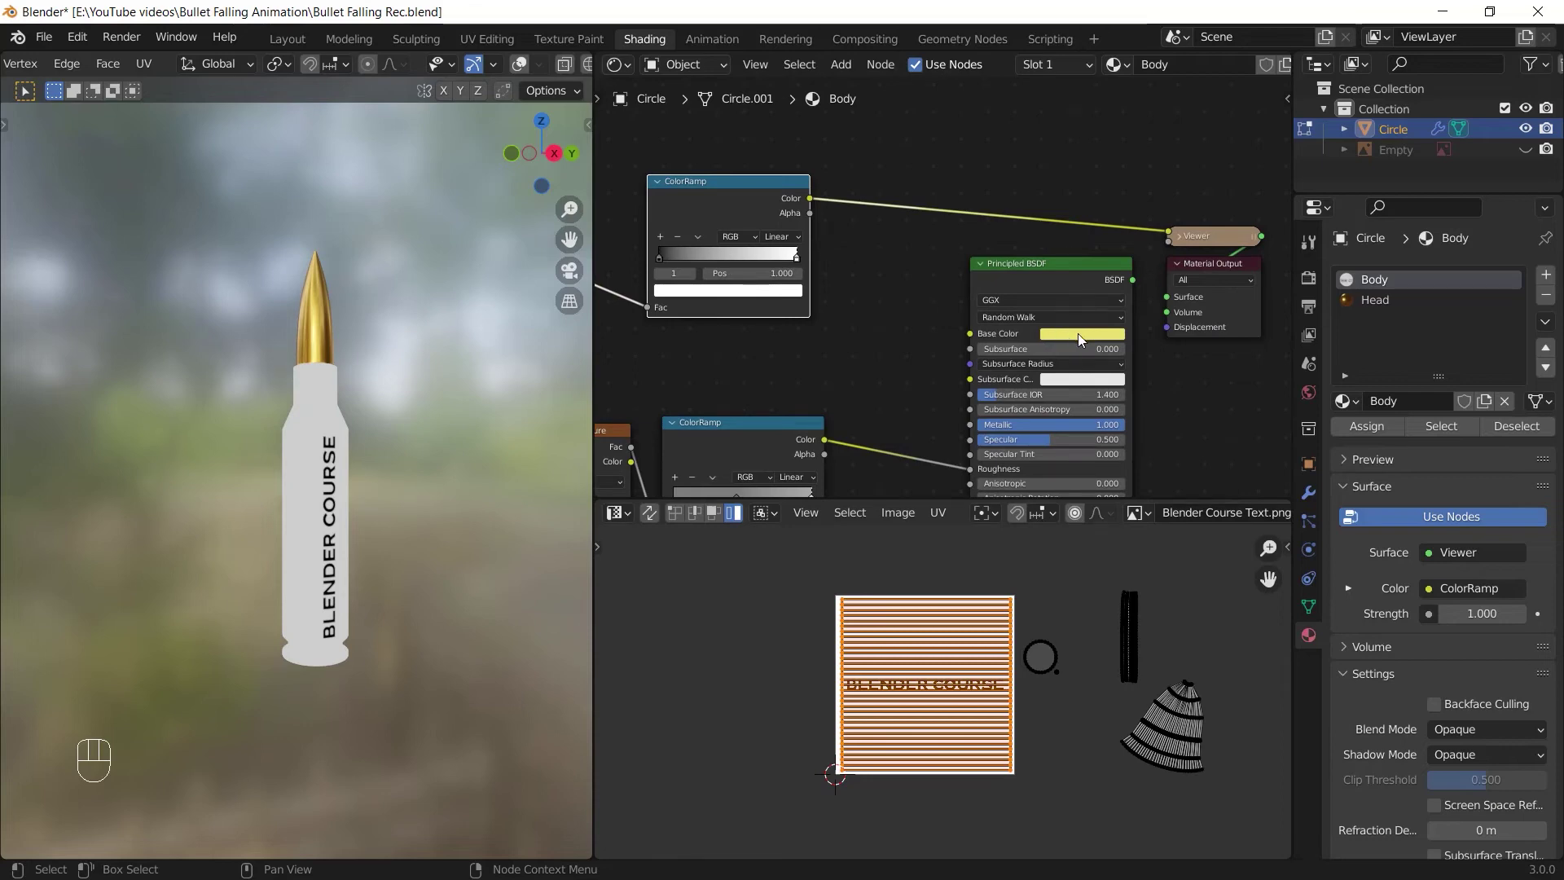
pyautogui.hotkey('ctrl', 'c')
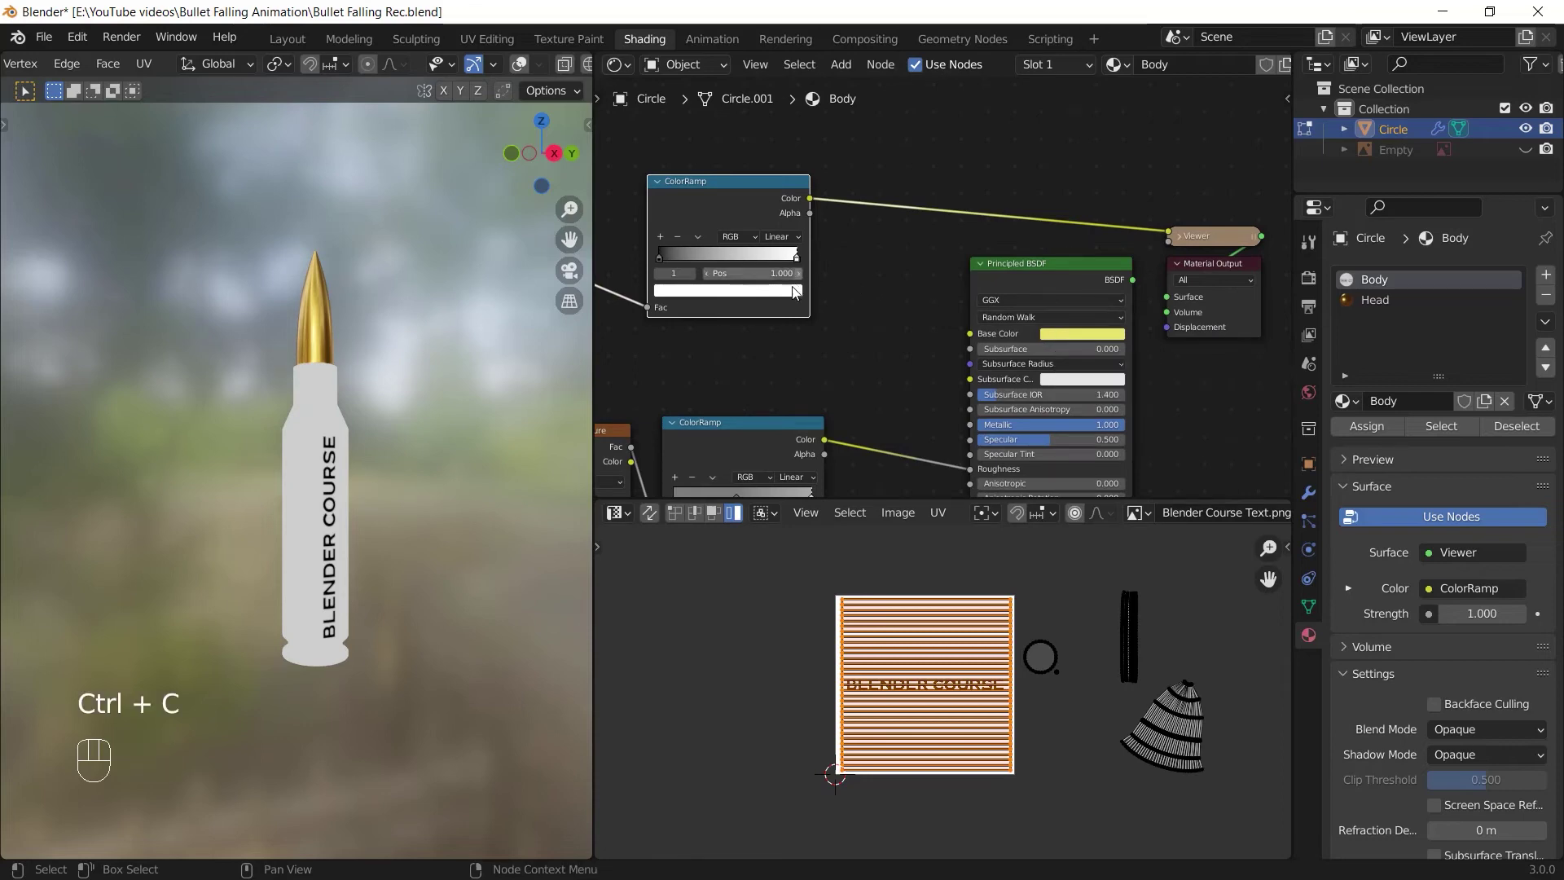
pyautogui.hotkey('ctrl', 'v')
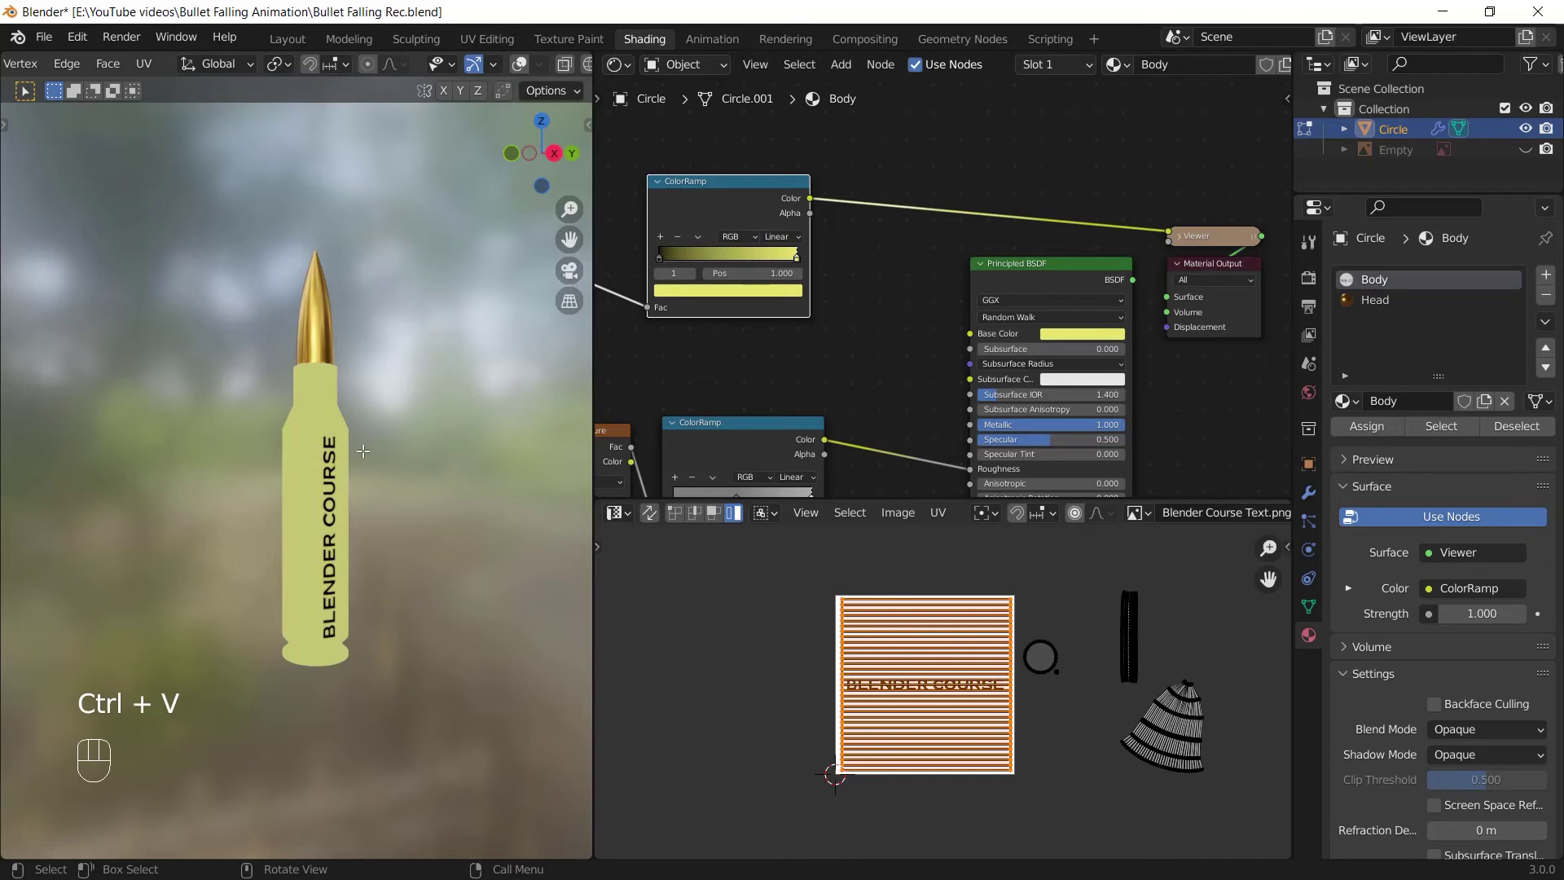
# Recolour the ramp's dark stop orange, connect the ramp to the Principled BSDF's Base Color, and output the shader again
pyautogui.hotkey('ctrl', 'v')
pyautogui.click(704, 295)
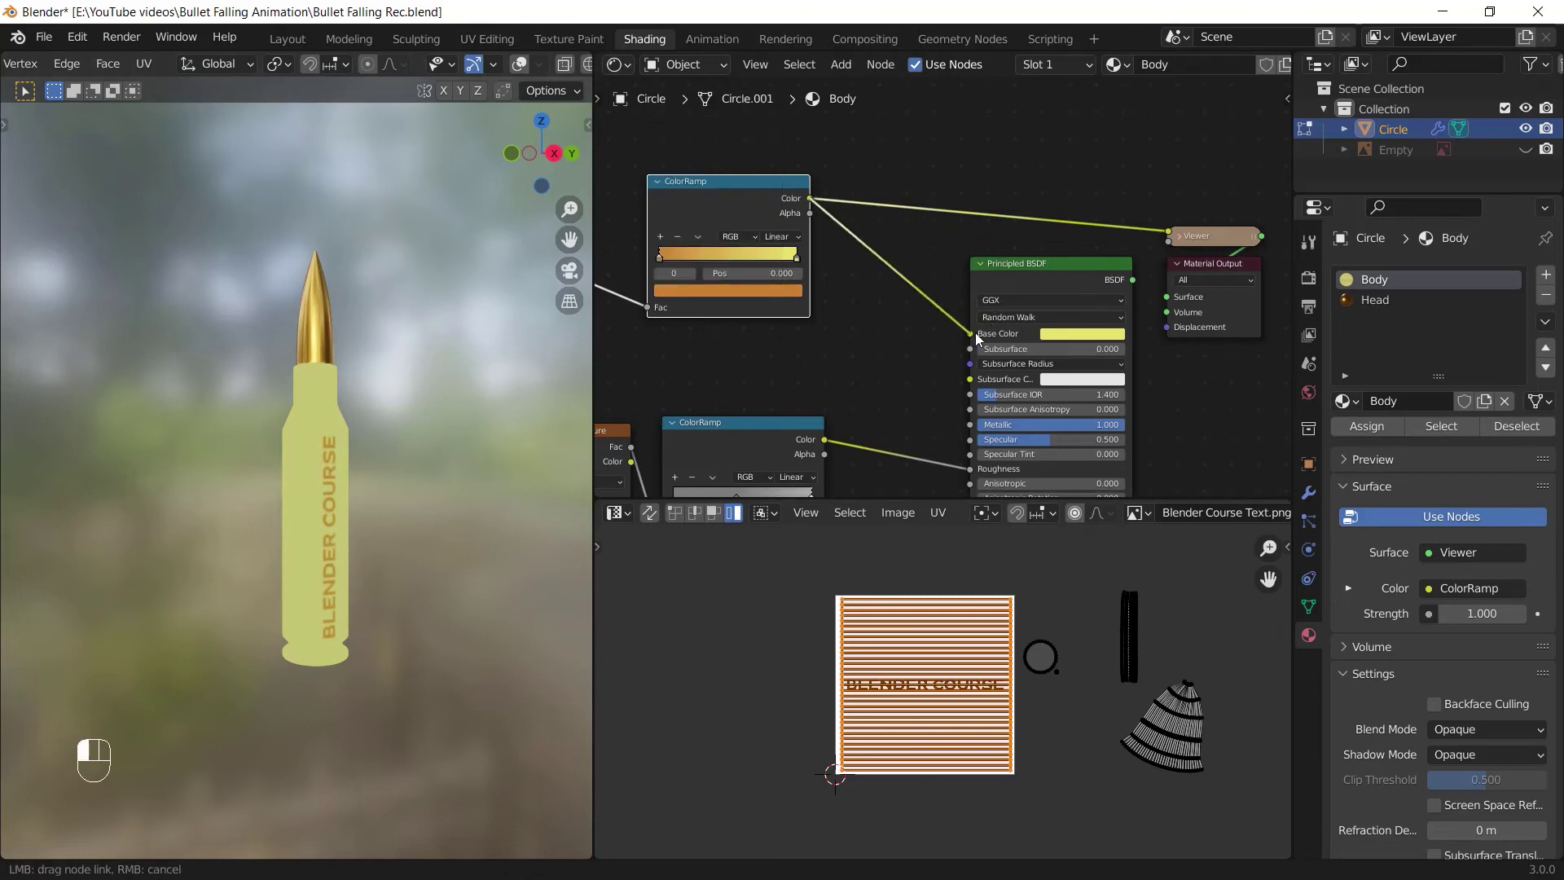
pyautogui.moveTo(975, 333); pyautogui.dragTo(974, 332)
pyautogui.keyDown('ctrl'); pyautogui.keyDown('shift'); pyautogui.click(1042, 263); pyautogui.keyUp('shift'); pyautogui.keyUp('ctrl')
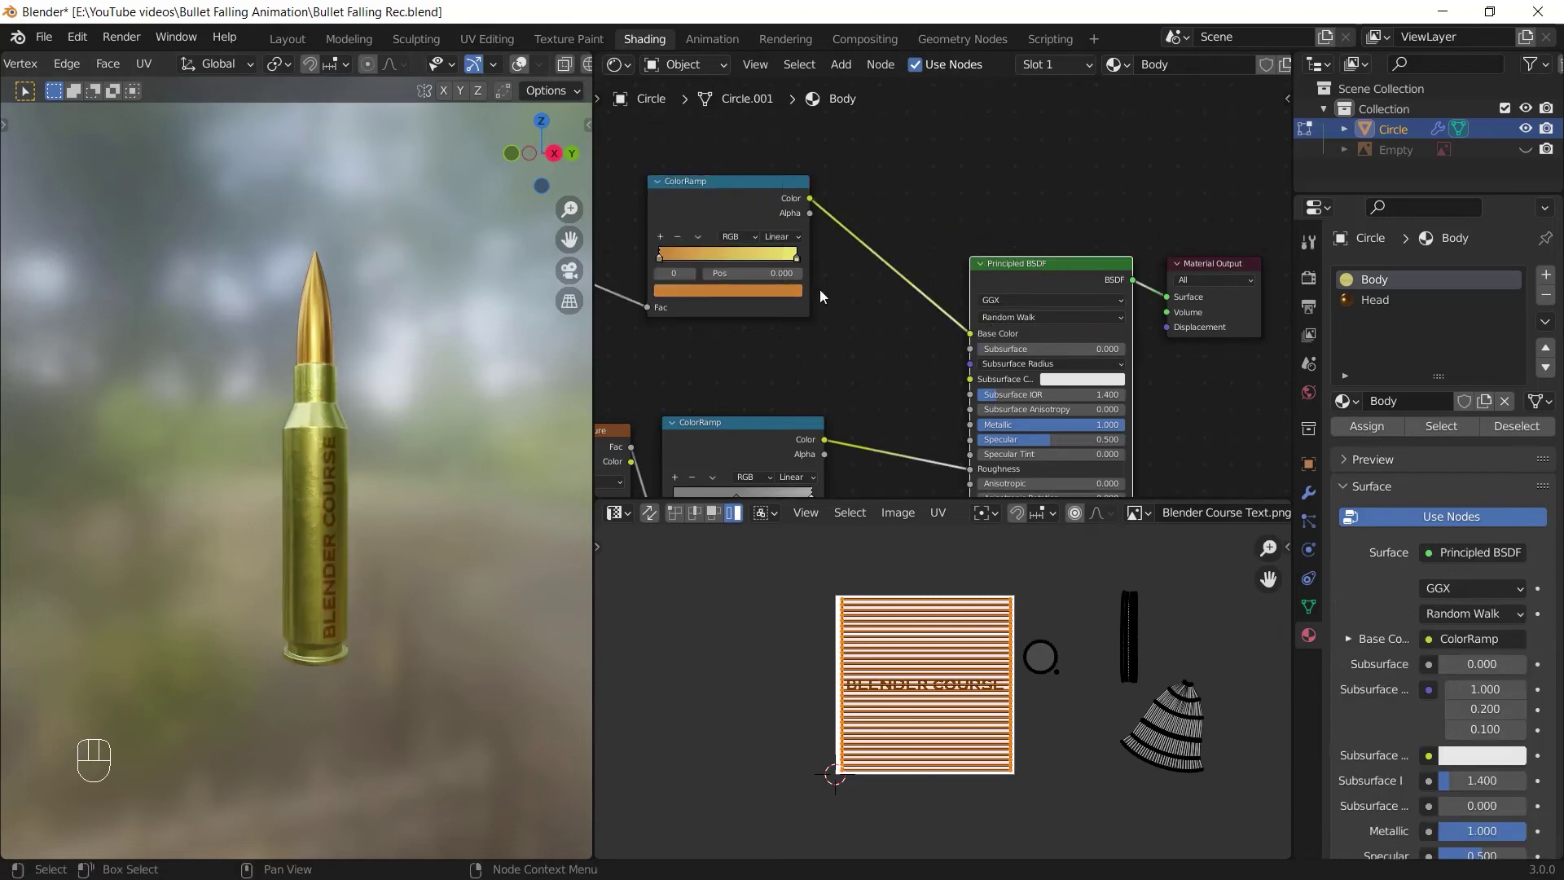
pyautogui.moveTo(424, 570); pyautogui.dragTo(595, 533, button='middle')
# Add a second ColorRamp below the text colour ramp and feed the text image's Color into its Fac
pyautogui.moveTo(741, 211); pyautogui.dragTo(731, 140)
pyautogui.moveTo(779, 277); pyautogui.dragTo(813, 304, button='middle')
pyautogui.hotkey('shift', 'a')
pyautogui.click(822, 309)
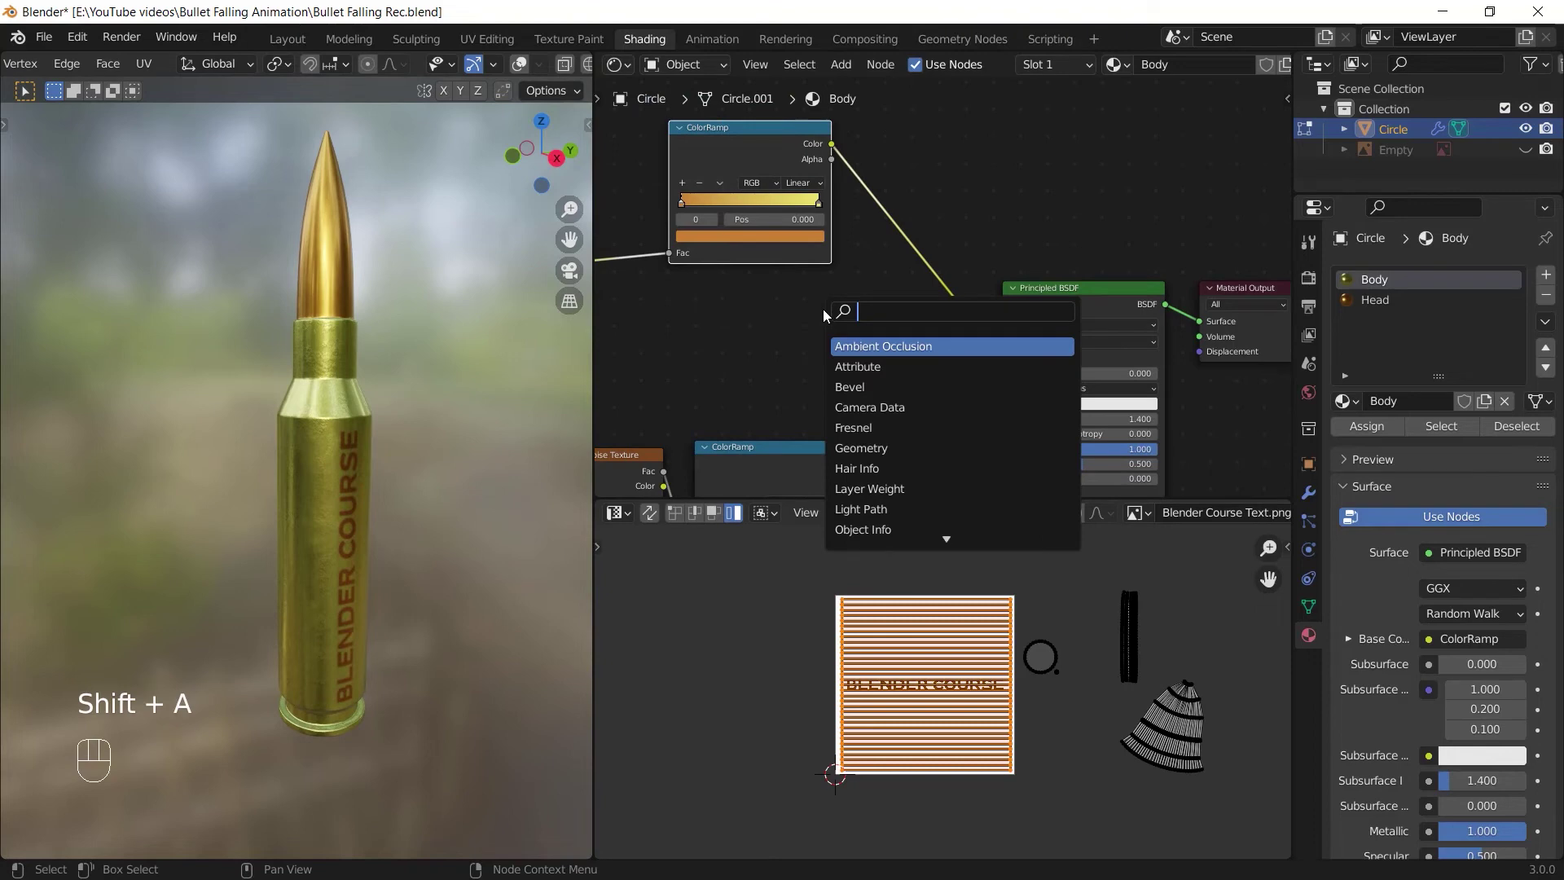
pyautogui.write('color')
pyautogui.press('Return')
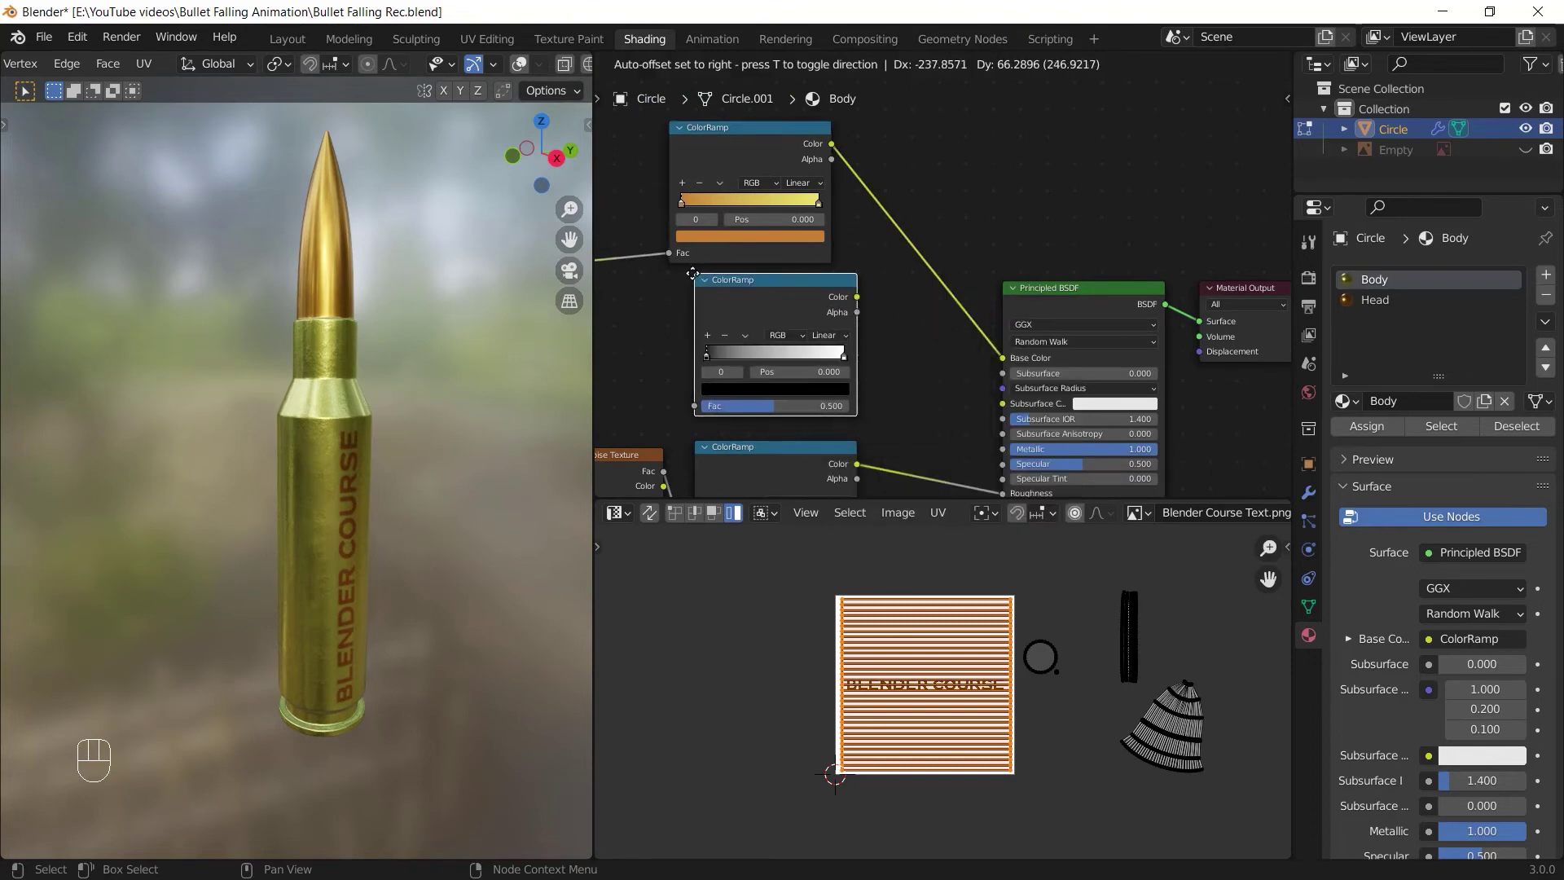
pyautogui.click(679, 293)
pyautogui.moveTo(682, 295); pyautogui.dragTo(904, 270, button='middle')
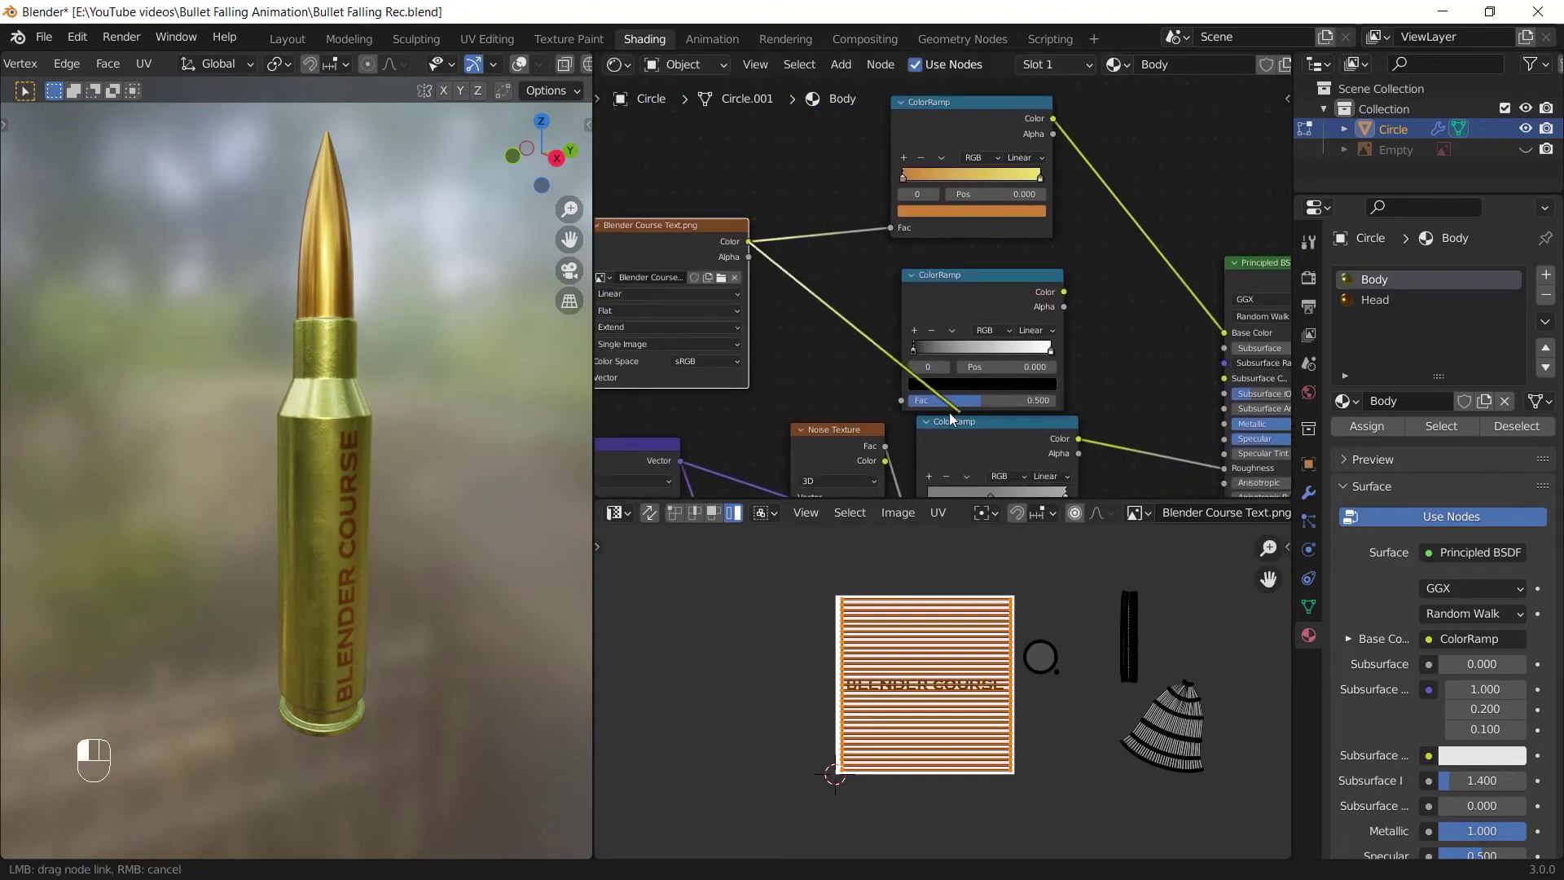
pyautogui.moveTo(908, 399); pyautogui.dragTo(907, 399)
# Add a colour Mix node set to Darken with a factor of 1.000 and place it in front of the Principled BSDF
pyautogui.moveTo(907, 399); pyautogui.dragTo(619, 359, button='middle')
pyautogui.hotkey('shift', 'a')
pyautogui.click(839, 257)
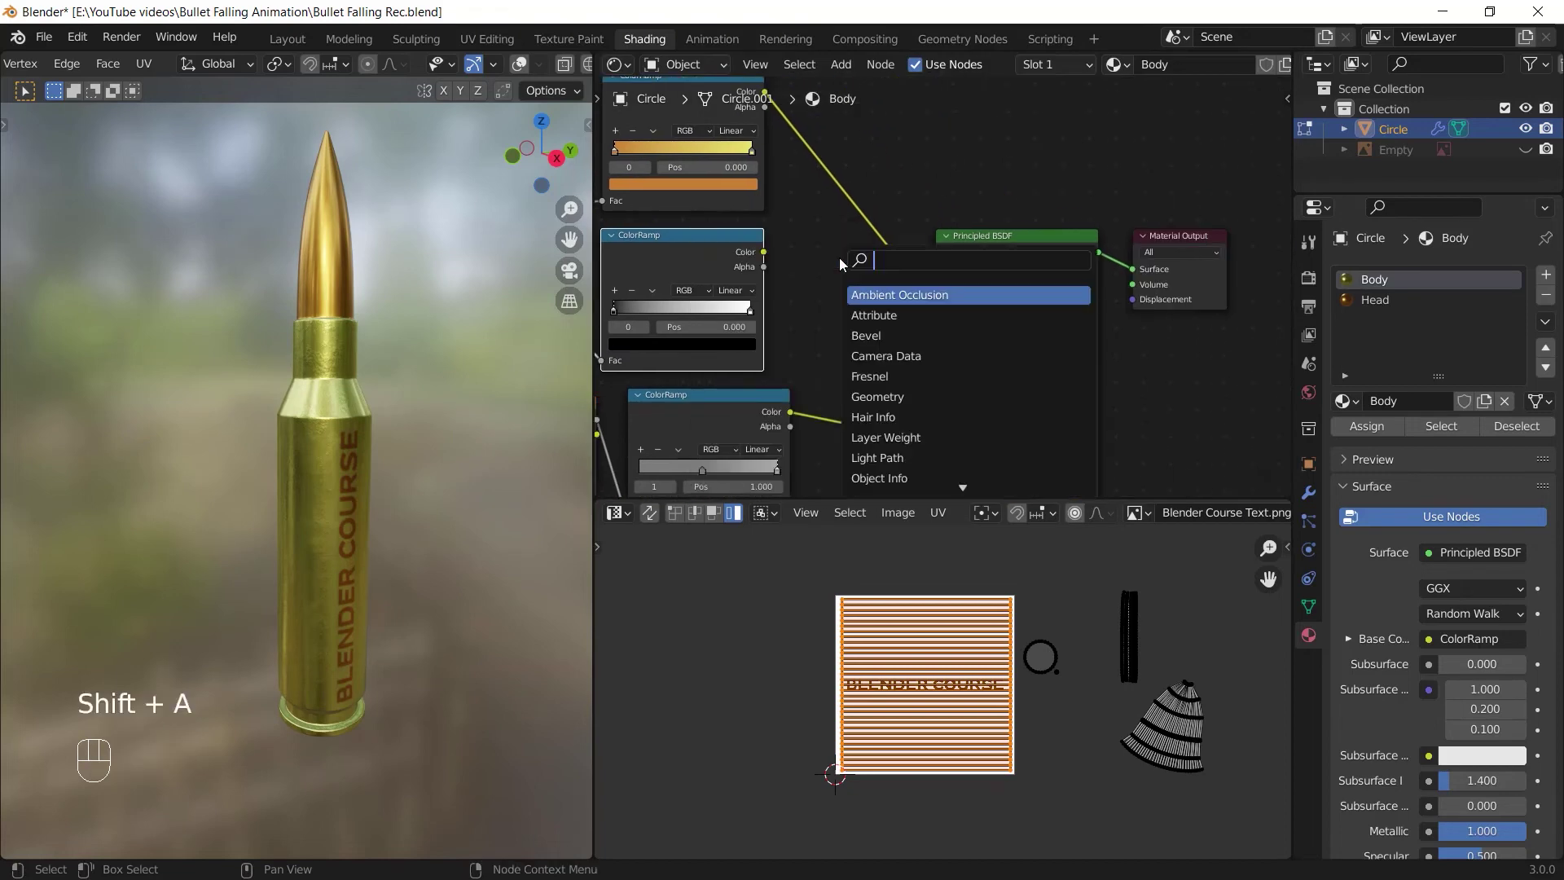
pyautogui.write('mix')
pyautogui.press('Return')
pyautogui.click(800, 272)
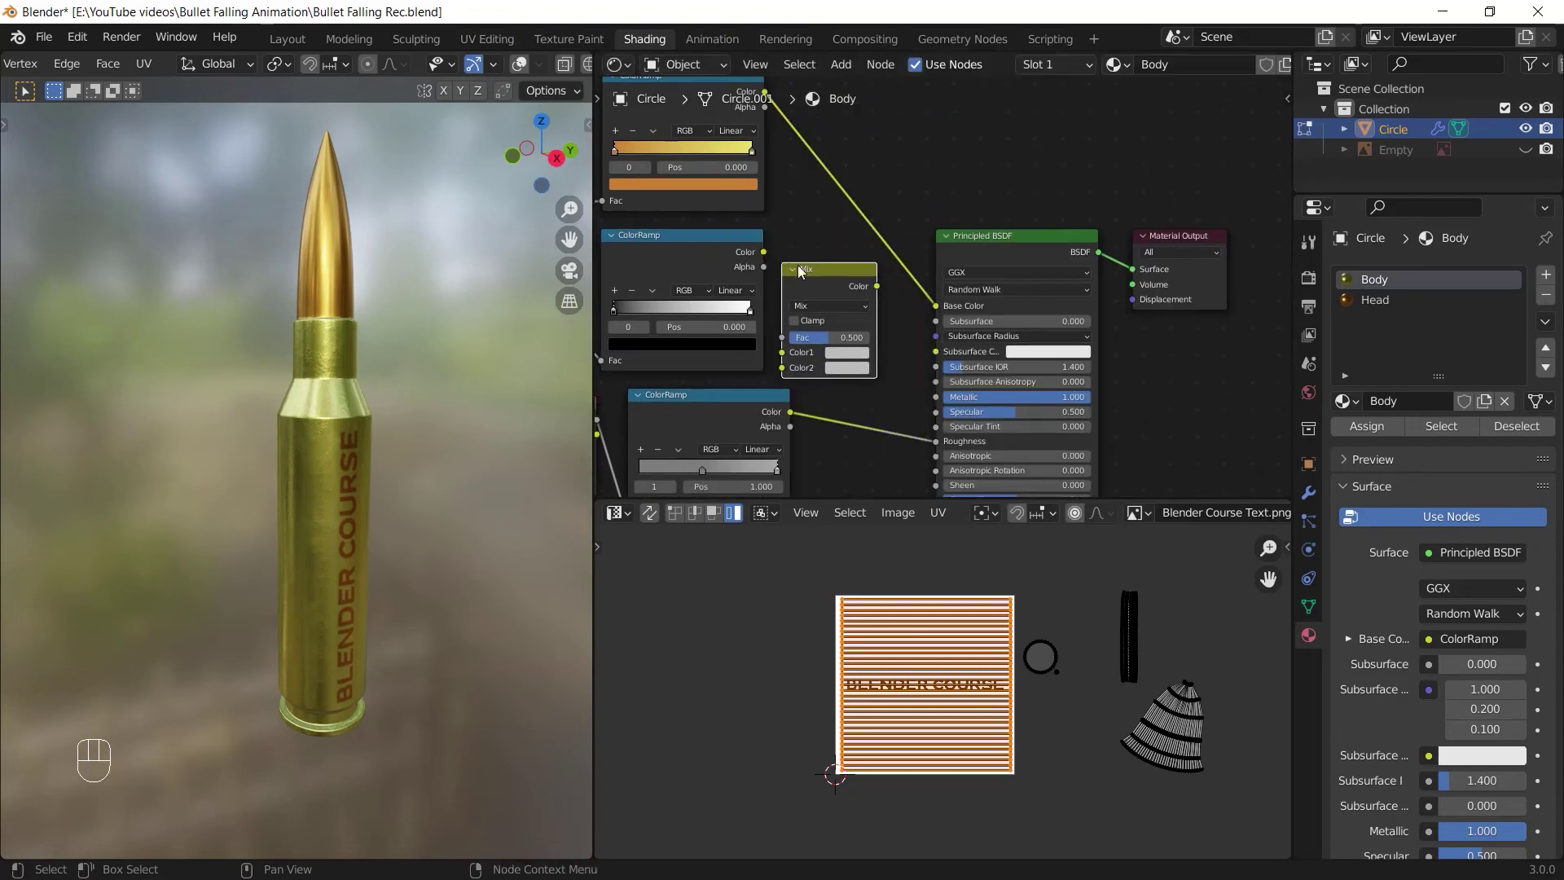
pyautogui.click(811, 305)
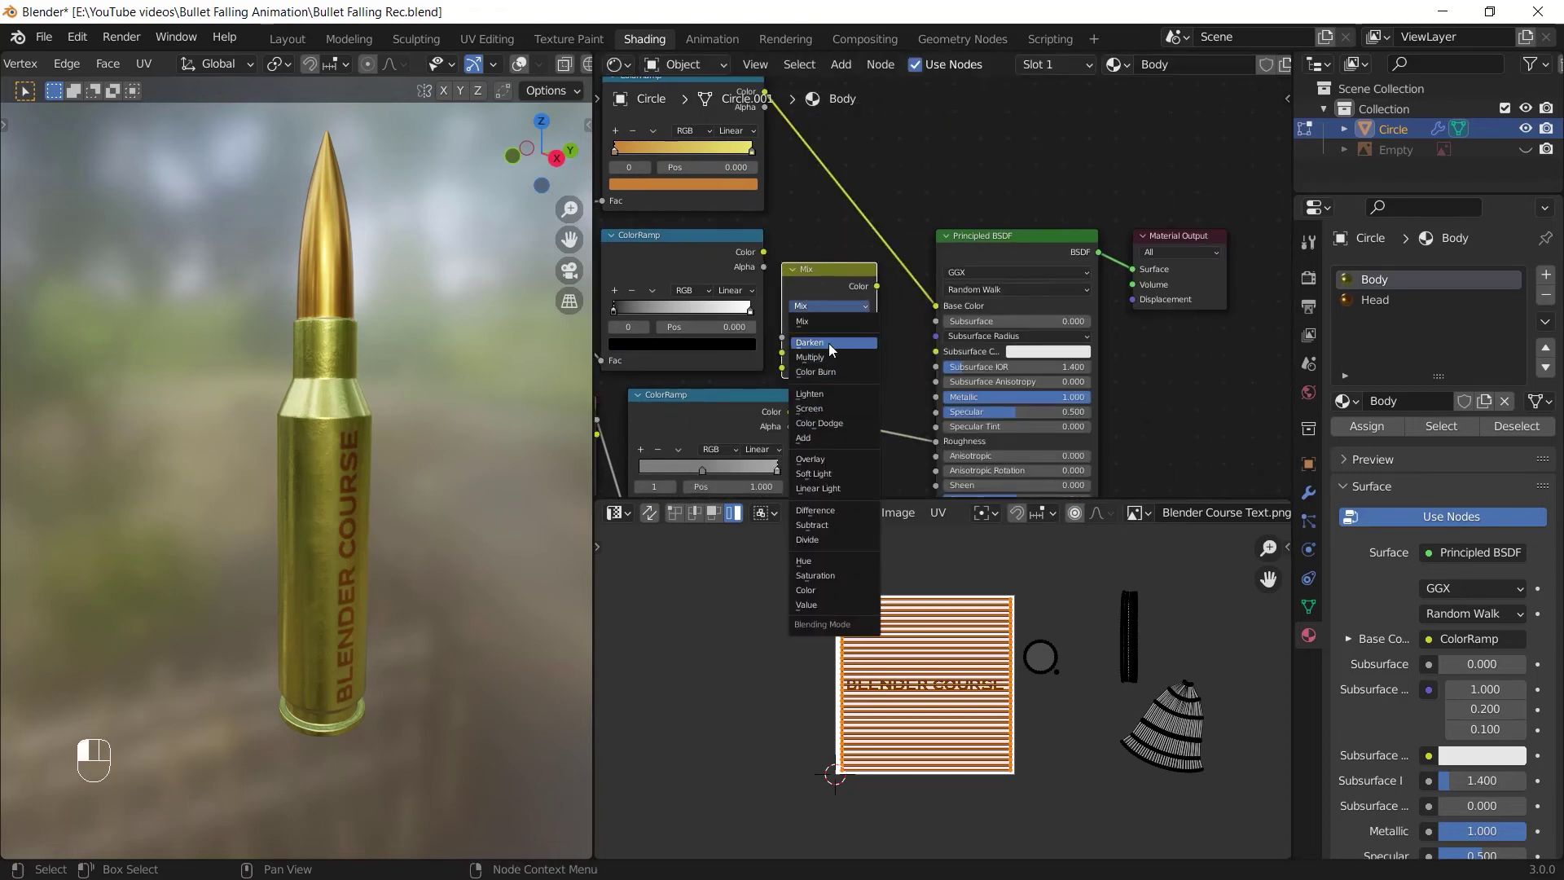
pyautogui.click(828, 344)
pyautogui.moveTo(1201, 390); pyautogui.dragTo(1063, 207)
pyautogui.moveTo(1051, 235); pyautogui.dragTo(1154, 230)
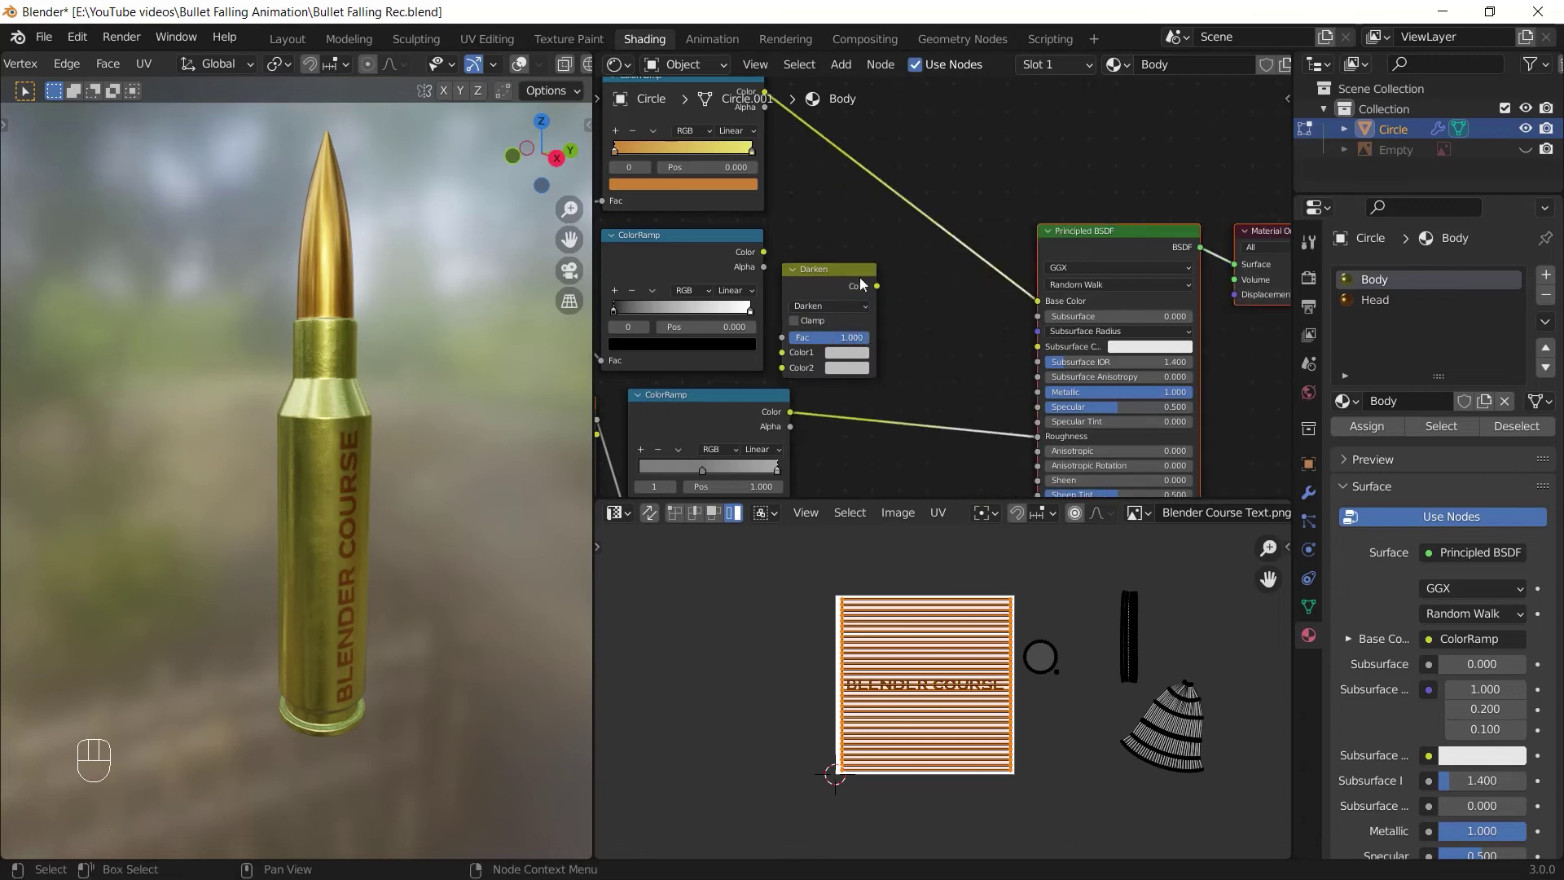
pyautogui.moveTo(839, 270); pyautogui.dragTo(911, 277)
# Connect the noise ColorRamp to the Darken node's Color1 and the text ColorRamp to Color2, and preview the mixed result
pyautogui.moveTo(740, 398); pyautogui.dragTo(886, 353, button='middle')
pyautogui.keyDown('ctrl'); pyautogui.keyDown('shift'); pyautogui.click(887, 354); pyautogui.keyUp('shift'); pyautogui.keyUp('ctrl')
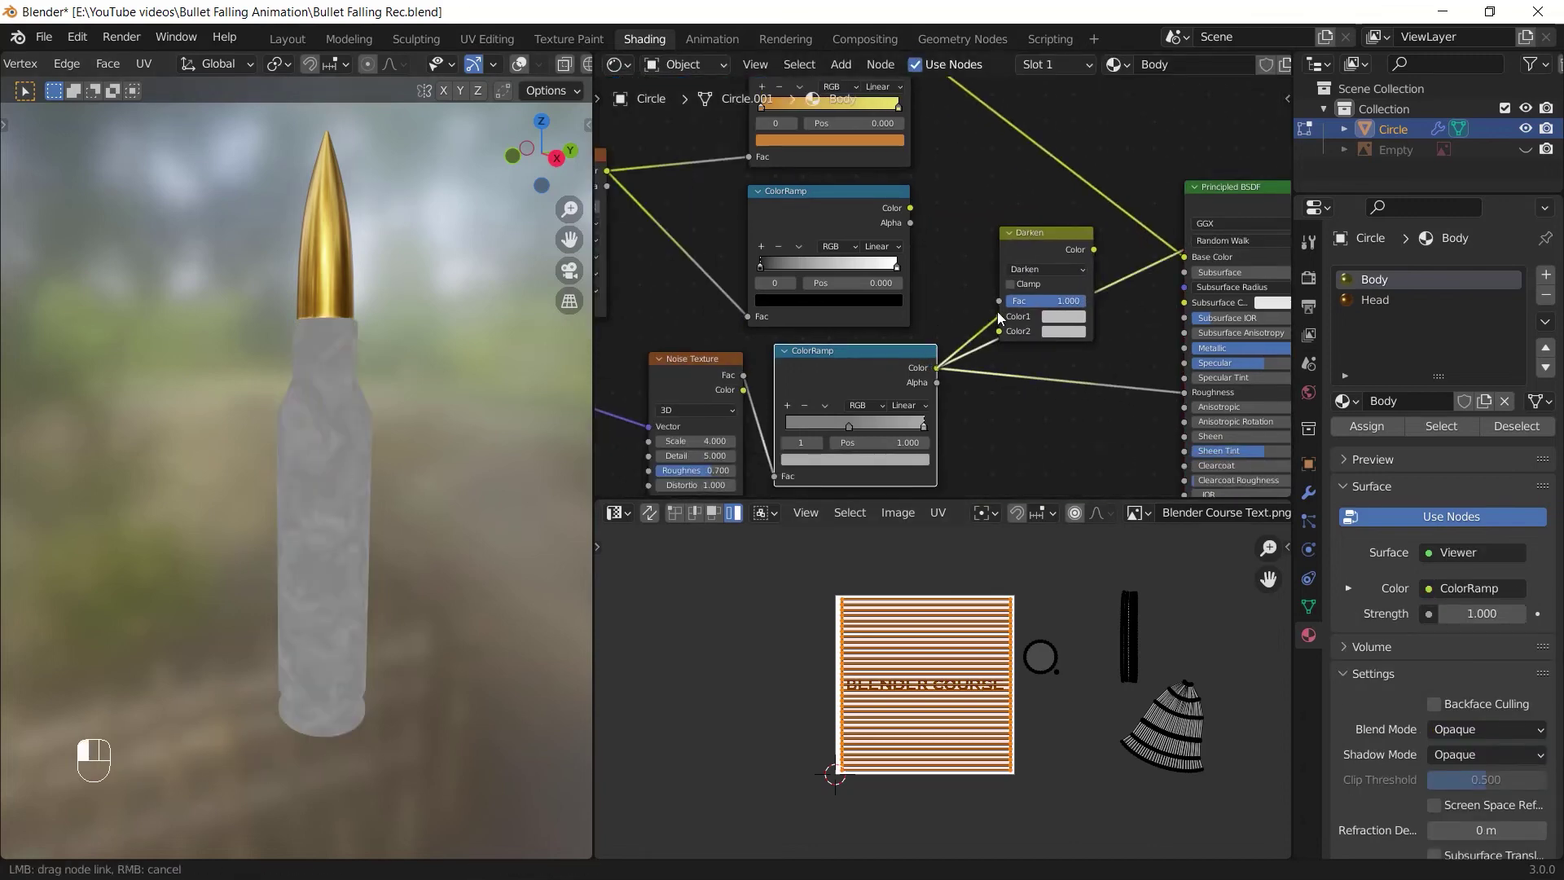
pyautogui.moveTo(998, 311); pyautogui.dragTo(998, 316)
pyautogui.moveTo(998, 316); pyautogui.dragTo(914, 307, button='middle')
pyautogui.keyDown('ctrl'); pyautogui.keyDown('shift'); pyautogui.click(837, 203); pyautogui.keyUp('shift'); pyautogui.keyUp('ctrl')
pyautogui.moveTo(953, 326); pyautogui.dragTo(916, 316)
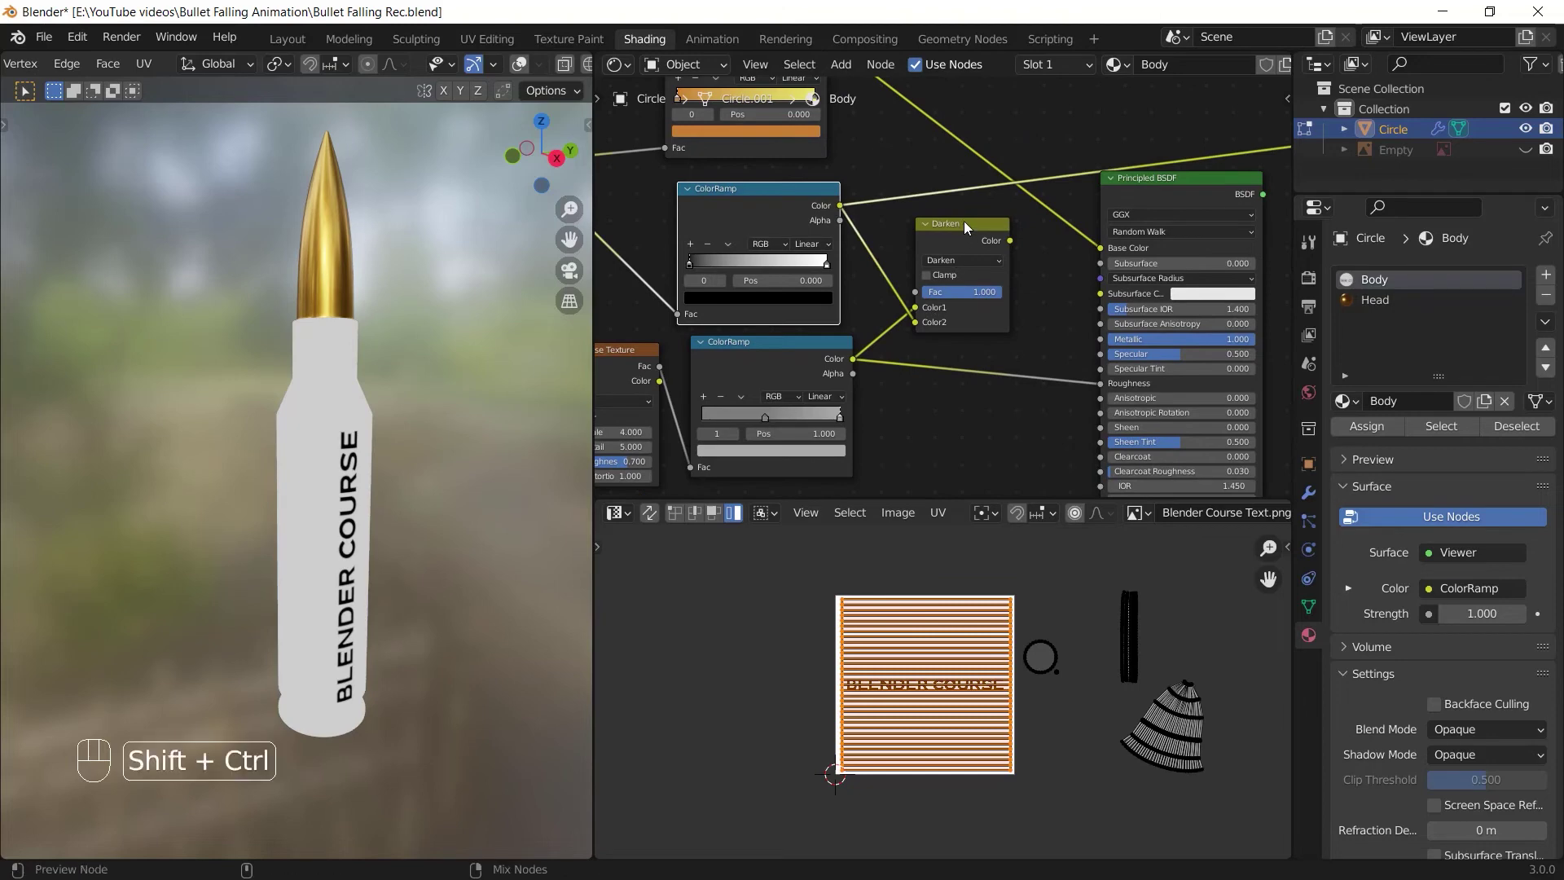
pyautogui.keyDown('ctrl'); pyautogui.keyDown('shift'); pyautogui.click(964, 222); pyautogui.keyUp('shift'); pyautogui.keyUp('ctrl')
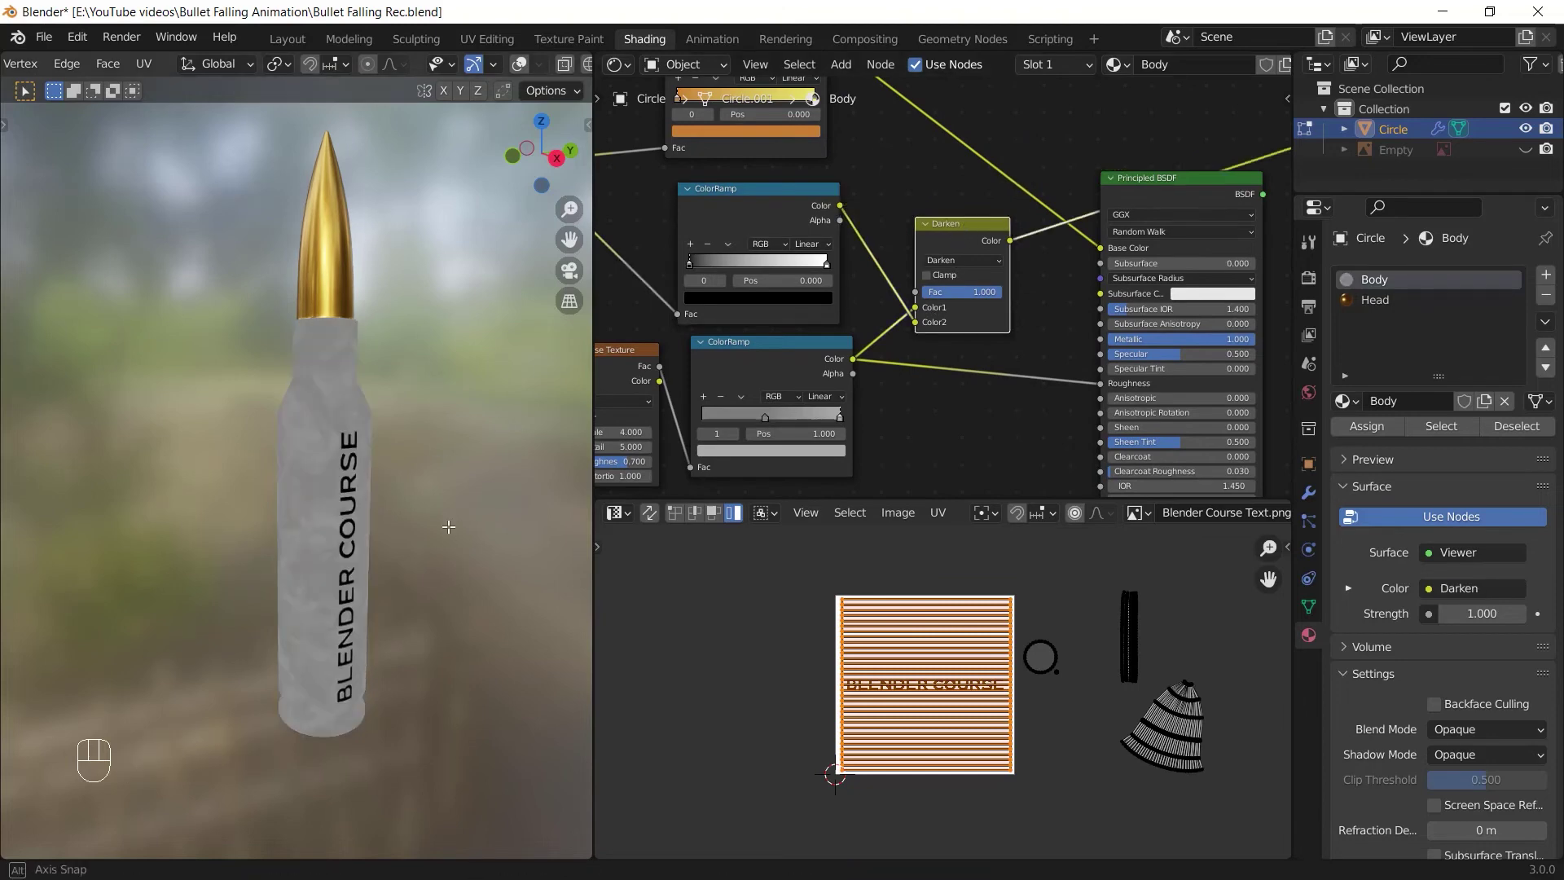
# Connect the Darken node's Color to the Principled BSDF's Roughness and output the shader again
pyautogui.moveTo(448, 526); pyautogui.dragTo(423, 505, button='middle')
pyautogui.moveTo(954, 306); pyautogui.dragTo(664, 305, button='middle')
pyautogui.moveTo(812, 384); pyautogui.dragTo(811, 382)
pyautogui.keyDown('ctrl'); pyautogui.keyDown('shift'); pyautogui.click(868, 202); pyautogui.keyUp('shift'); pyautogui.keyUp('ctrl')
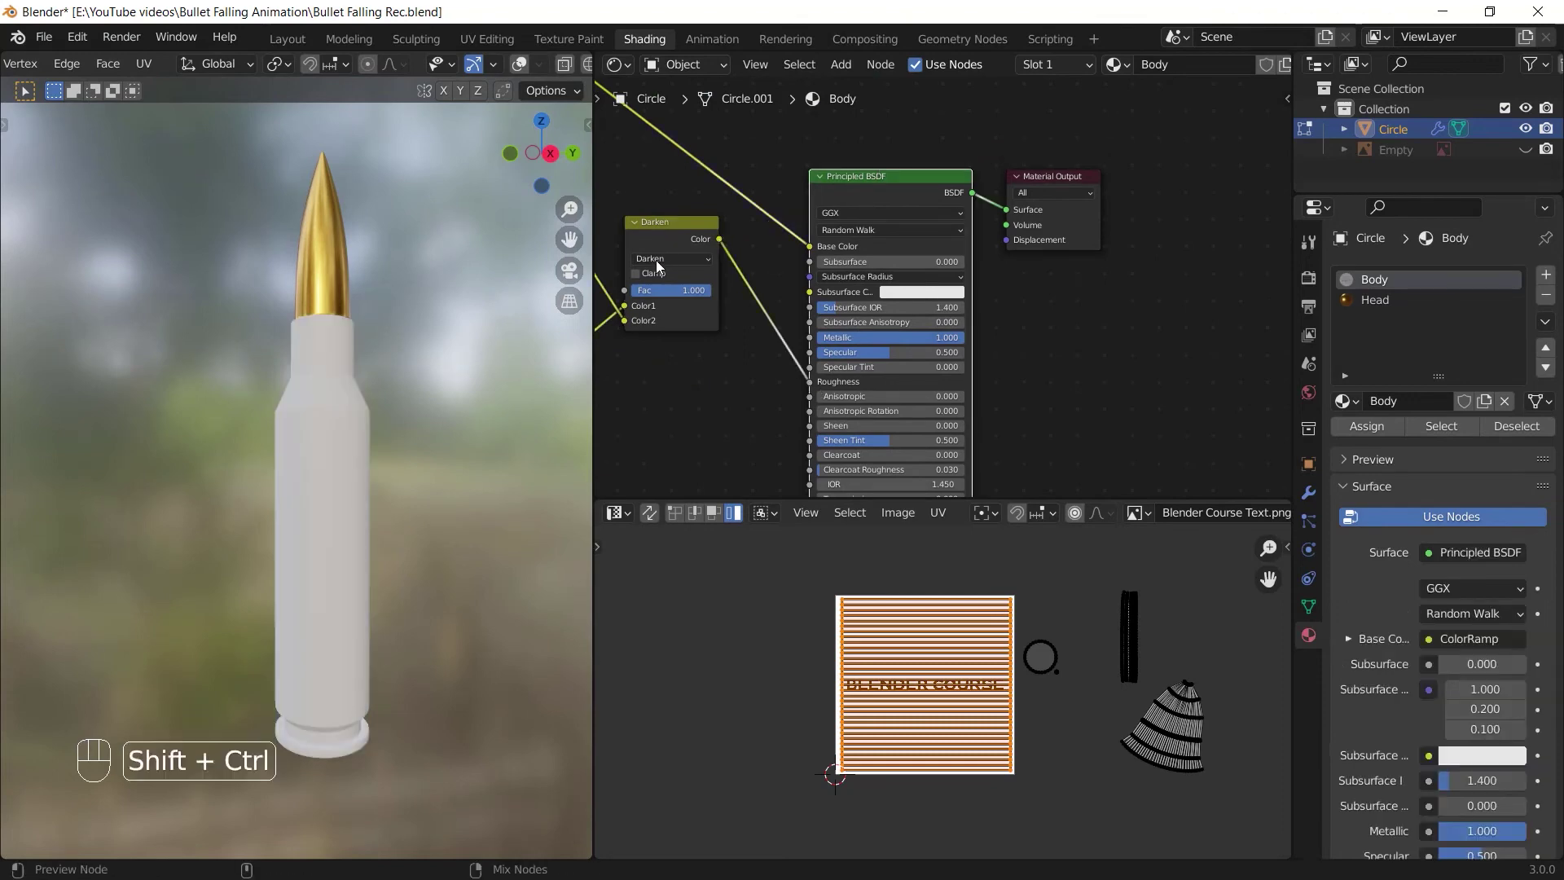
pyautogui.click(668, 232)
pyautogui.moveTo(279, 533); pyautogui.dragTo(326, 452, button='middle')
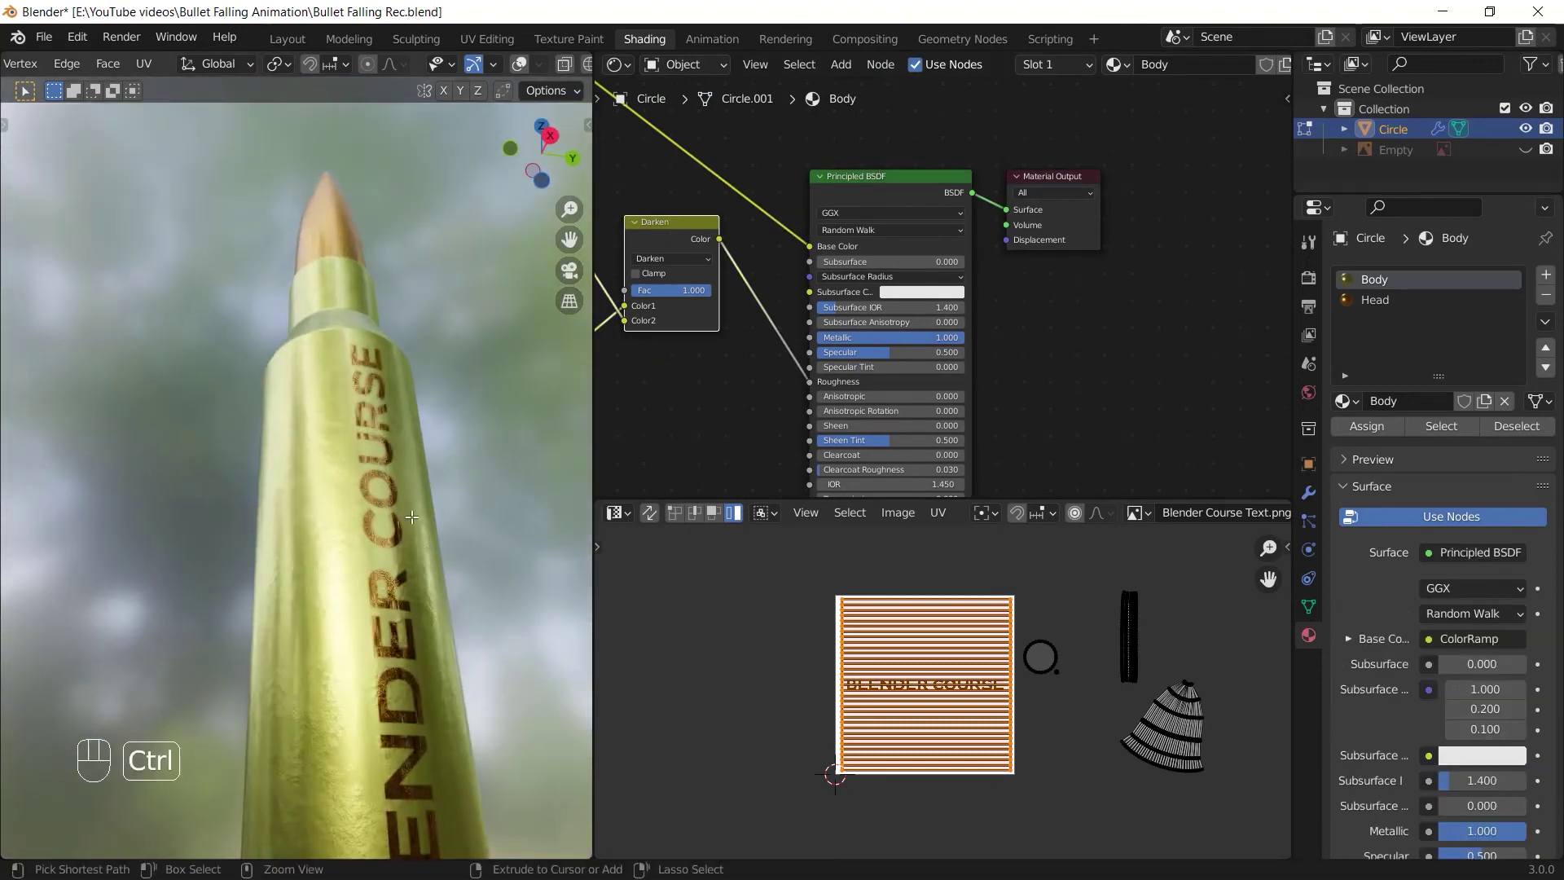
pyautogui.moveTo(411, 517); pyautogui.dragTo(399, 570, button='middle')
pyautogui.keyDown('ctrl'); pyautogui.moveTo(399, 570); pyautogui.dragTo(394, 621, button='middle'); pyautogui.keyUp('ctrl')
# Preview the text's roughness ColorRamp, lighten its dark stop, and output the Principled BSDF again
pyautogui.moveTo(619, 219); pyautogui.dragTo(974, 268, button='middle')
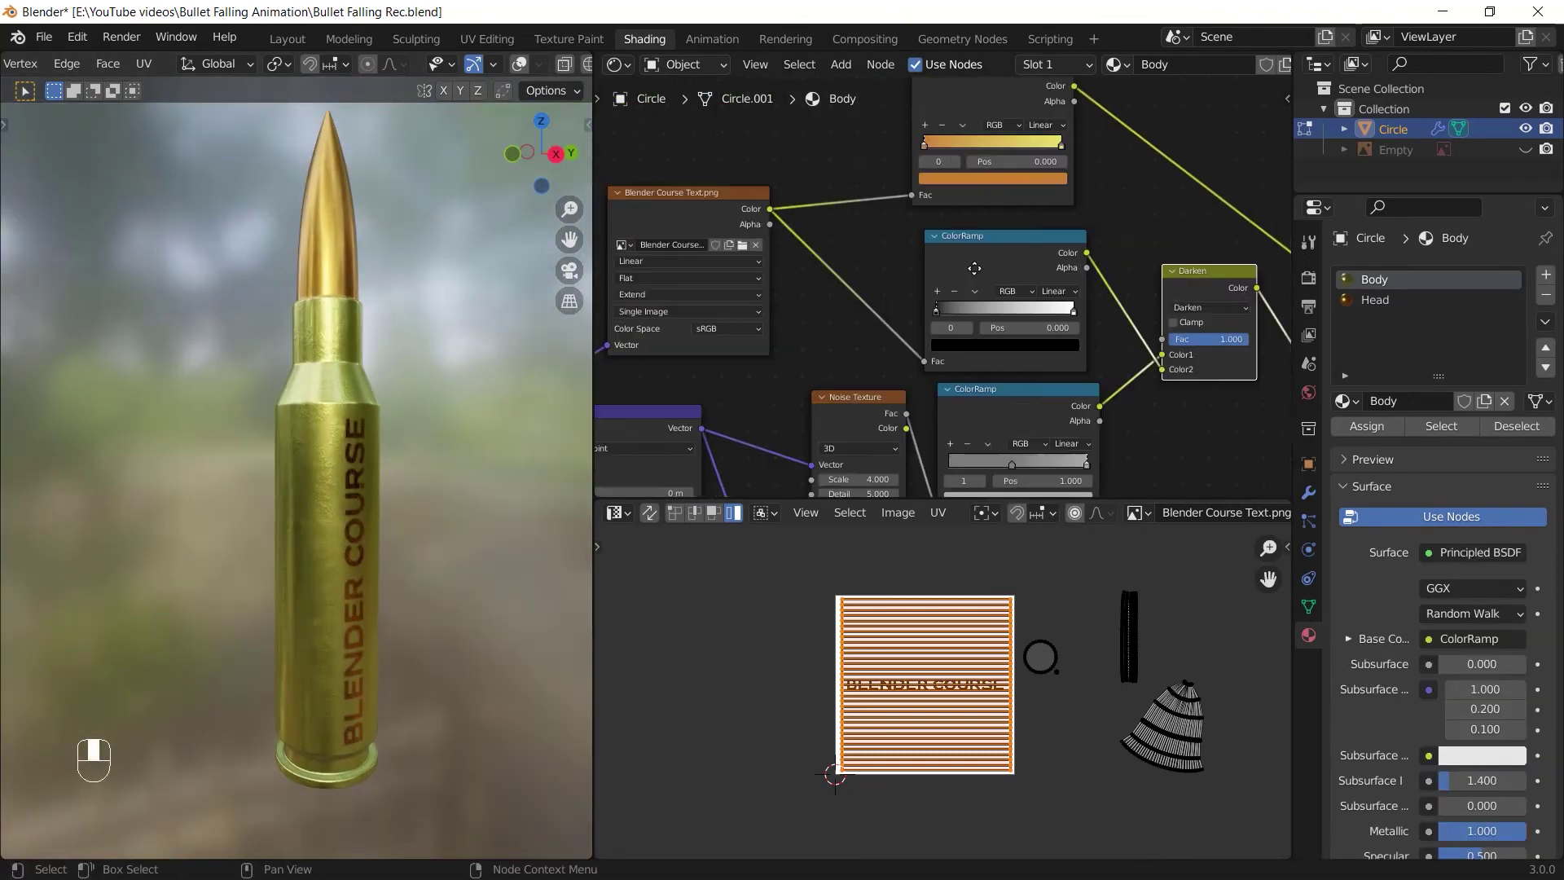
pyautogui.keyDown('ctrl'); pyautogui.keyDown('shift'); pyautogui.click(974, 268); pyautogui.keyUp('shift'); pyautogui.keyUp('ctrl')
pyautogui.click(1002, 344)
pyautogui.moveTo(982, 311)
pyautogui.mouseDown()
pyautogui.moveTo(1039, 311)
pyautogui.moveTo(965, 313)
pyautogui.moveTo(979, 312)
pyautogui.mouseUp()
pyautogui.moveTo(1134, 298); pyautogui.dragTo(804, 271, button='middle')
pyautogui.keyDown('ctrl'); pyautogui.keyDown('shift'); pyautogui.click(1051, 192); pyautogui.keyUp('shift'); pyautogui.keyUp('ctrl')
# Set the colour value of the dark stop in the text's roughness ColorRamp to 0.2
pyautogui.moveTo(677, 336); pyautogui.dragTo(740, 313, button='middle')
pyautogui.moveTo(481, 525); pyautogui.dragTo(479, 488, button='middle')
pyautogui.keyDown('ctrl'); pyautogui.moveTo(480, 488); pyautogui.dragTo(481, 587, button='middle'); pyautogui.keyUp('ctrl')
pyautogui.click(805, 288)
pyautogui.click(736, 253)
pyautogui.write('.2')
pyautogui.press('Return')
pyautogui.moveTo(456, 505); pyautogui.dragTo(478, 564, button='middle')
# Add a second Bump node below the existing one and connect its Normal output to the existing Bump's Normal input
pyautogui.moveTo(954, 354); pyautogui.dragTo(1058, 190, button='middle')
pyautogui.keyDown('ctrl'); pyautogui.moveTo(1058, 190); pyautogui.dragTo(1029, 376, button='middle'); pyautogui.keyUp('ctrl')
pyautogui.moveTo(987, 473); pyautogui.dragTo(1024, 398, button='middle')
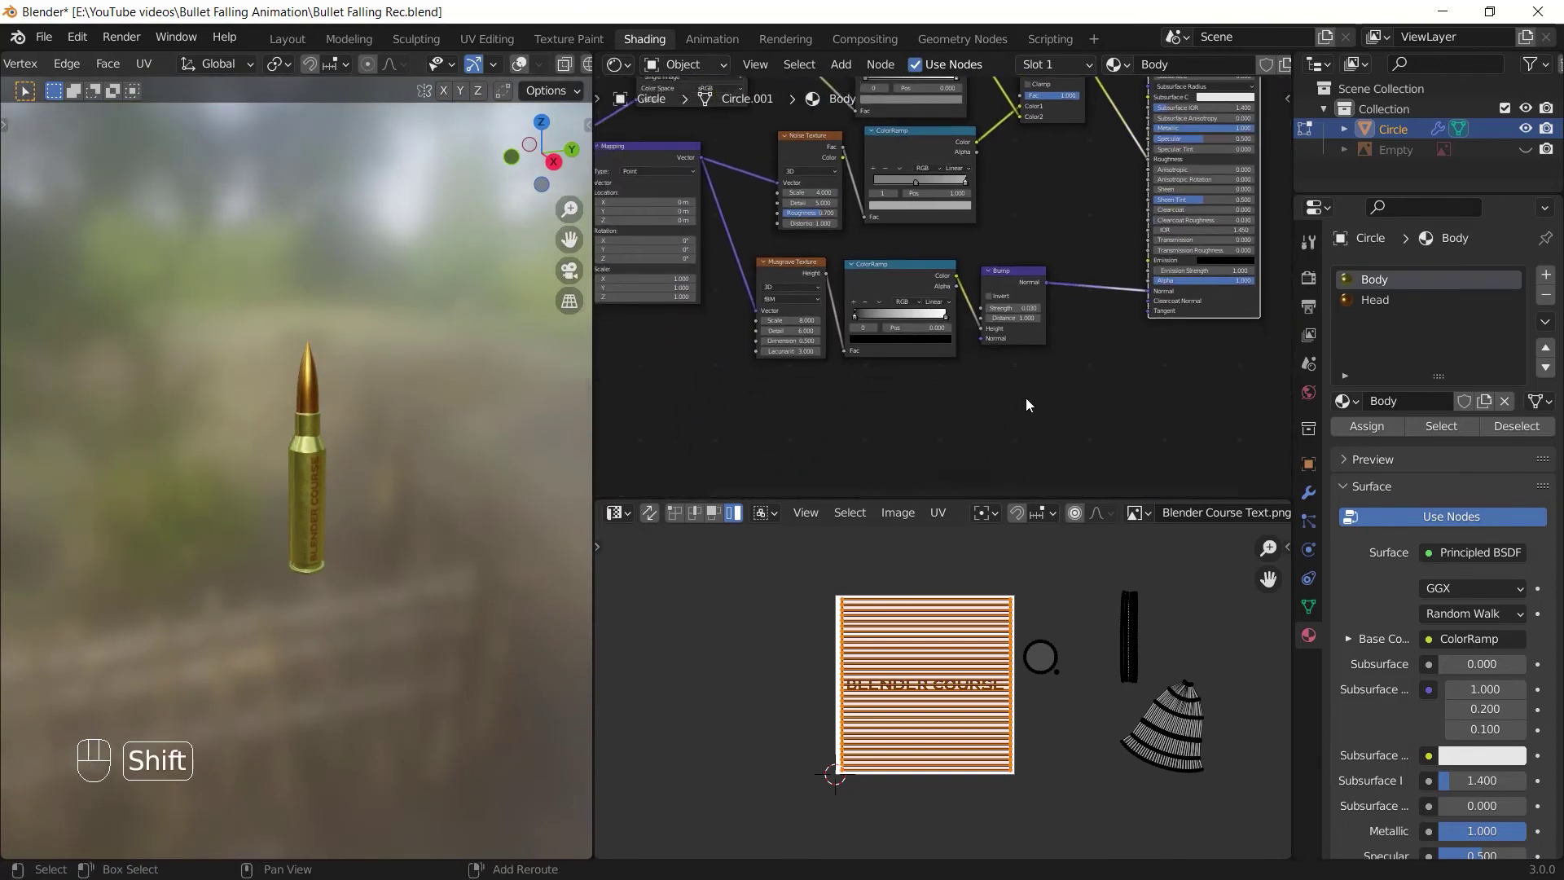
pyautogui.hotkey('shift', 'a')
pyautogui.write('bump')
pyautogui.press('Return')
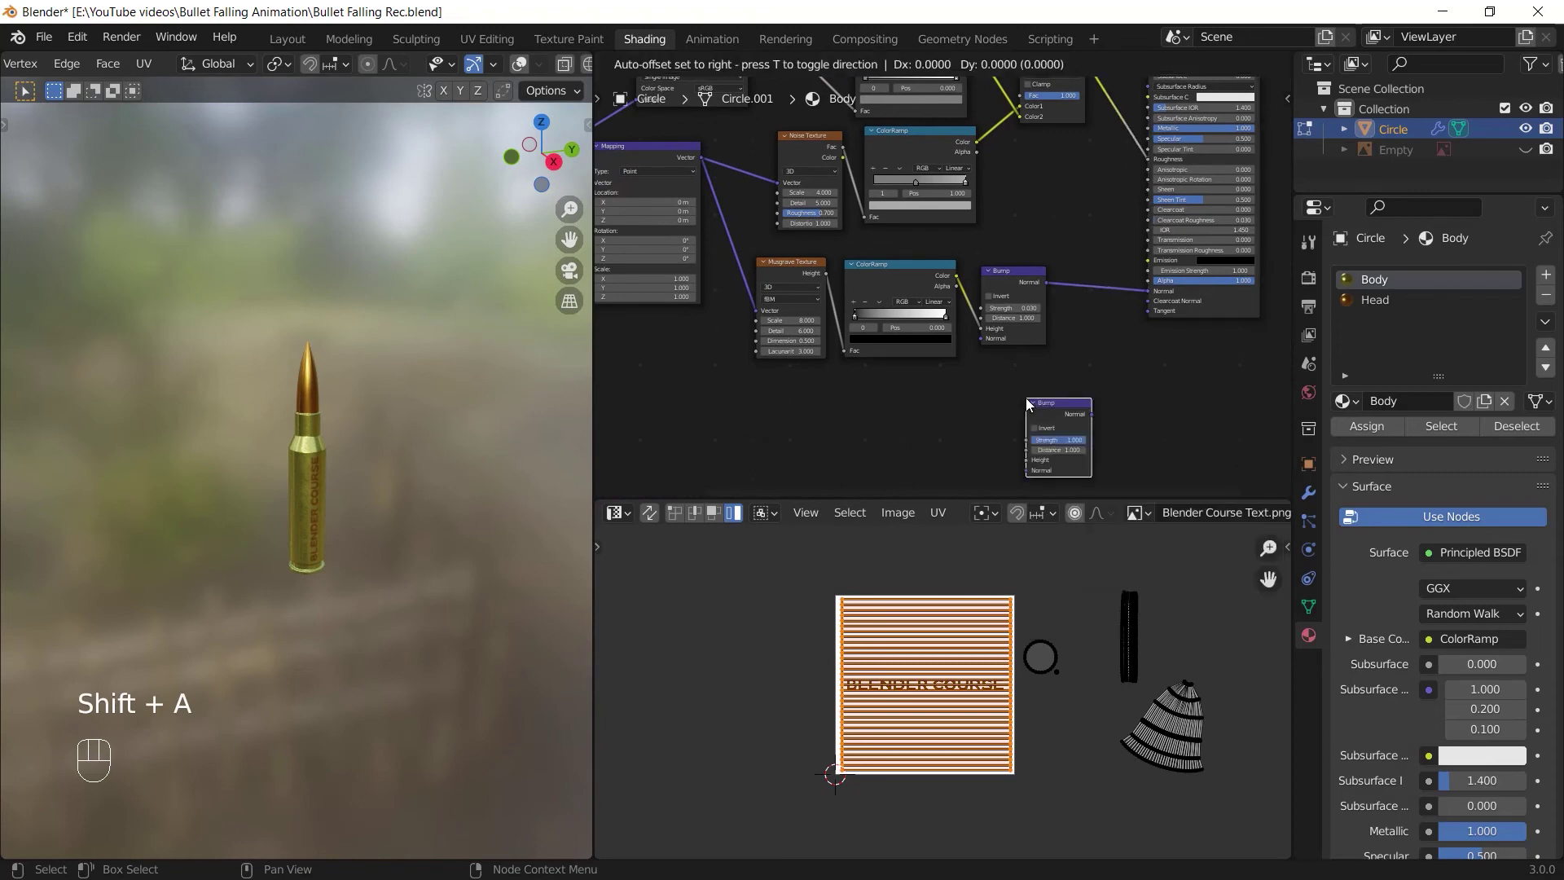
pyautogui.click(1025, 397)
pyautogui.keyDown('ctrl'); pyautogui.moveTo(1065, 382); pyautogui.dragTo(1063, 417, button='middle'); pyautogui.keyUp('ctrl')
pyautogui.moveTo(1064, 417); pyautogui.dragTo(965, 427)
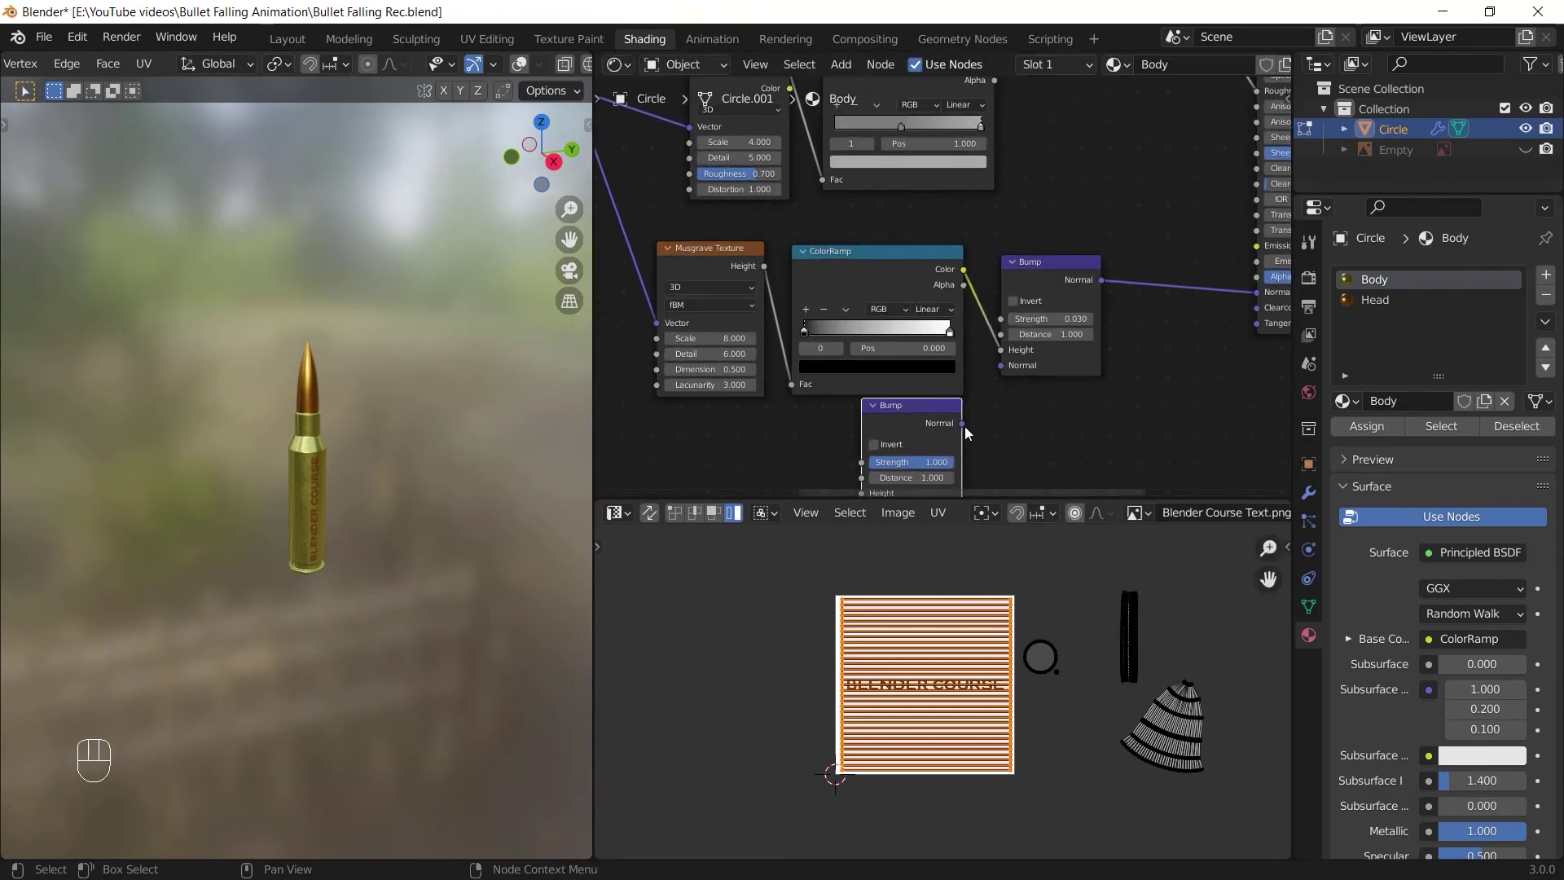
pyautogui.moveTo(1005, 364); pyautogui.dragTo(1002, 366)
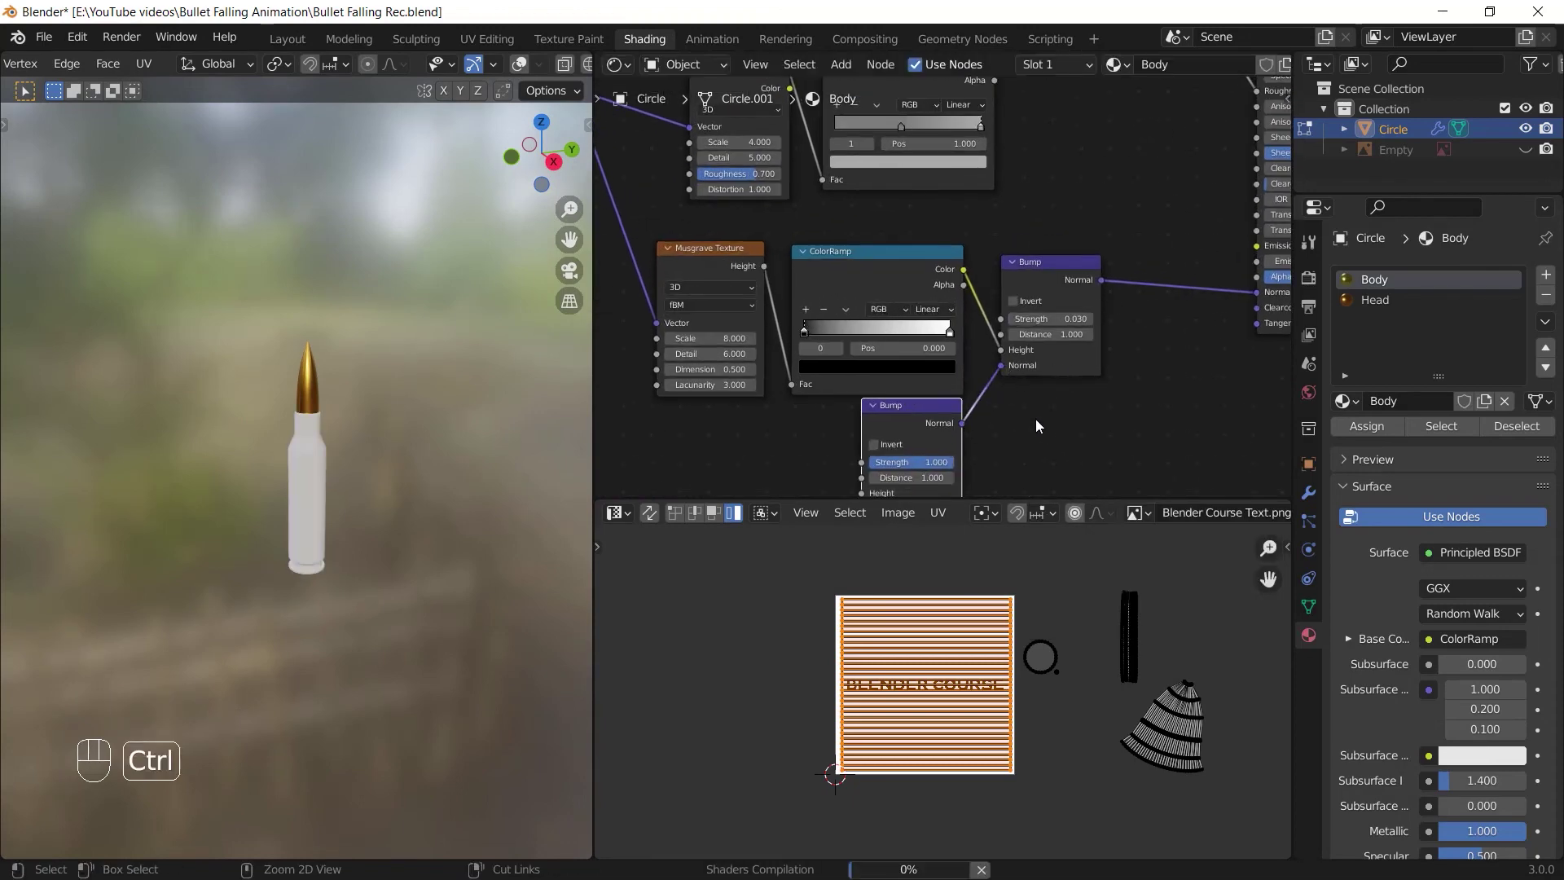
# Connect the Blender Course Text image's Color to the new Bump node's Height
pyautogui.keyDown('ctrl'); pyautogui.moveTo(1091, 413); pyautogui.dragTo(1000, 321, button='middle'); pyautogui.keyUp('ctrl')
pyautogui.moveTo(1000, 321); pyautogui.dragTo(1054, 441, button='middle')
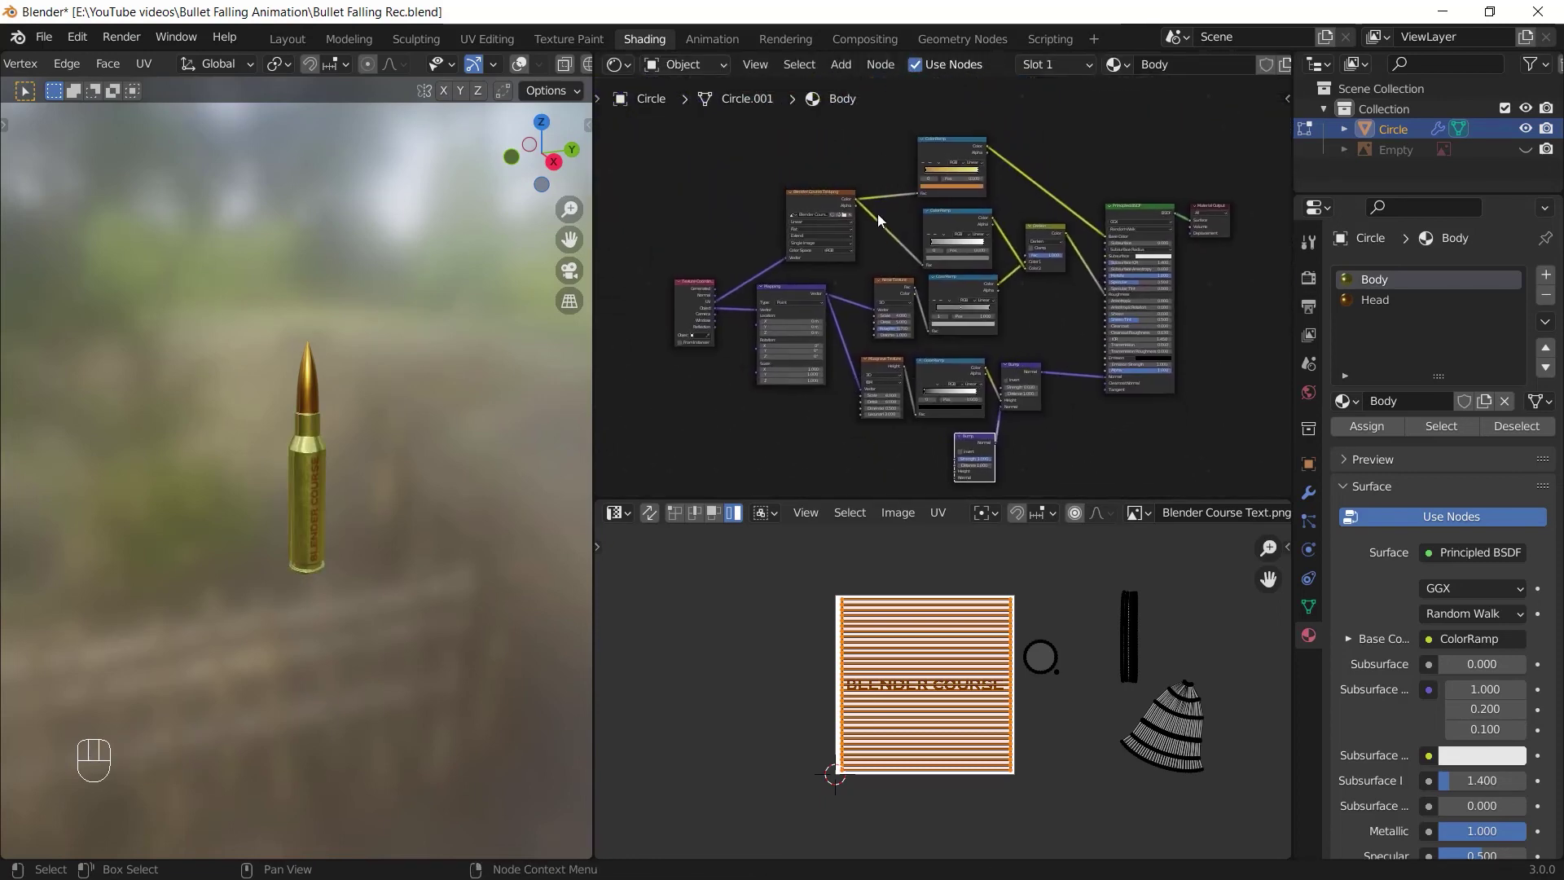
pyautogui.moveTo(1025, 358); pyautogui.dragTo(993, 423)
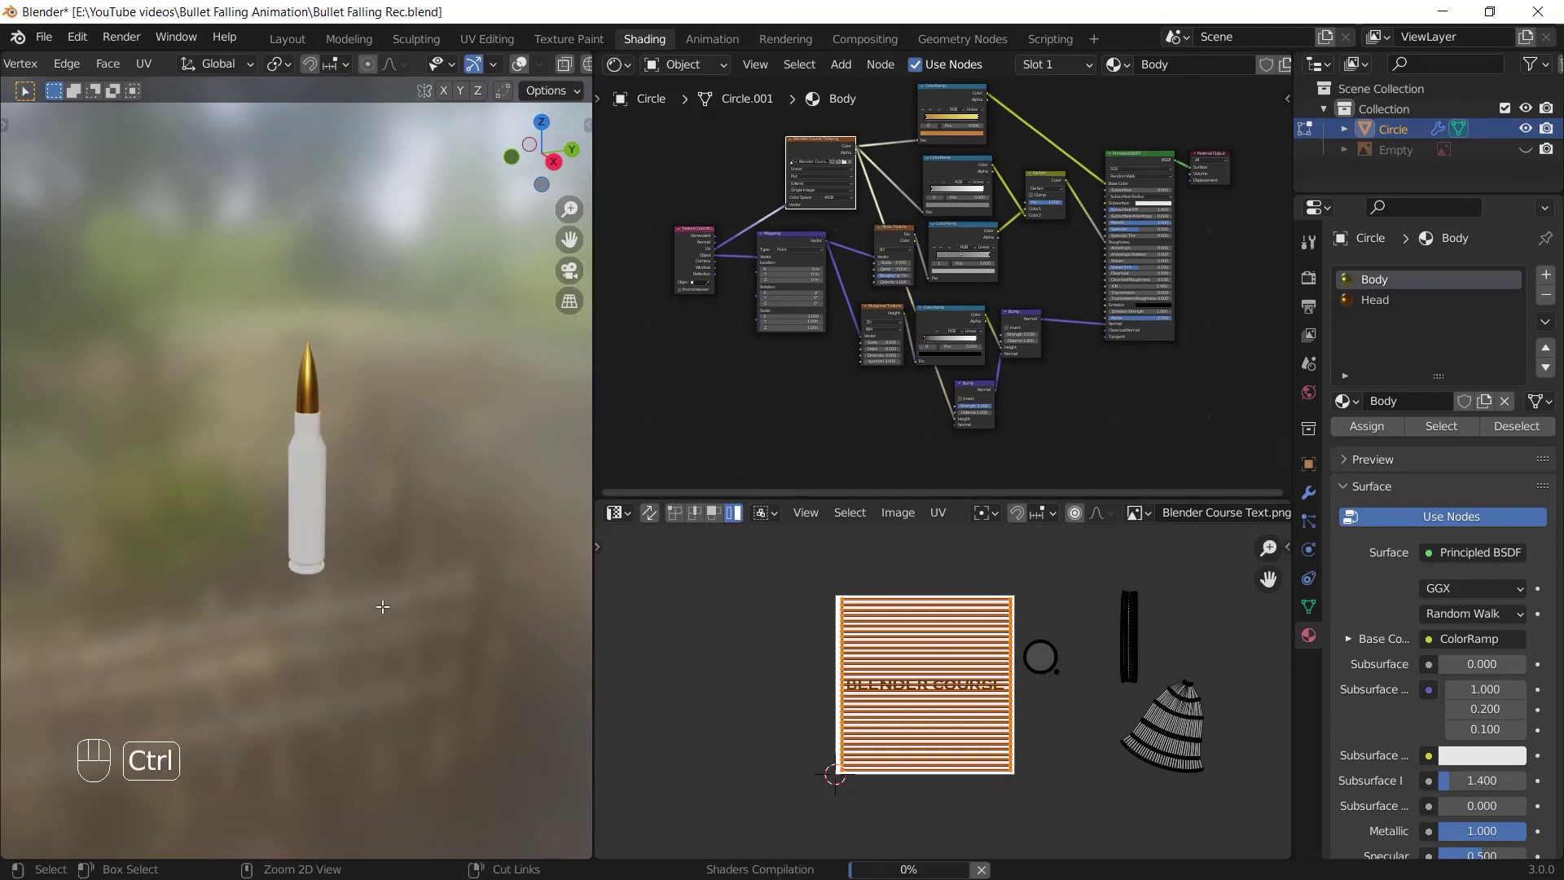
pyautogui.moveTo(381, 618); pyautogui.dragTo(363, 409, button='middle')
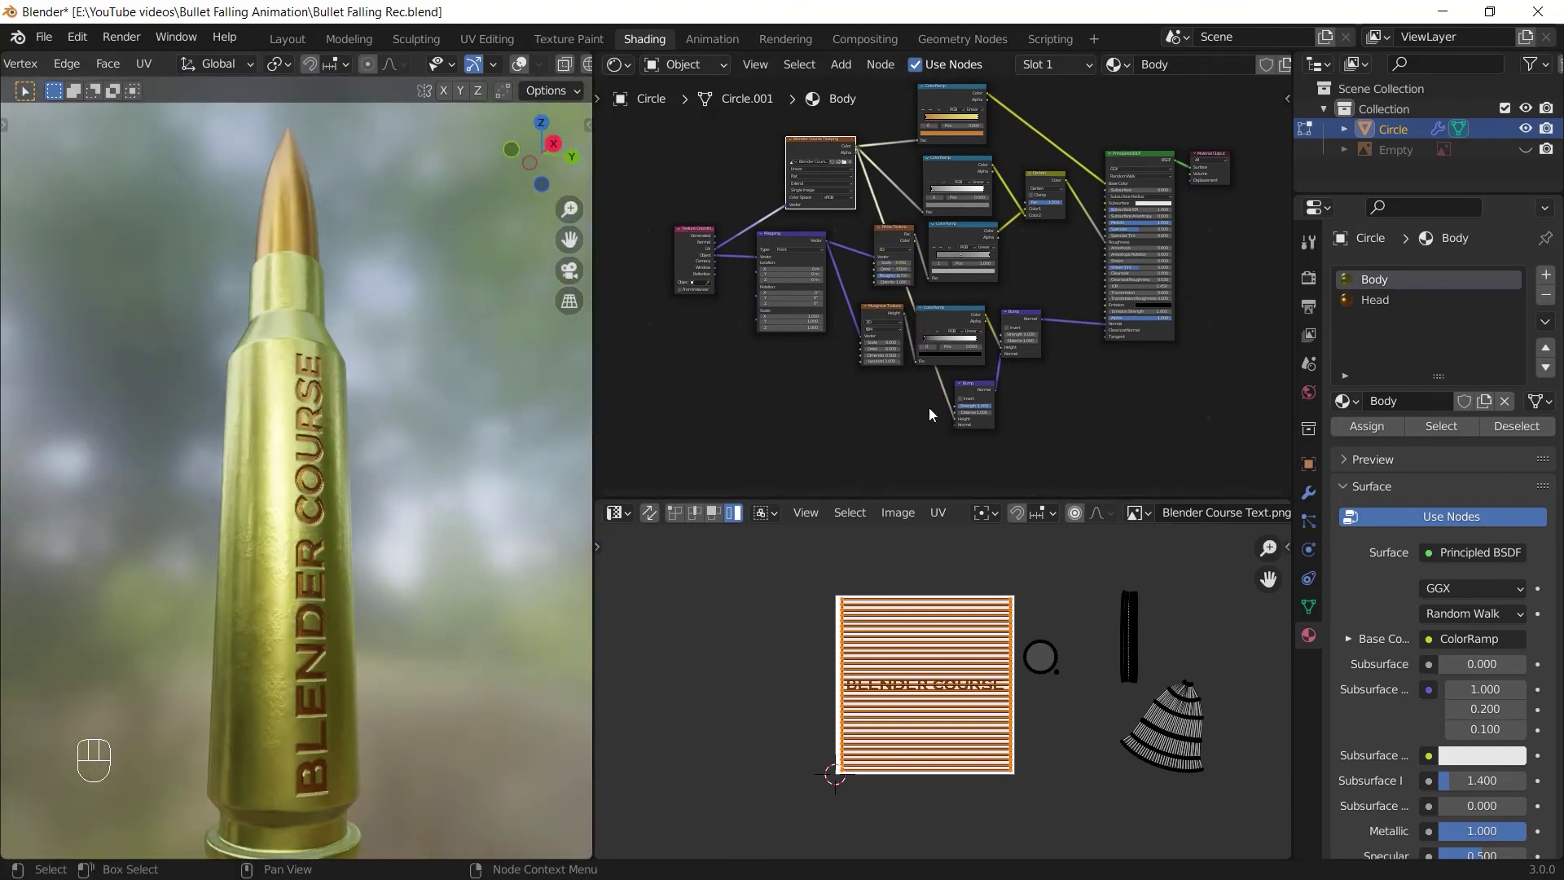
# Set the text Bump node's Strength to 0.200
pyautogui.moveTo(928, 408); pyautogui.dragTo(904, 352, button='middle')
pyautogui.keyDown('ctrl'); pyautogui.moveTo(904, 352); pyautogui.dragTo(904, 277, button='middle'); pyautogui.keyUp('ctrl')
pyautogui.moveTo(488, 464); pyautogui.dragTo(451, 474, button='middle')
pyautogui.moveTo(961, 425); pyautogui.dragTo(897, 425)
pyautogui.moveTo(279, 570); pyautogui.dragTo(345, 570, button='middle')
pyautogui.moveTo(344, 570)
pyautogui.keyDown('ctrl'); pyautogui.mouseDown(button='middle')
pyautogui.moveTo(344, 485)
pyautogui.moveTo(347, 562)
pyautogui.mouseUp(button='middle'); pyautogui.keyUp('ctrl')
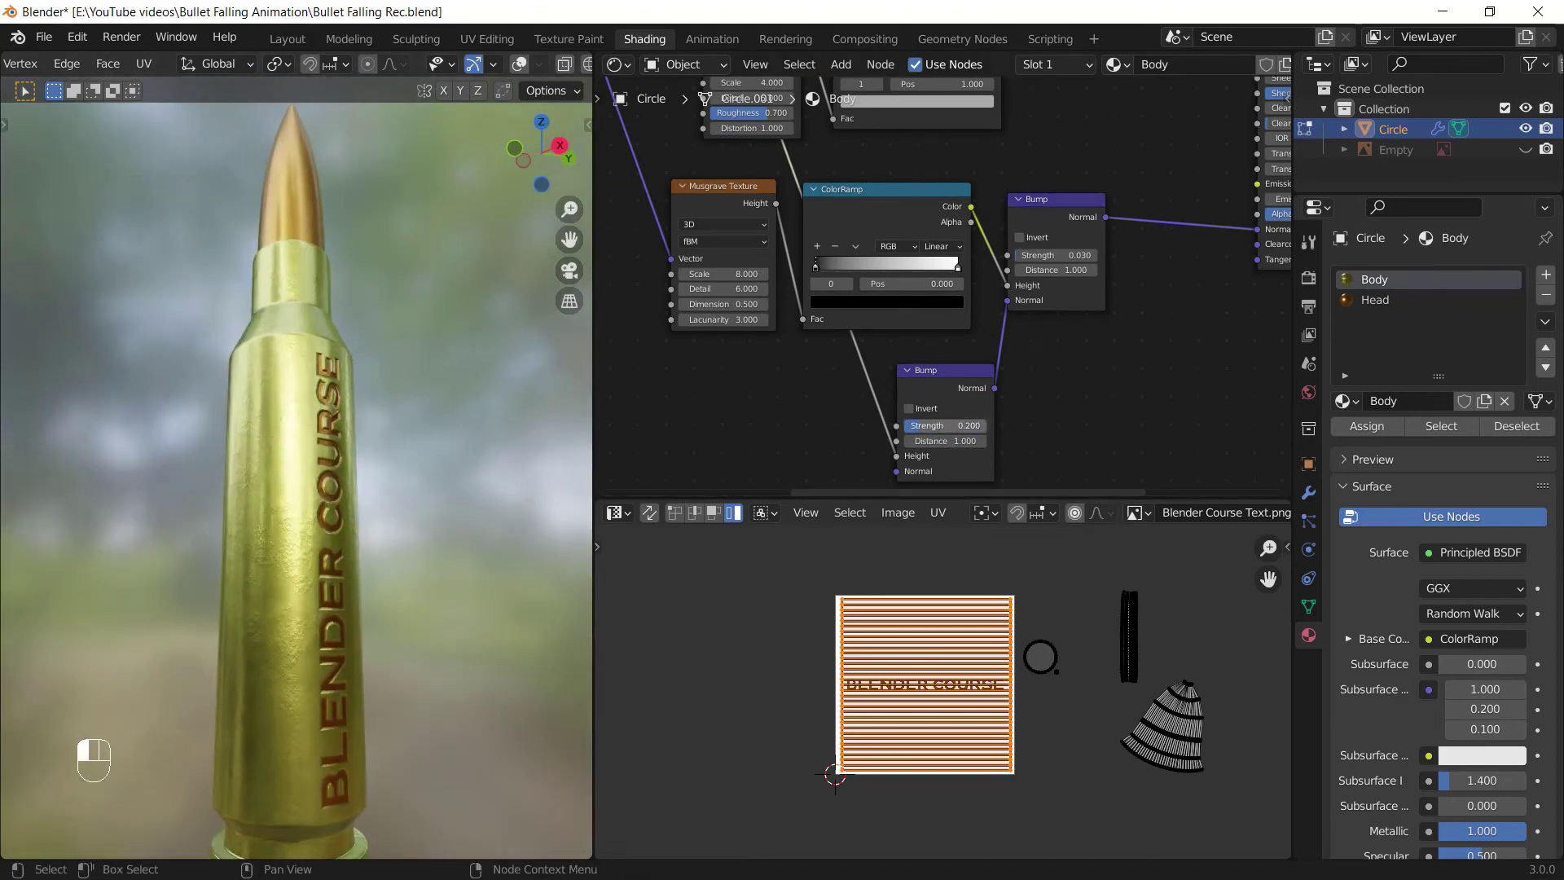
# Insert a ColorRamp between the text image and the new Bump's Height and bring its black and white stops close together
pyautogui.scroll(-3, 974, 328)
pyautogui.hotkey('shift', 'a')
pyautogui.click(978, 373)
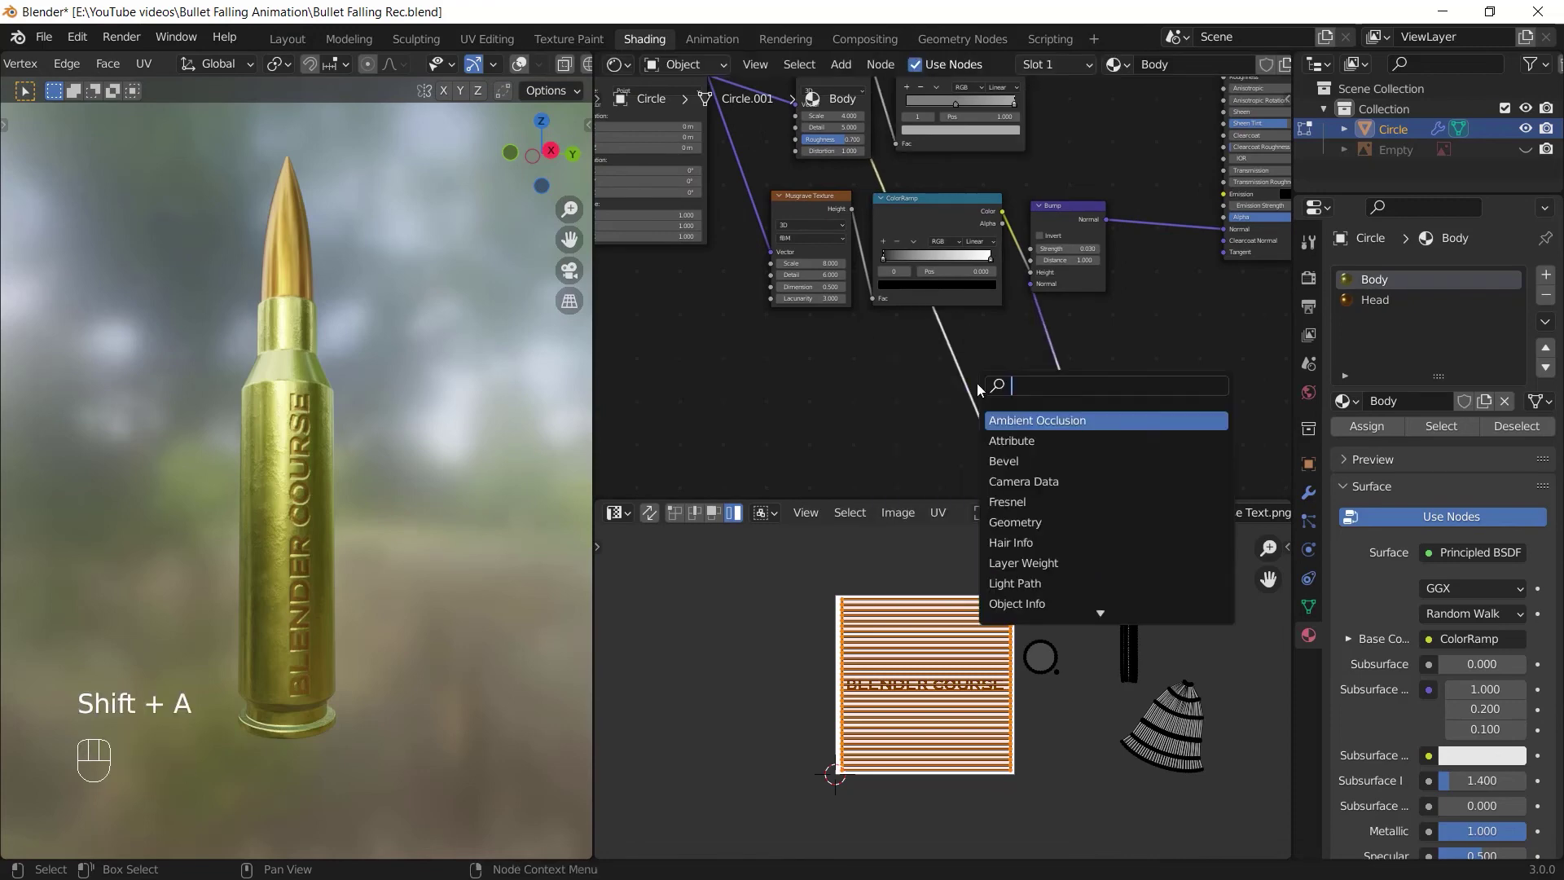
pyautogui.write('colo')
pyautogui.press('Return')
pyautogui.click(892, 380)
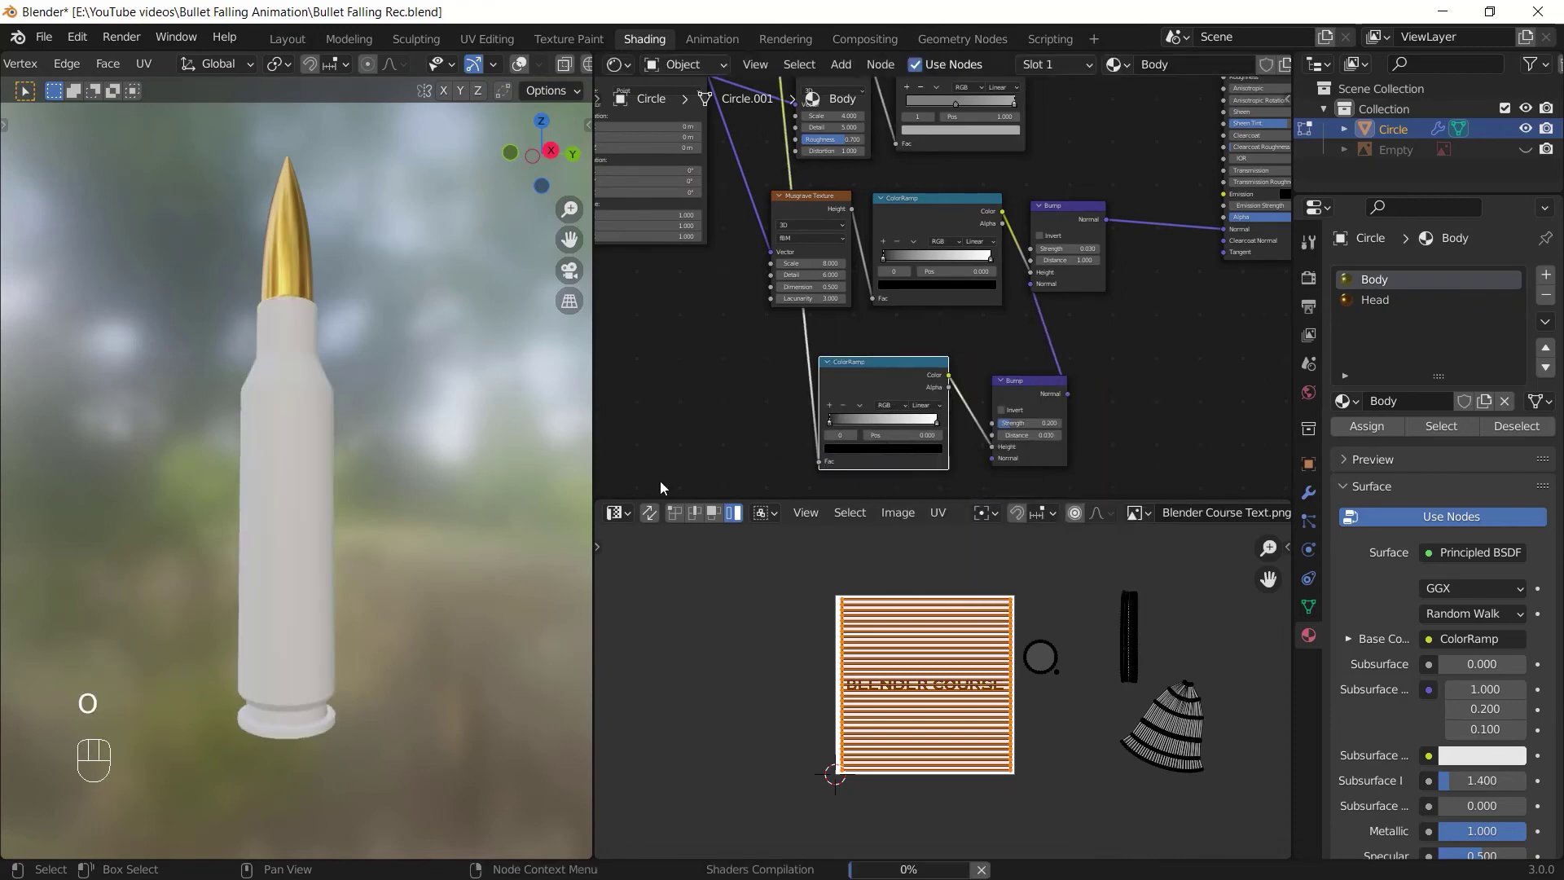
pyautogui.moveTo(935, 422); pyautogui.dragTo(856, 422)
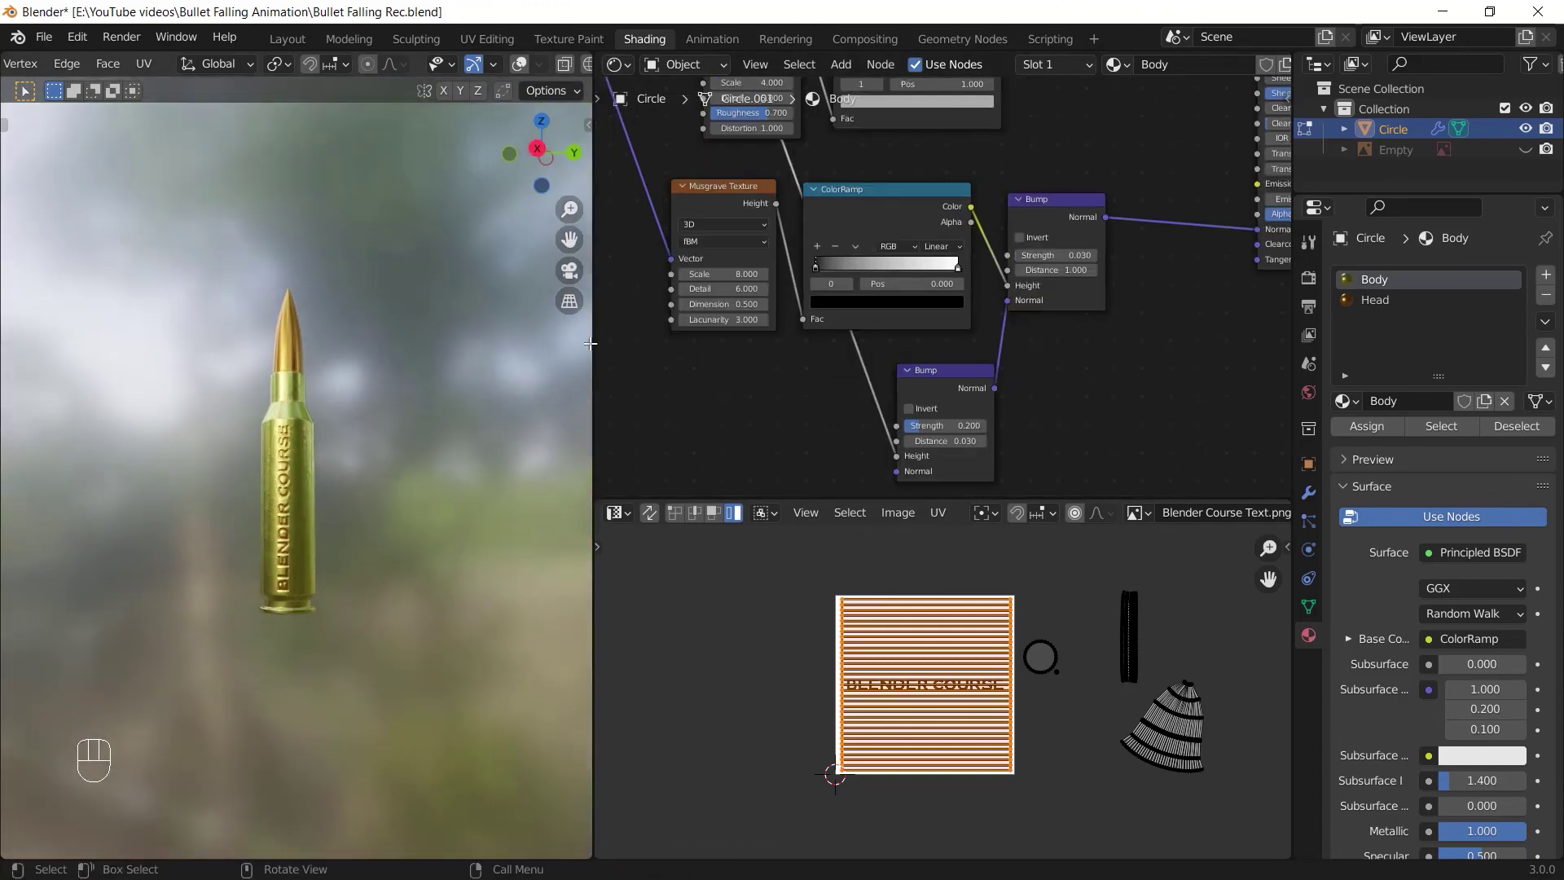
pyautogui.click(765, 200)
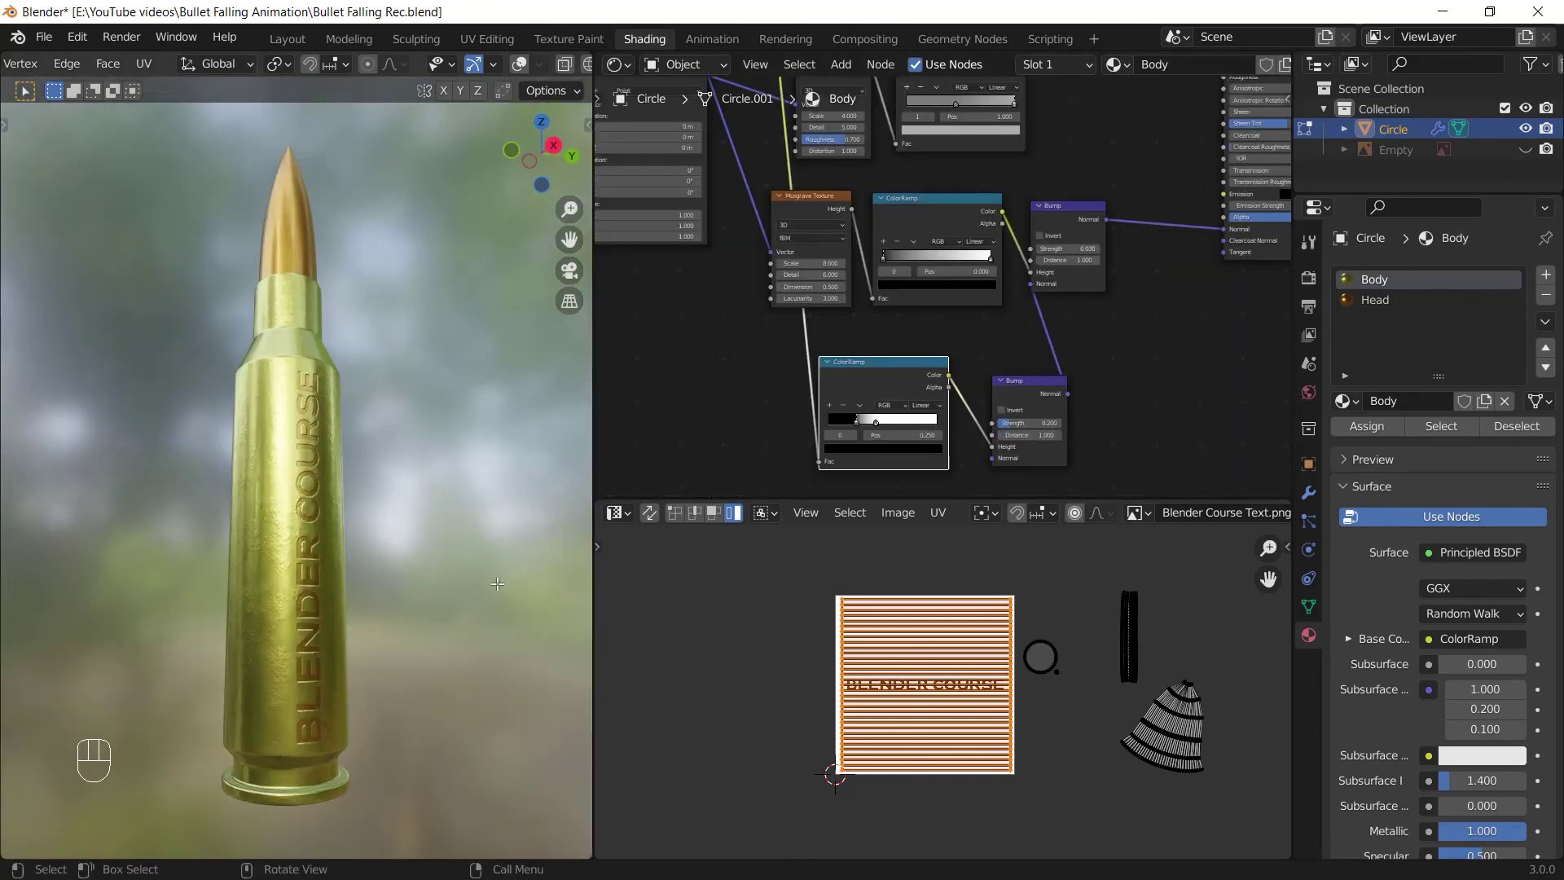
# Raise the Strength of the text's Bump node slightly to deepen the engraving on the casing
pyautogui.moveTo(497, 583); pyautogui.dragTo(457, 537, button='middle')
pyautogui.moveTo(1021, 422); pyautogui.dragTo(1030, 423)
pyautogui.moveTo(488, 521); pyautogui.dragTo(440, 513, button='middle')
pyautogui.scroll(-3, 431, 534)
pyautogui.press('s')
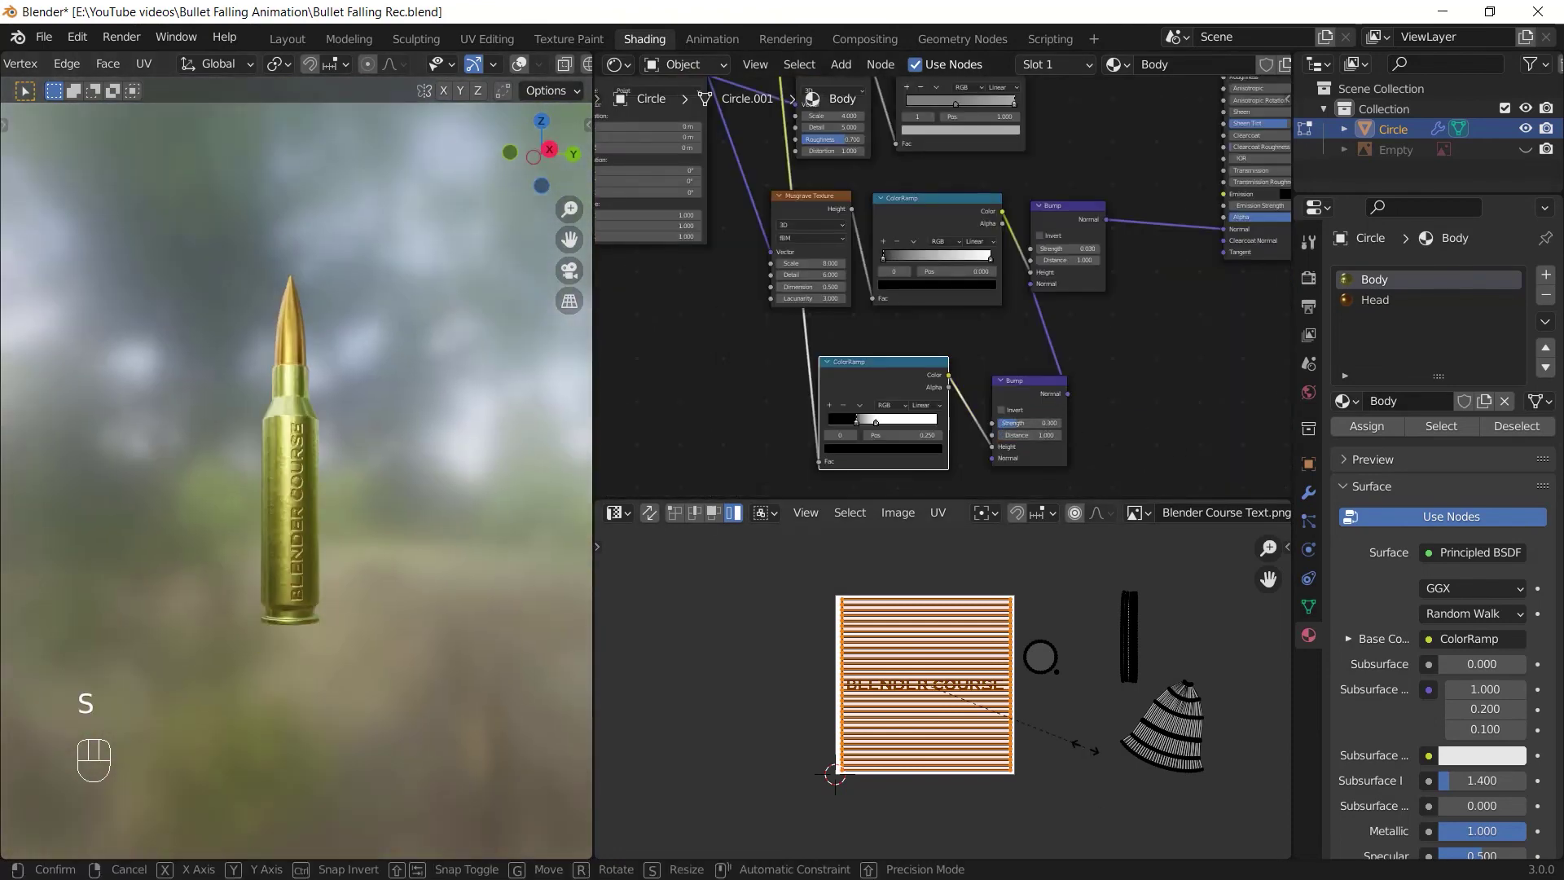
pyautogui.rightClick(1104, 751)
pyautogui.moveTo(342, 607); pyautogui.dragTo(390, 470, button='middle')
pyautogui.scroll(-4, 334, 496)
pyautogui.moveTo(321, 549); pyautogui.dragTo(350, 447, button='middle')
pyautogui.scroll(-4, 349, 448)
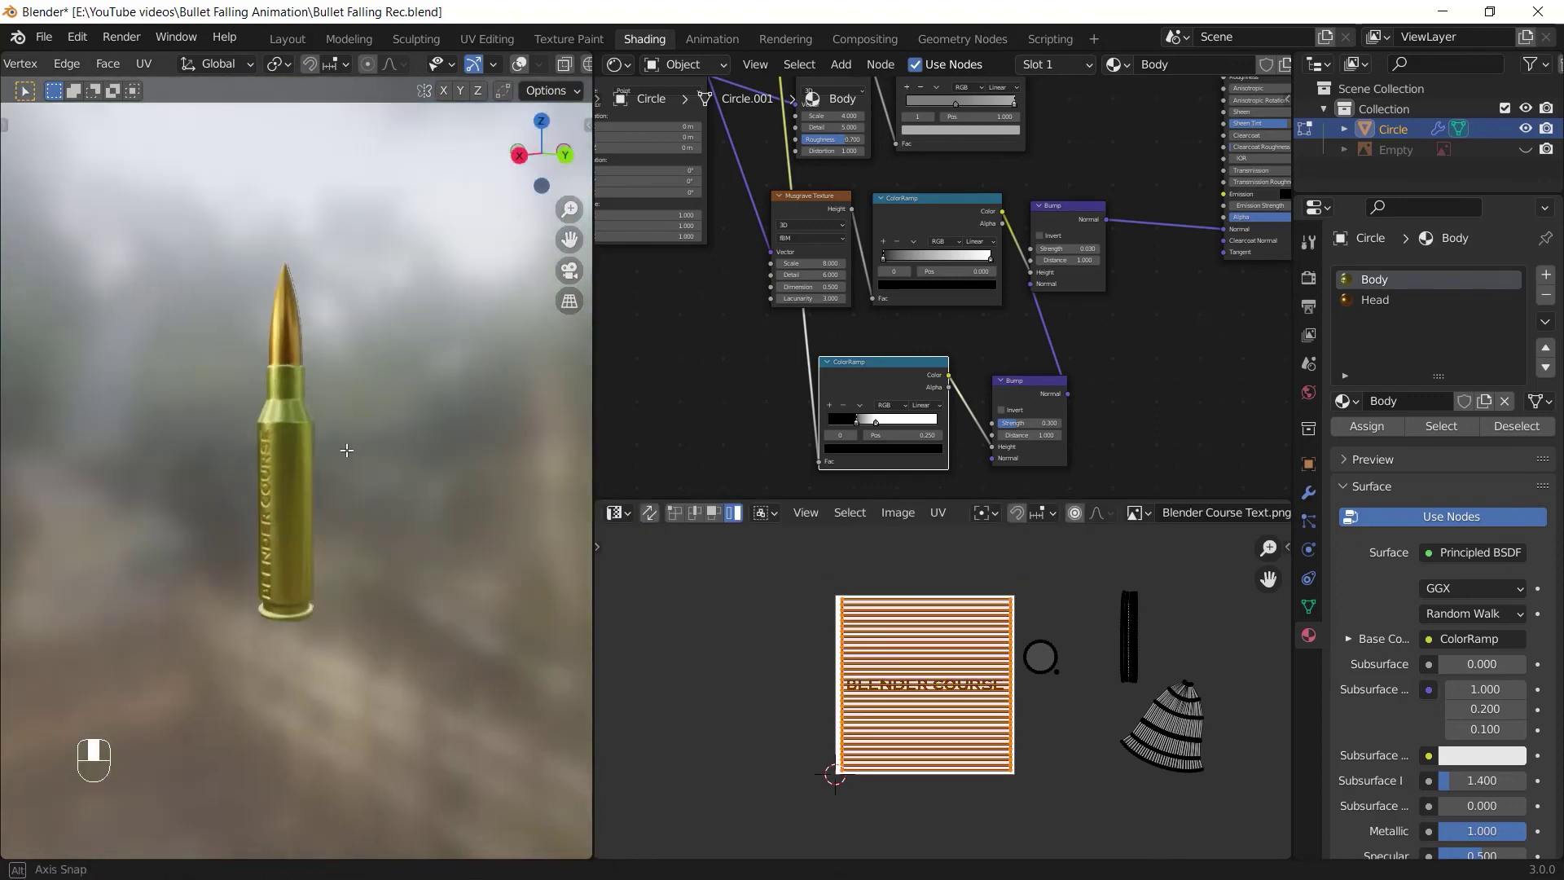